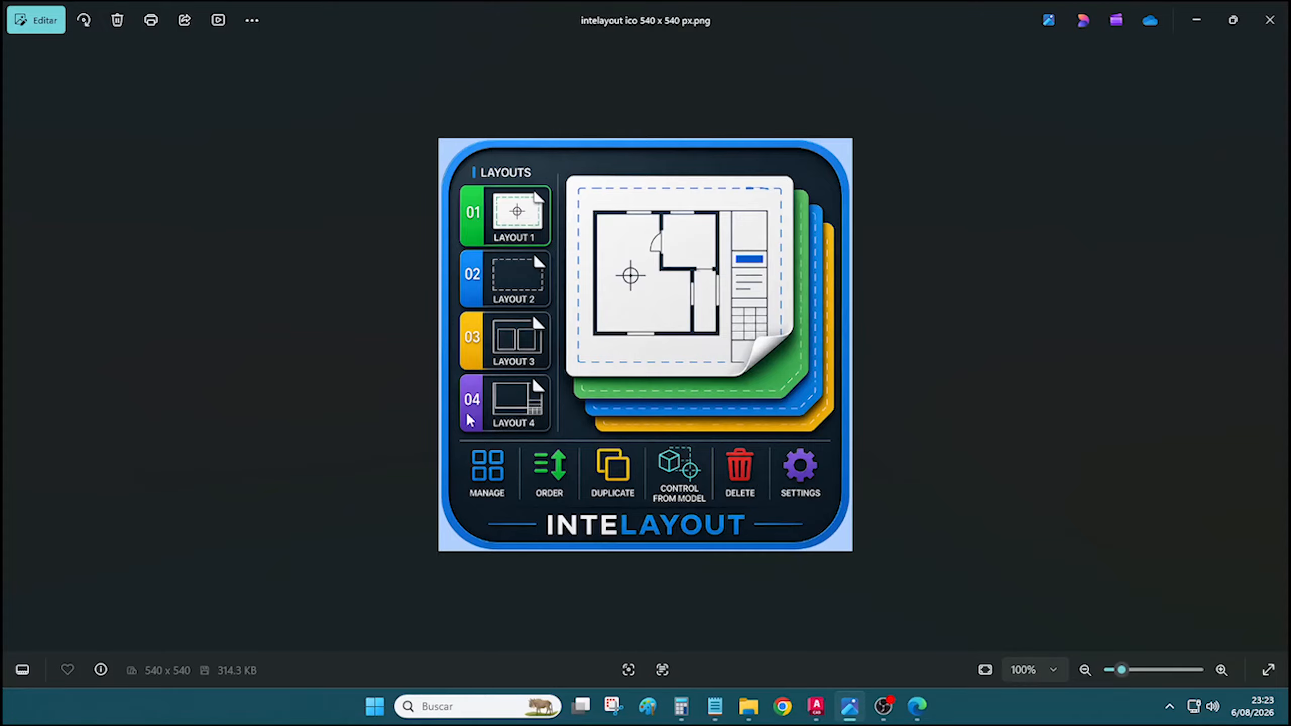
Switch to the Edge browser and examine the plugin purchase options on the Intelforme2 home page
left_click(915, 710)
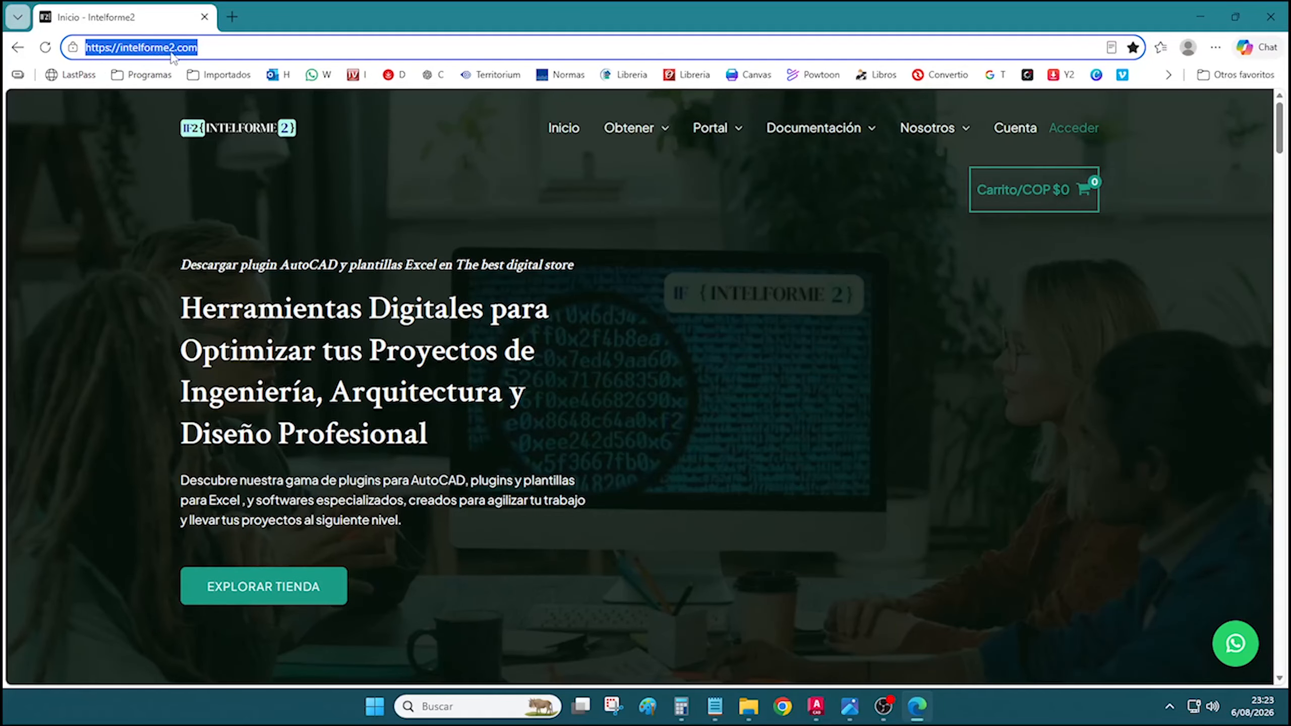
scroll(399, 221, "down", 15)
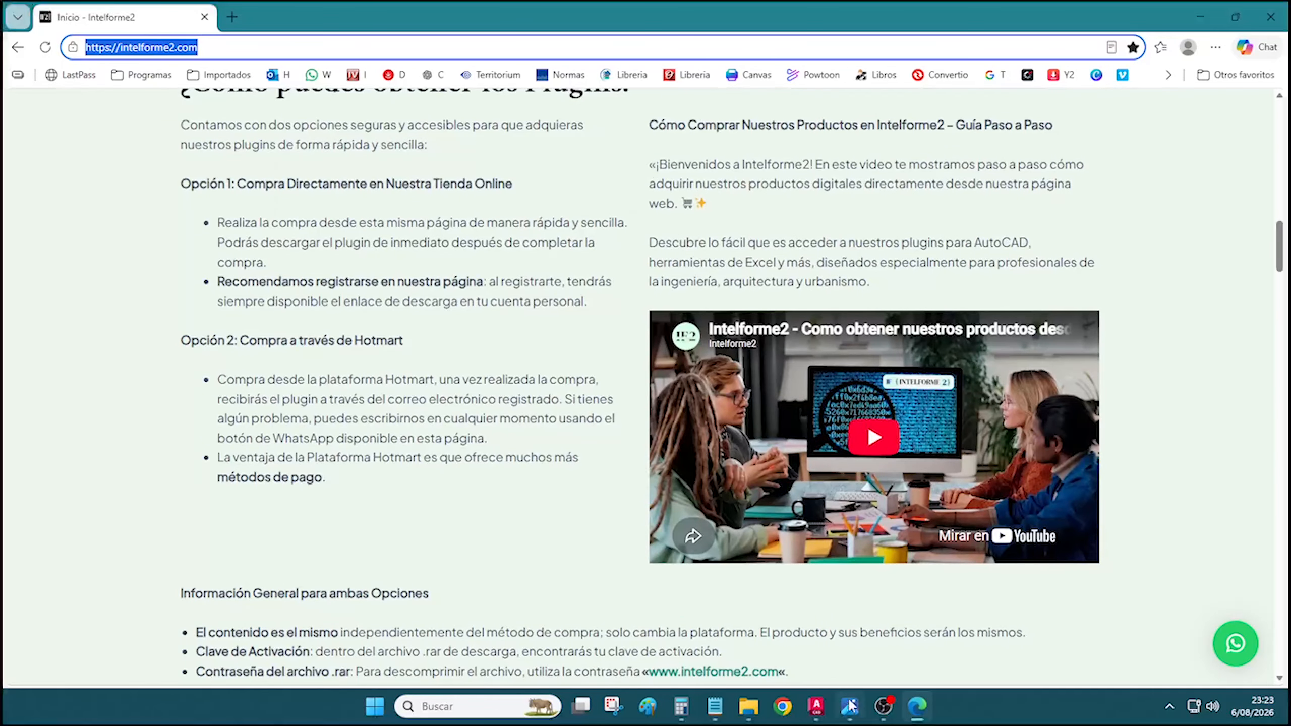
left_click(916, 708)
Switch to AutoCAD and start the INTELAYOUT command in the street project drawing
left_click(816, 709)
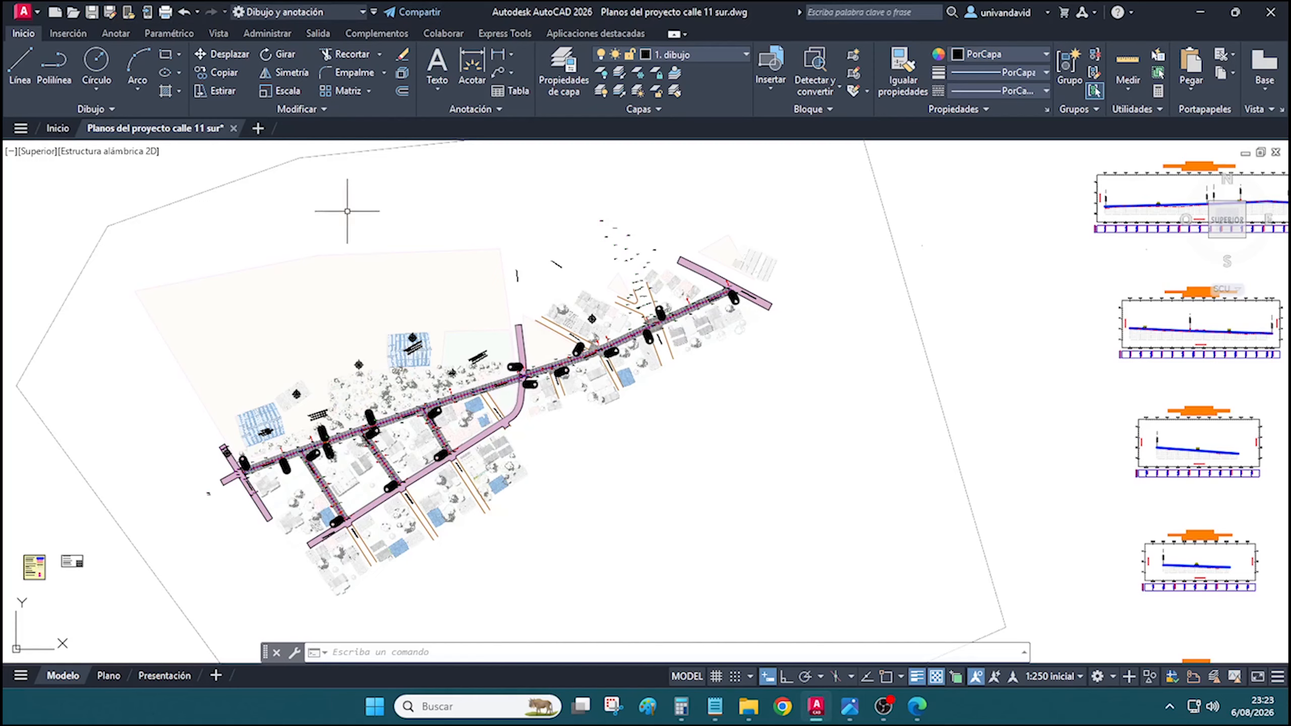
left_click(368, 36)
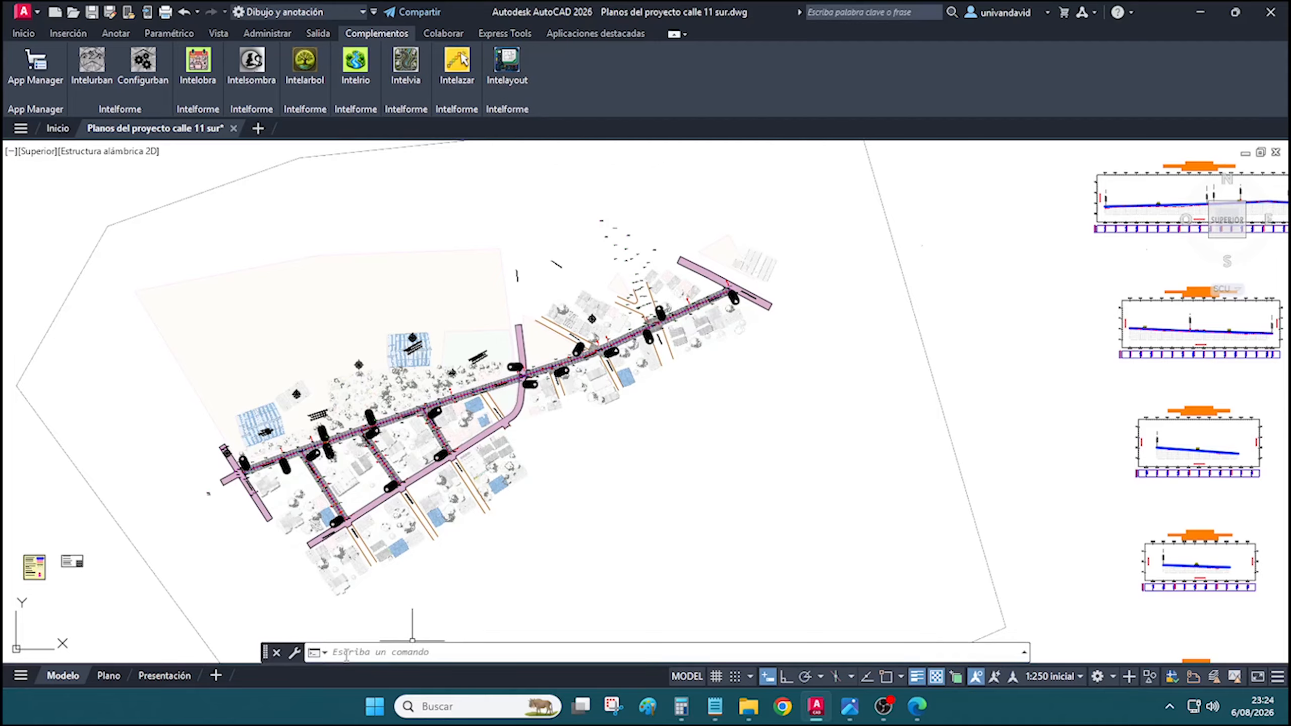
type("laya")
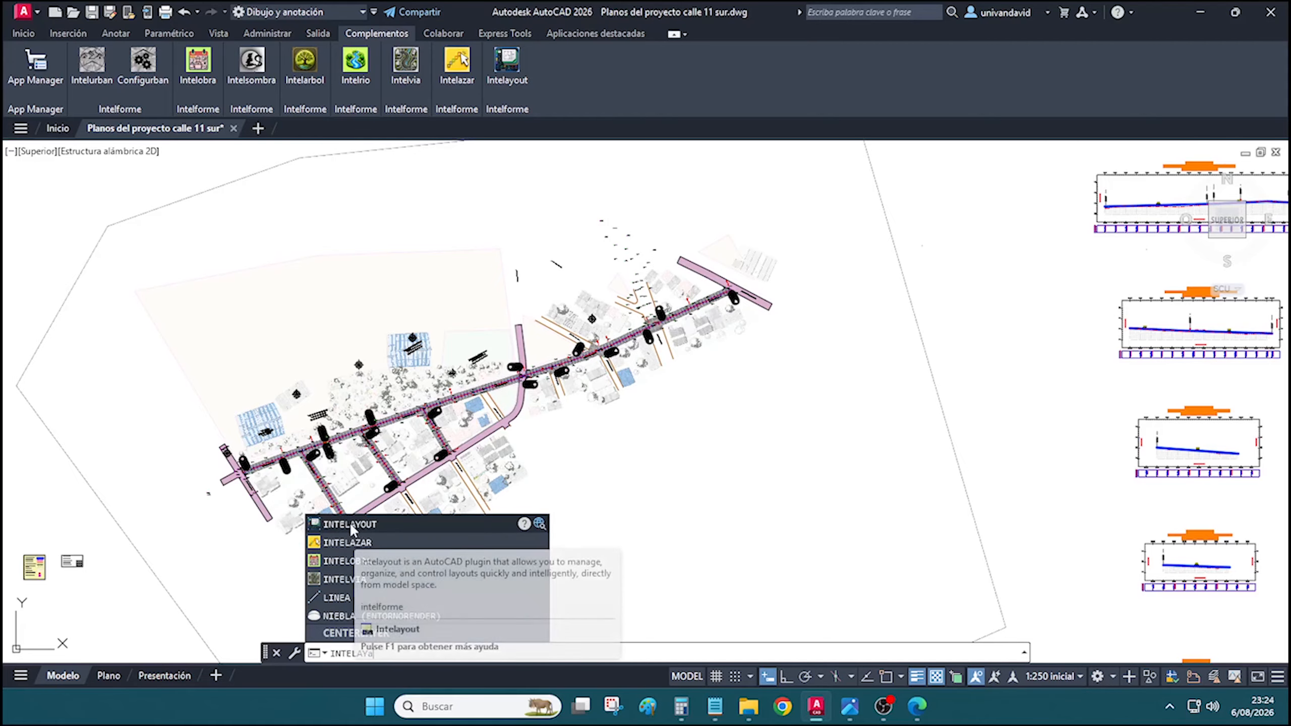
left_click(353, 520)
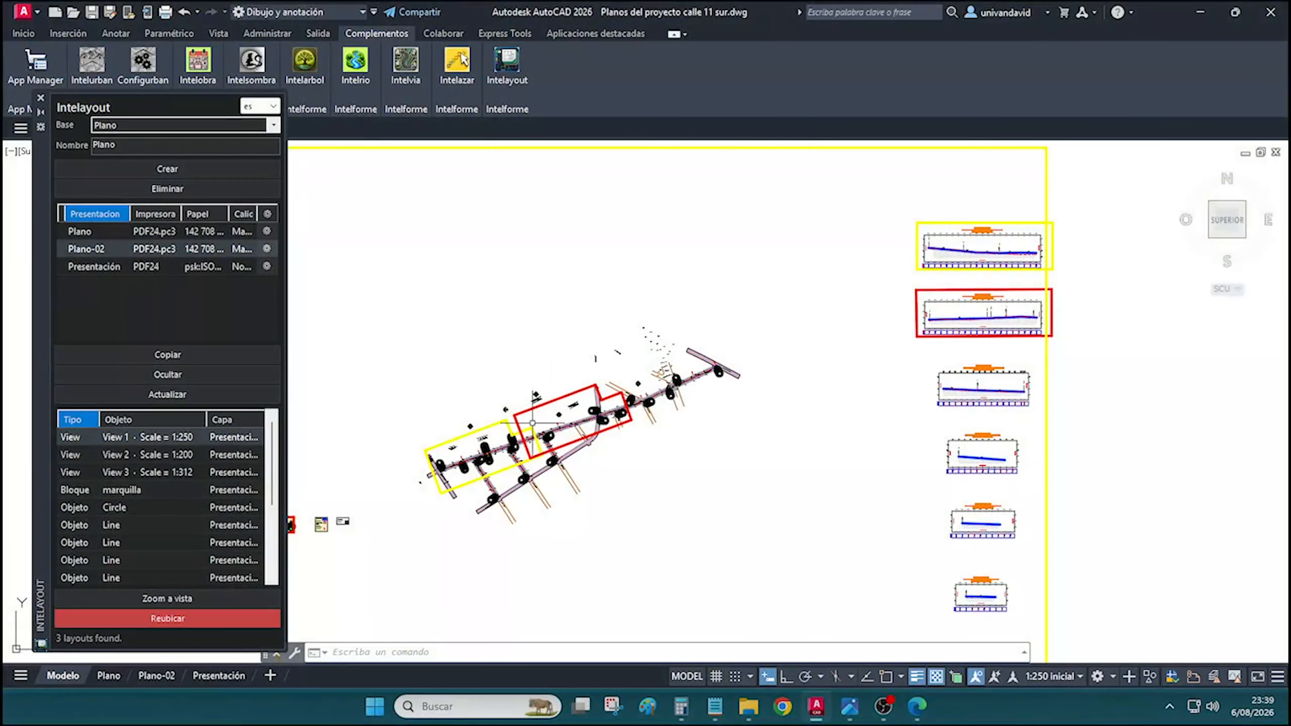
Examine the Plano and Plano-02 viewport frames over the street plan and the profiles in model space
scroll(532, 423, "up", 4)
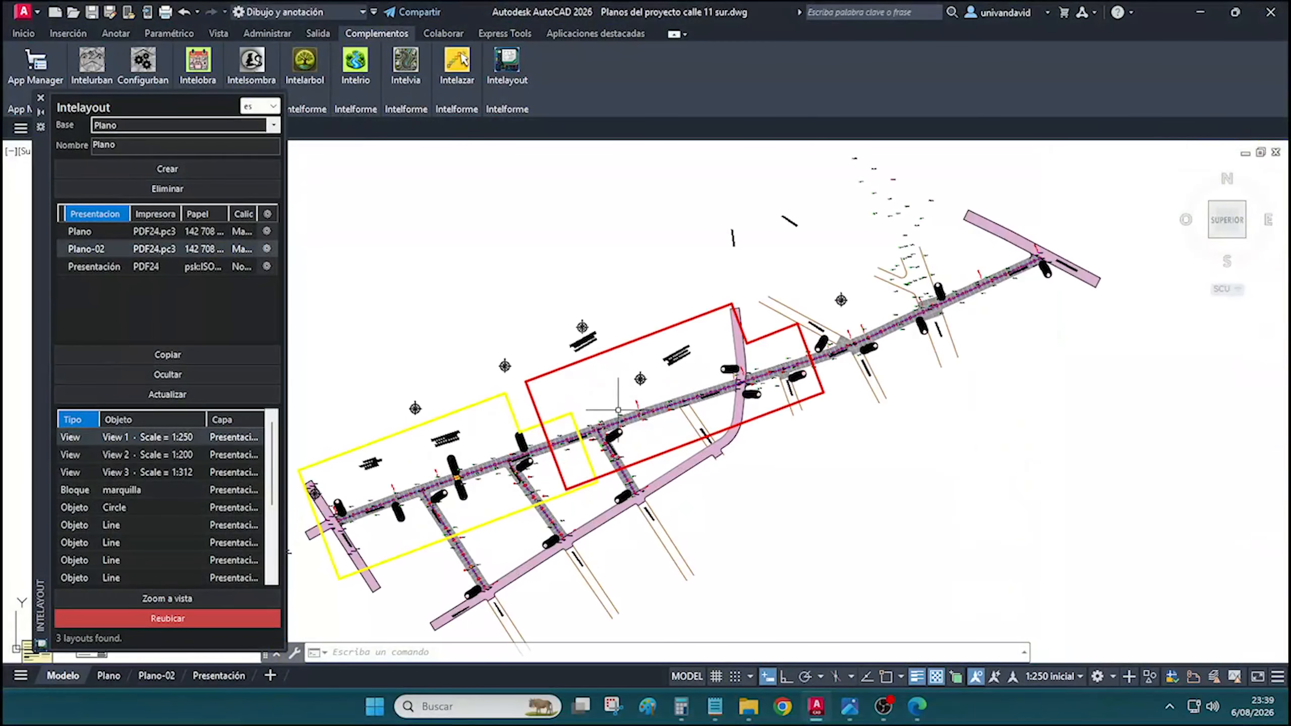
left_click(158, 676)
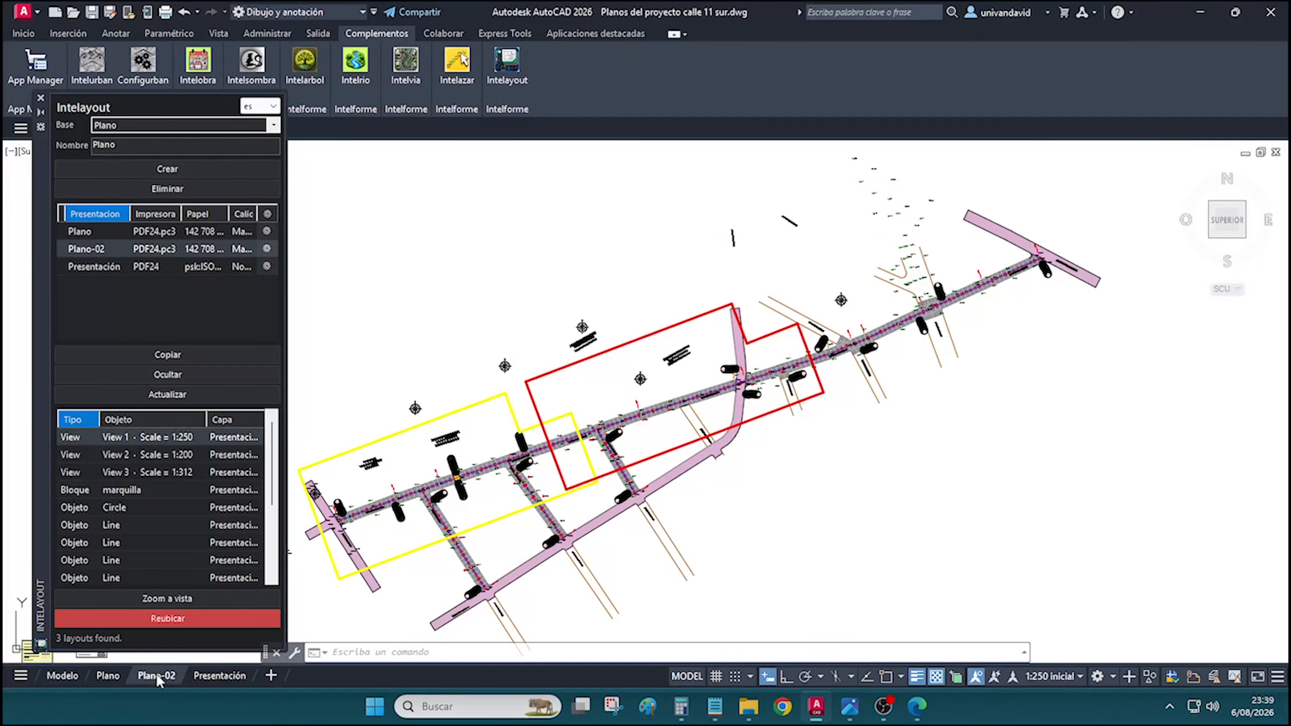
left_click(63, 676)
middle_click_drag(665, 377, 525, 411)
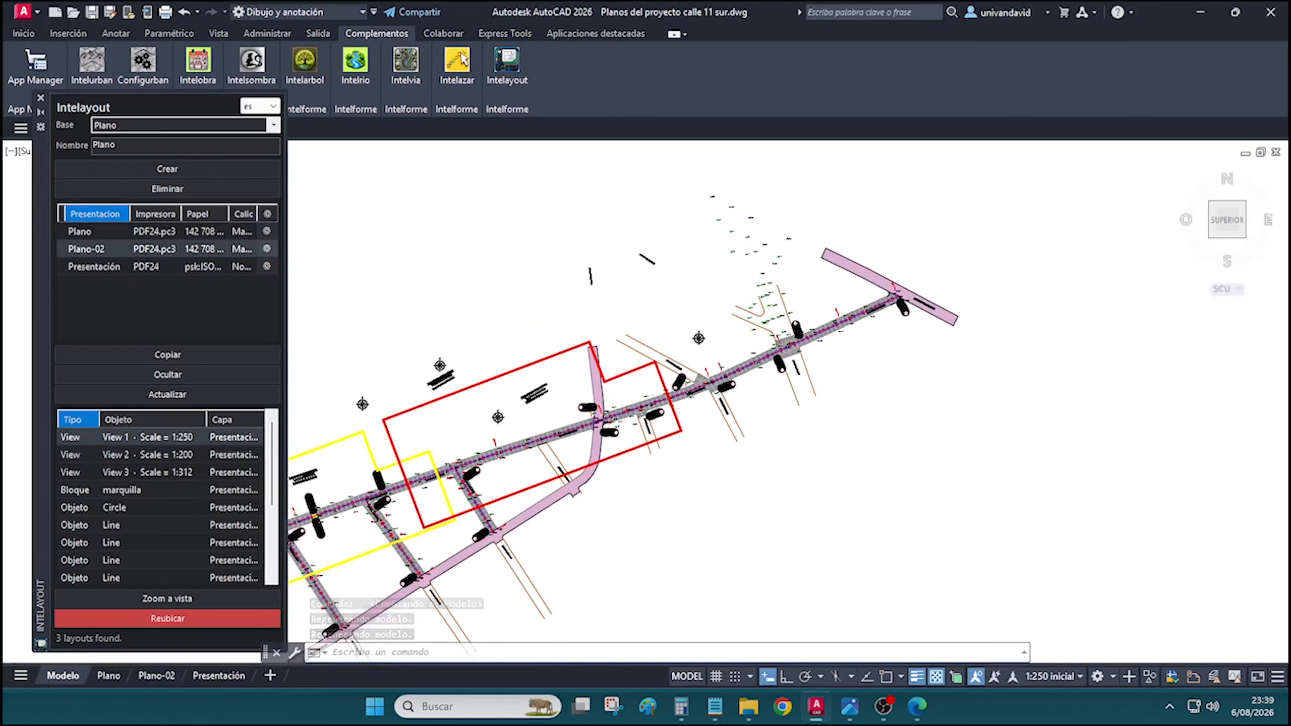
scroll(525, 411, "down", 4)
middle_click_drag(1004, 304, 900, 328)
scroll(899, 328, "up", 2)
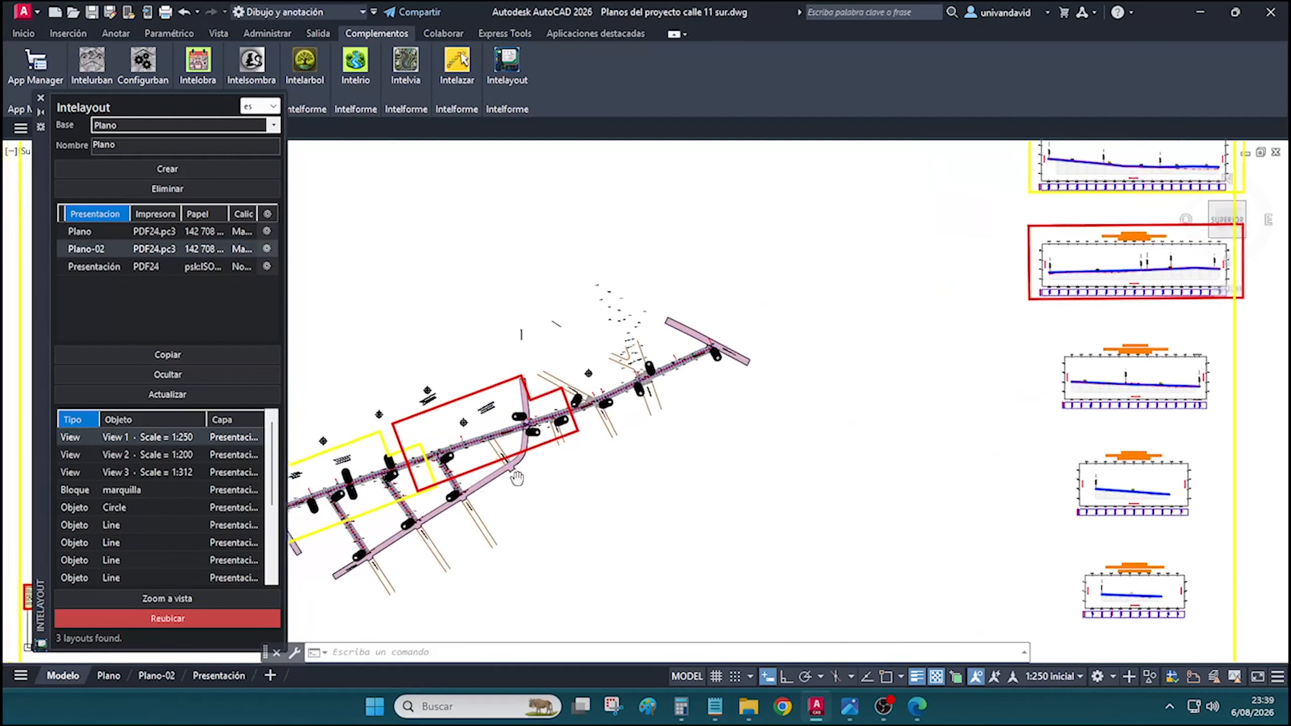
Compare the Plano-02 sheet's plan and profile views with their red frames in model space
left_click(152, 676)
middle_click_drag(465, 341, 512, 278)
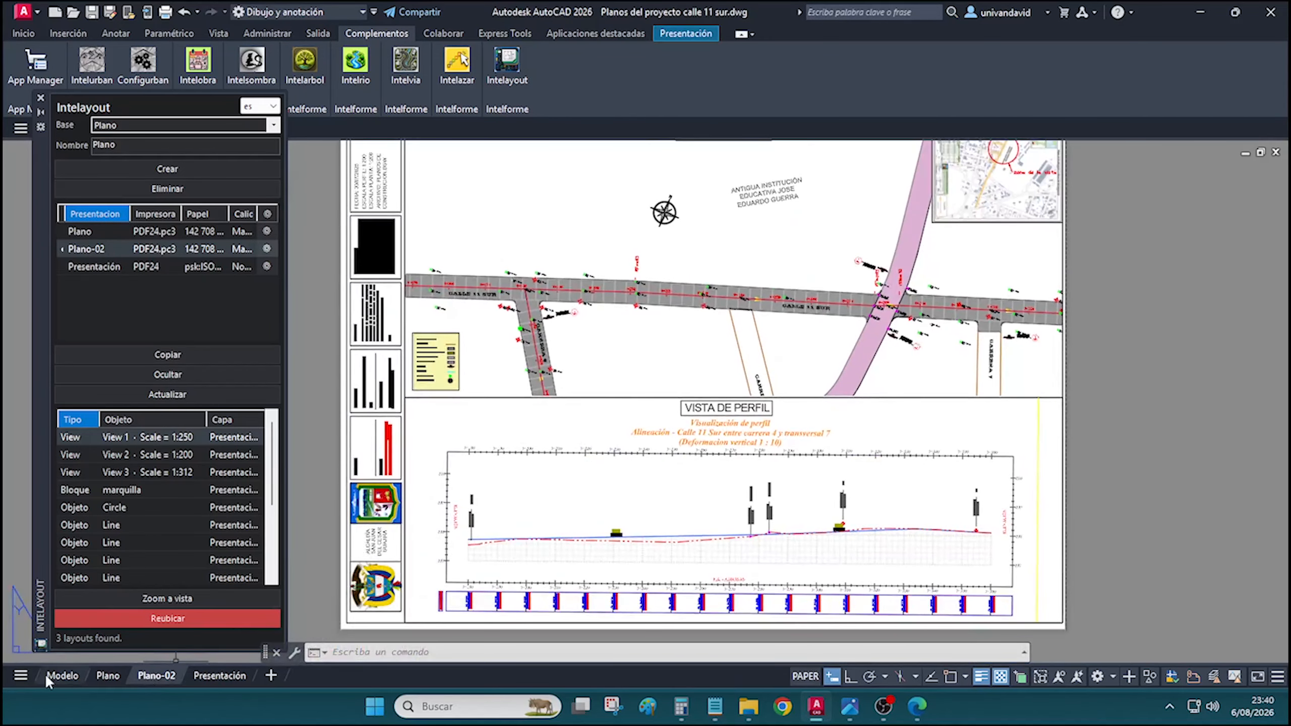
left_click(54, 676)
left_click(162, 675)
left_click(60, 676)
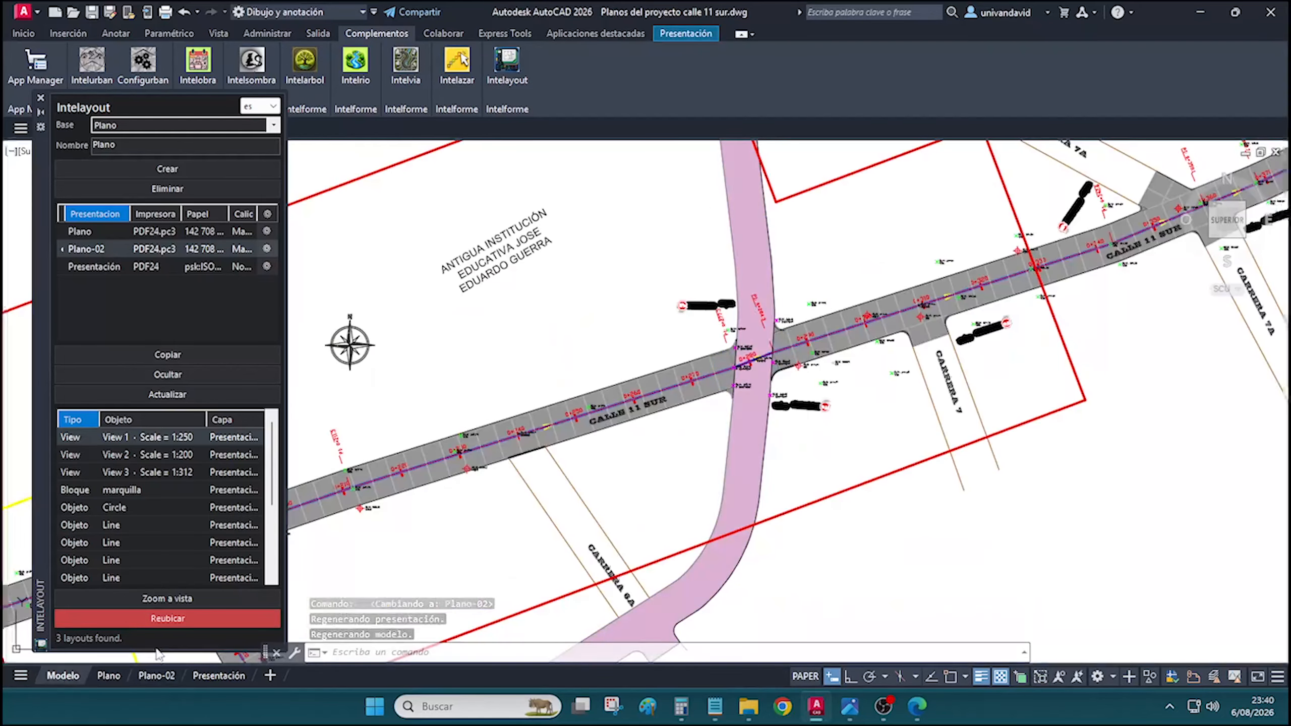
scroll(637, 346, "down", 4)
middle_click_drag(641, 333, 722, 311)
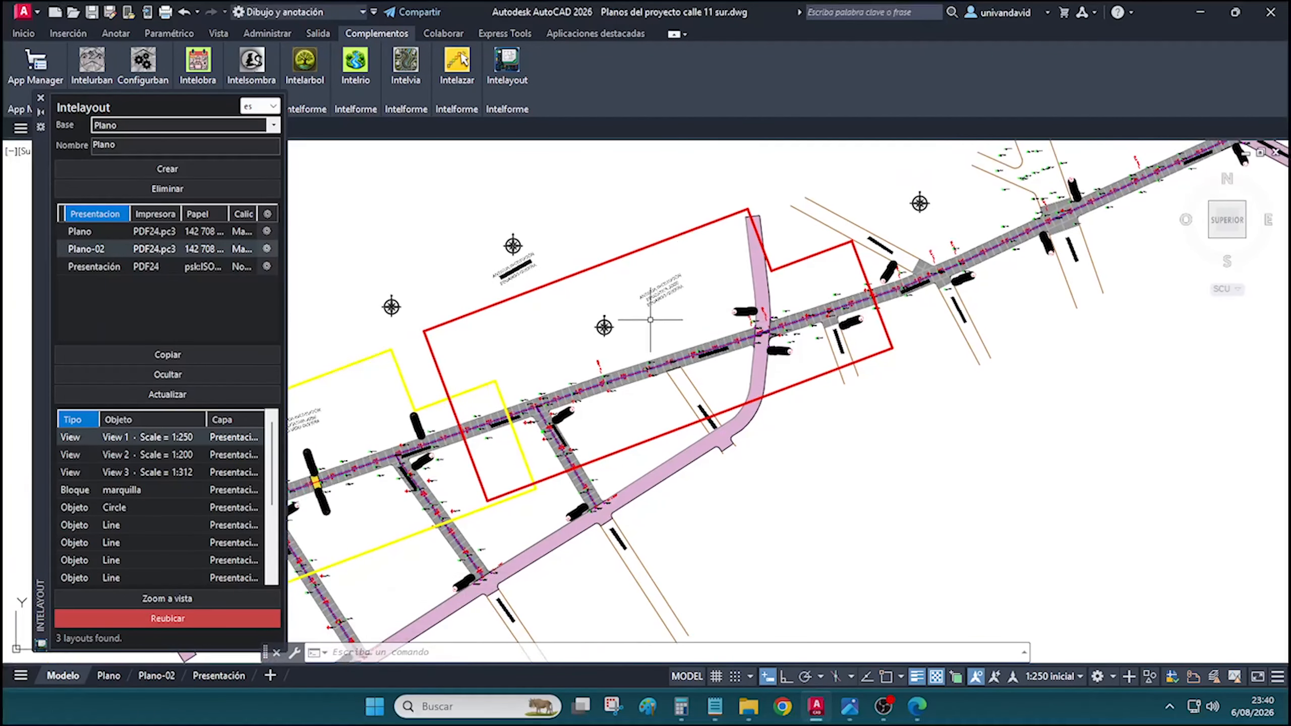
Create the Plano-03 layout from base Plano, move its profile view over the third profile and accept it
scroll(650, 320, "down", 3)
left_click(167, 168)
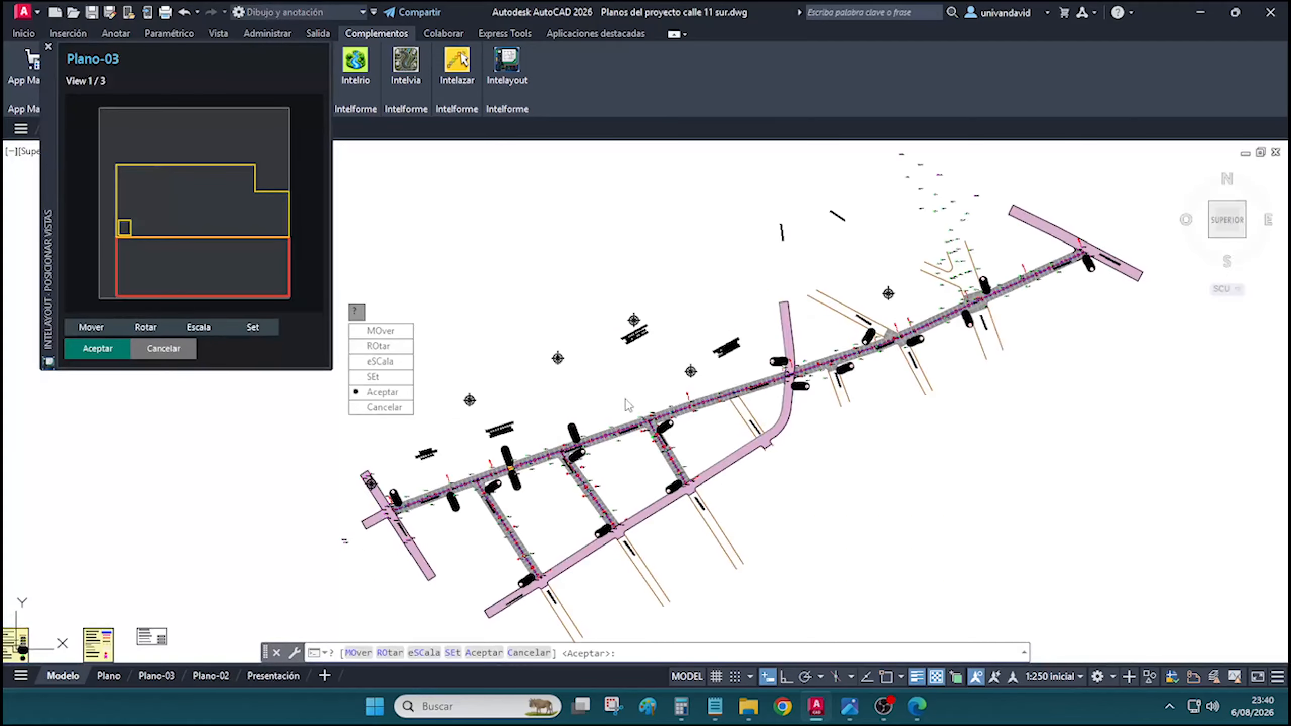
left_click(380, 331)
scroll(468, 405, "down", 6)
scroll(791, 329, "up", 8)
left_click(750, 378)
left_click(791, 479)
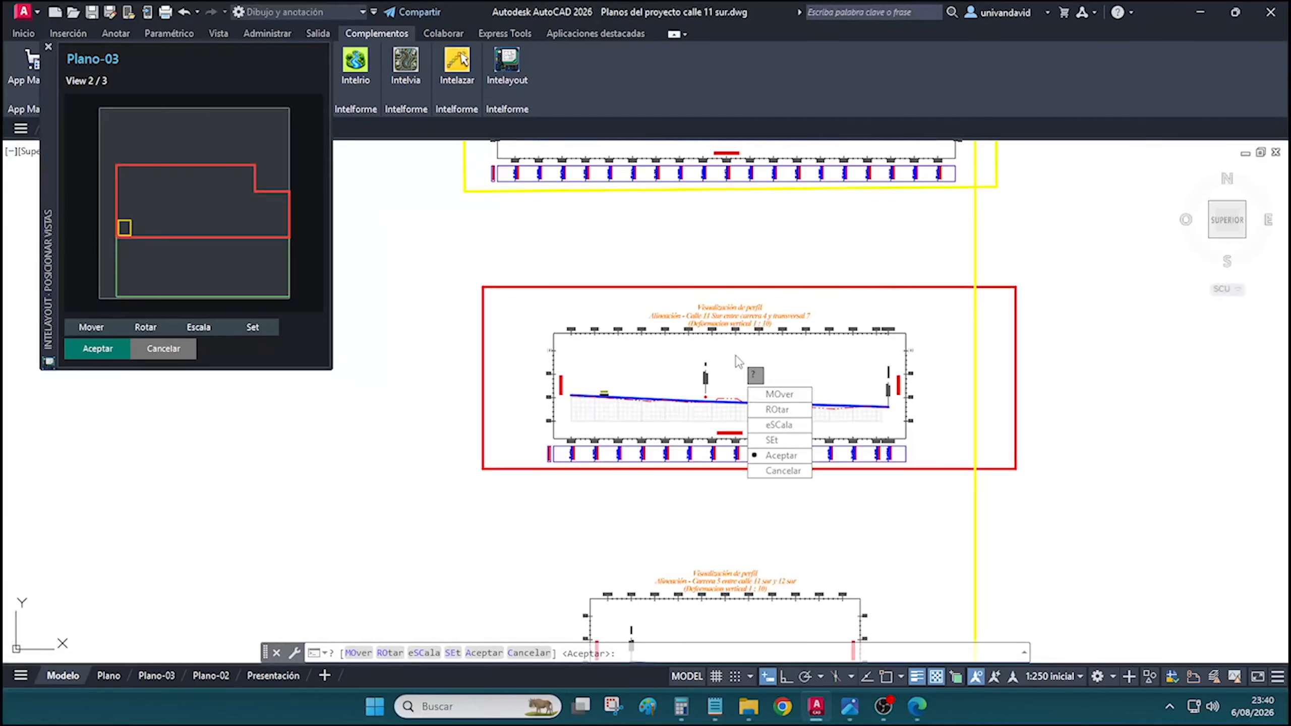
Move Plano-03's plan view over the northeast end of Calle 11 Sur, accept it and end the view positioning
left_click(779, 395)
scroll(740, 317, "down", 6)
scroll(702, 290, "up", 6)
left_click(832, 252)
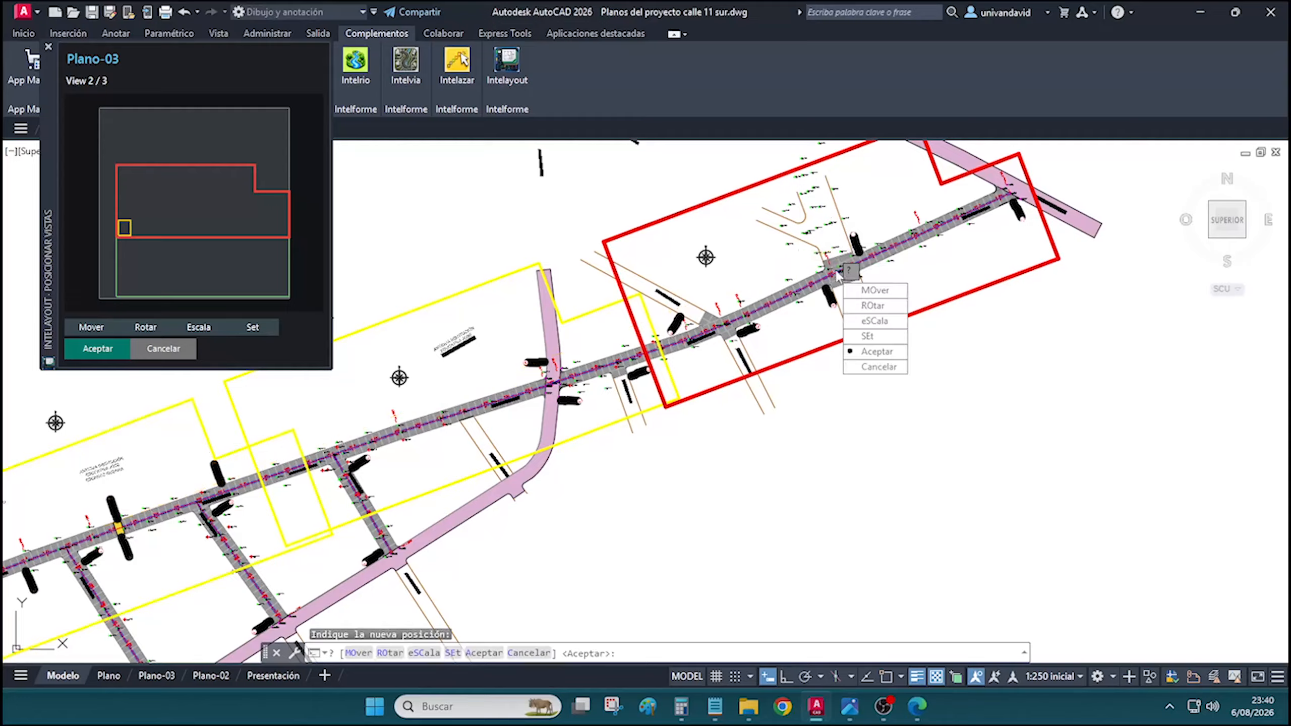
left_click(866, 352)
left_click(834, 395)
Create the Plano-04 layout from base Plano, move its profile view over the fourth profile and accept it
scroll(651, 355, "down", 6)
left_click(167, 168)
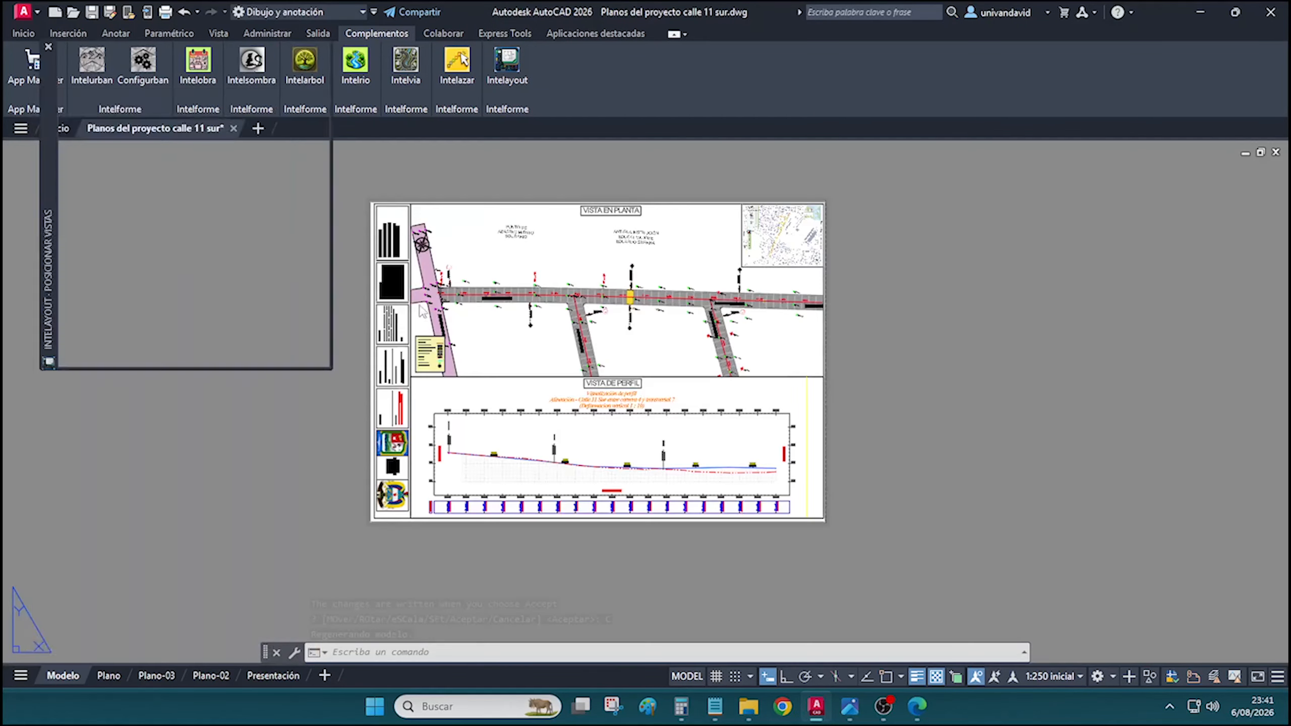
left_click(499, 359)
scroll(986, 302, "up", 4)
scroll(938, 261, "down", 4)
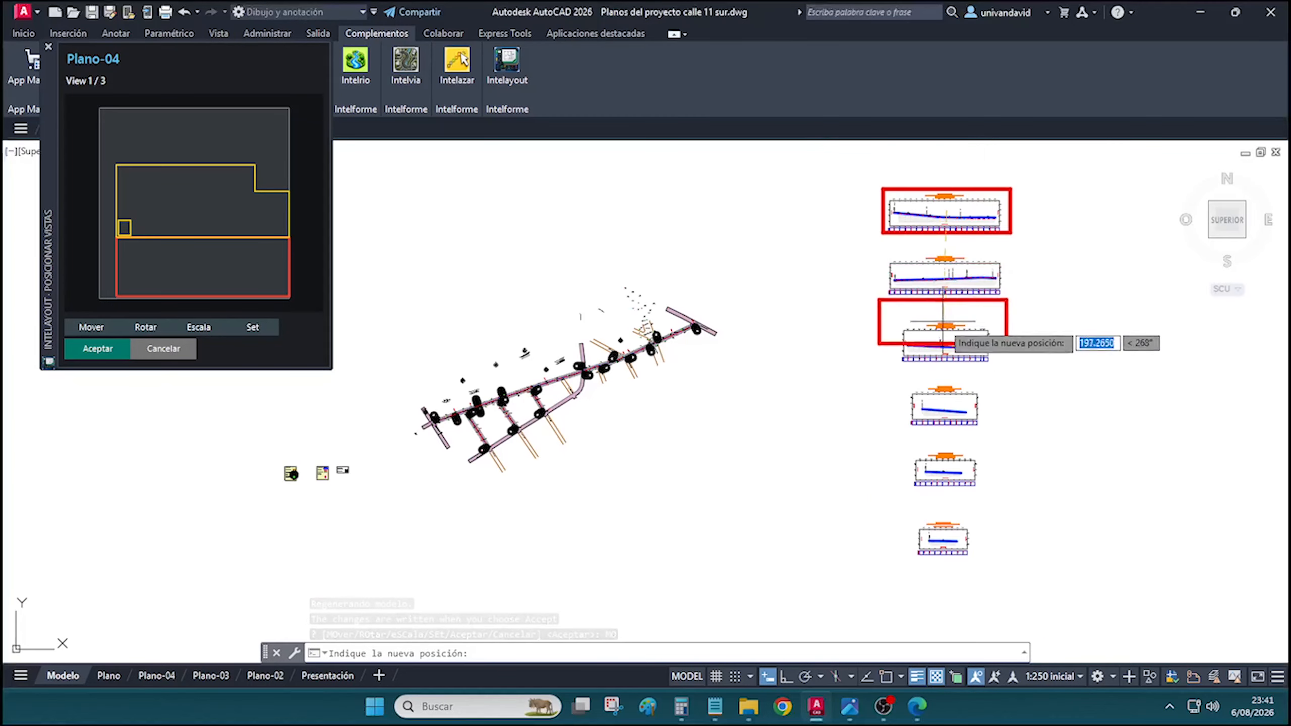
scroll(942, 399, "up", 4)
left_click(944, 406)
left_click(994, 510)
Move and rotate Plano-04's plan view to follow the first side street off Calle 11 Sur, and finish positioning
left_click(1033, 550)
scroll(1009, 298, "down", 4)
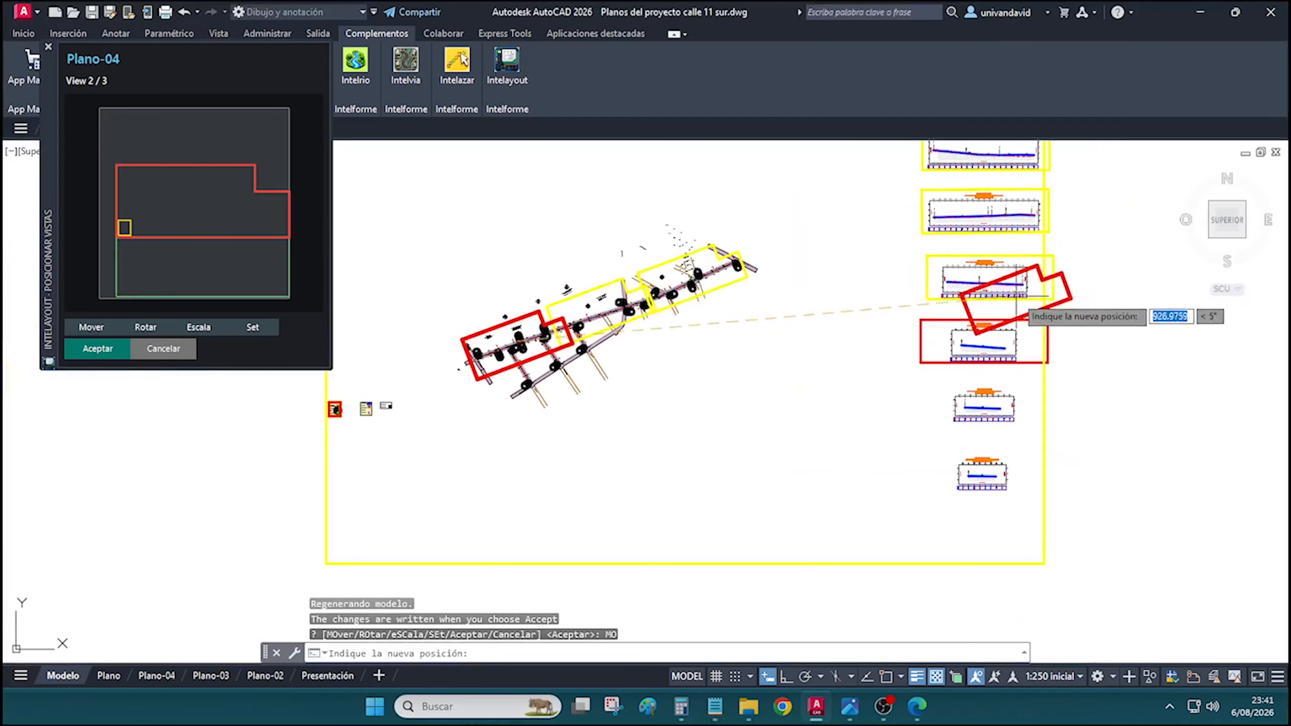
scroll(505, 389, "up", 5)
left_click(496, 390)
left_click(538, 446)
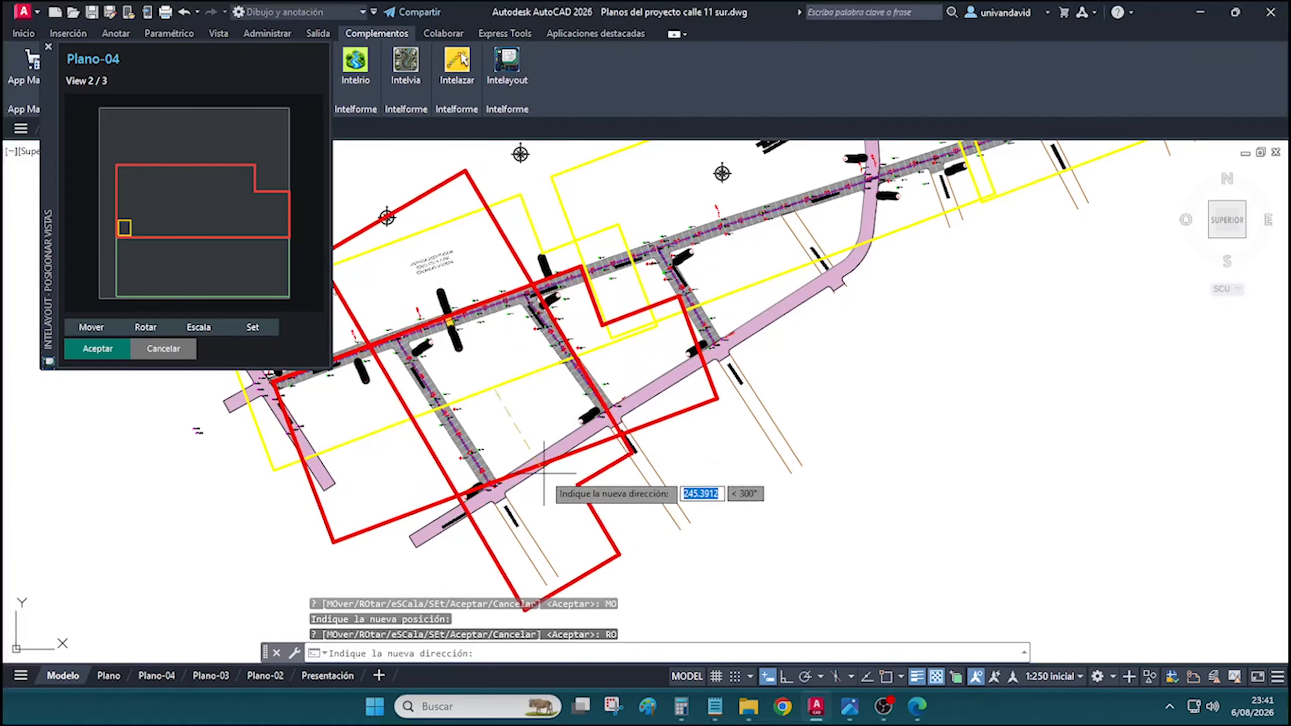
left_click(544, 470)
left_click(584, 507)
left_click(448, 411)
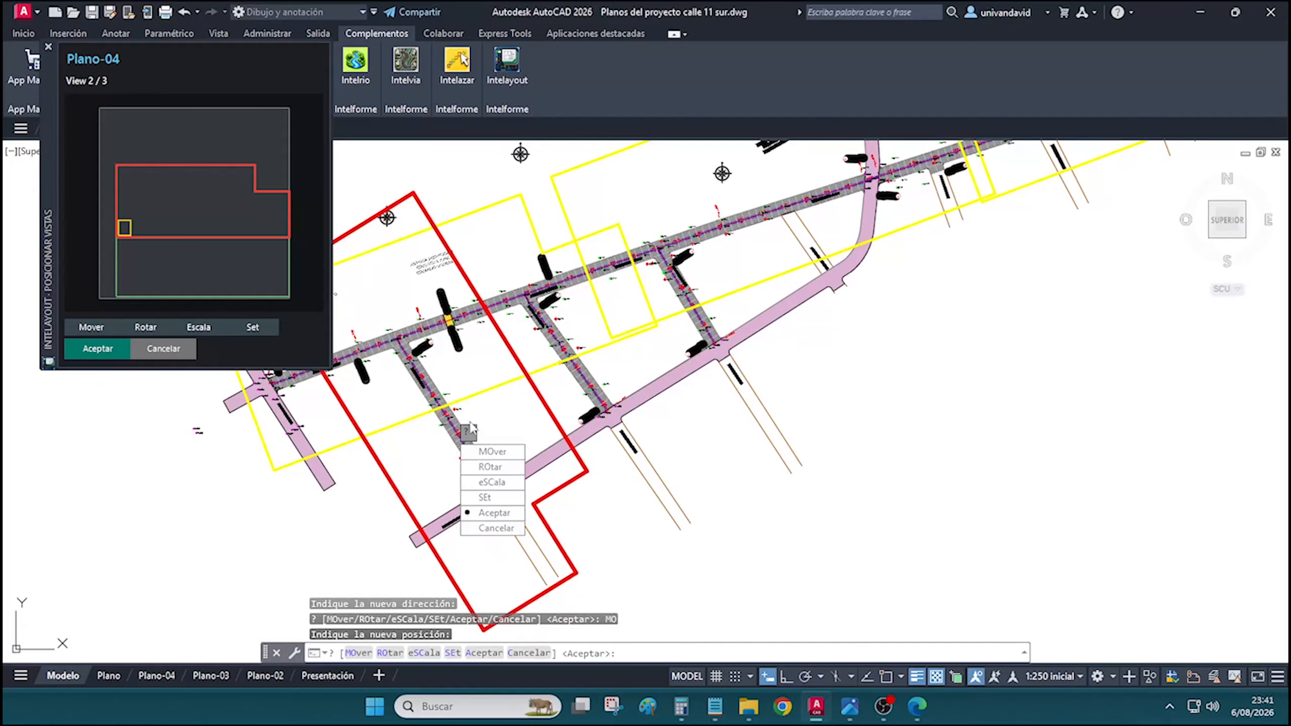
left_click(494, 511)
left_click(521, 505)
Create the Plano-05 layout from base Plano-04, with its profile view on the fifth profile and its plan view on the second side street
left_click(256, 126)
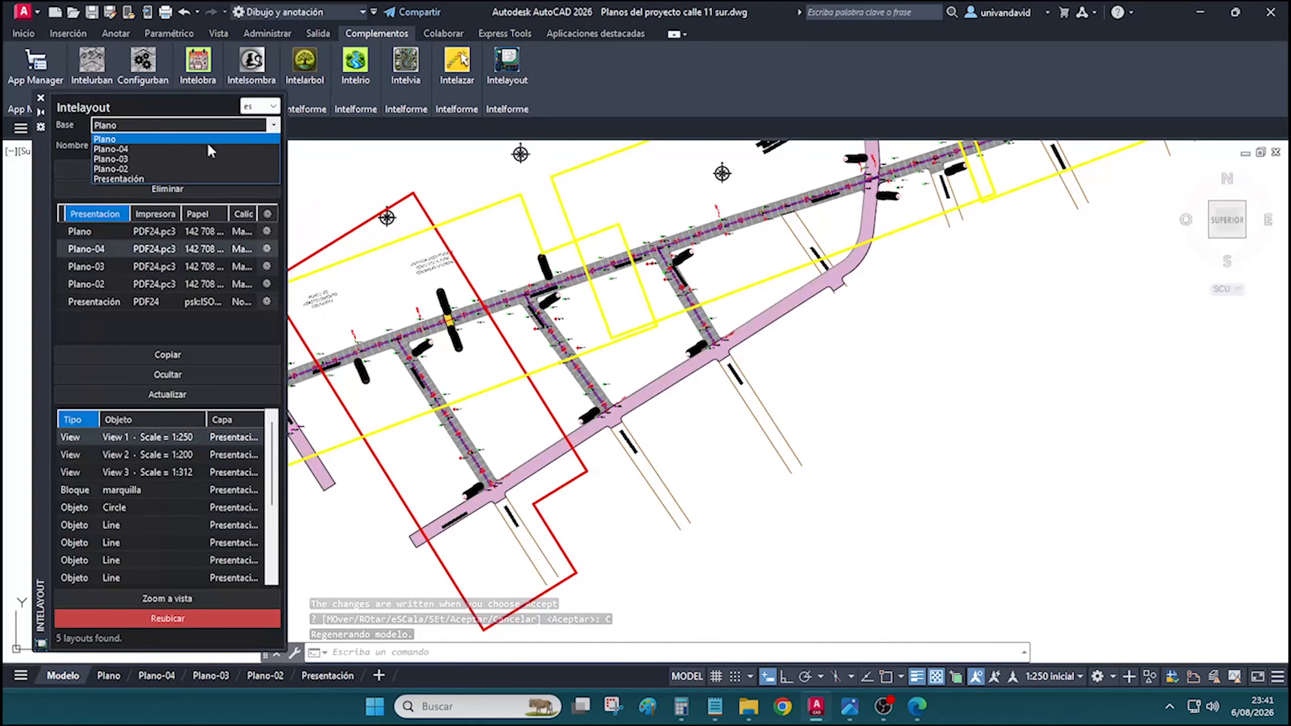
left_click(211, 149)
left_click(168, 354)
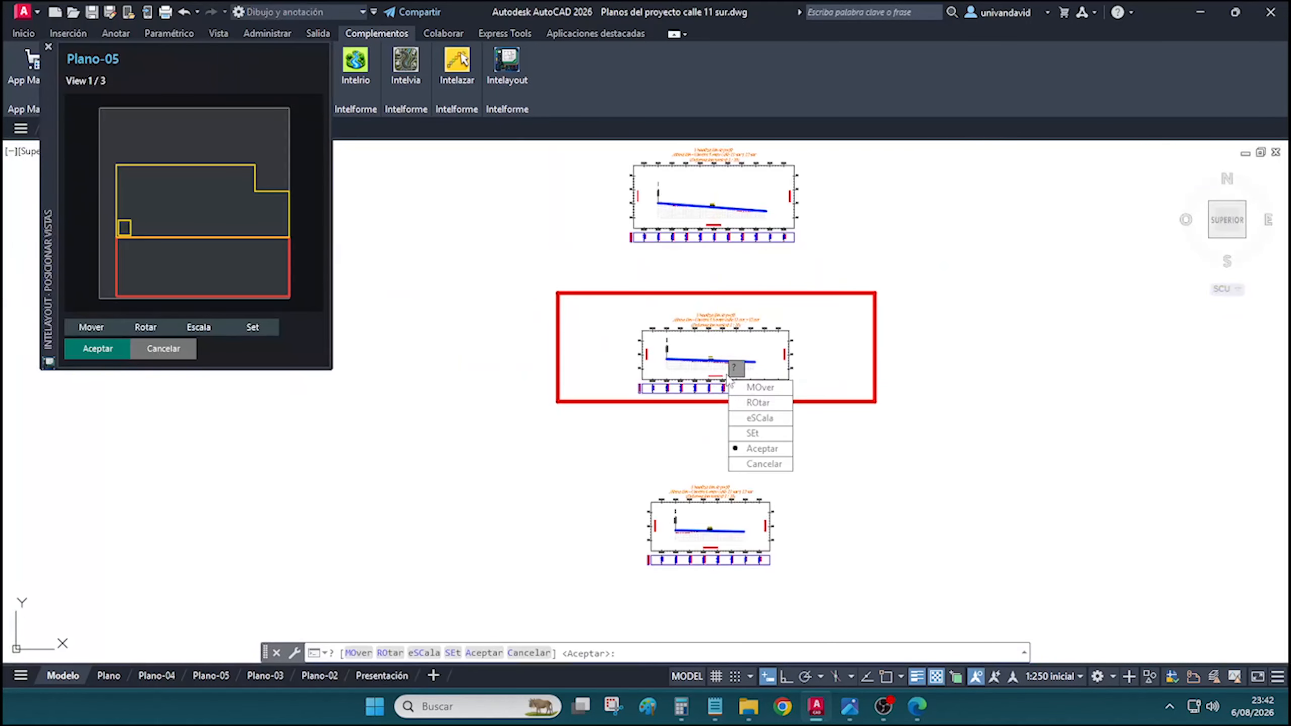
left_click(762, 448)
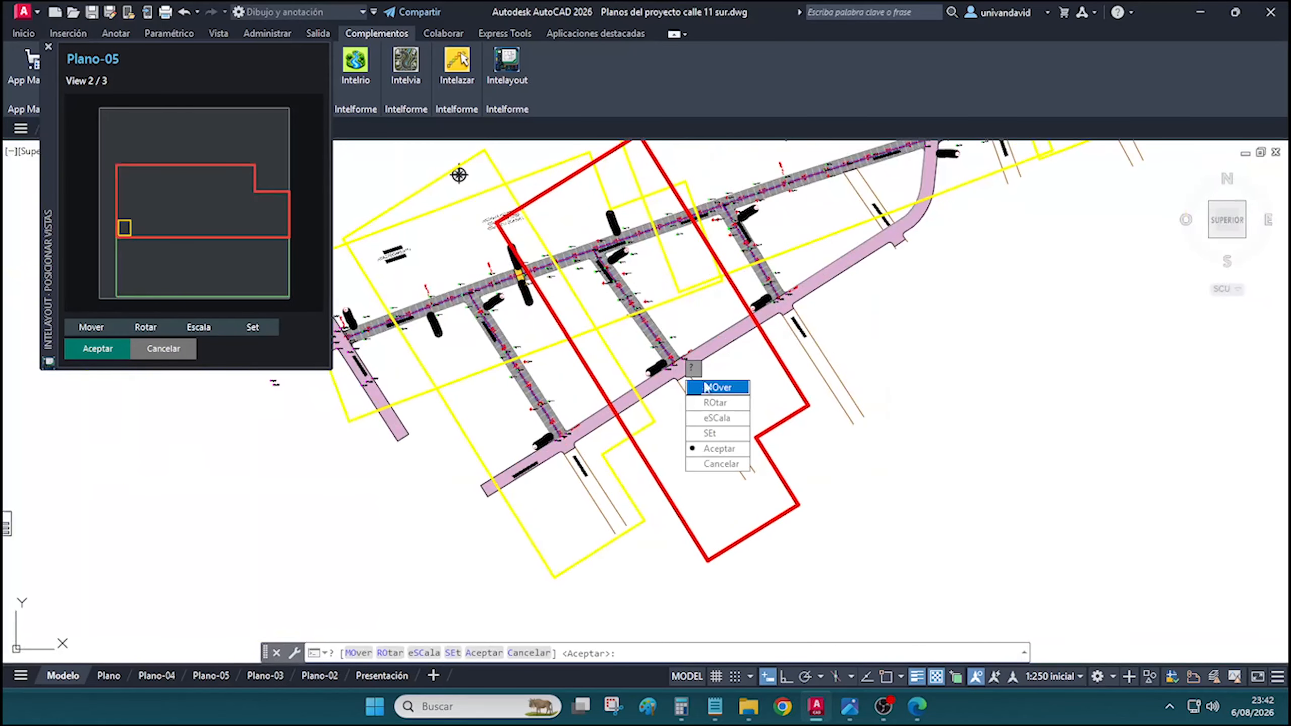
left_click(712, 448)
left_click(691, 404)
Create the Plano-06 layout from base Plano-04 and move its profile view over the last profile
left_click(164, 171)
left_click(605, 372)
scroll(510, 319, "down", 8)
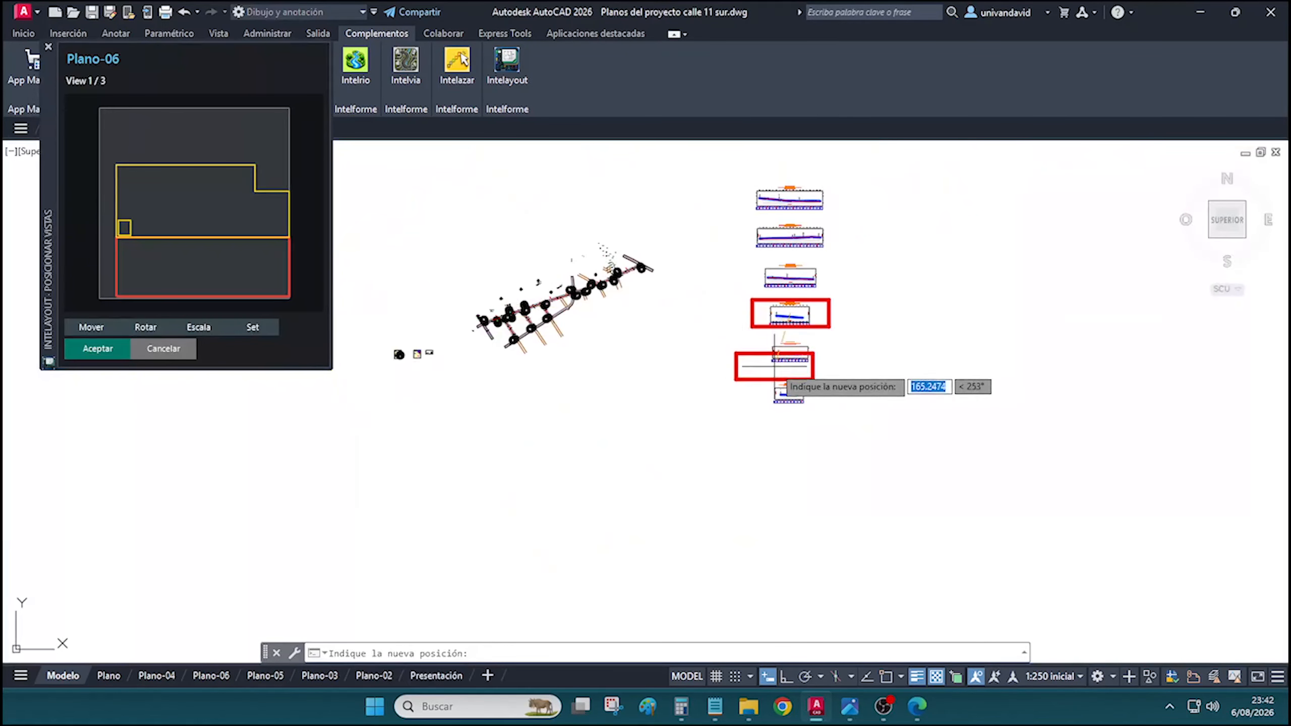
scroll(774, 366, "up", 6)
left_click(785, 521)
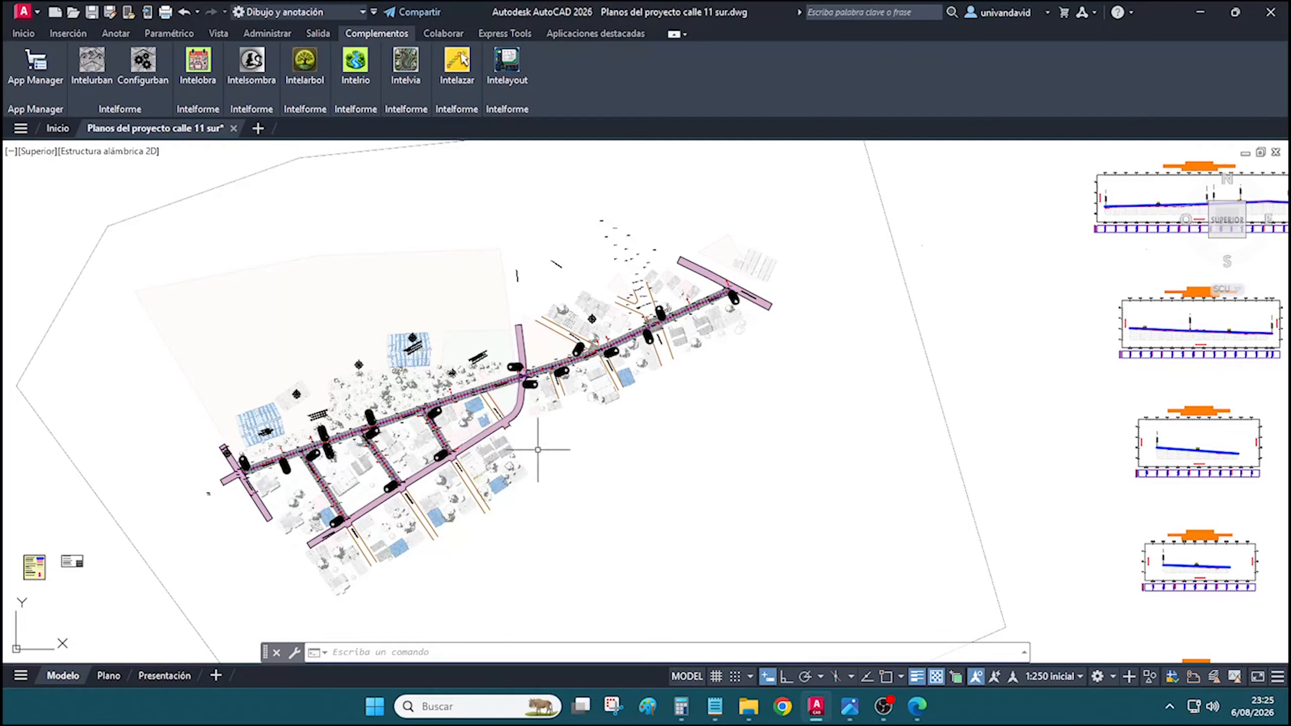
Examine the road design along Calle 11 Sur in model space, and the Presentación and Plano layouts
scroll(254, 470, "up", 8)
scroll(360, 429, "up", 2)
middle_click_drag(520, 346, 110, 477)
middle_click_drag(774, 242, 183, 436)
middle_click_drag(788, 267, 203, 467)
scroll(203, 467, "down", 2)
scroll(379, 411, "down", 2)
scroll(493, 428, "down", 2)
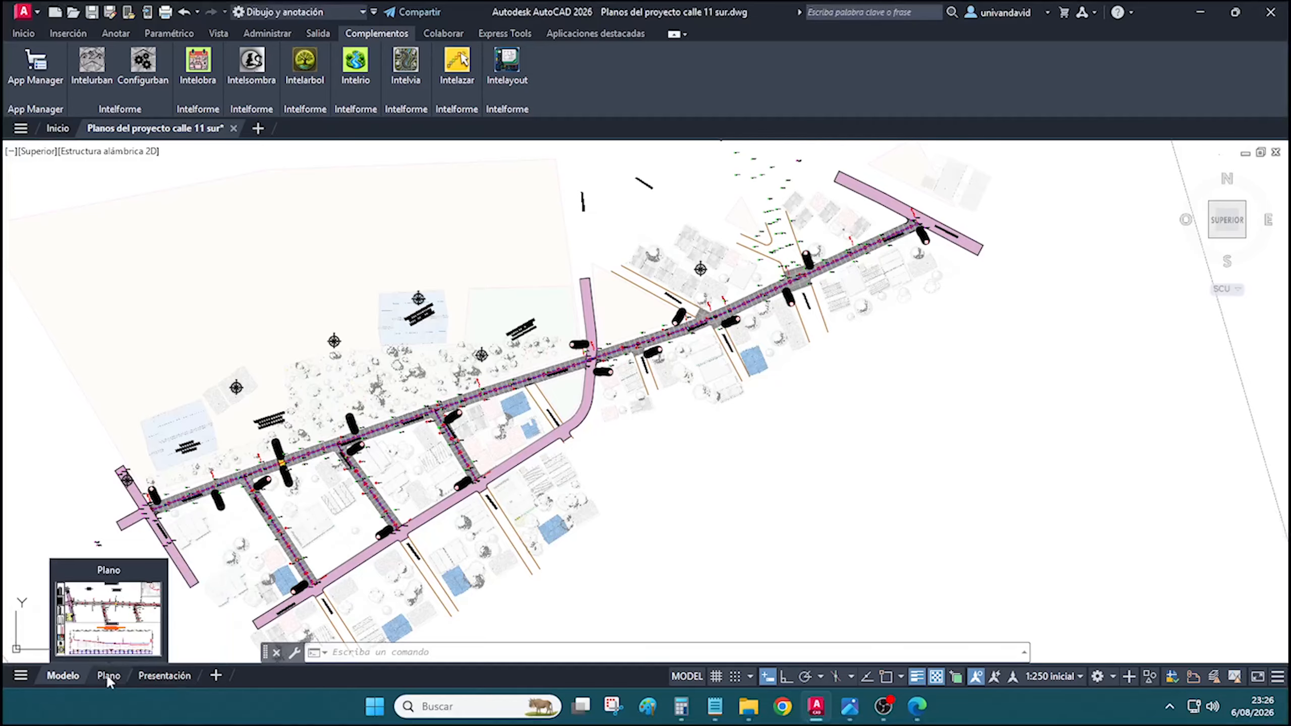
left_click(156, 675)
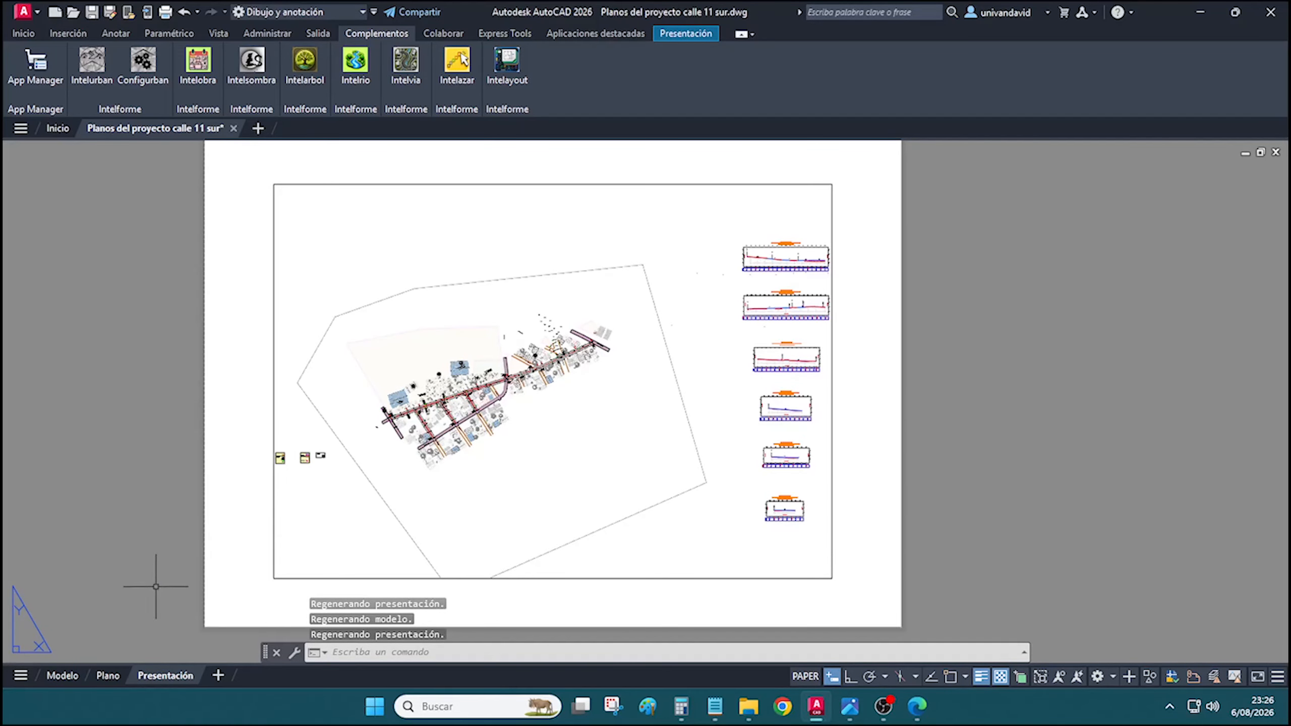
left_click(107, 675)
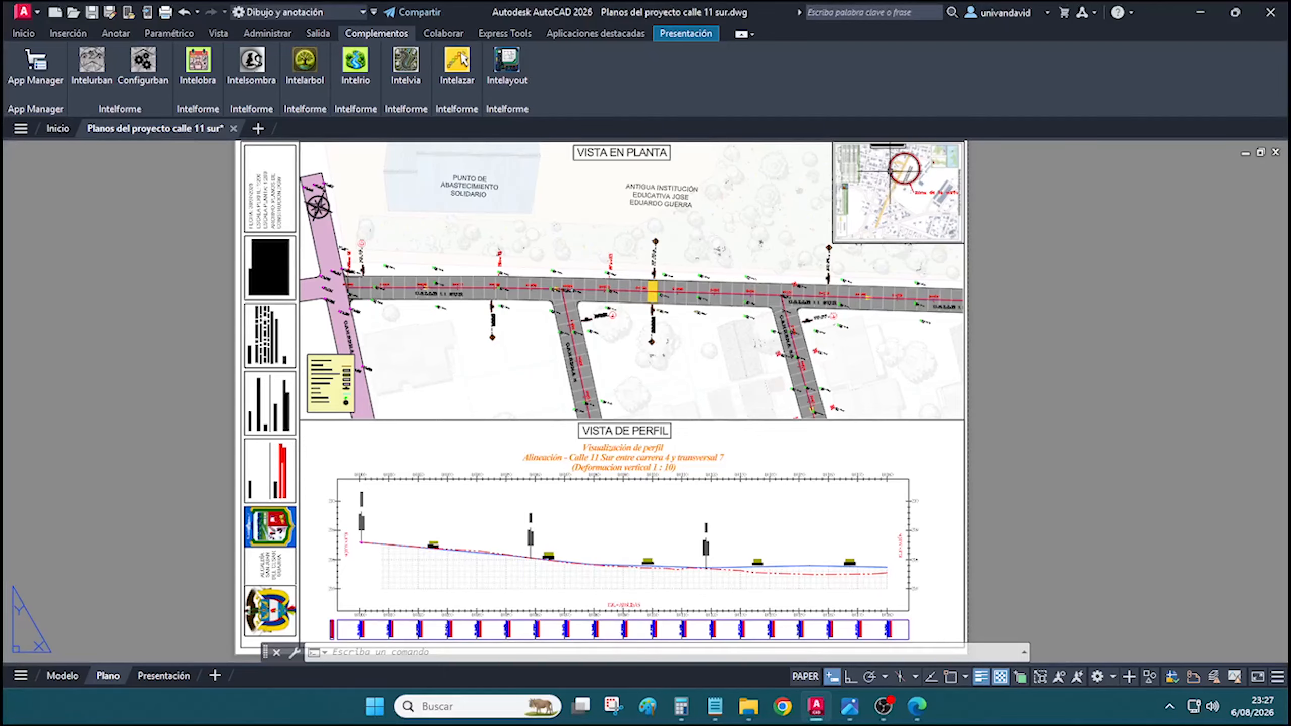
Freeze the layer "00. ref ext" in all viewports
left_click(23, 34)
left_click(718, 55)
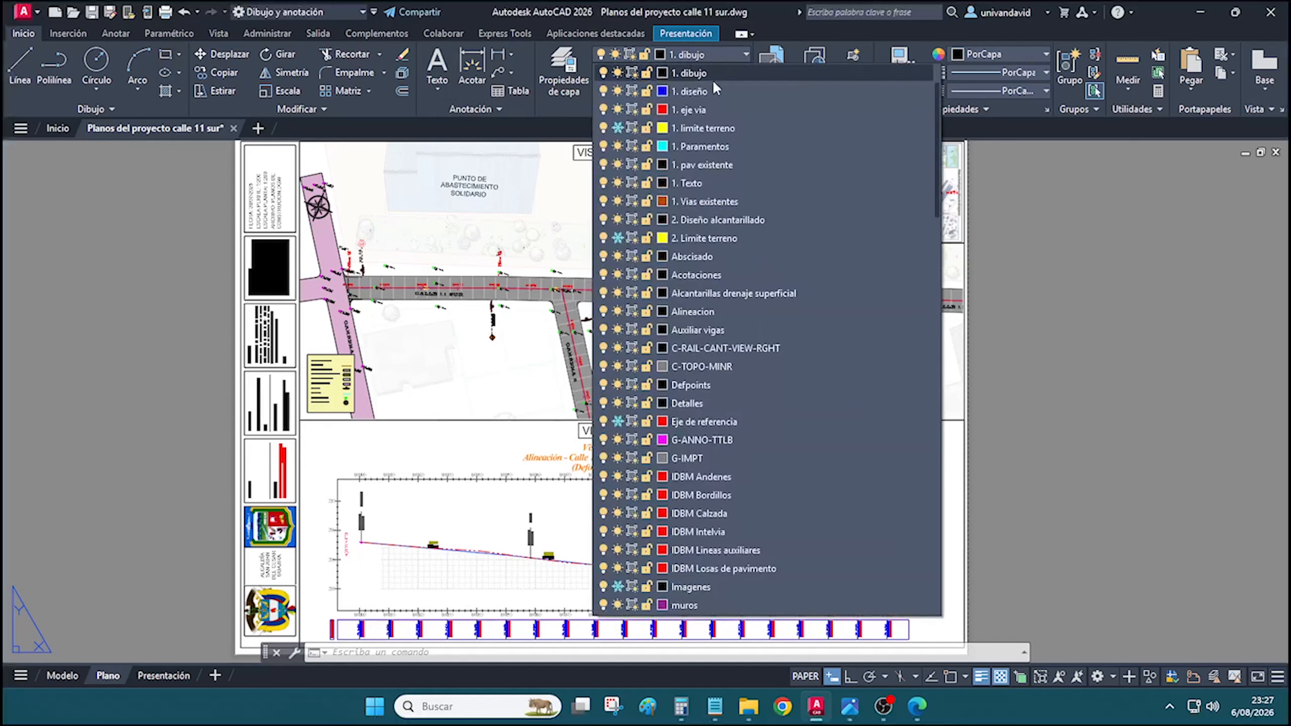
left_click(620, 77)
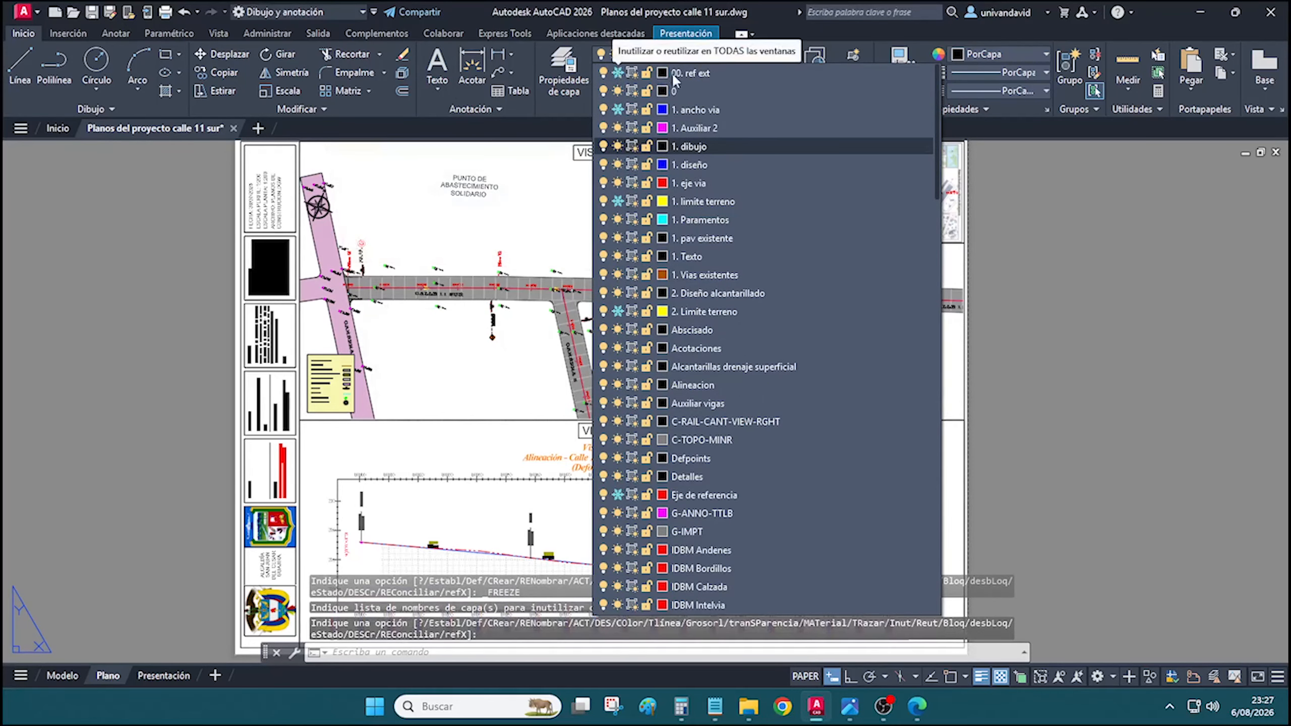
Check the Presentación and Plano layouts with the external reference layer frozen
left_click(168, 676)
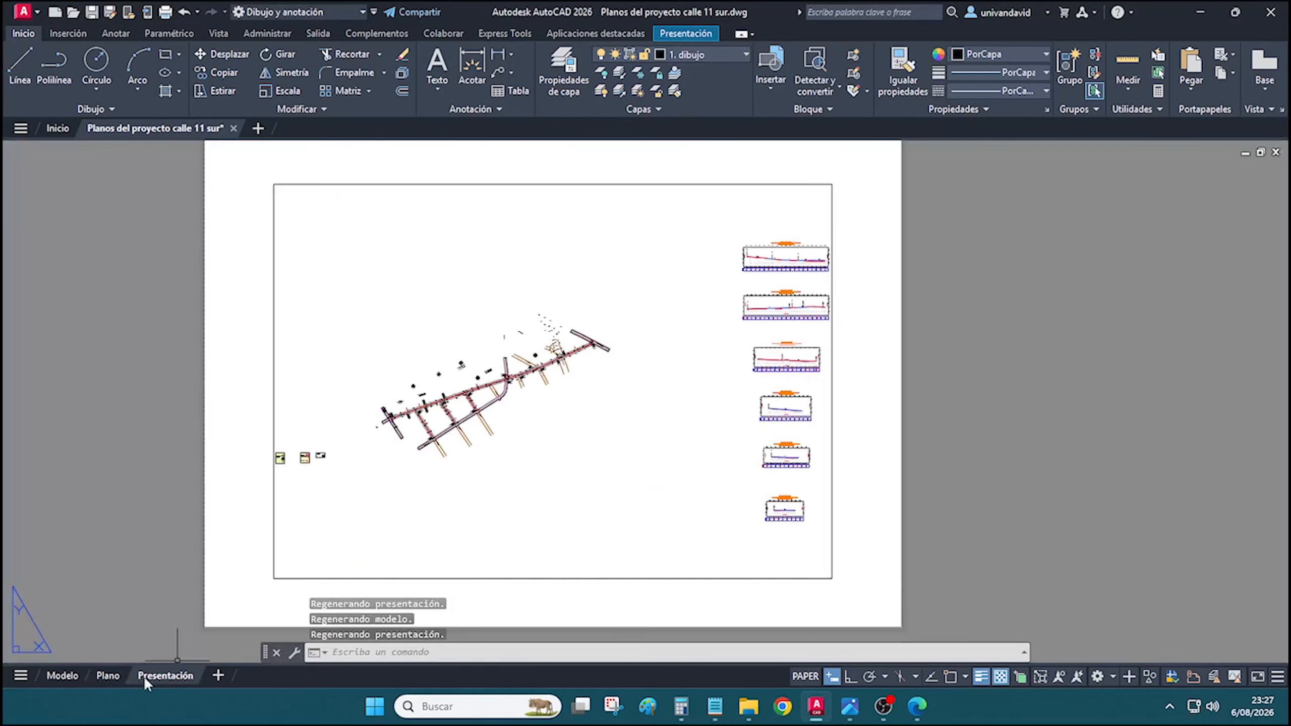
left_click(108, 675)
left_click(164, 675)
left_click(108, 675)
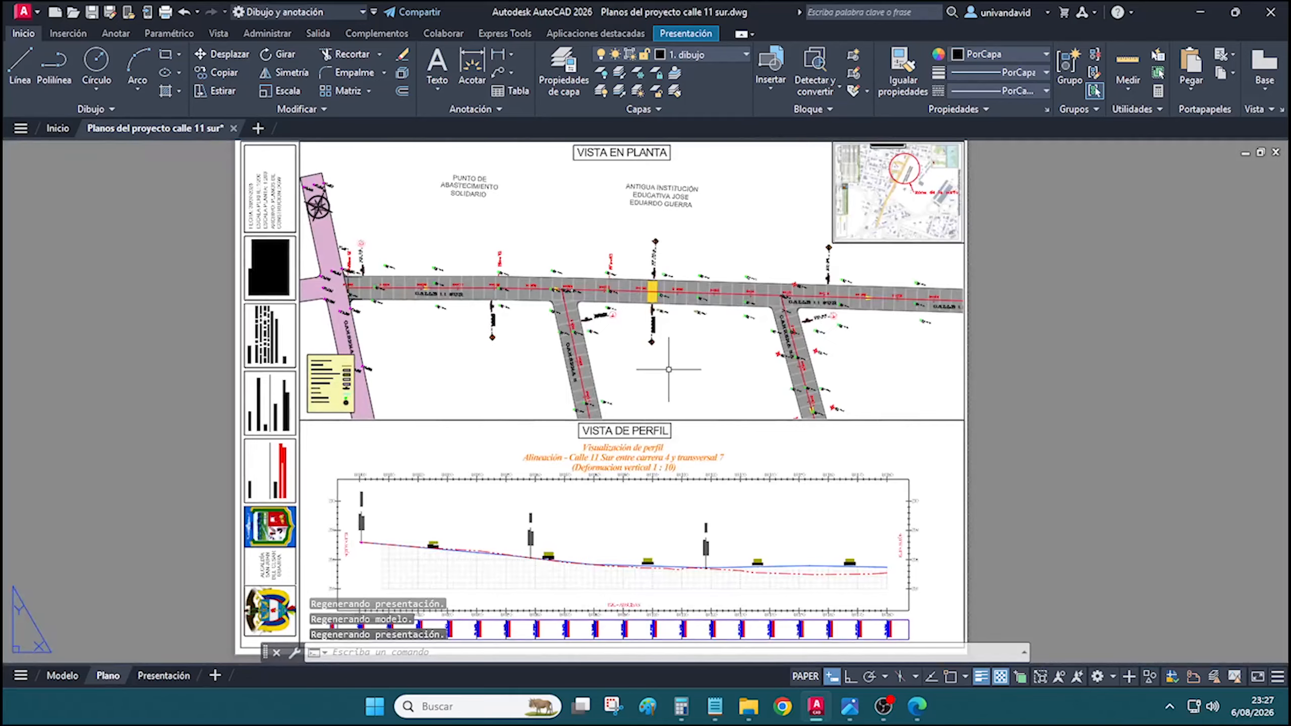
Return to model space and open the Intelayout palette
key("ctrl+Page_Up")
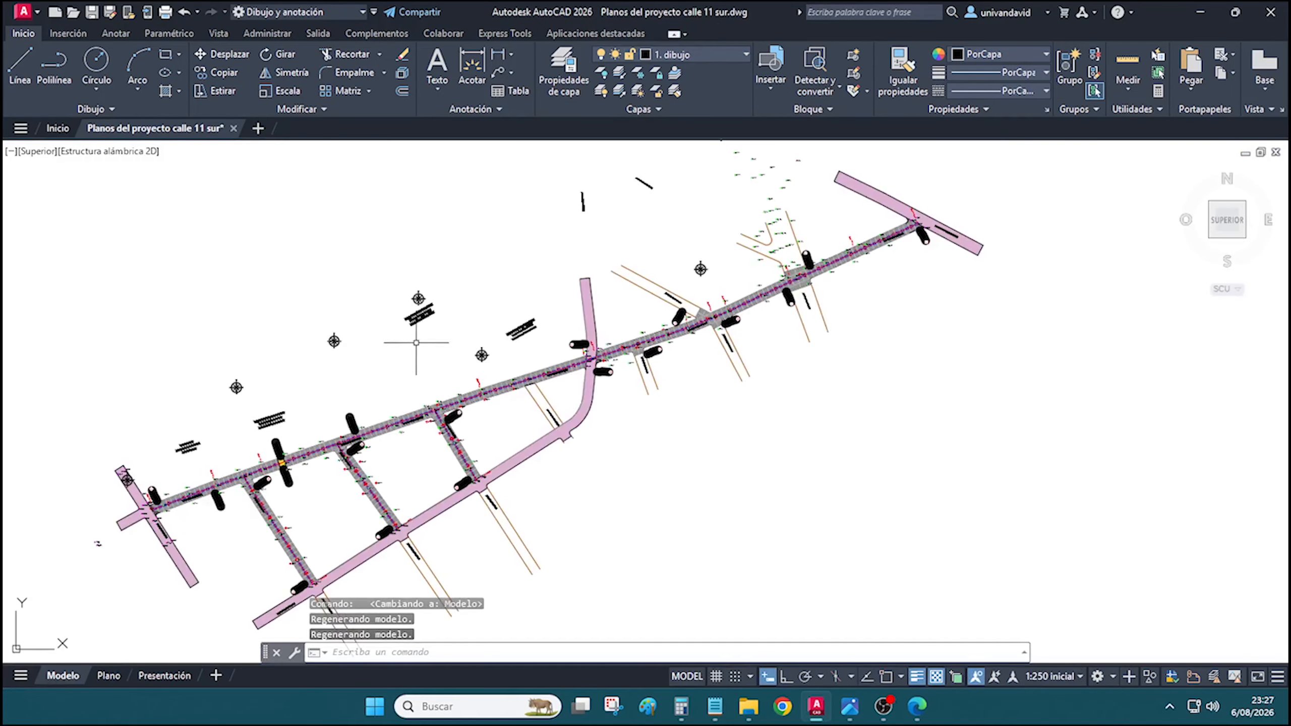
left_click(374, 33)
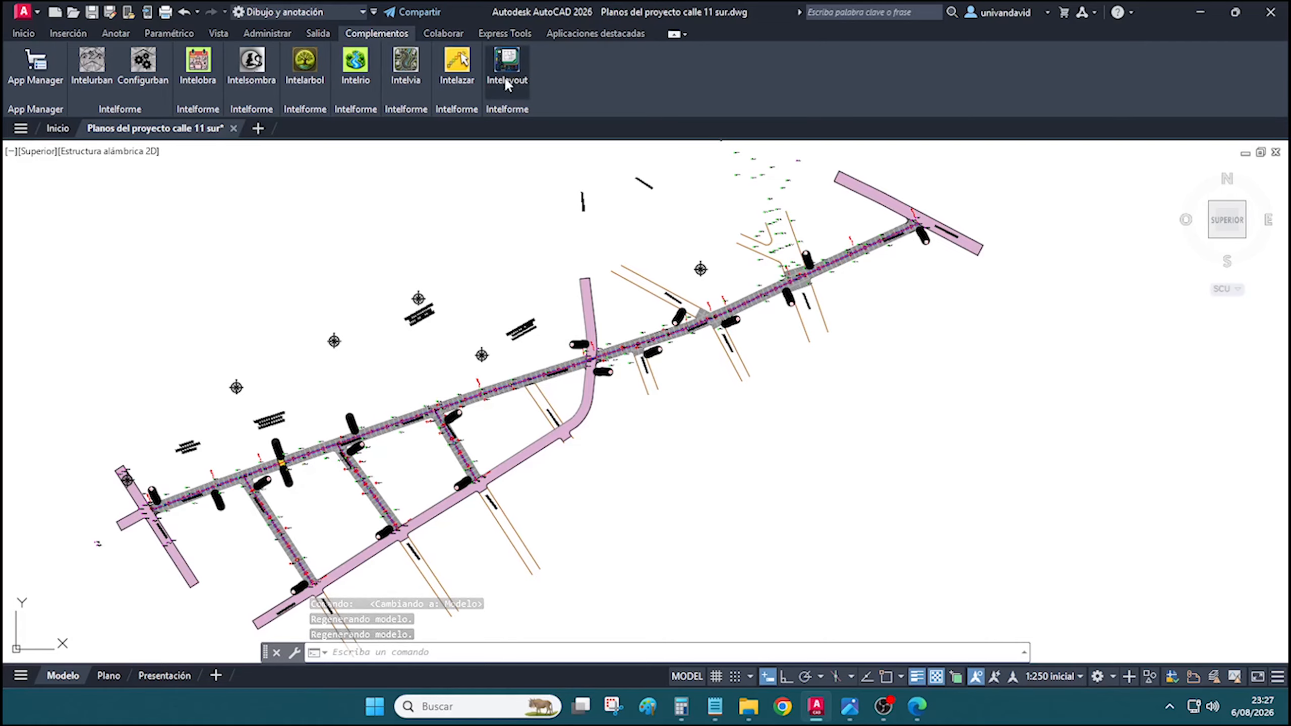
left_click(505, 66)
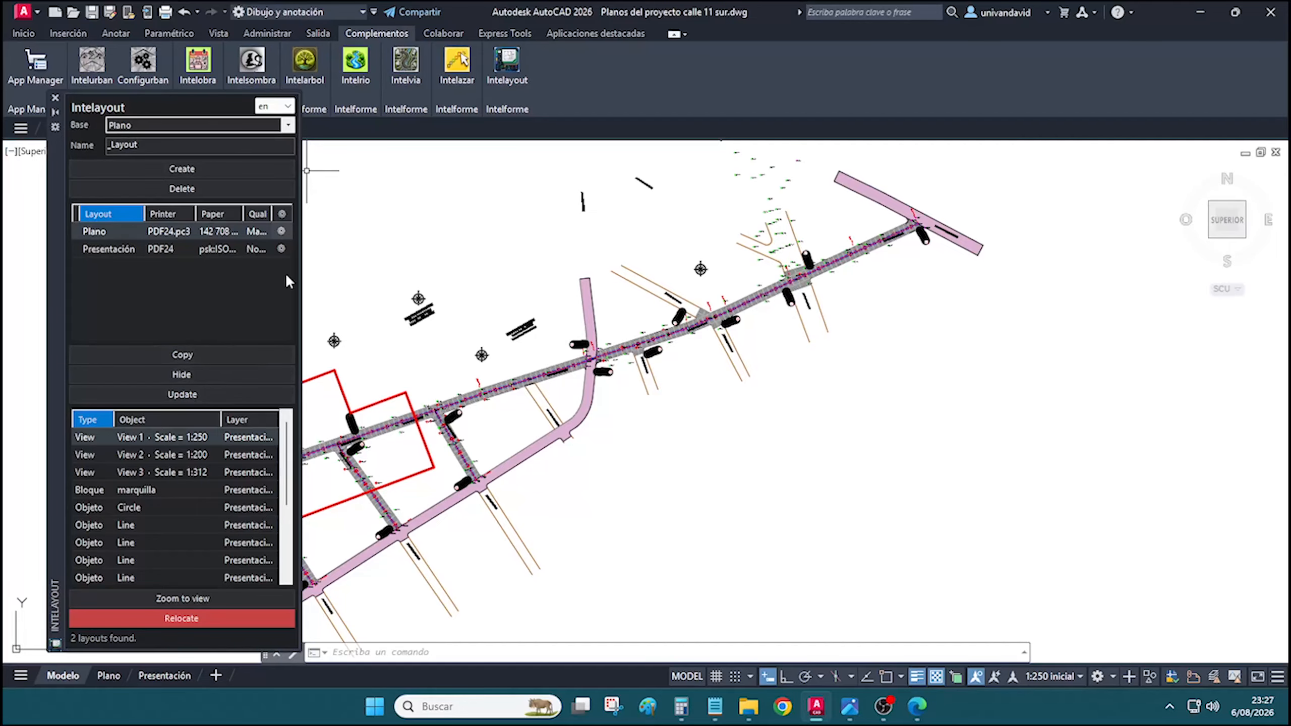
left_click_drag(55, 202, 41, 202)
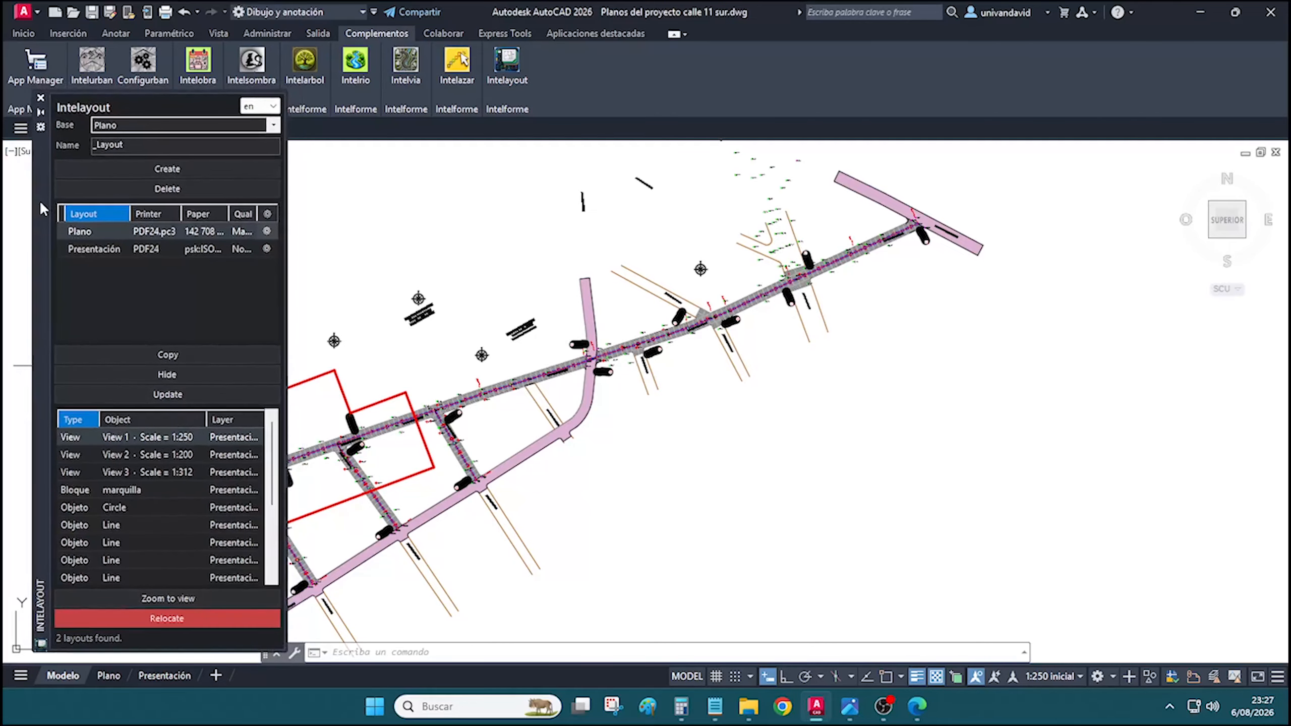
Compare the Plano layout's plan and profile views with their highlighted frames in model space
middle_click_drag(485, 313, 740, 261)
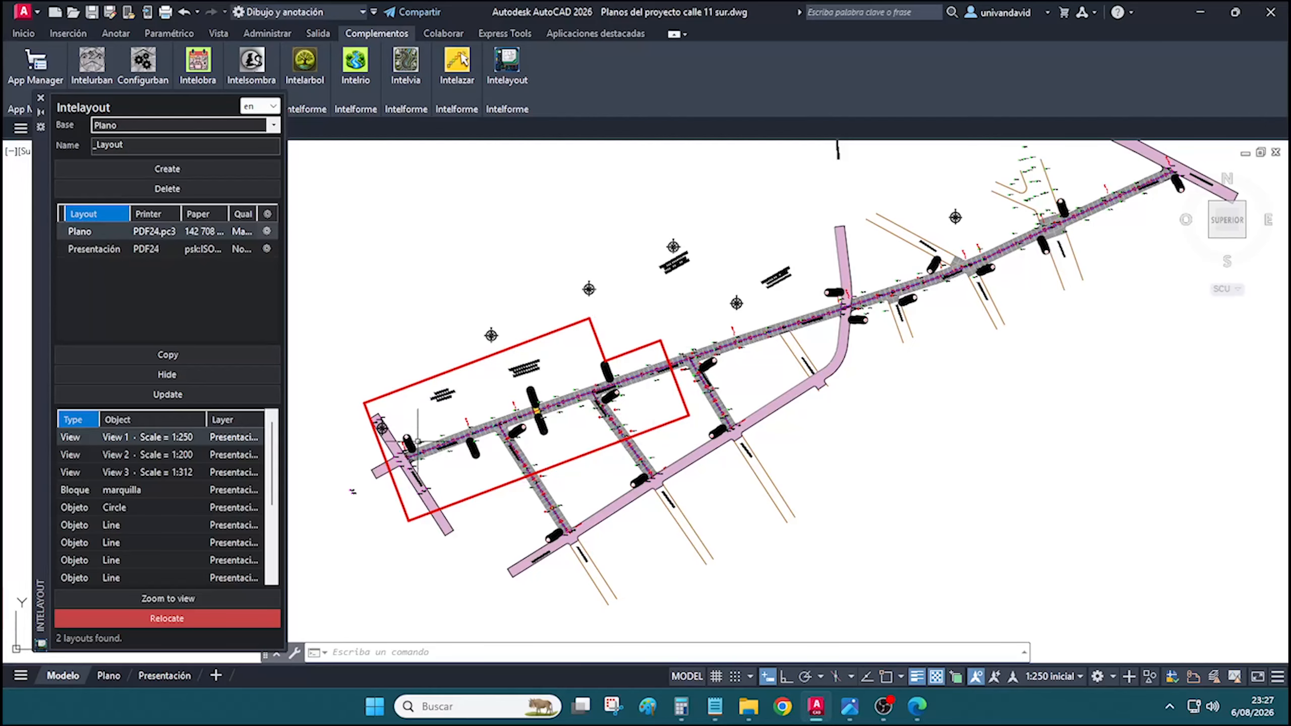
scroll(432, 462, "down", 4)
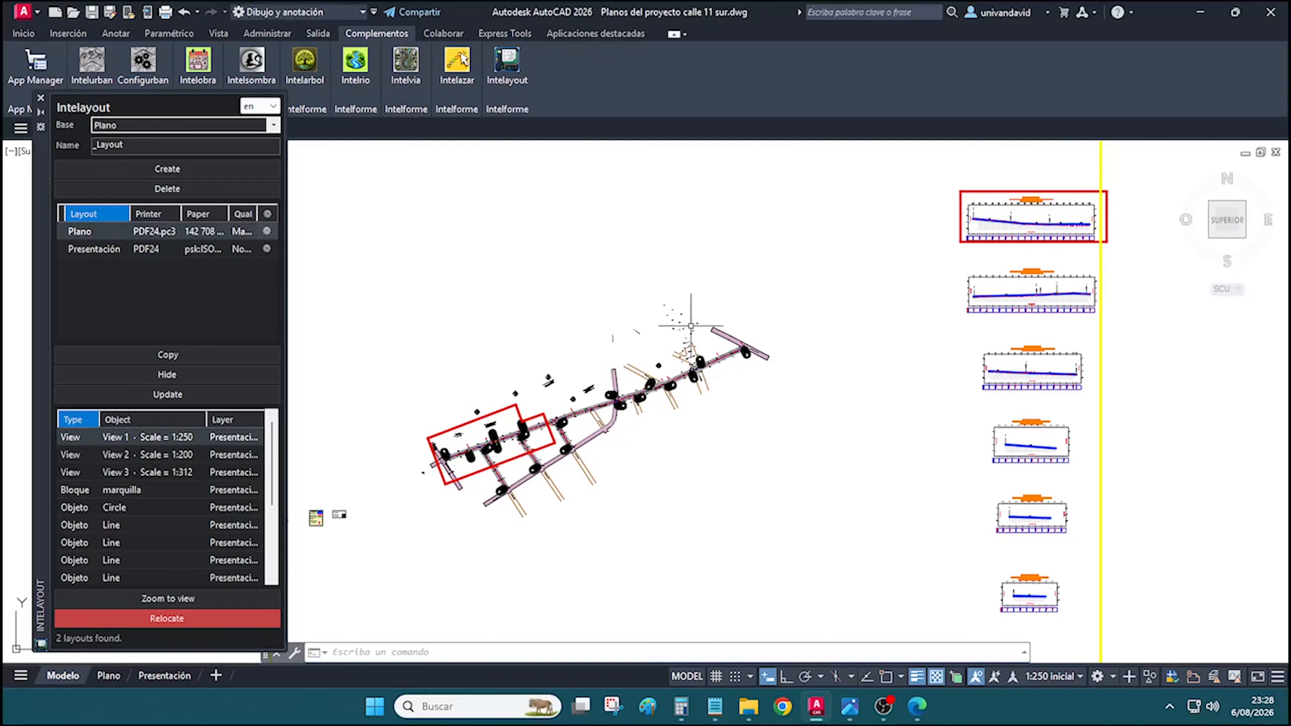
middle_click_drag(341, 470, 459, 444)
middle_click_drag(763, 379, 744, 404)
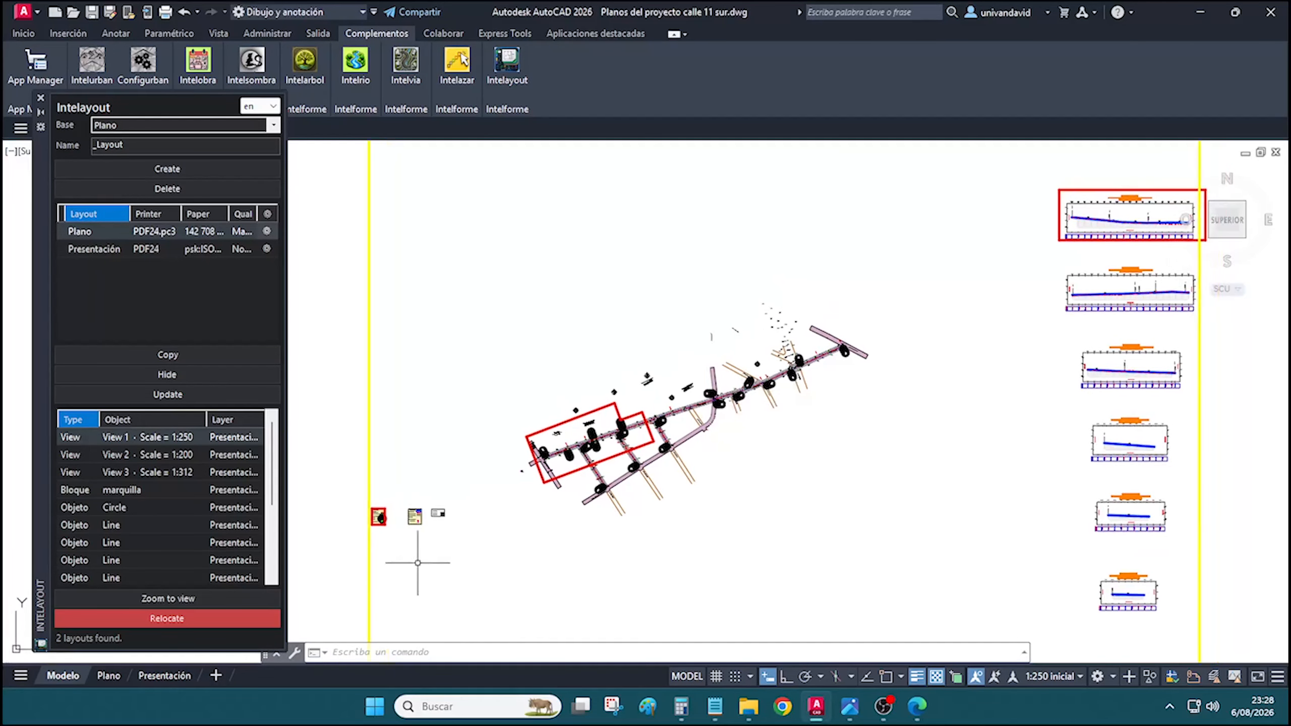
left_click(116, 675)
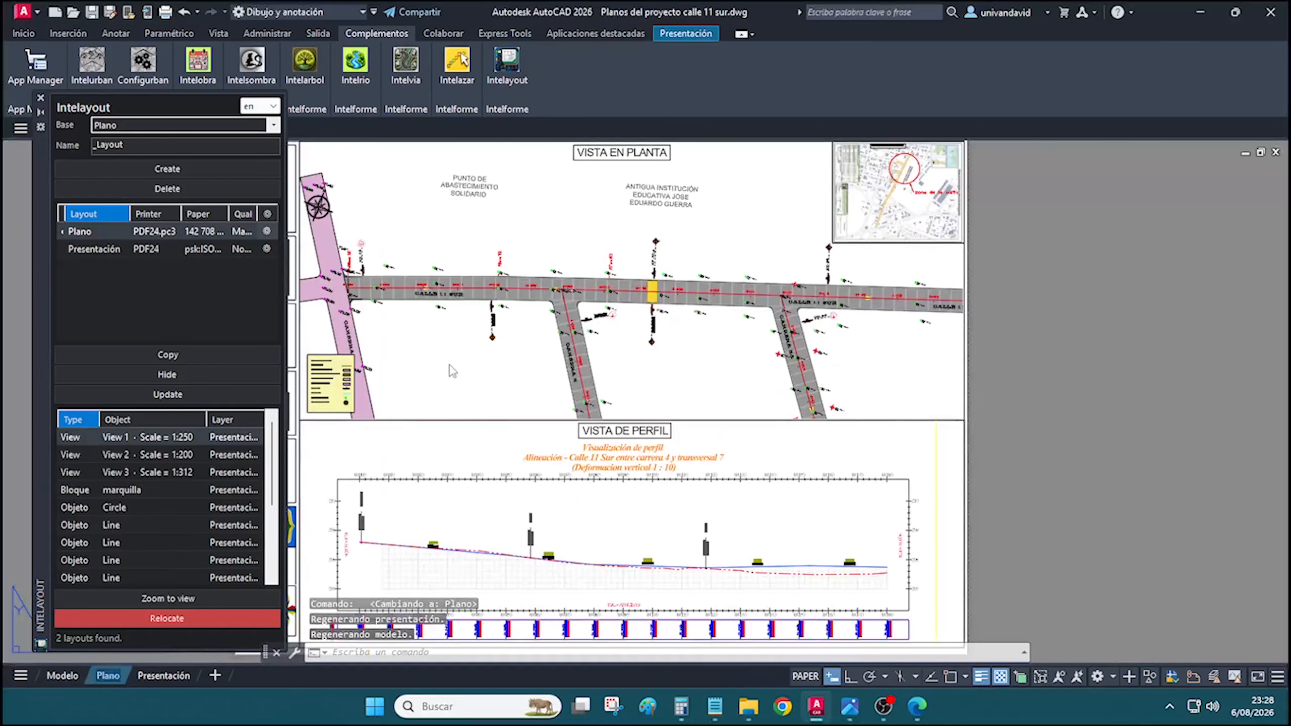
left_click(62, 675)
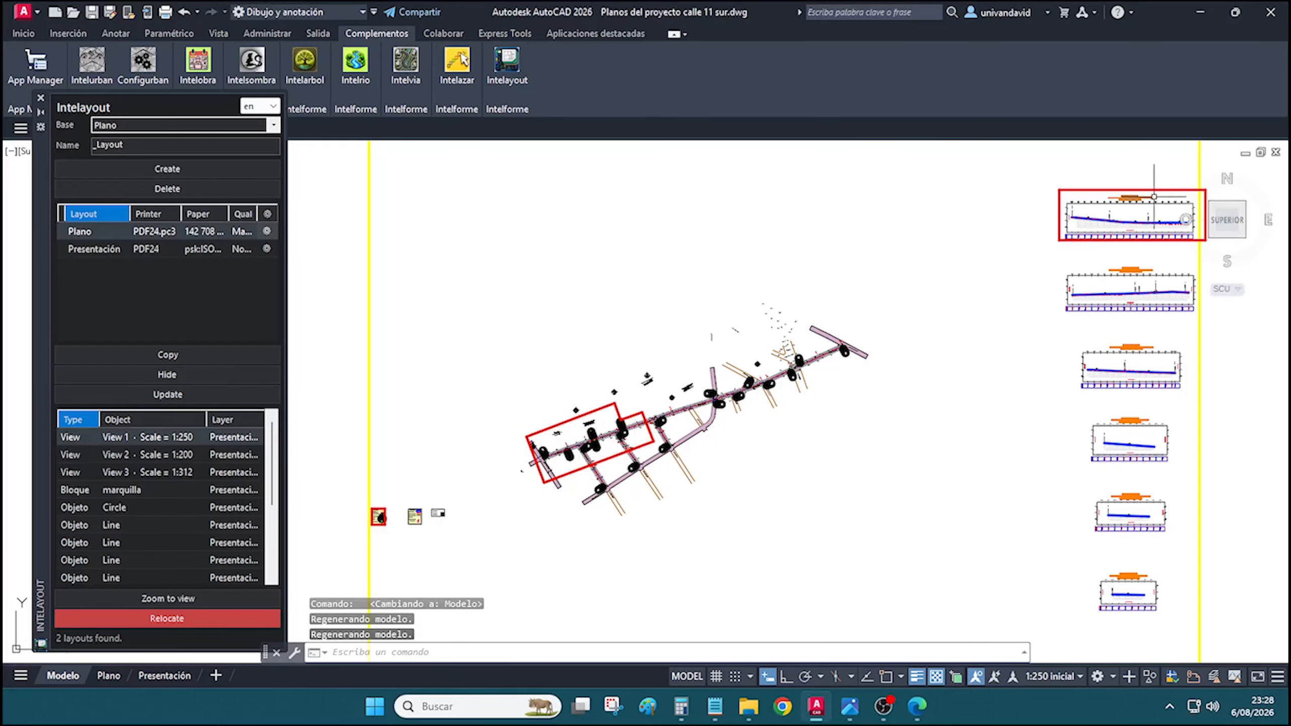
left_click(111, 677)
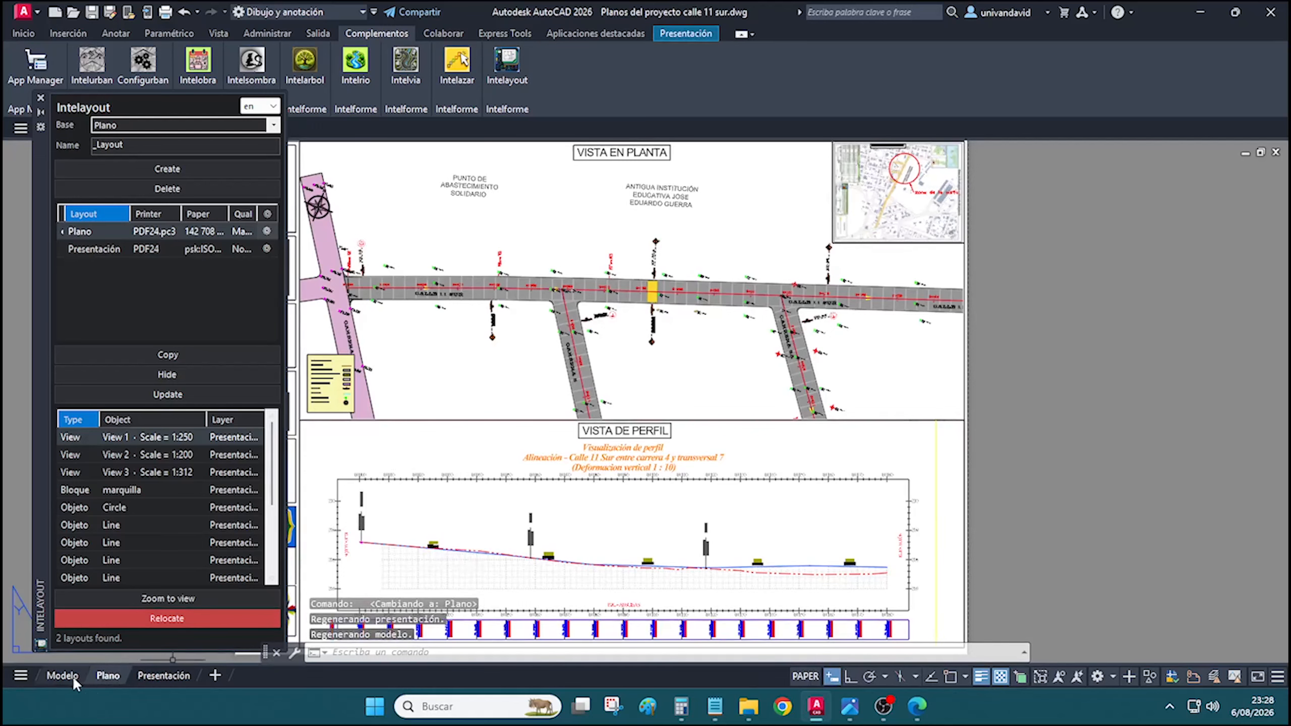
Compare the legend and the Calle 11 Sur plan frame in model space with their appearance on the Plano sheet
left_click(72, 676)
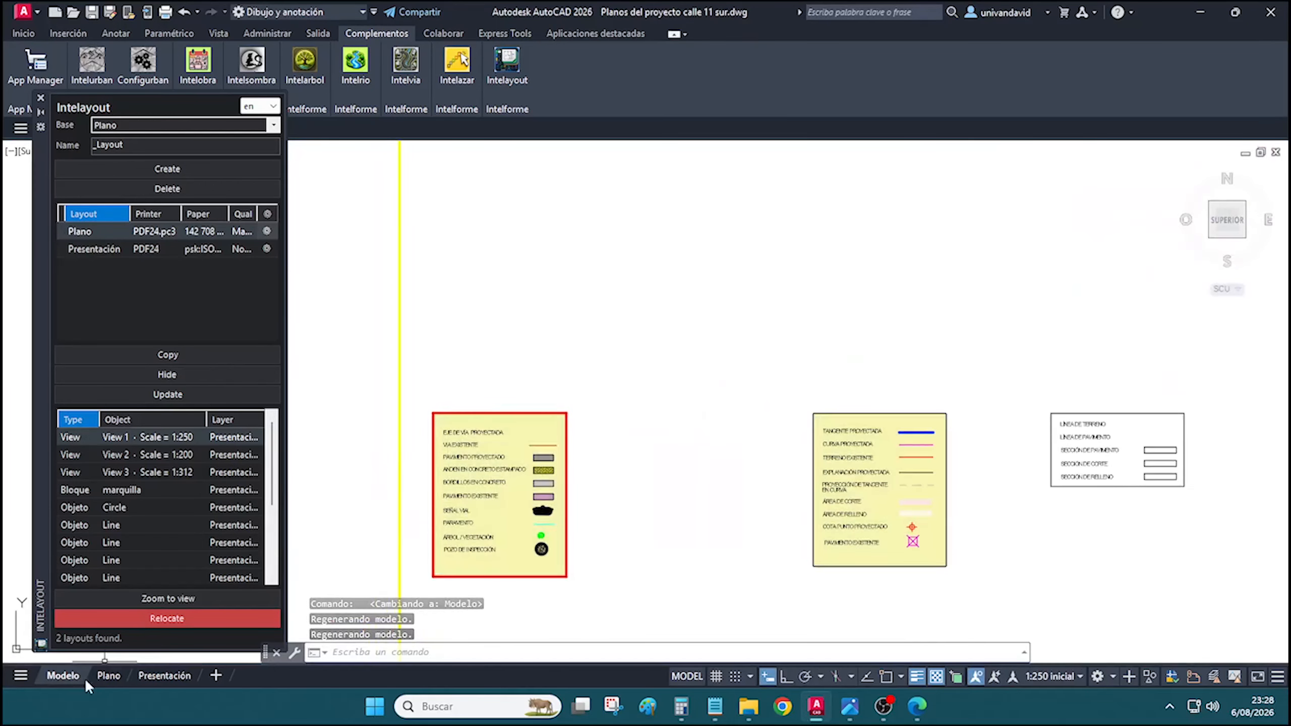
left_click(109, 675)
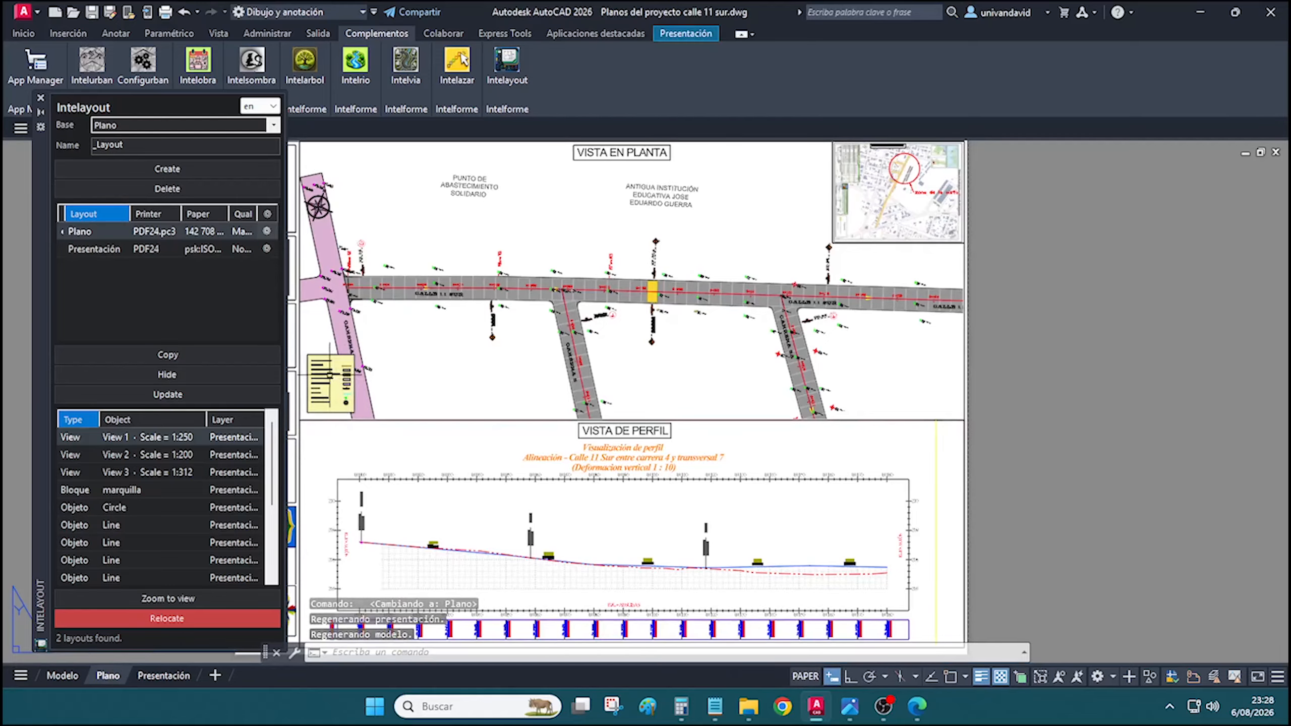
left_click(69, 676)
scroll(426, 444, "down", 8)
middle_click_drag(738, 388, 671, 457)
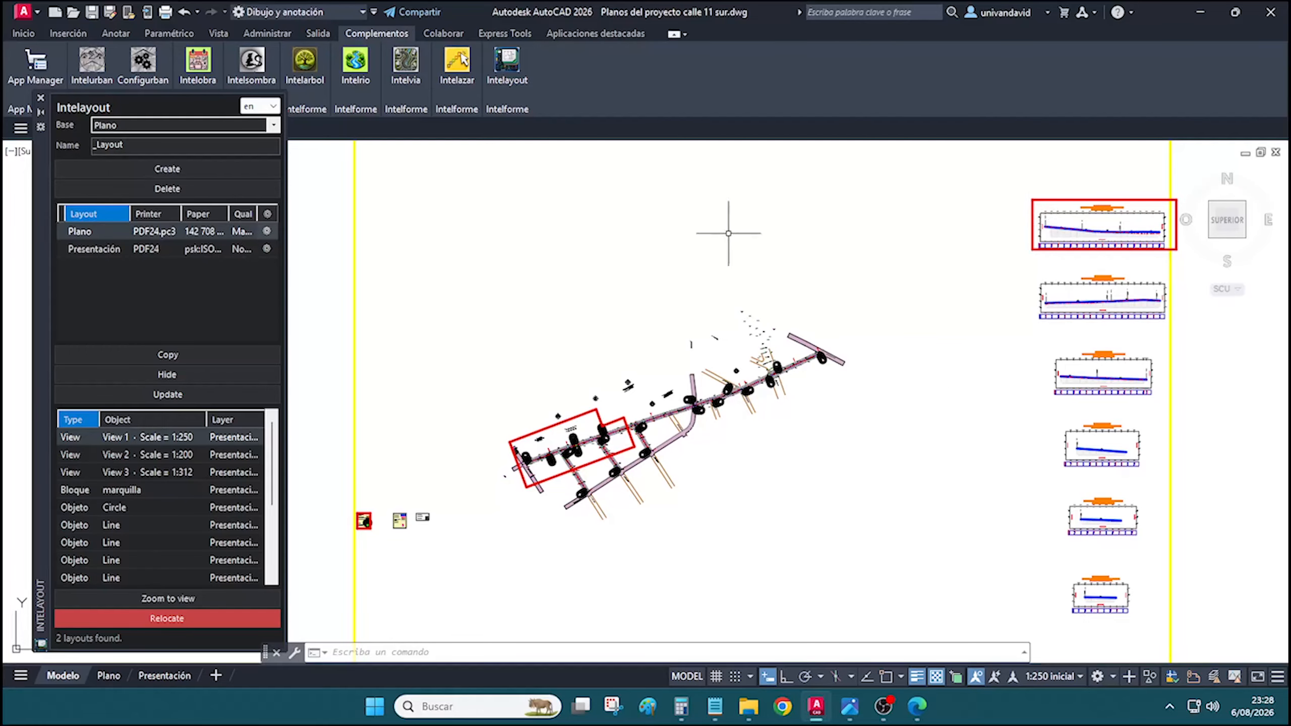
scroll(561, 449, "up", 5)
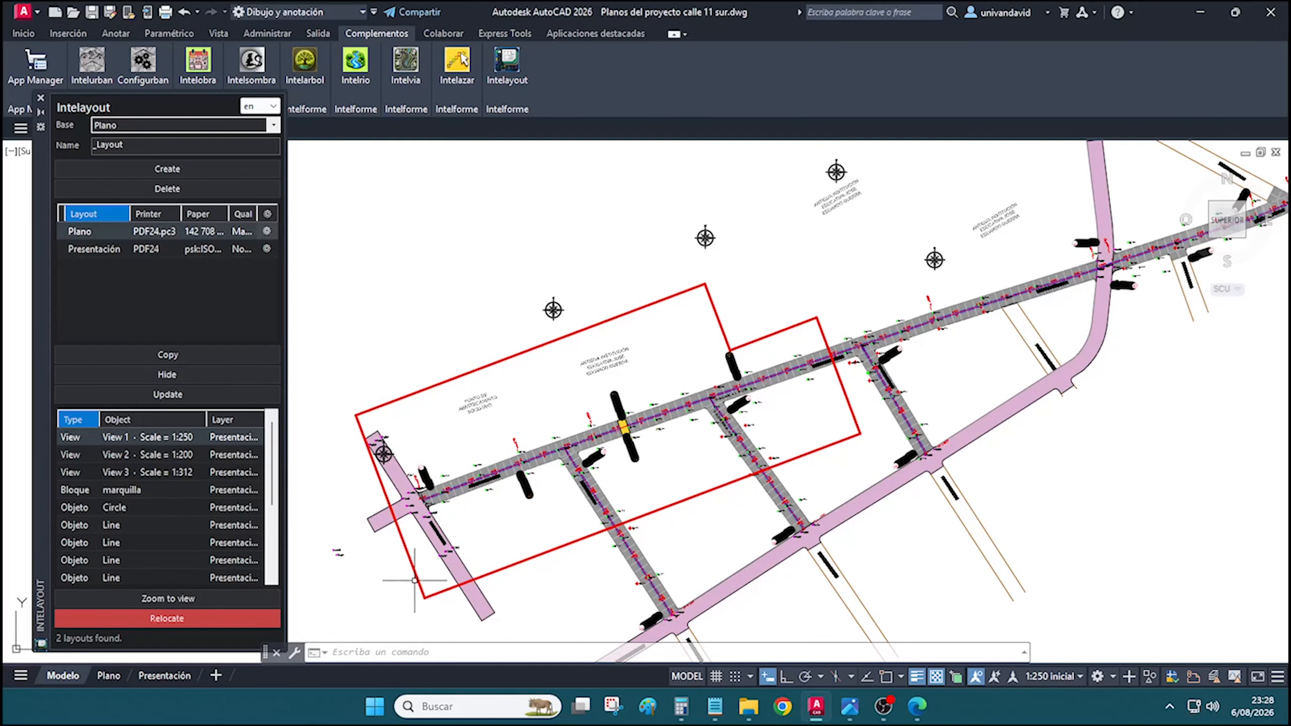
left_click(117, 675)
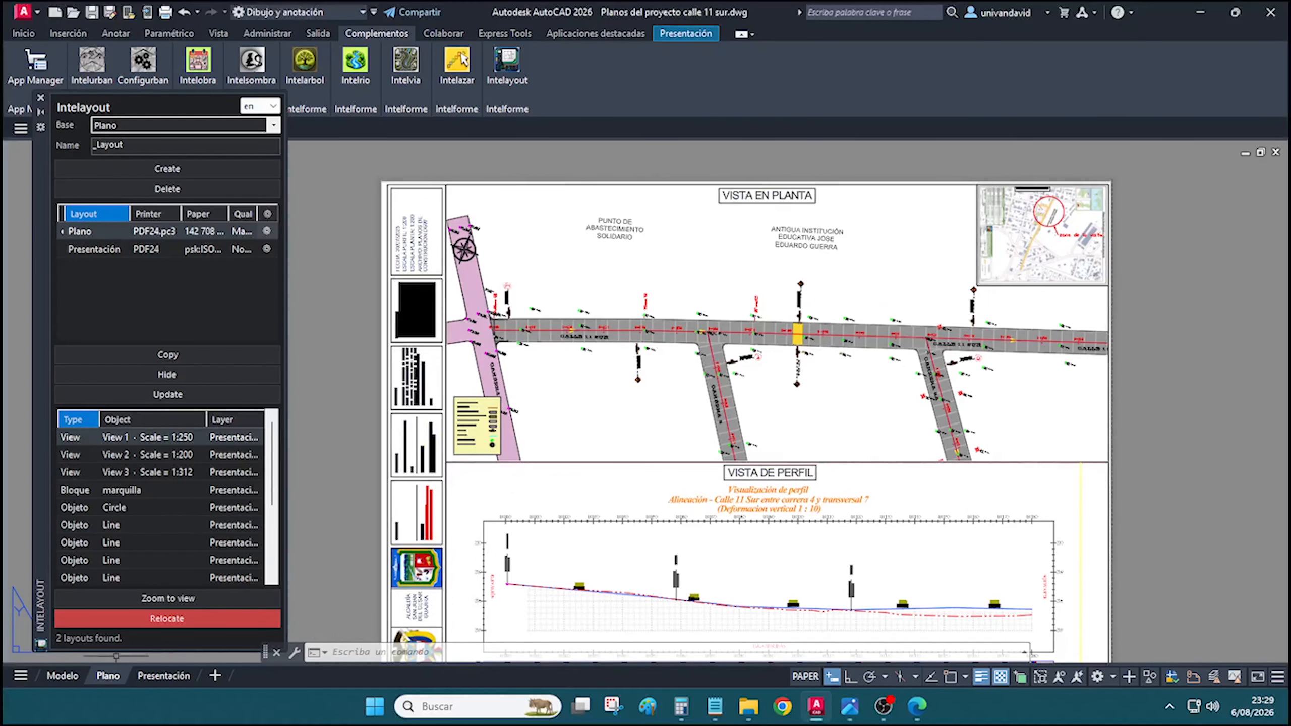
left_click(63, 675)
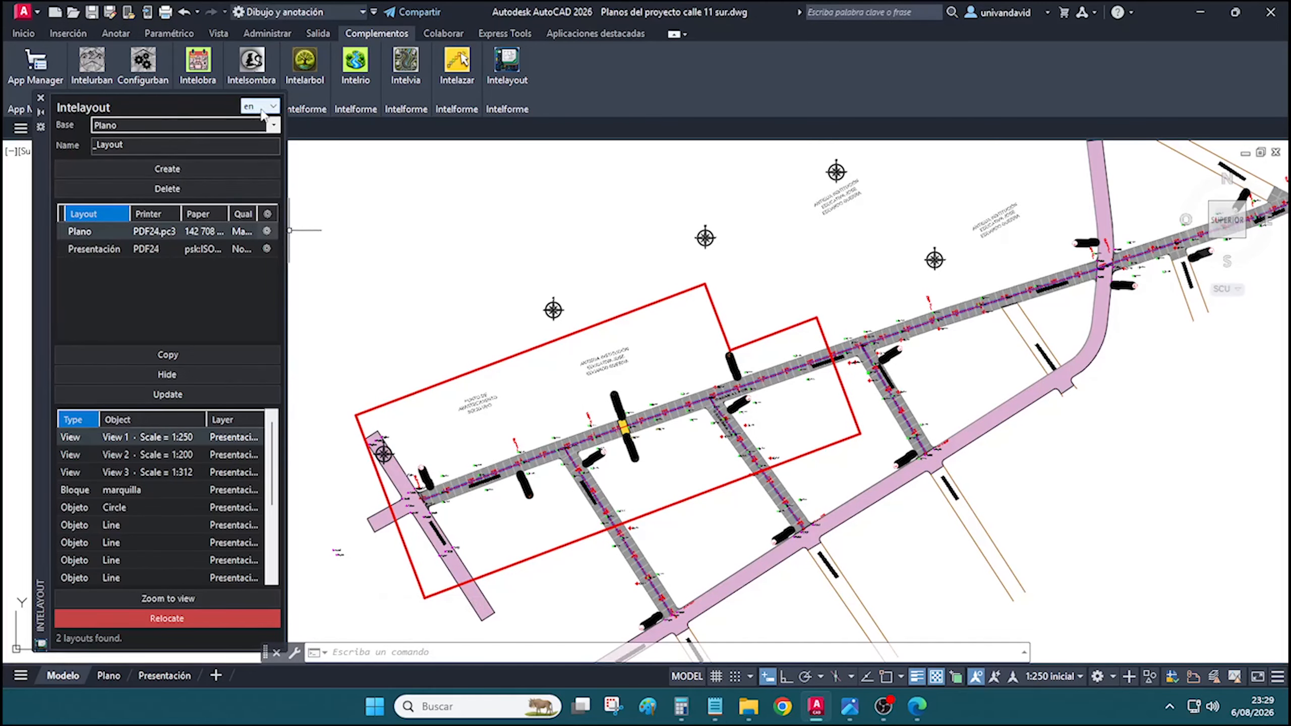
Set the Intelayout interface language to Spanish (es)
left_click(263, 107)
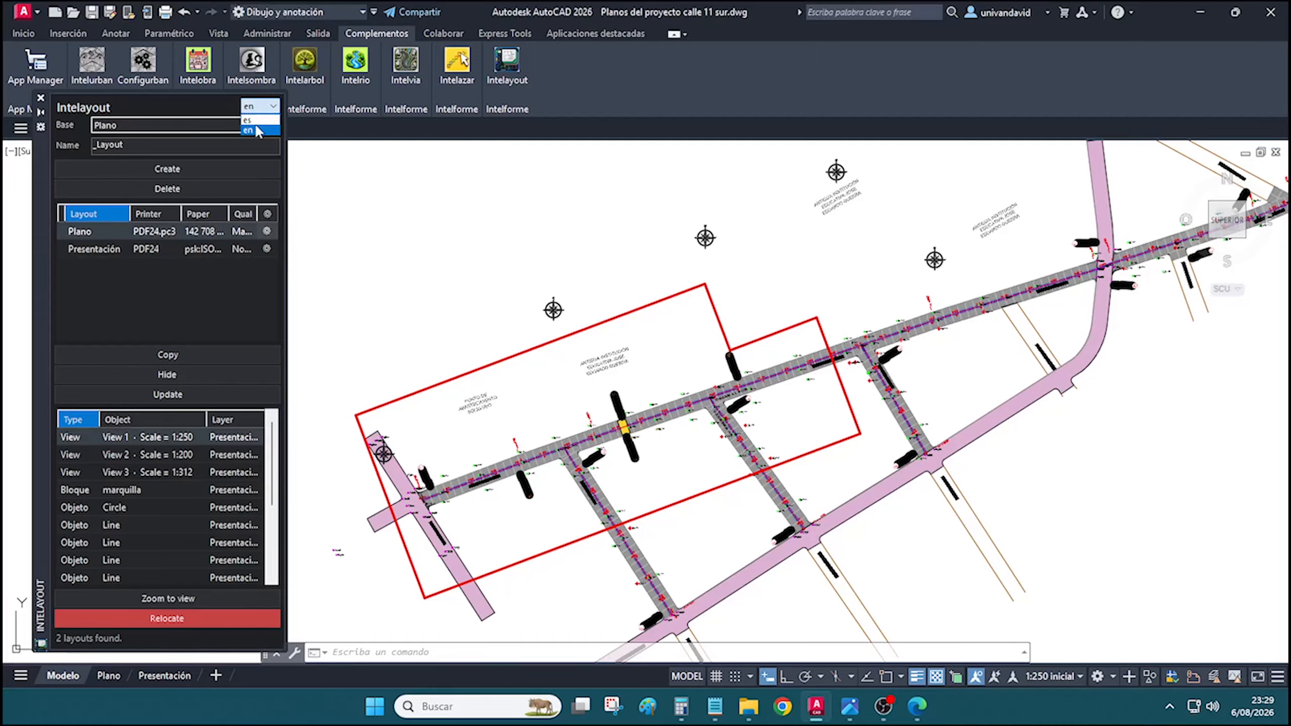
left_click(260, 129)
left_click(270, 110)
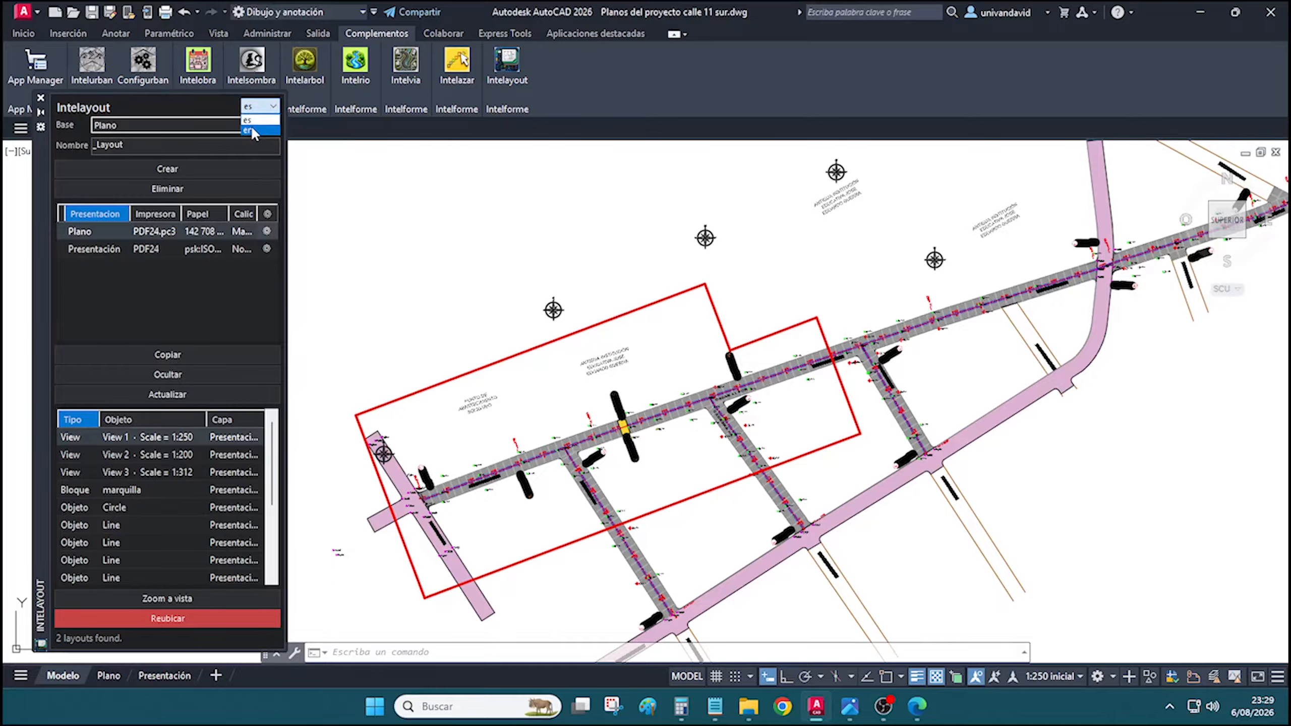
left_click(248, 131)
left_click(263, 107)
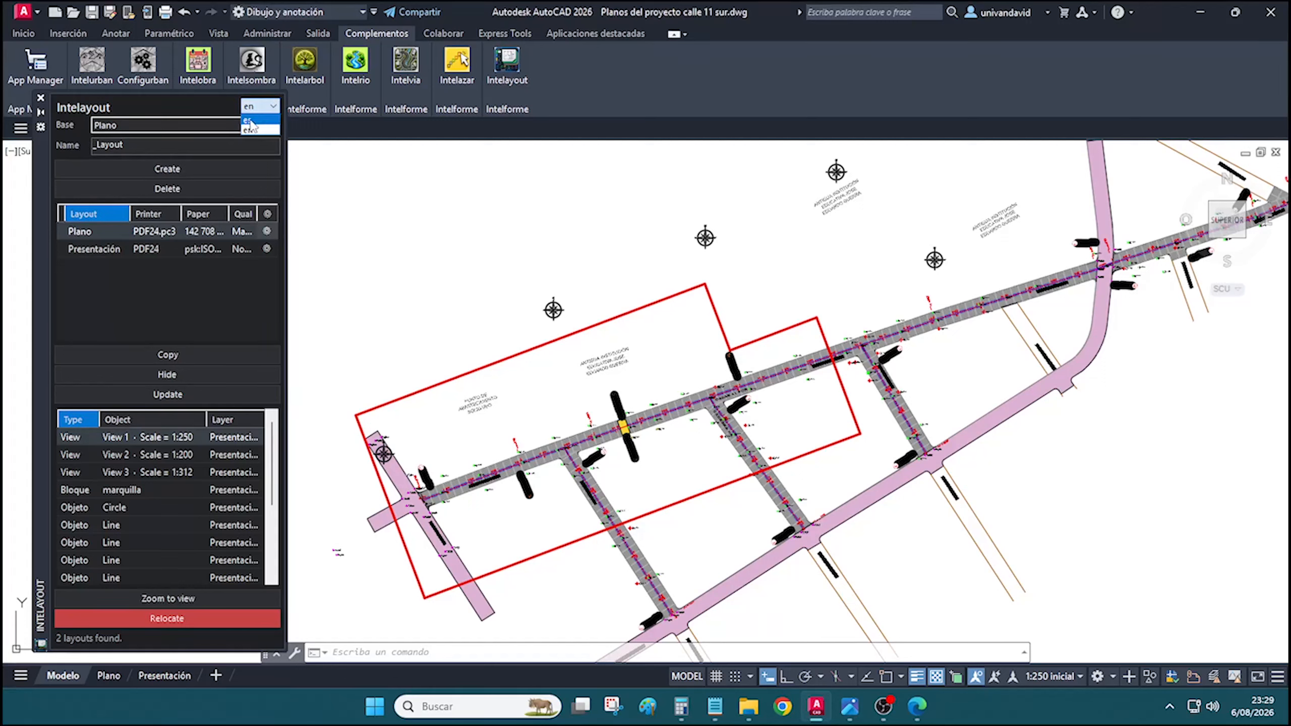
left_click(250, 122)
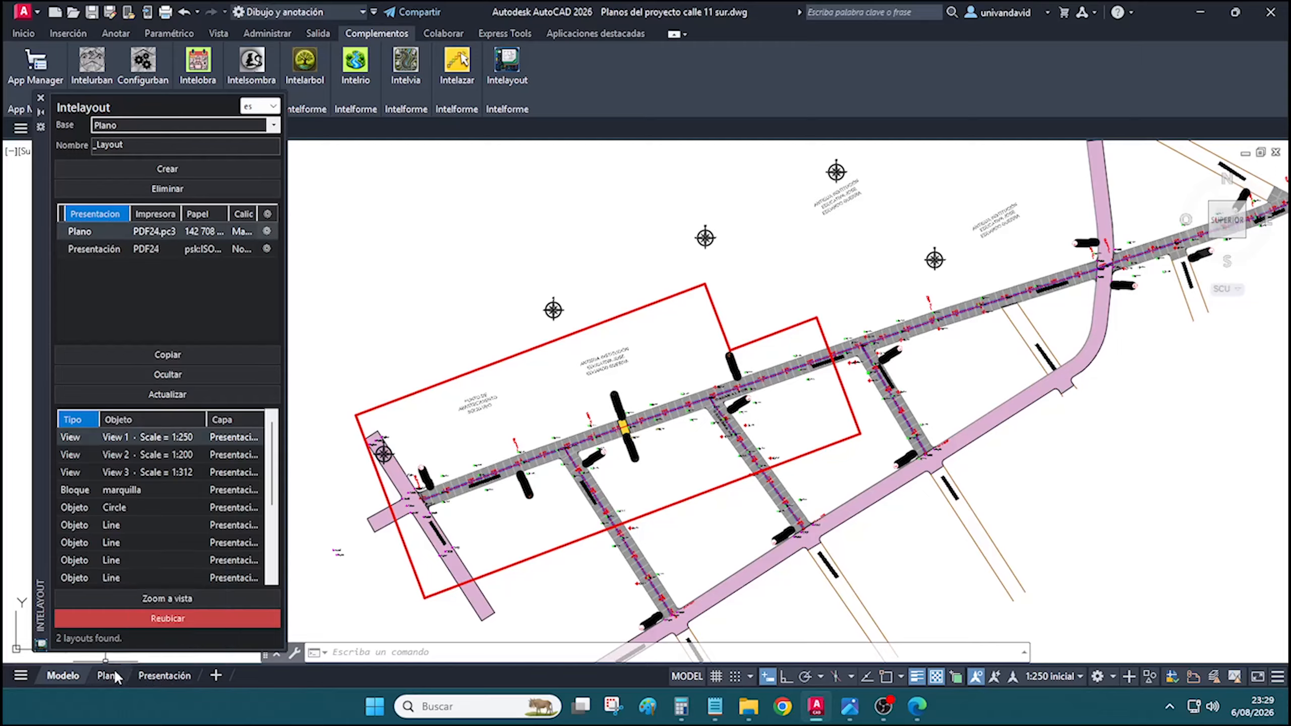
Inspect the Presentación and Plano entries in the Intelayout list together with their actual sheets
mouse_move(143, 674)
left_click(100, 249)
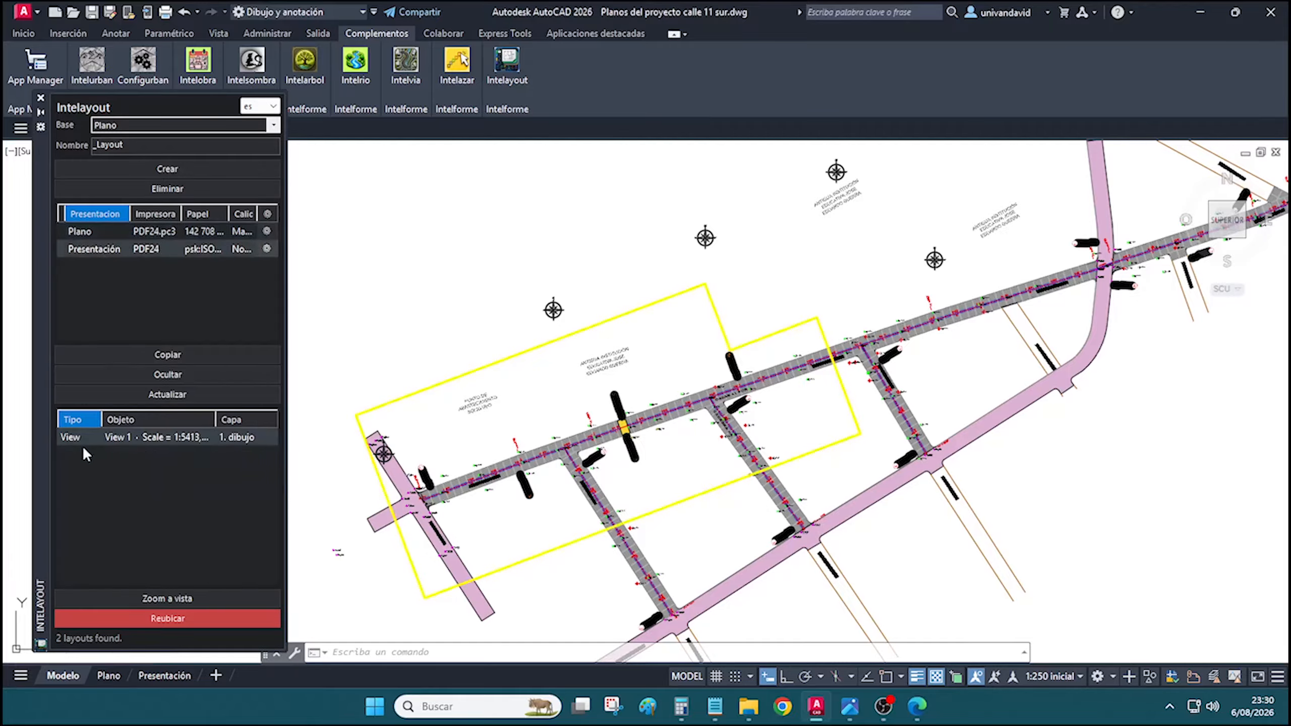
left_click(103, 232)
left_click(103, 249)
left_click(156, 678)
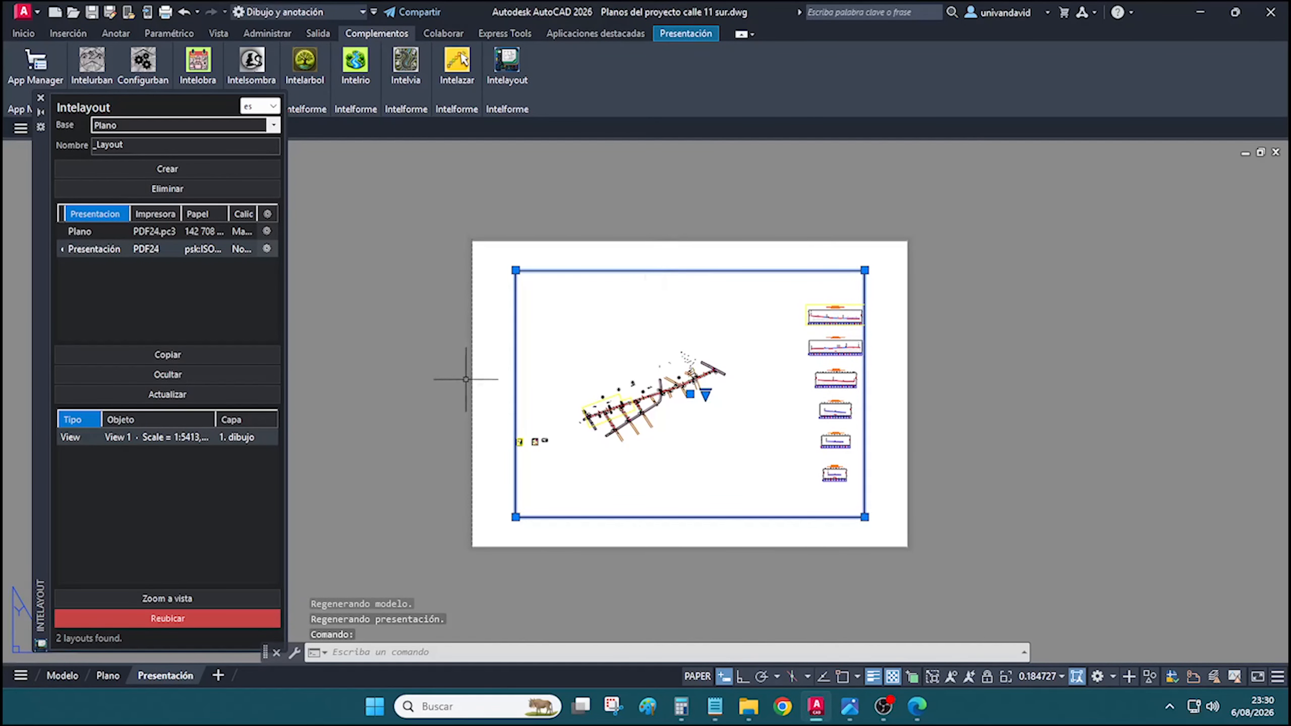
key("Escape")
left_click(81, 232)
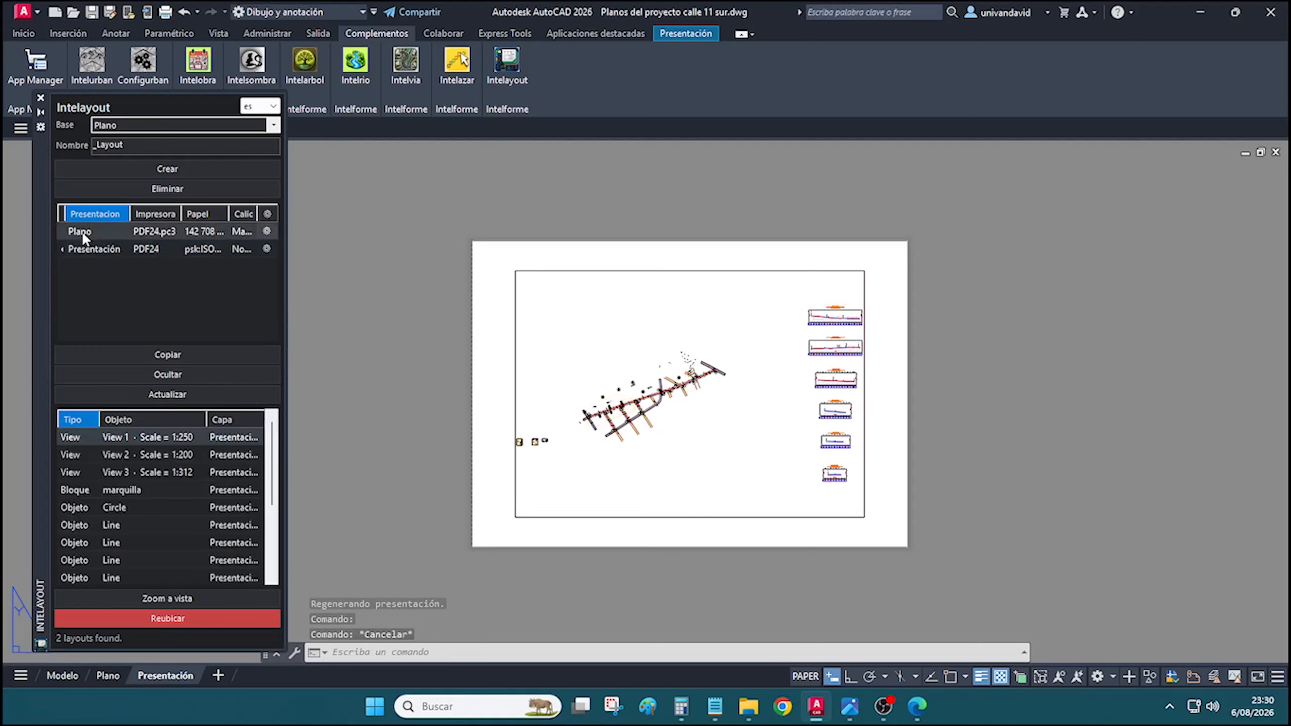
left_click(109, 676)
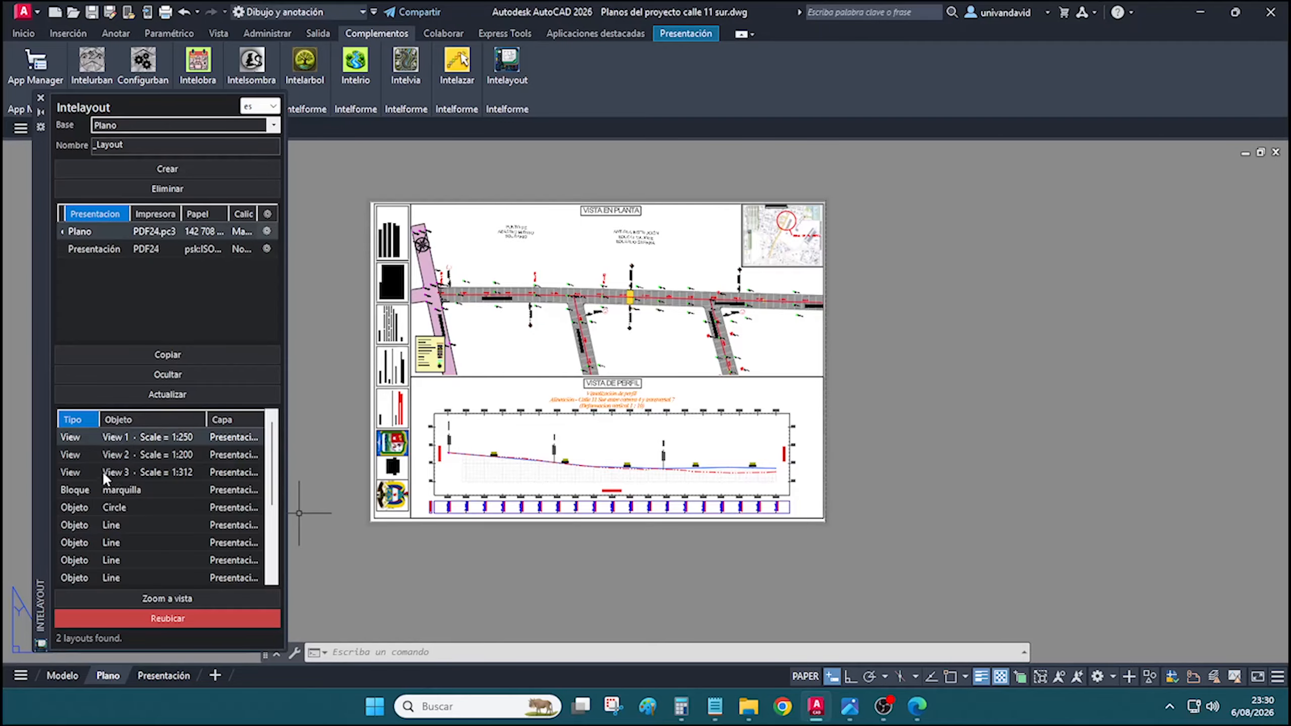
Examine the views listed for the Plano layout and their highlighted frames in model space
left_click(63, 676)
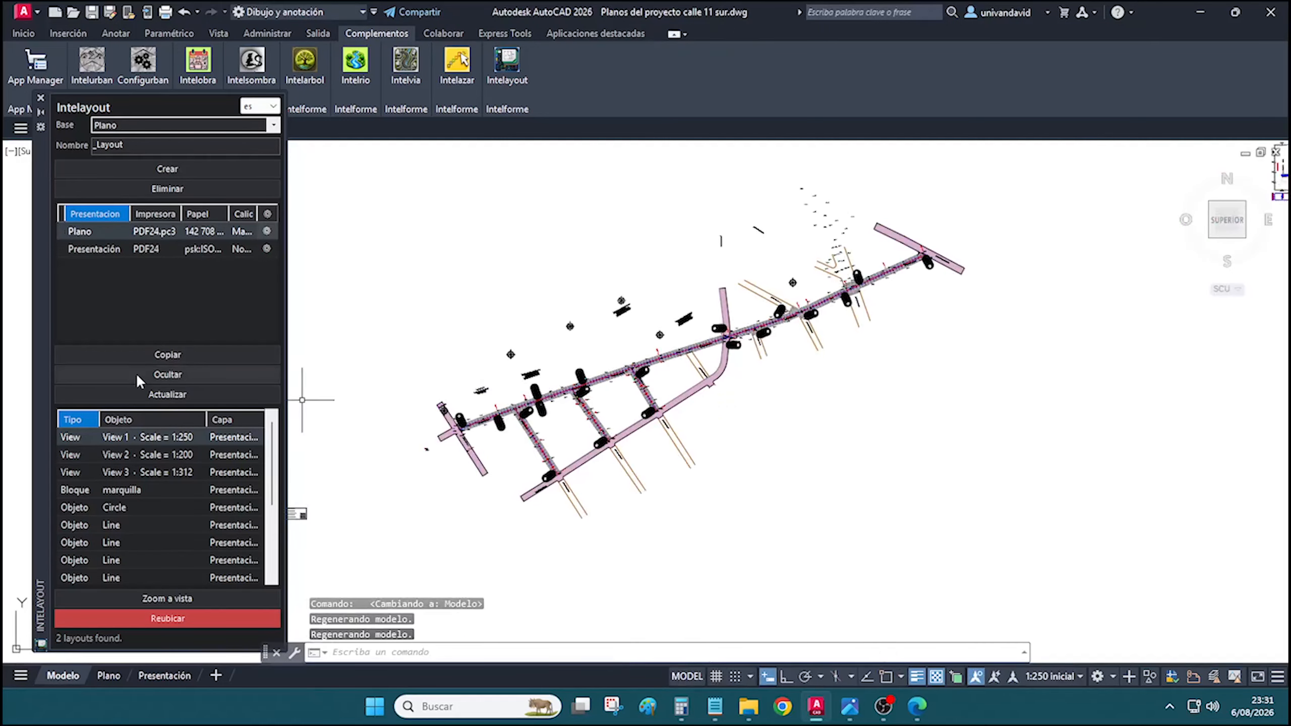
left_click(137, 375)
scroll(419, 465, "down", 2)
left_click(105, 453)
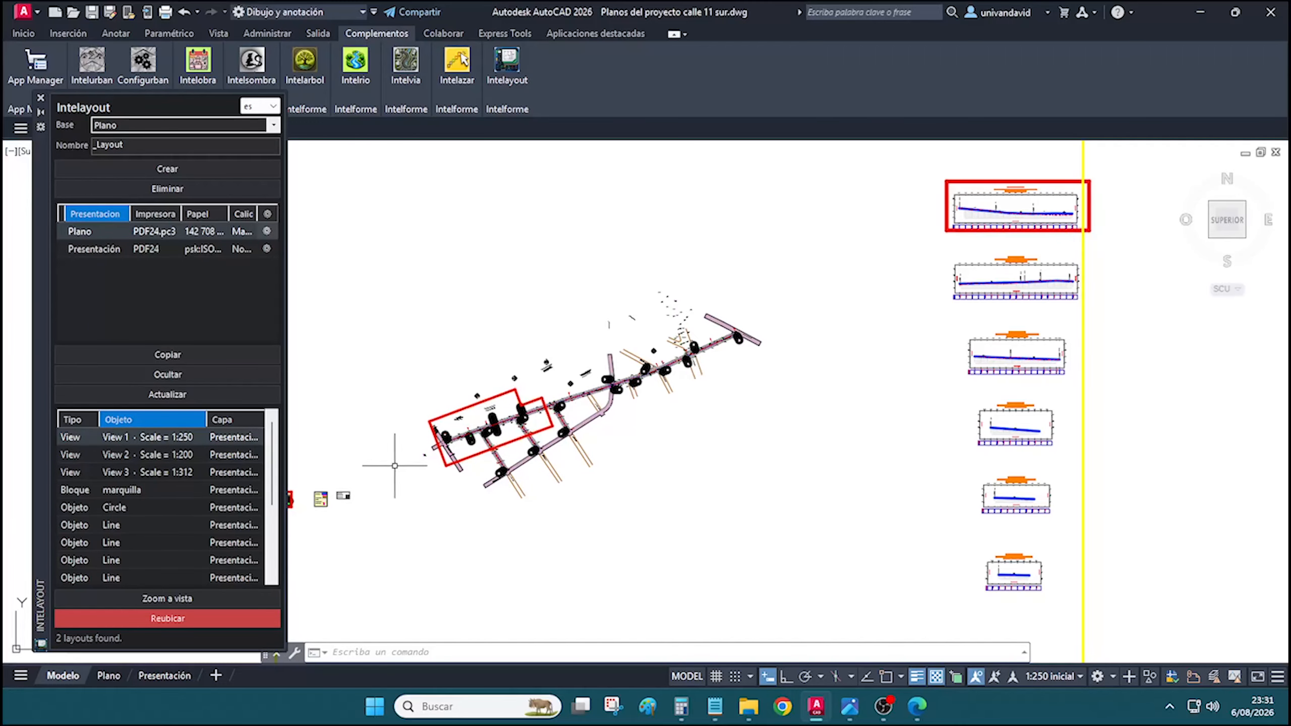
middle_click_drag(390, 455, 429, 456)
left_click(97, 453)
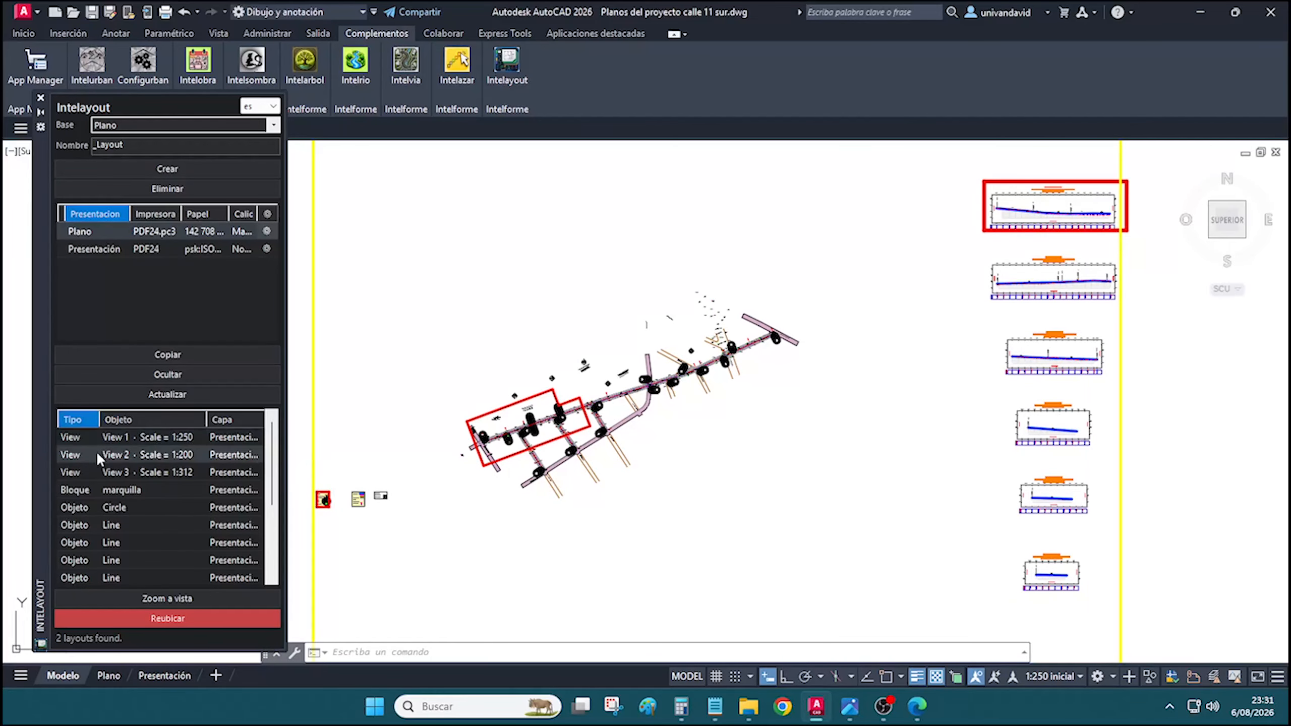
left_click(104, 472)
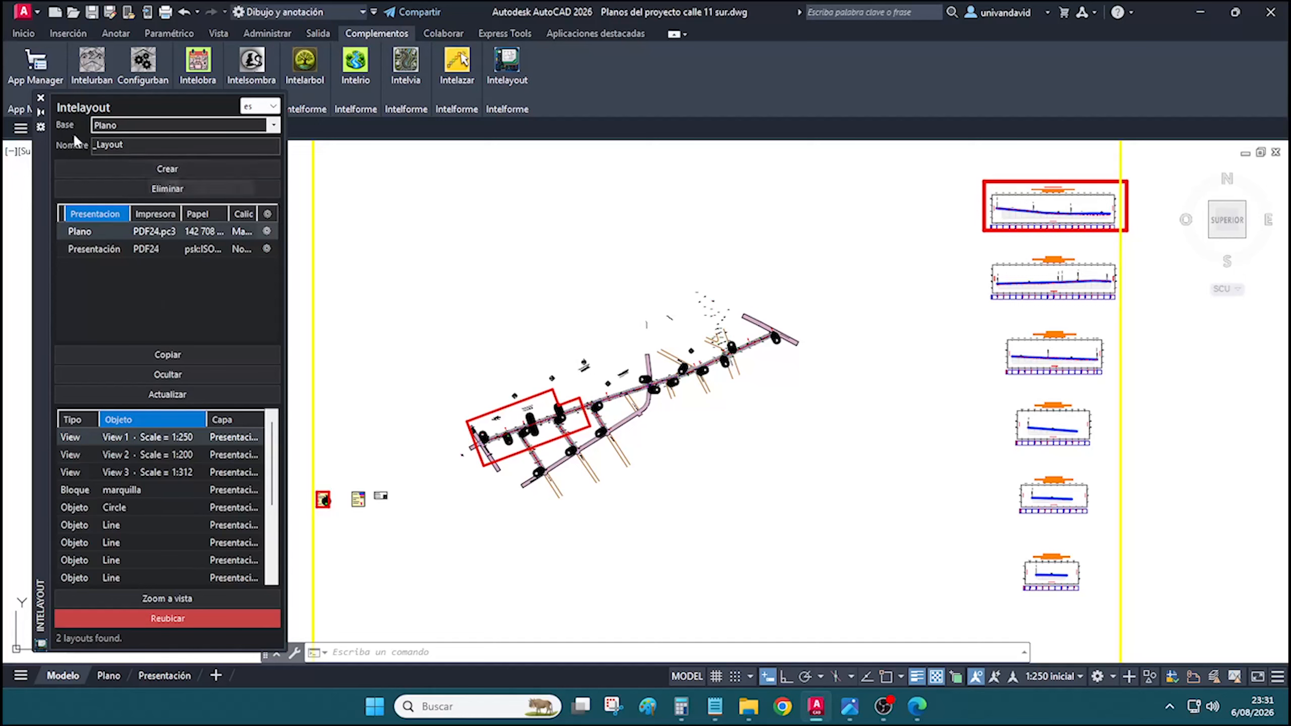
Review the available base layouts and choose Plano as the base for the new layout
left_click(164, 125)
left_click(151, 137)
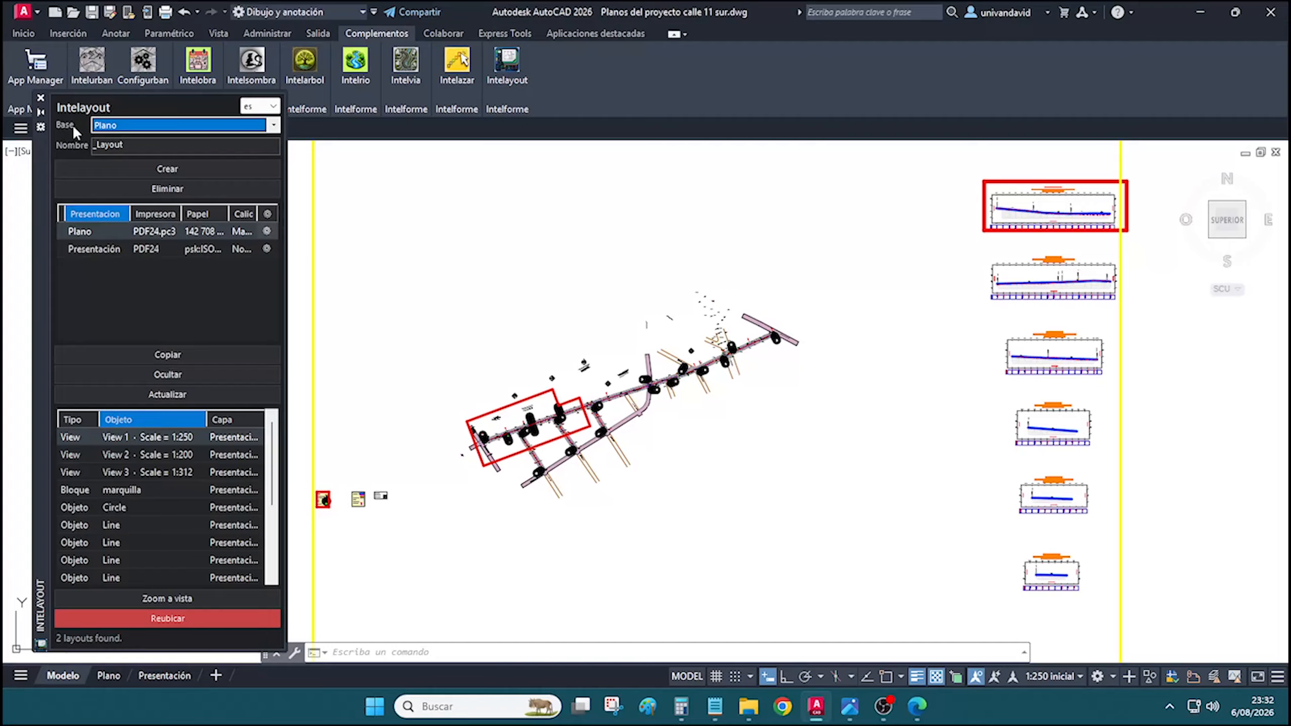
left_click(274, 126)
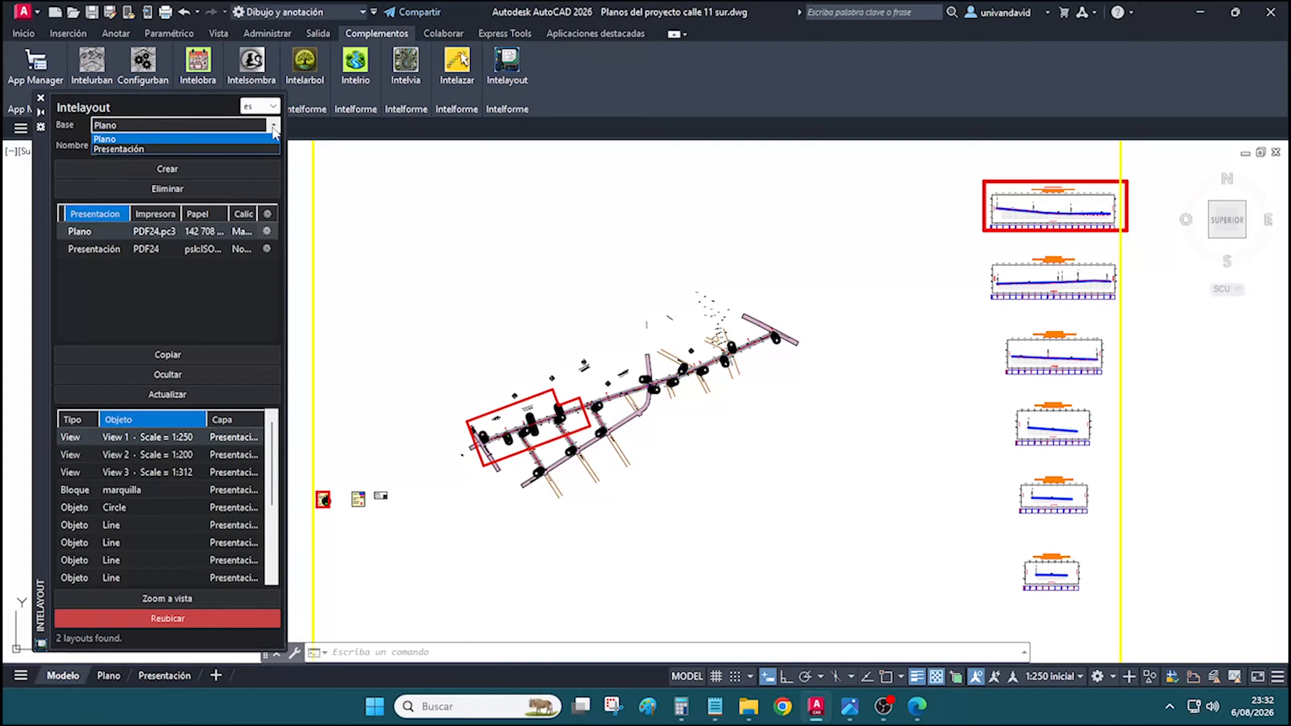
left_click(191, 148)
left_click(223, 126)
left_click(224, 141)
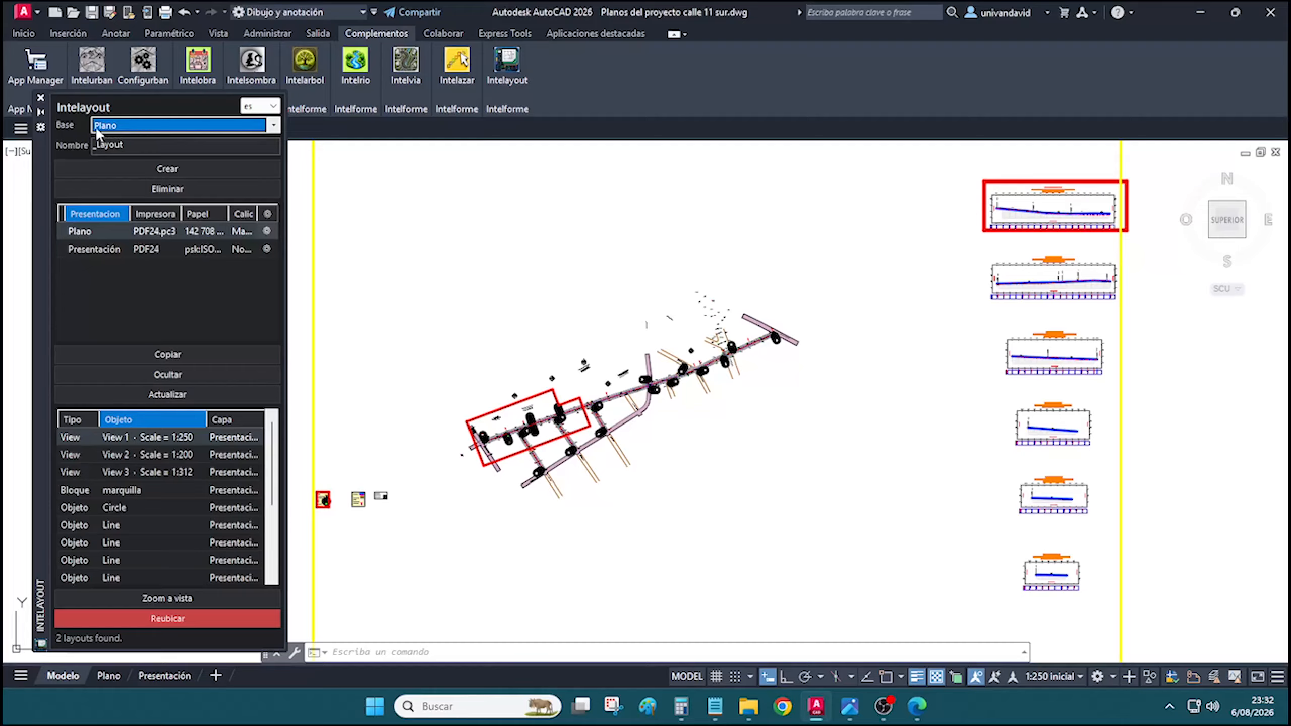
Name the new layout Plano-02 and create it from the chosen base
double_click(101, 146)
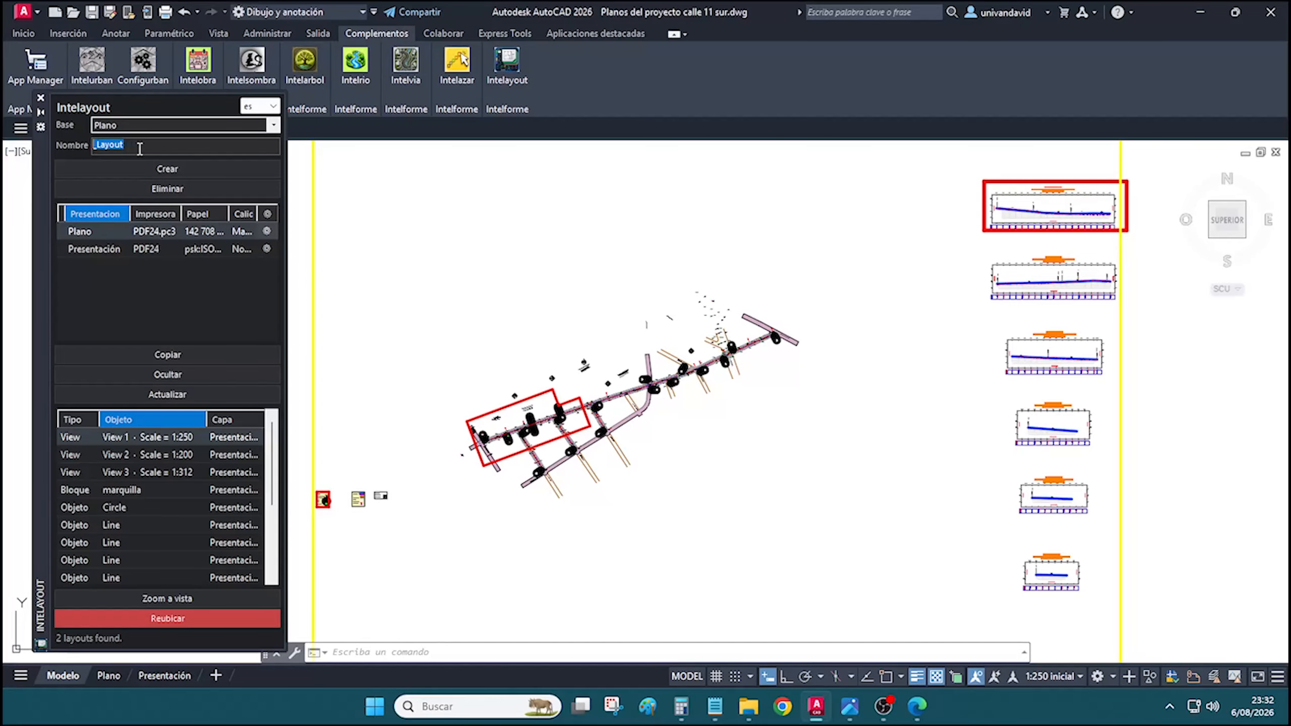
type("p")
key("BackSpace")
type("Plano")
left_click(164, 169)
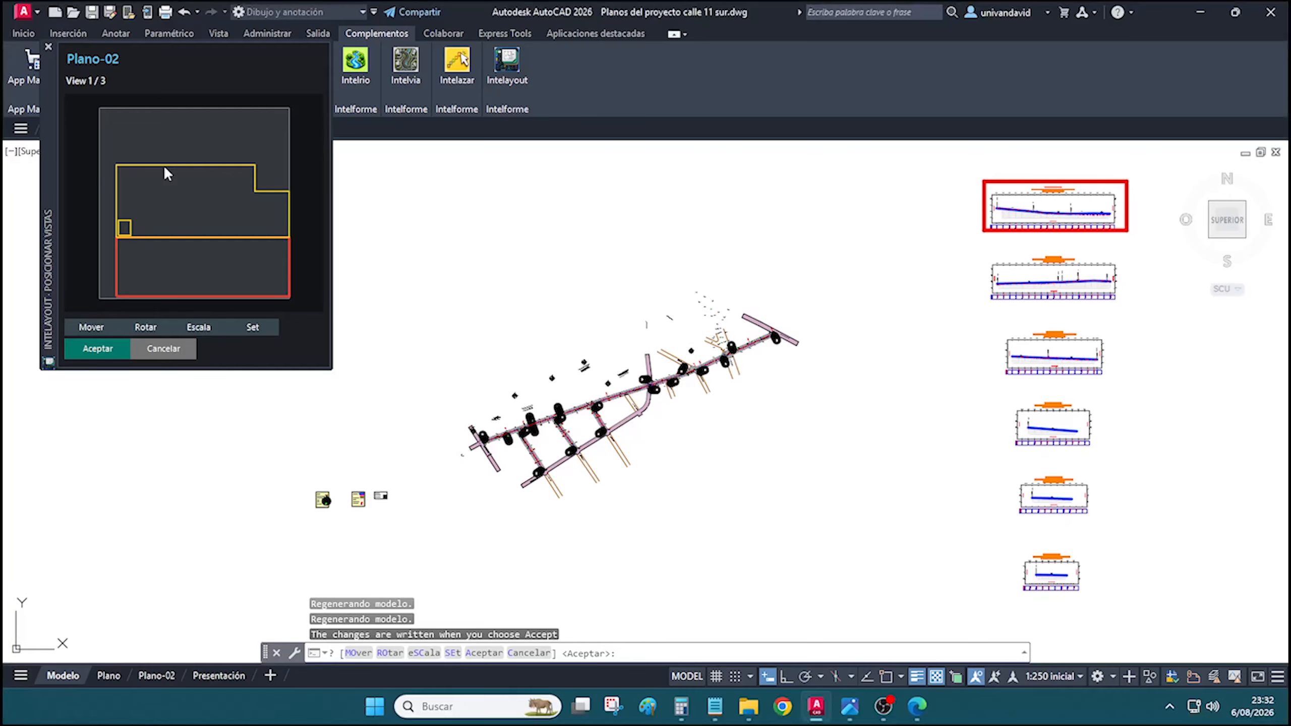
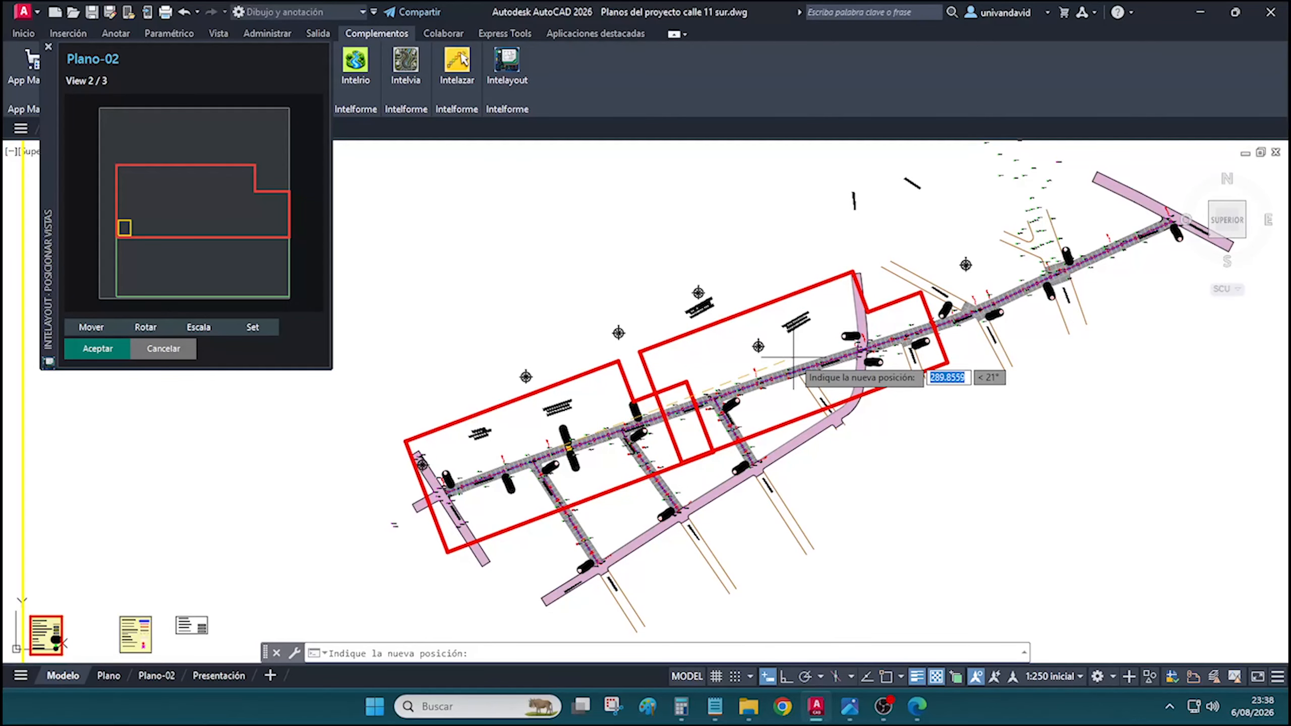
Move the plan view of Plano-02 about 290 units along Calle 11 Sur, over the next road section
left_click(793, 357)
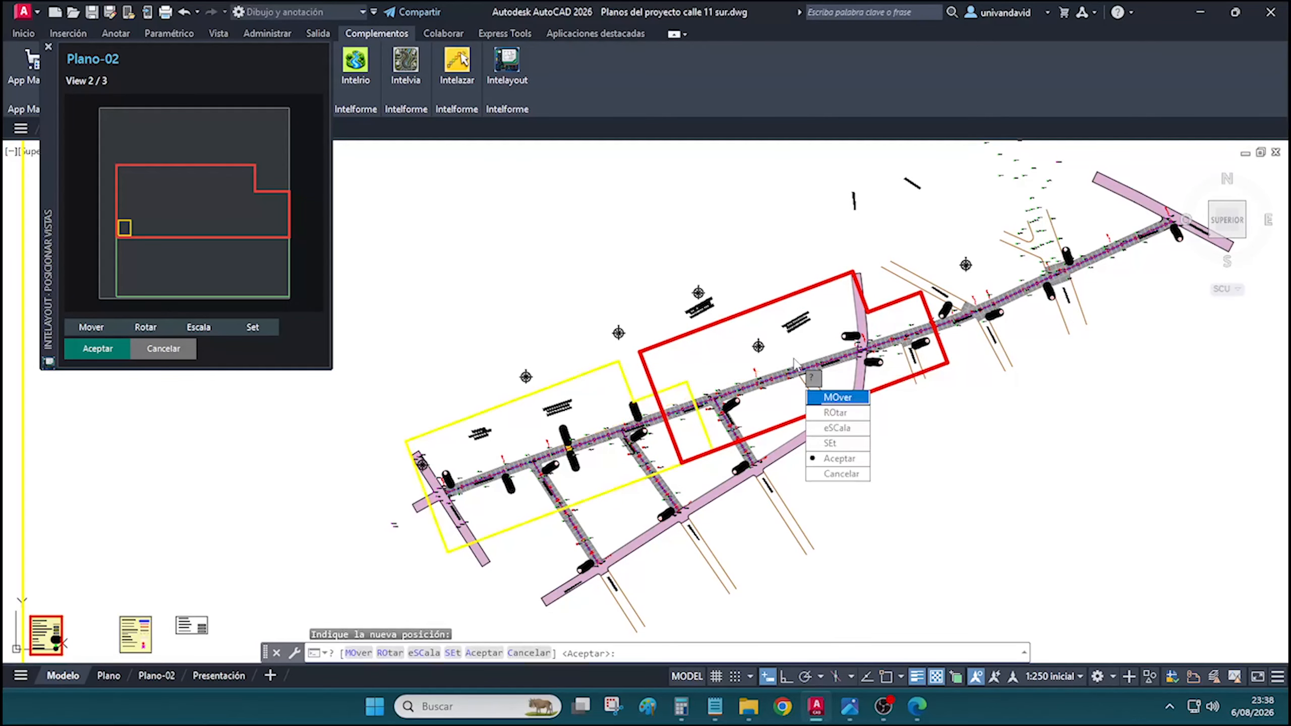
Reposition the plan view of Plano-02 along Calle 11 Sur and accept its placement
left_click(835, 398)
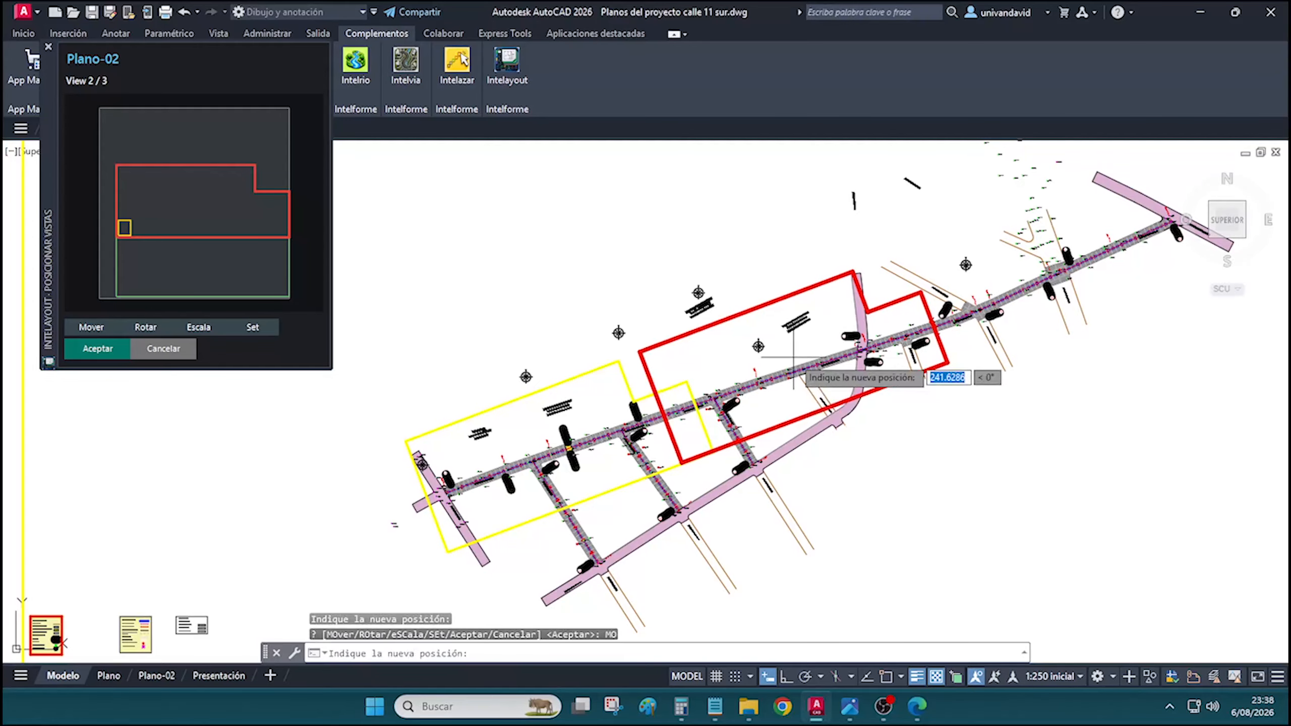
scroll(793, 358, "up", 5)
scroll(800, 359, "down", 3)
left_click(803, 391)
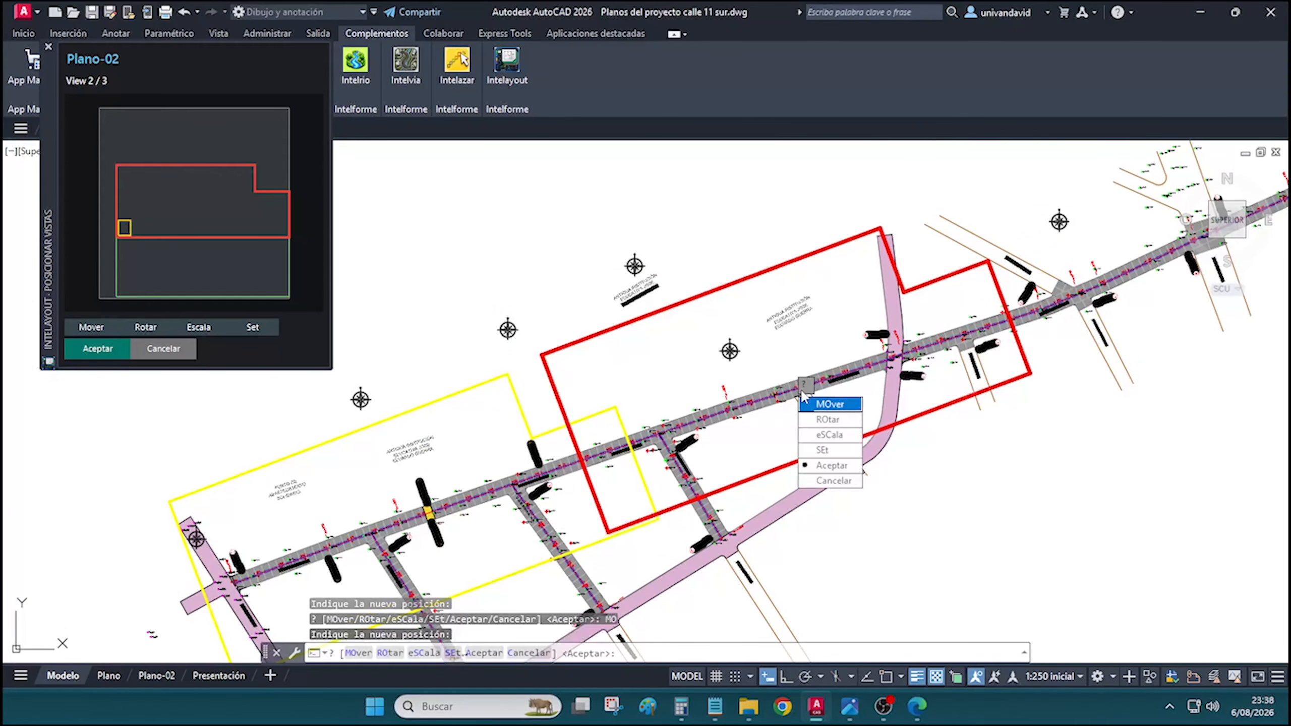
left_click(831, 465)
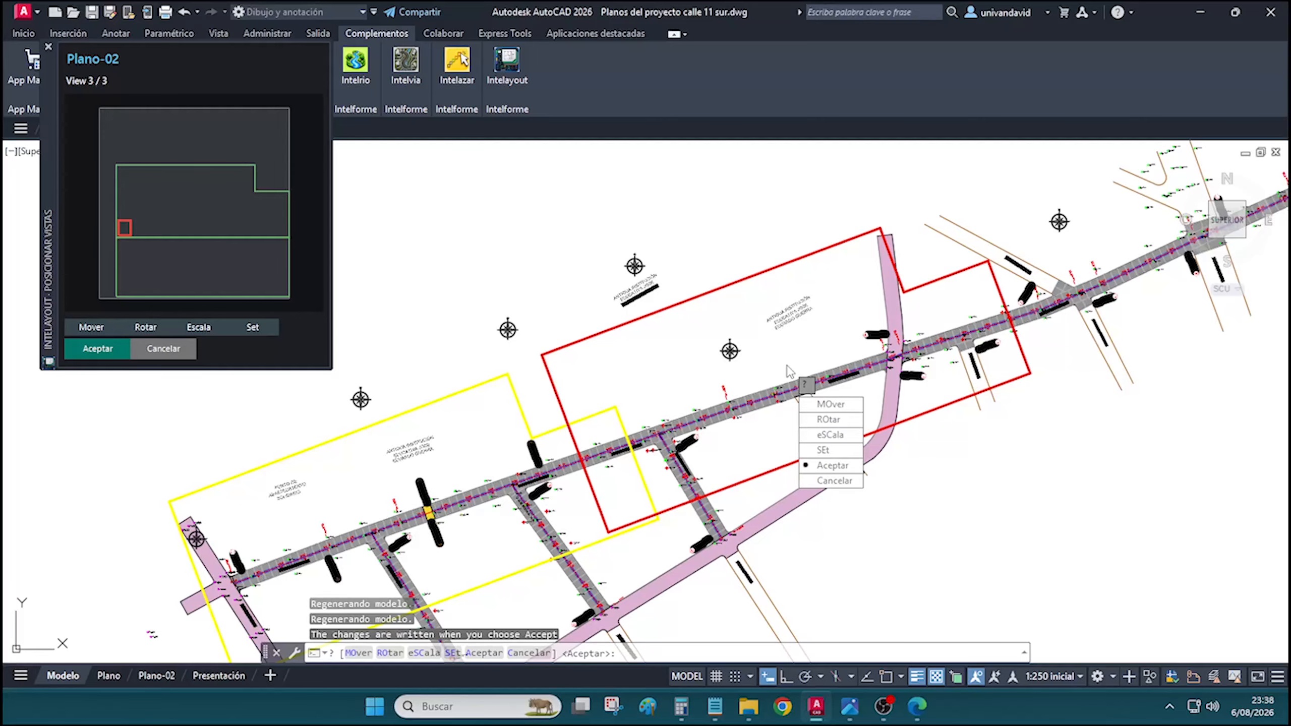
Check the legend view of Plano-02 and end the view positioning, leaving that view on the road legend
scroll(696, 279, "down", 4)
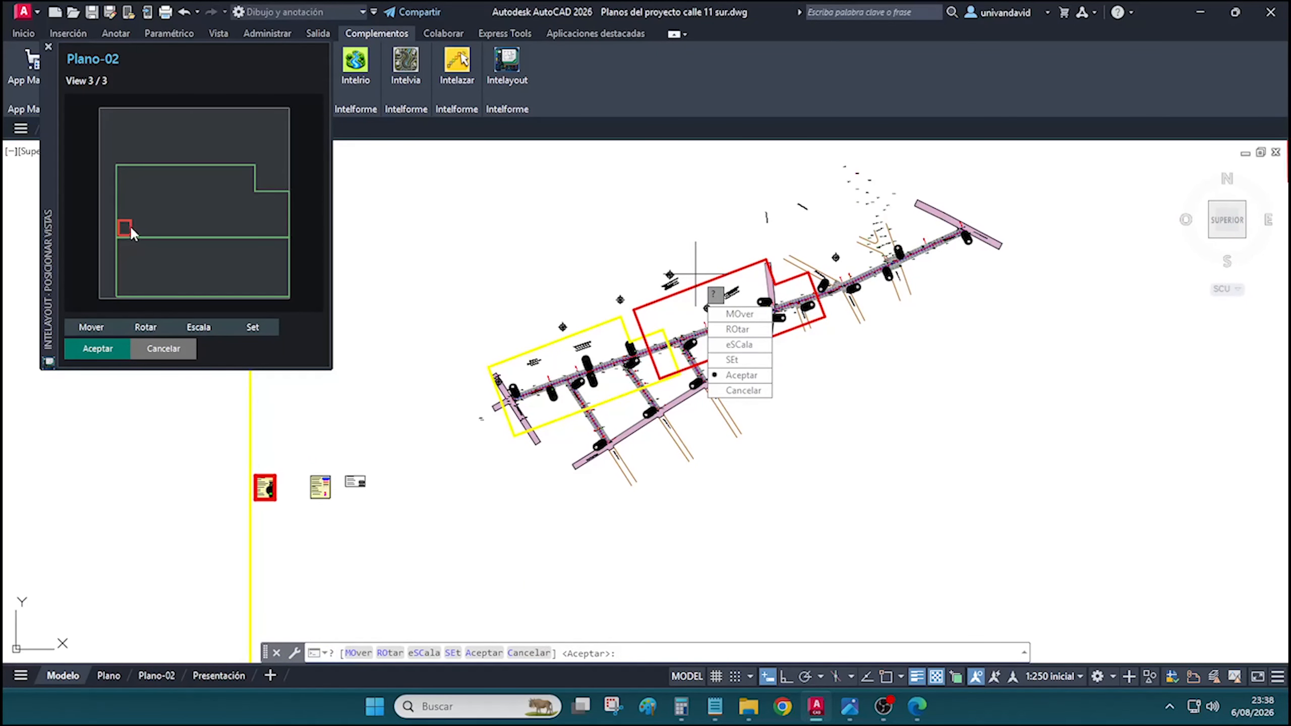
scroll(240, 496, "up", 10)
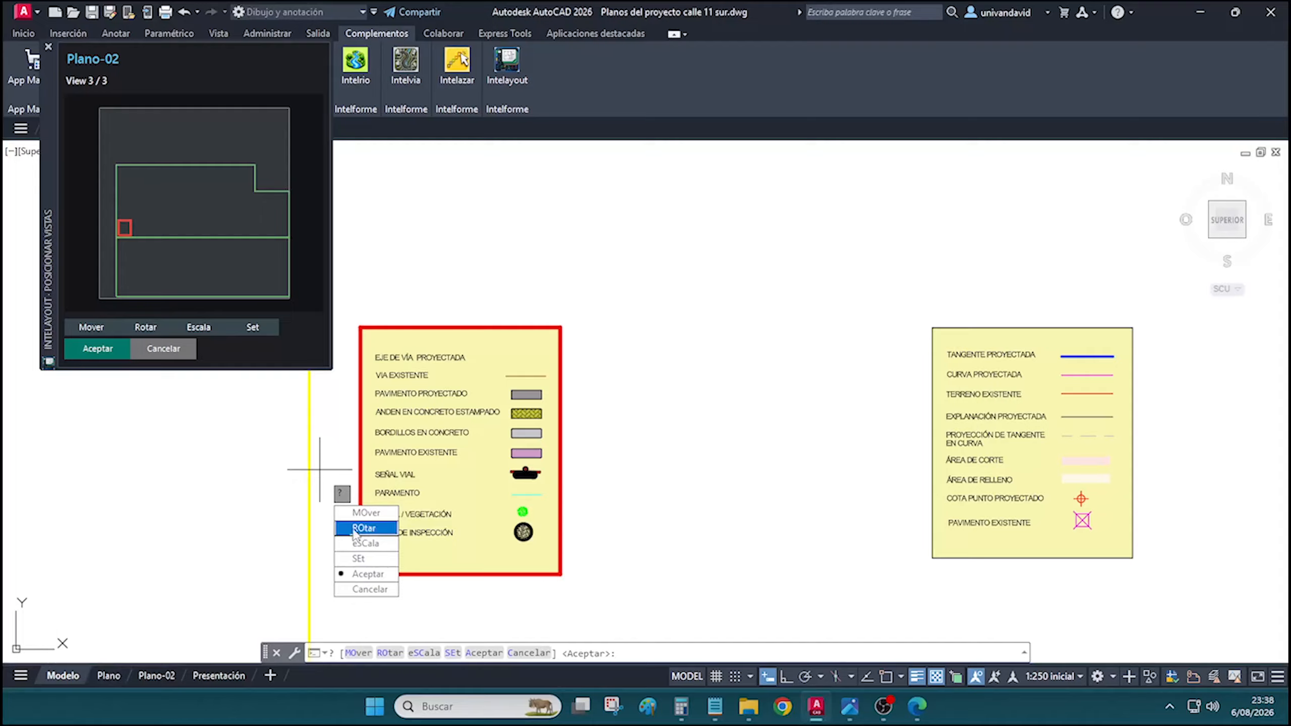
left_click(369, 589)
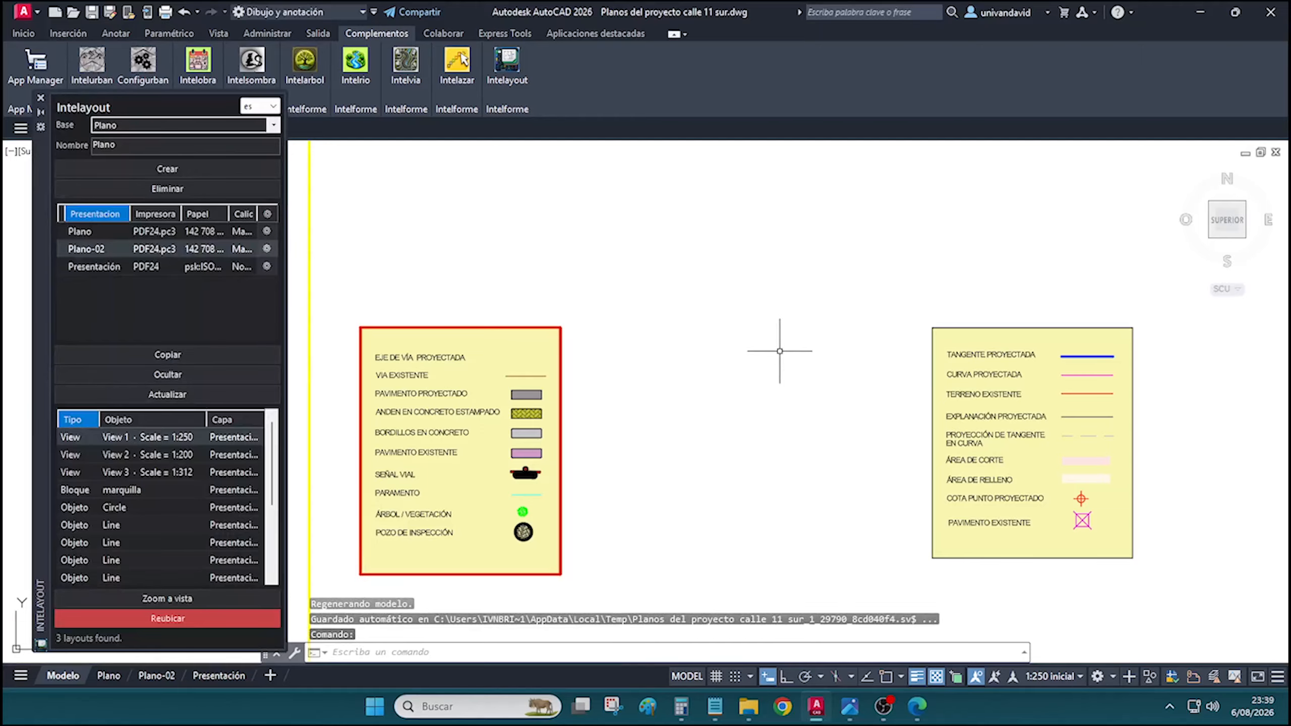
Examine the plan and profile frames of Plano and Plano-02 in model space
scroll(465, 334, "down", 4)
scroll(468, 330, "down", 4)
middle_click_drag(879, 234, 556, 445)
middle_click_drag(714, 386, 636, 414)
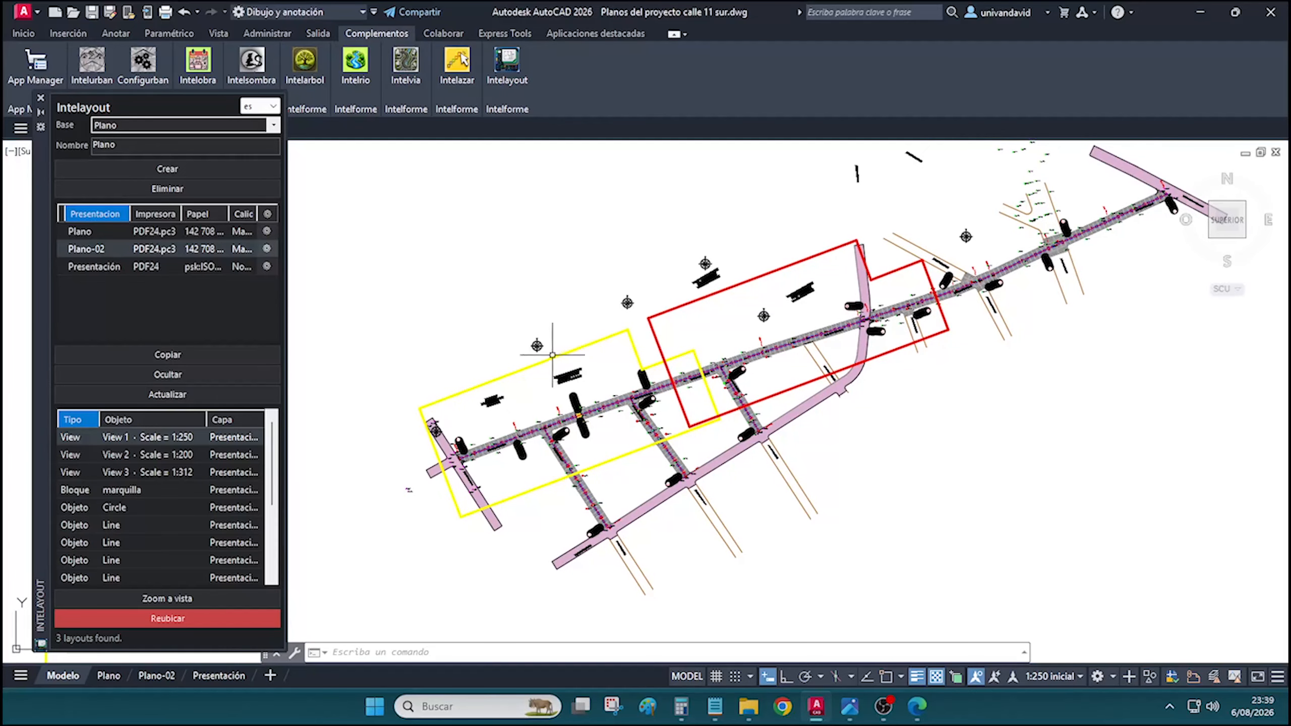
middle_click_drag(662, 265, 592, 303)
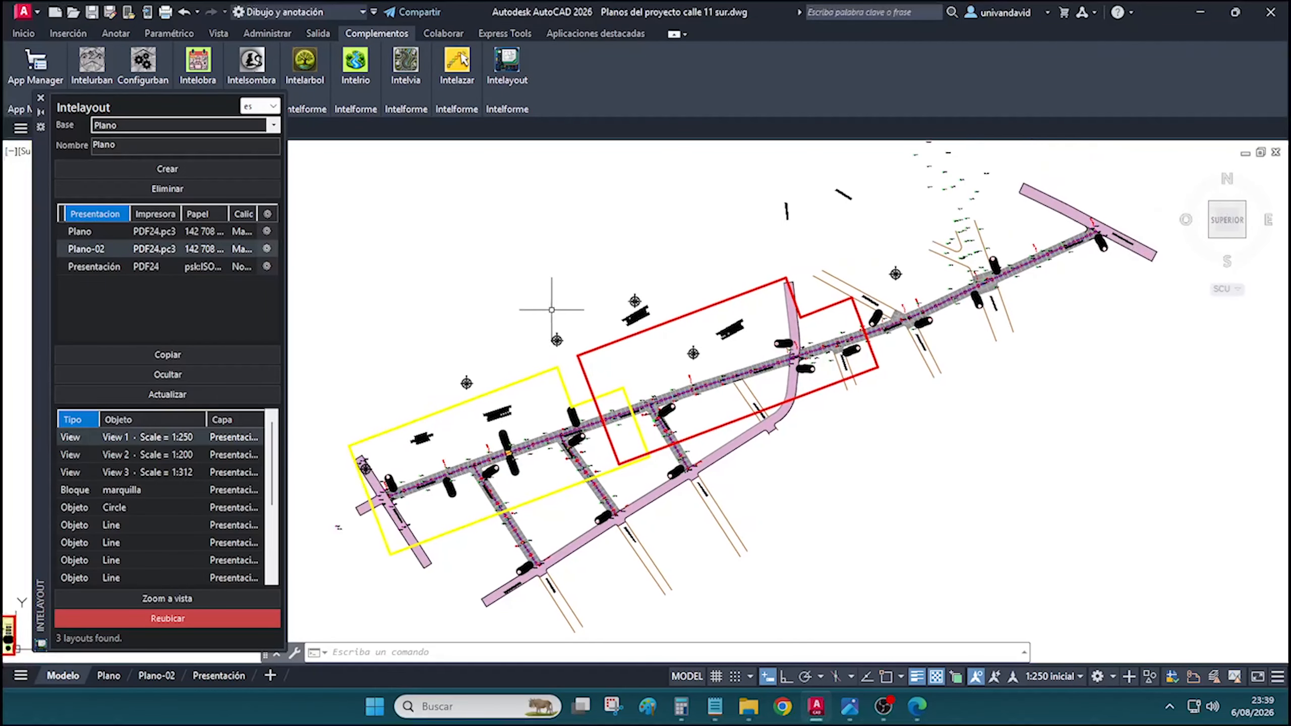
scroll(554, 351, "down", 5)
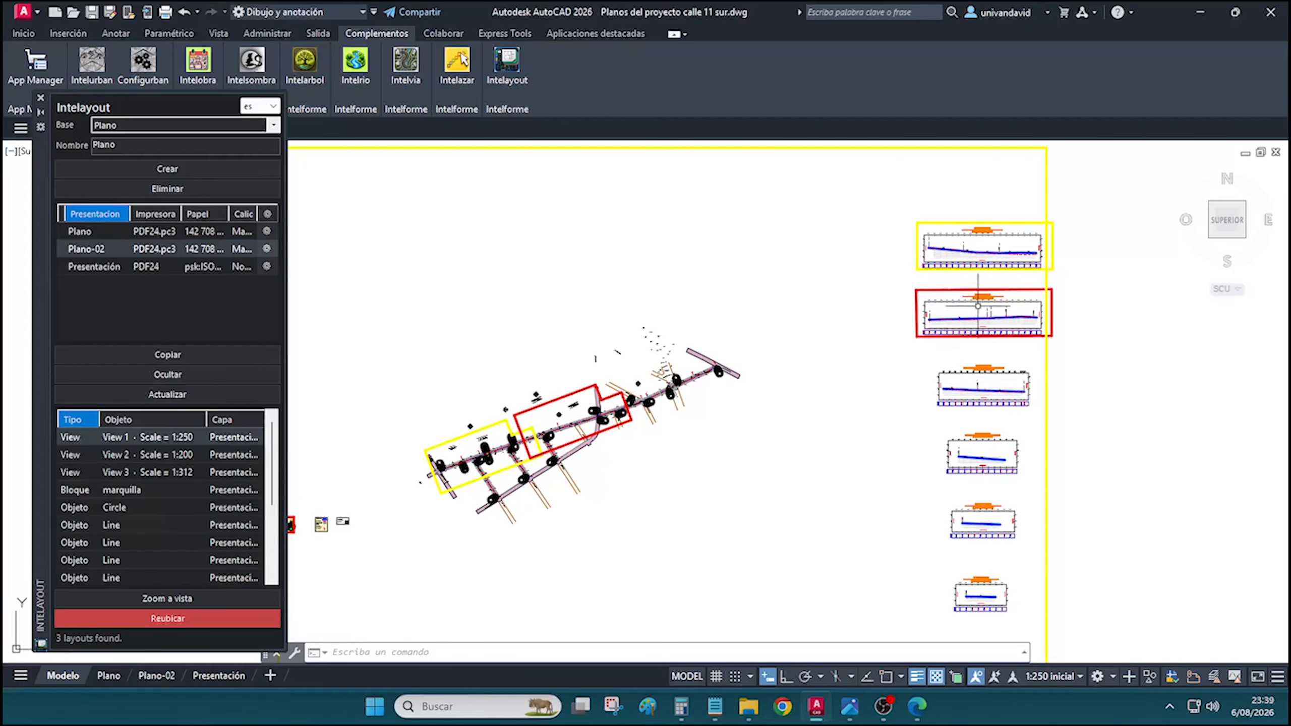
scroll(561, 411, "up", 5)
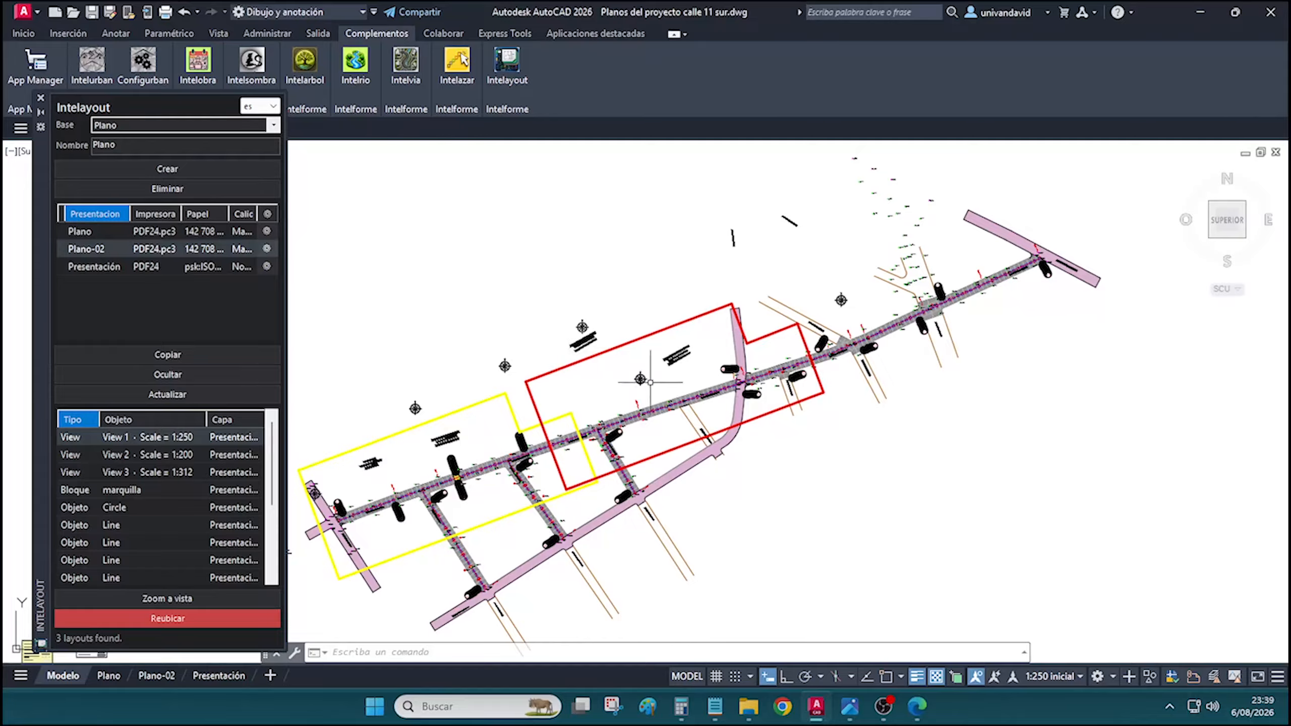
Check the plan and profile views on the Plano-02 sheet and examine the matching plan frame in model space
left_click(155, 676)
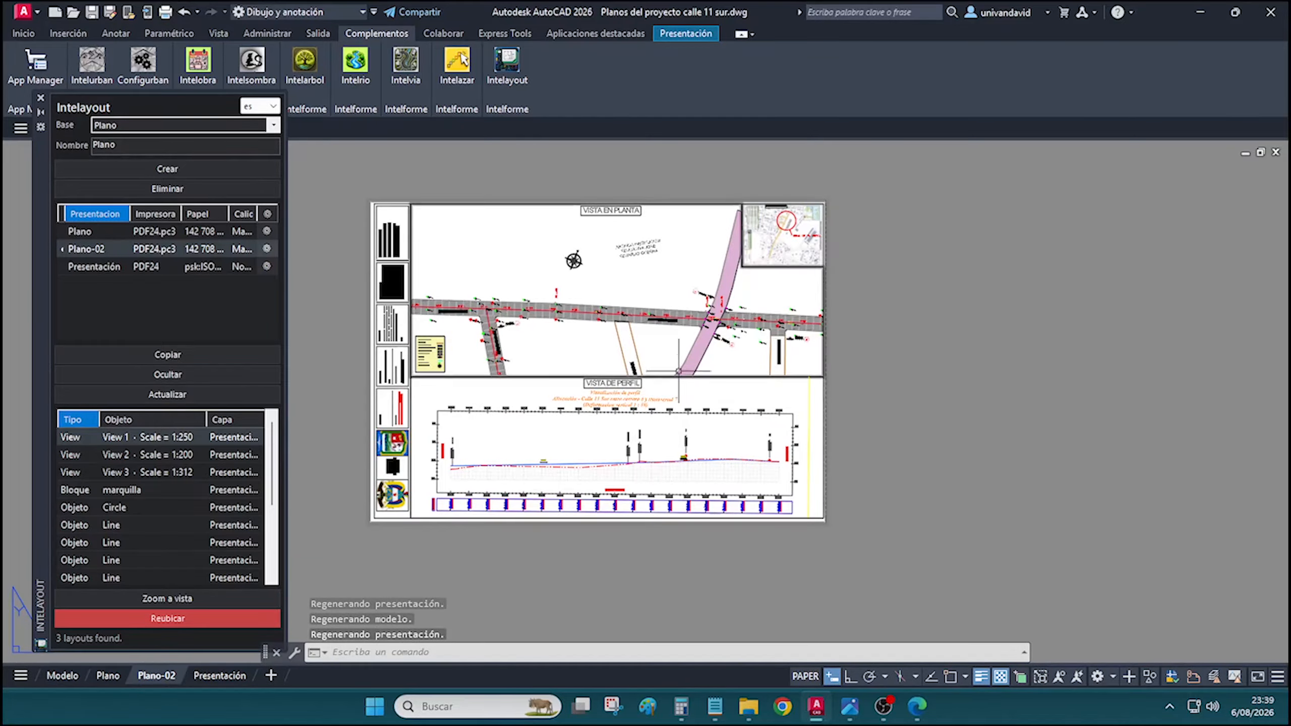
left_click(61, 674)
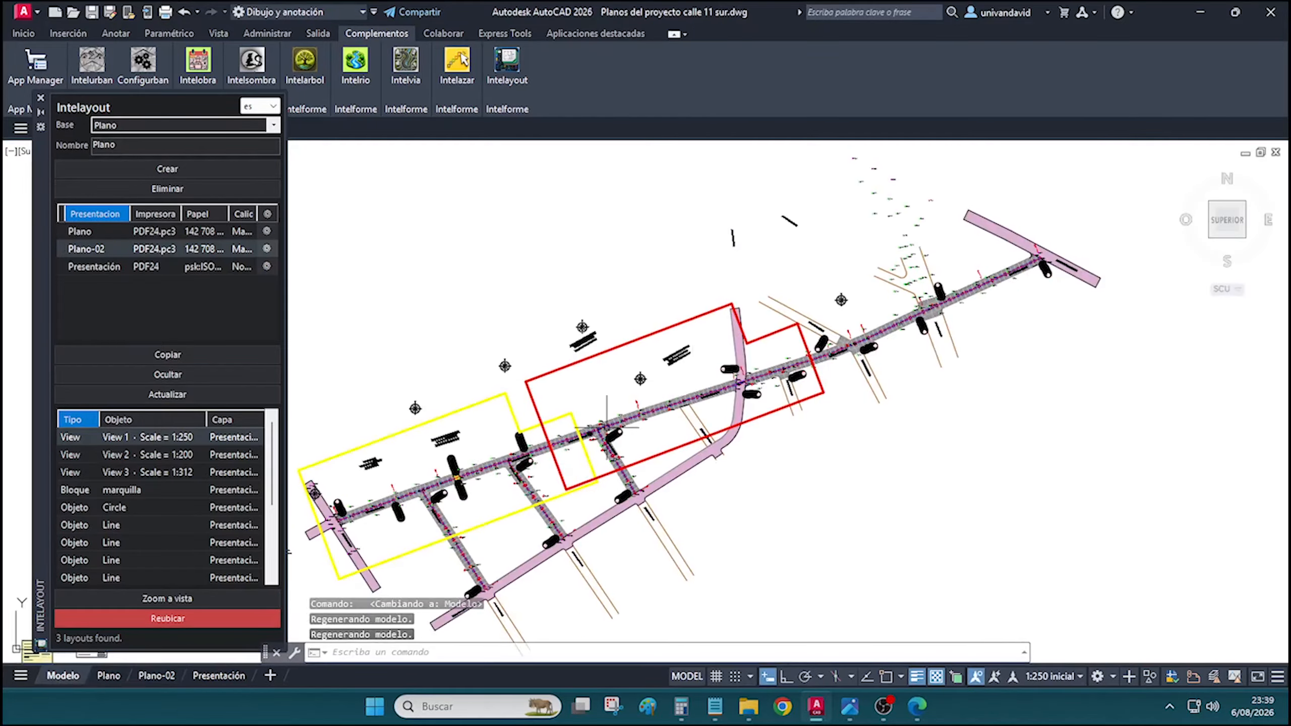
mouse_move(865, 328)
middle_mouse_down()
mouse_move(592, 393)
mouse_move(784, 363)
mouse_move(956, 305)
middle_mouse_up()
scroll(723, 366, "down", 3)
scroll(823, 336, "up", 2)
middle_click_drag(513, 483, 713, 463)
scroll(614, 421, "up", 4)
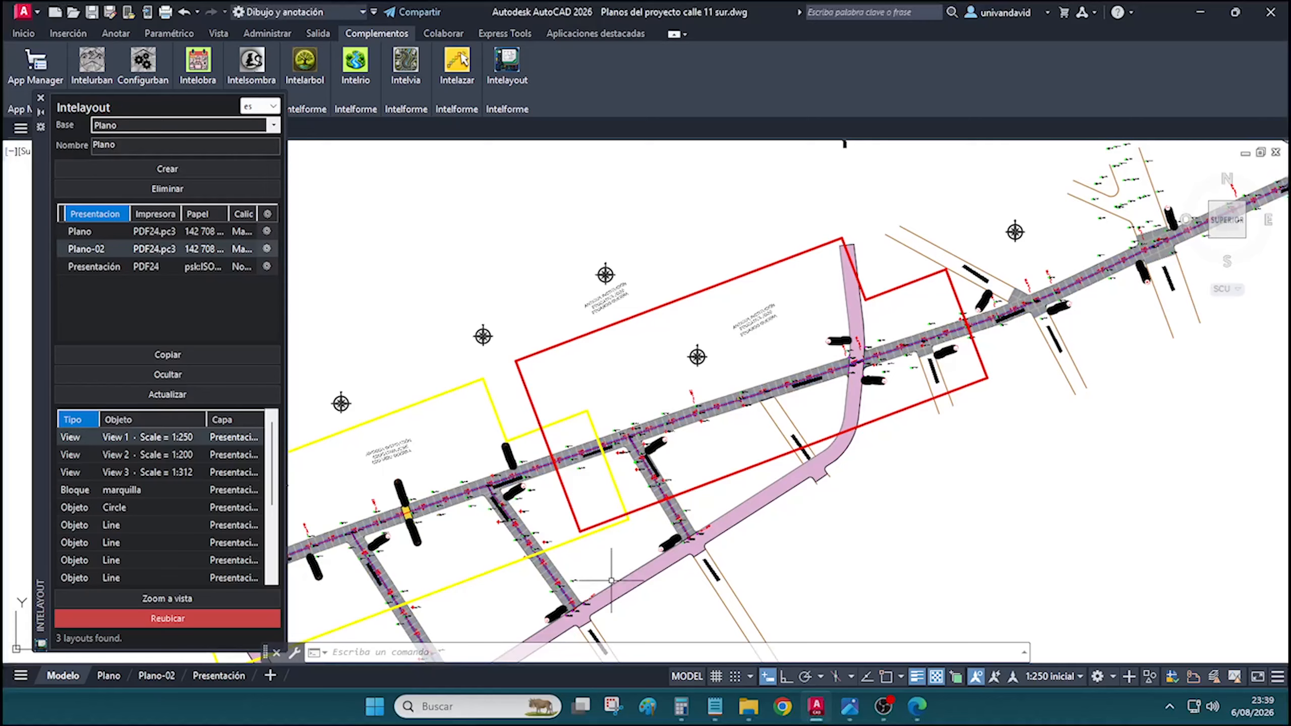
Compare the Plano-02 sheet with the Calle 11 Sur section around the Carrera 7 junction in model space
left_click(153, 674)
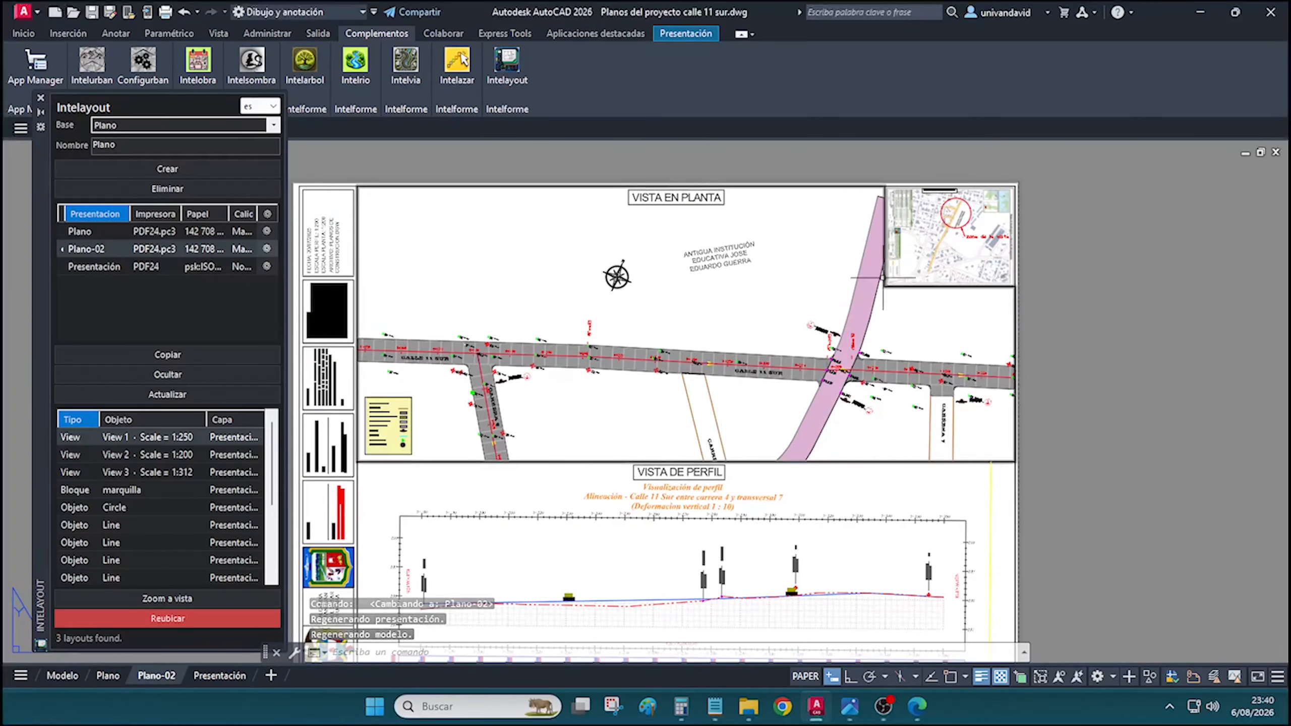
middle_click_drag(665, 399, 713, 336)
left_click(56, 675)
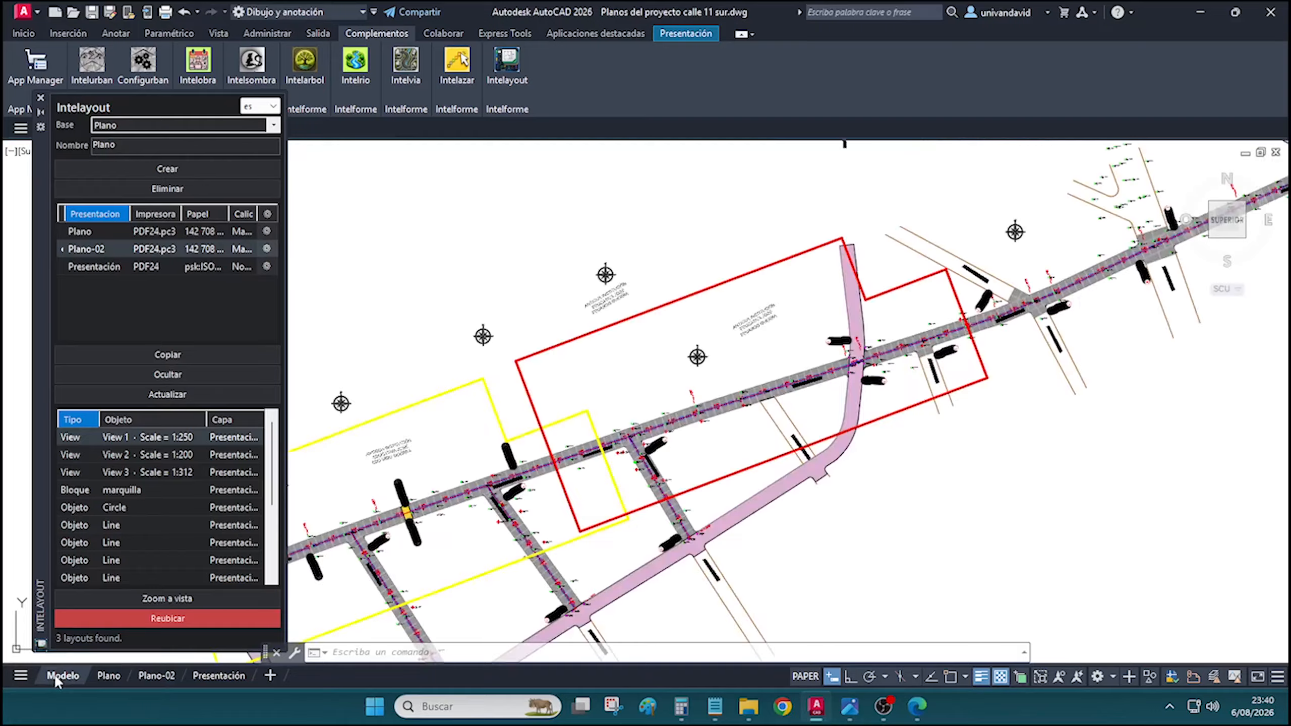
scroll(897, 386, "up", 3)
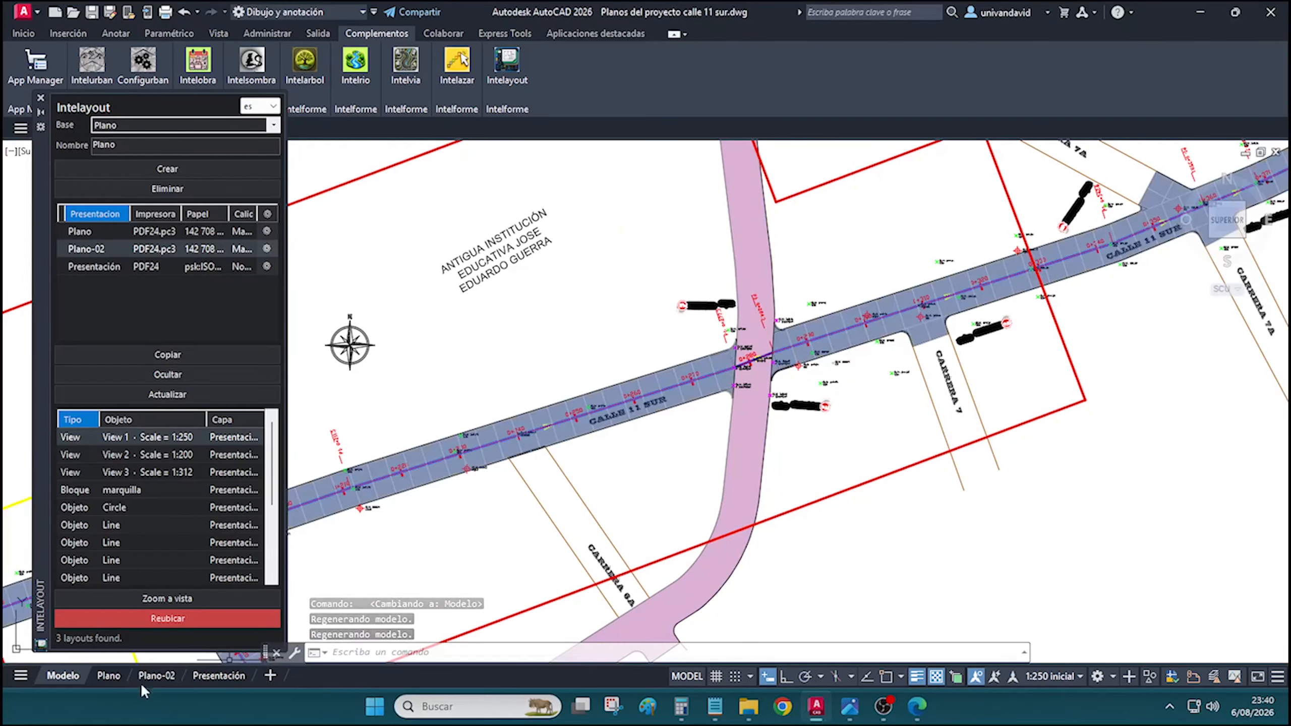
left_click(152, 675)
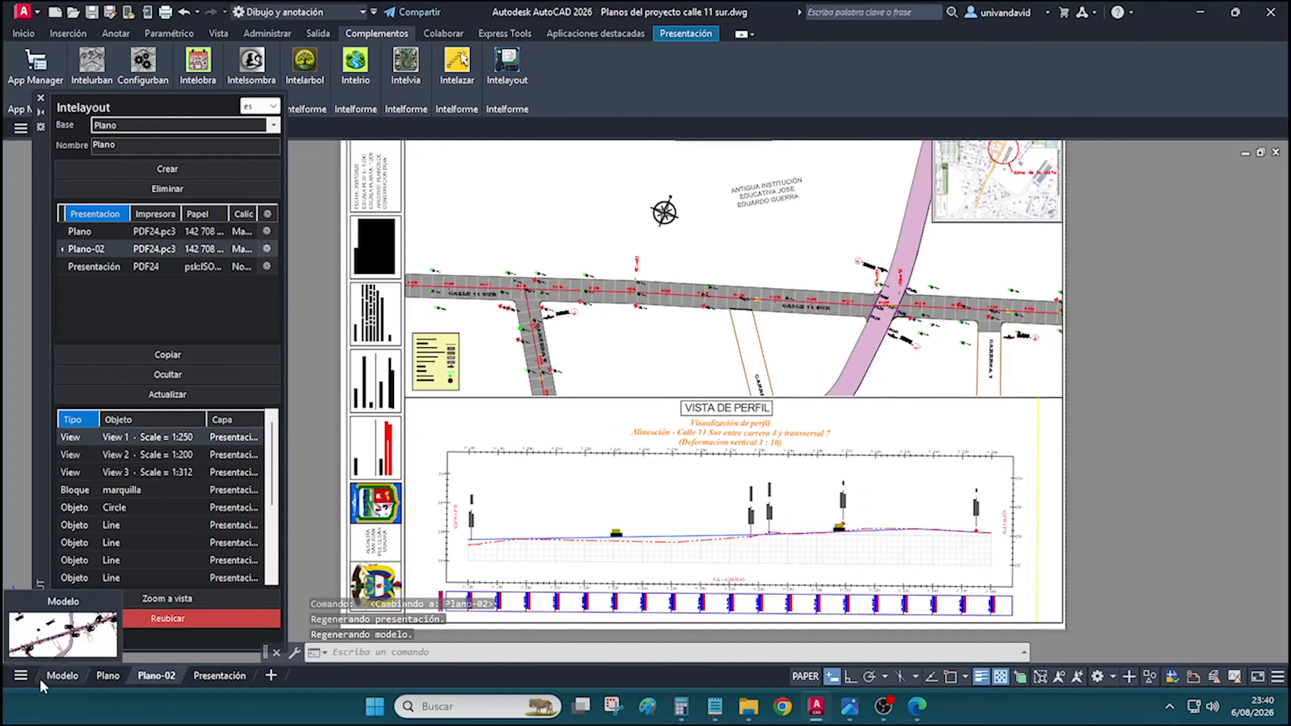
left_click(57, 675)
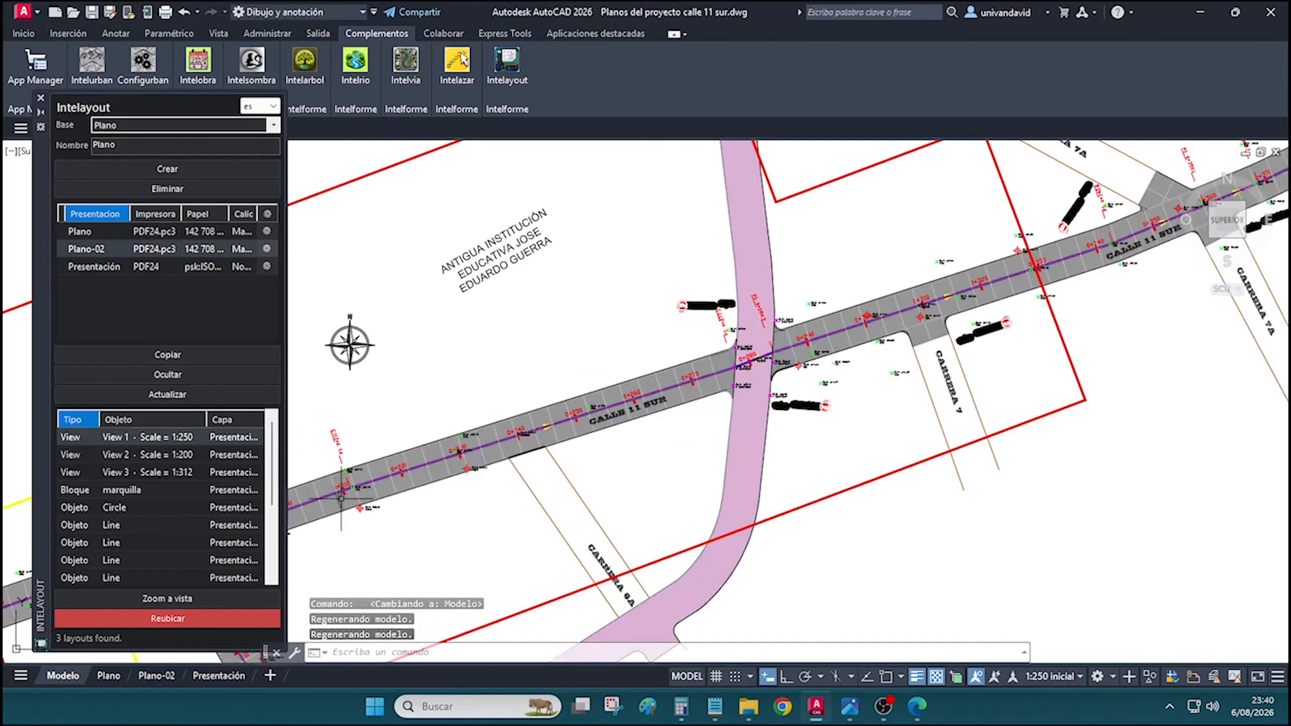
scroll(585, 359, "down", 3)
mouse_move(584, 359)
middle_mouse_down()
mouse_move(665, 333)
mouse_move(766, 351)
mouse_move(779, 376)
middle_mouse_up()
scroll(657, 318, "down", 2)
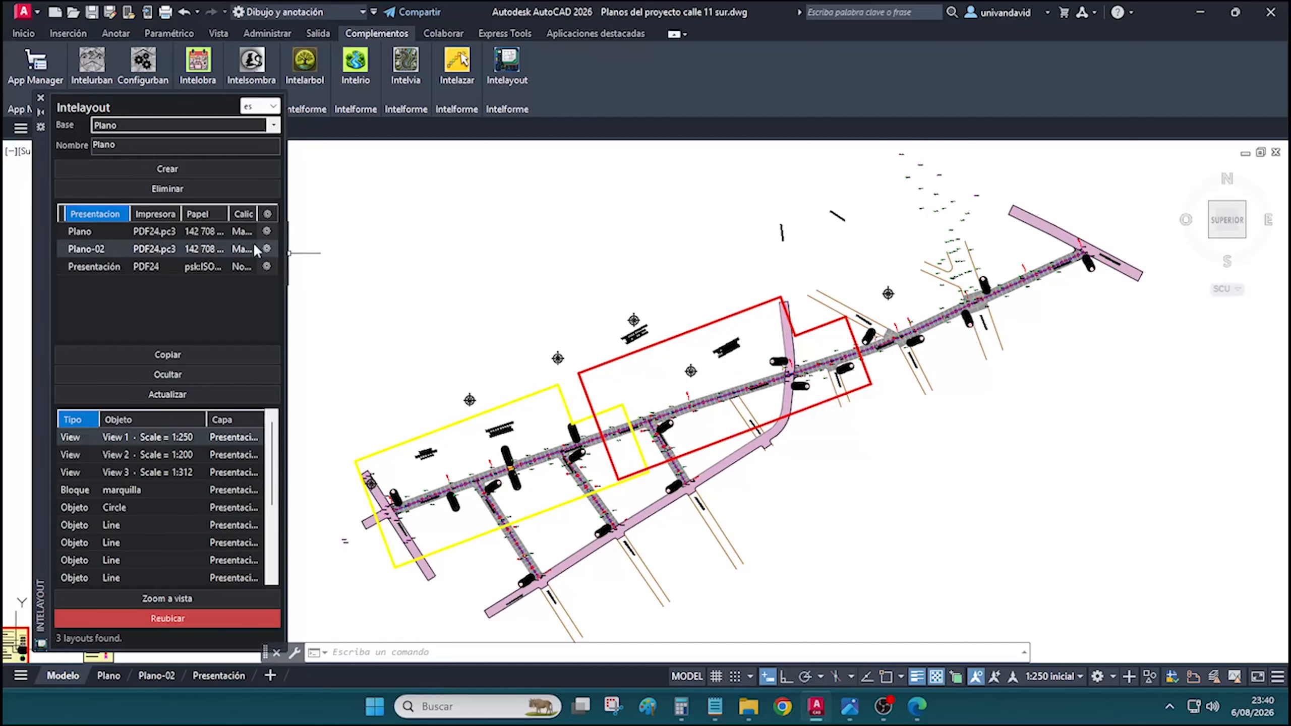
Create another layout from the Plano base, move its profile view onto the third road profile and accept it
left_click(152, 169)
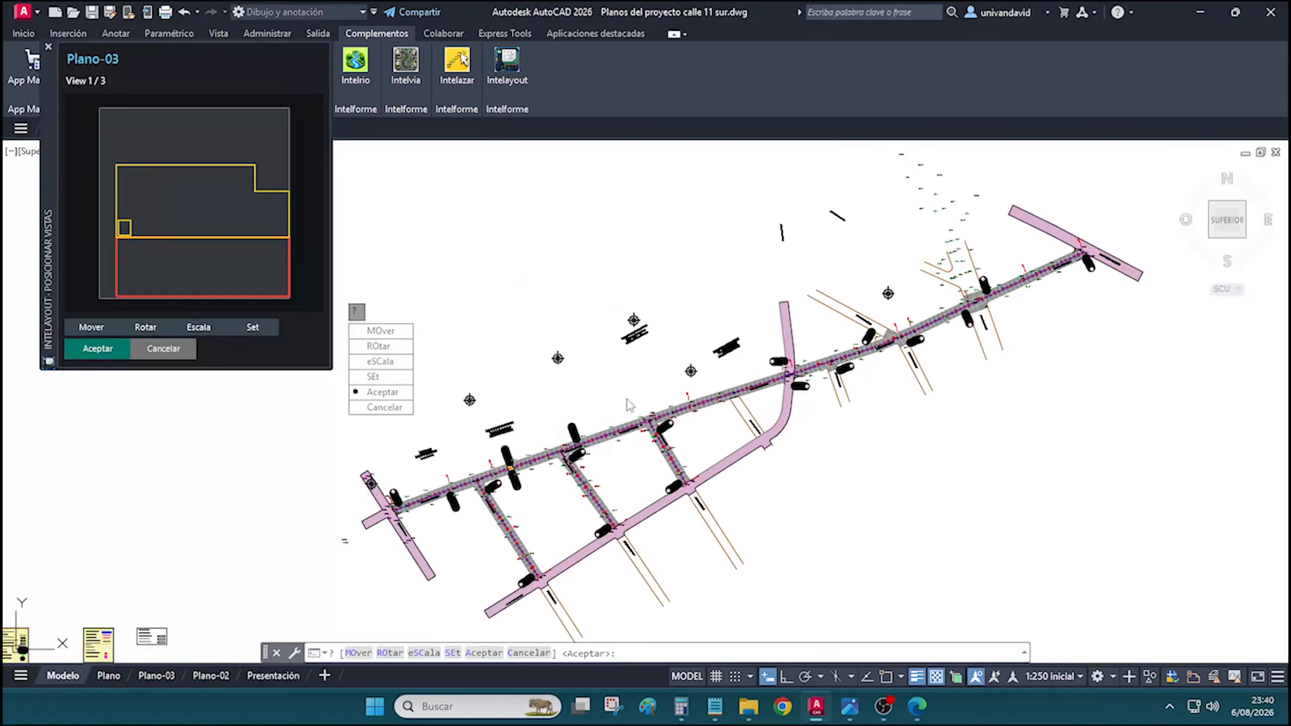
left_click(384, 329)
scroll(475, 325, "down", 5)
scroll(772, 387, "up", 7)
left_click(748, 377)
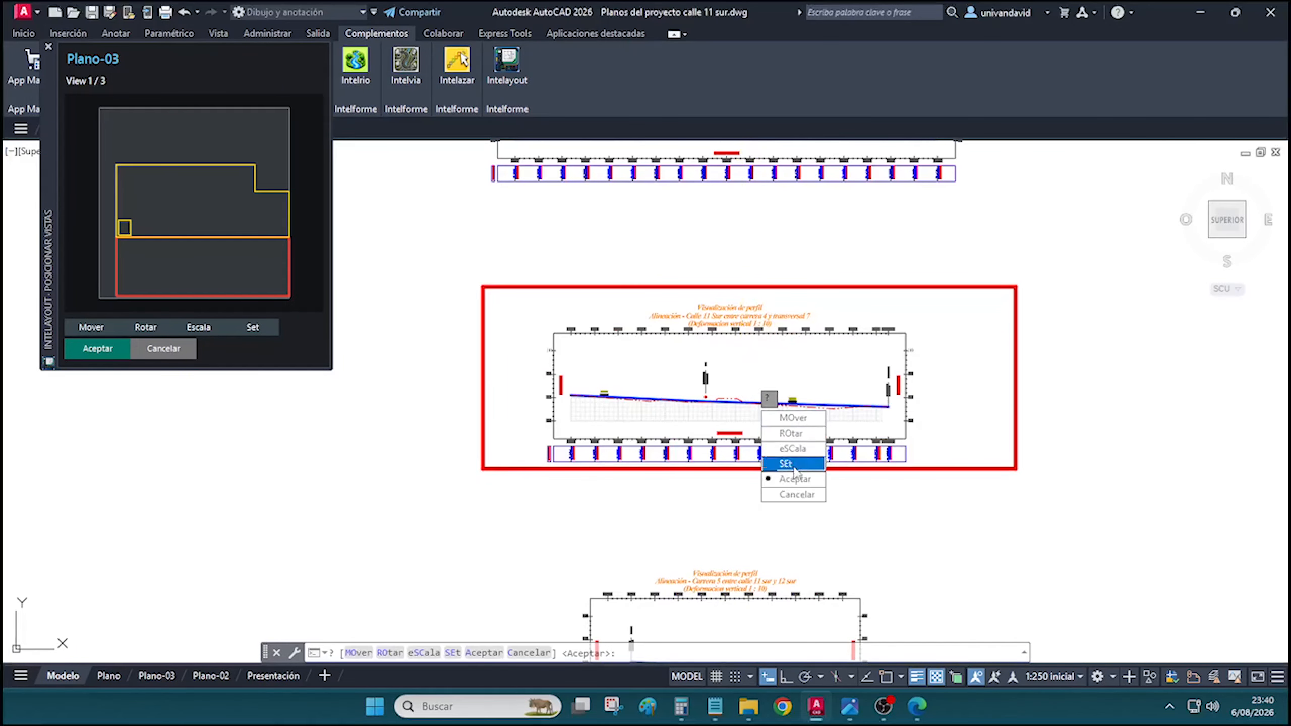
left_click(785, 462)
Move the plan view of Plano-03 over the final eastern section of Calle 11 Sur and finish its positioning
left_click(780, 396)
scroll(828, 285, "down", 7)
scroll(561, 304, "up", 5)
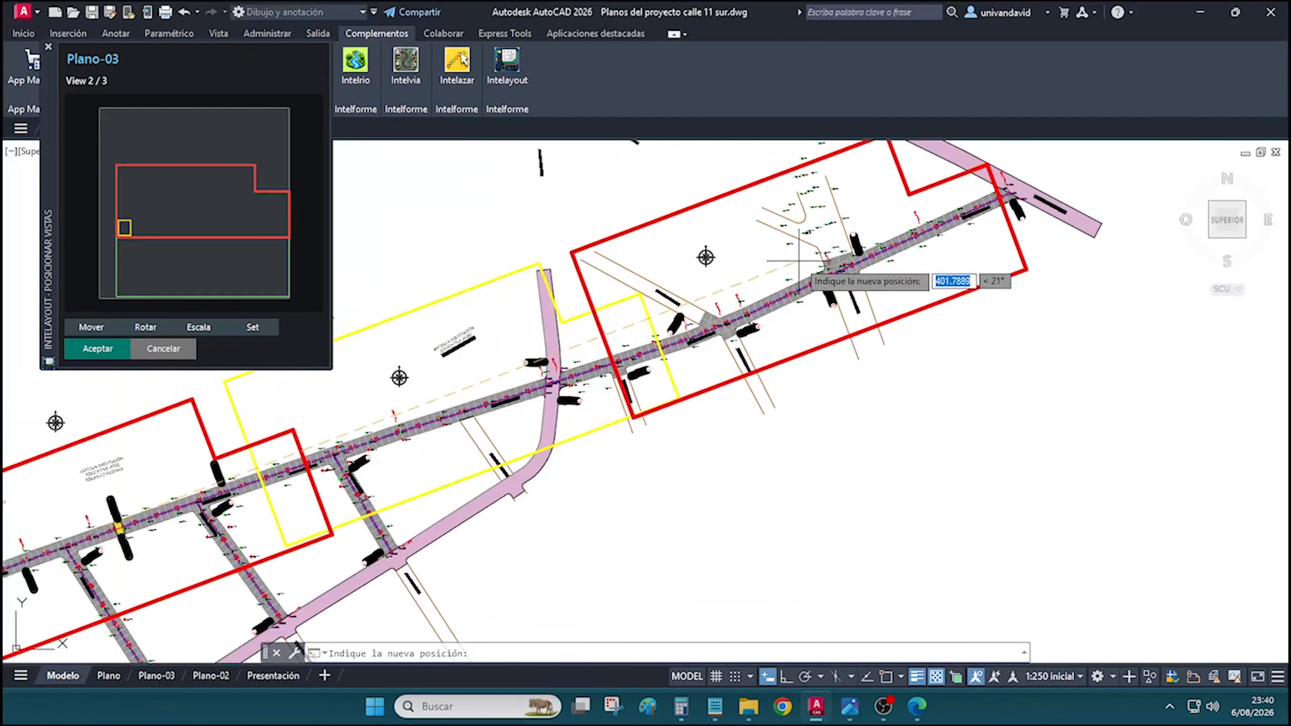
left_click(821, 280)
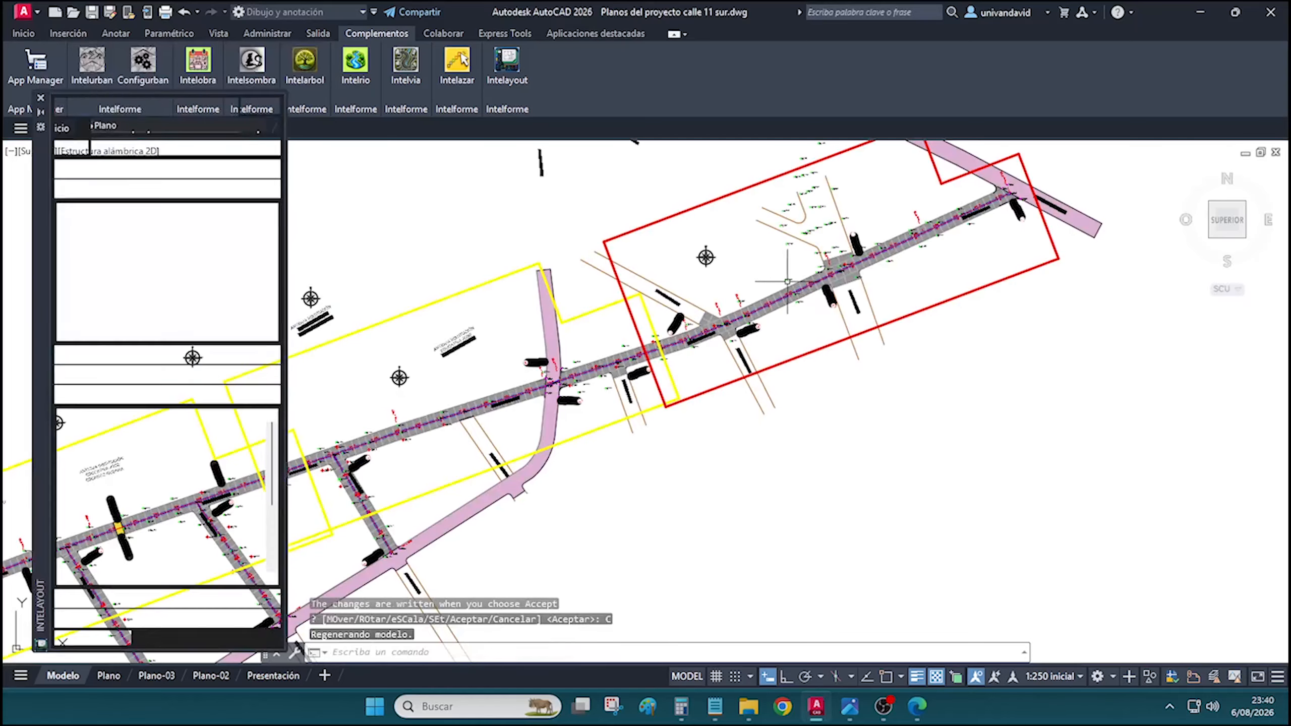
Create a further layout from the Plano base, move its profile view onto the Carrera 5 profile and accept it
scroll(625, 289, "down", 6)
middle_click_drag(625, 288, 637, 387)
left_click(269, 231)
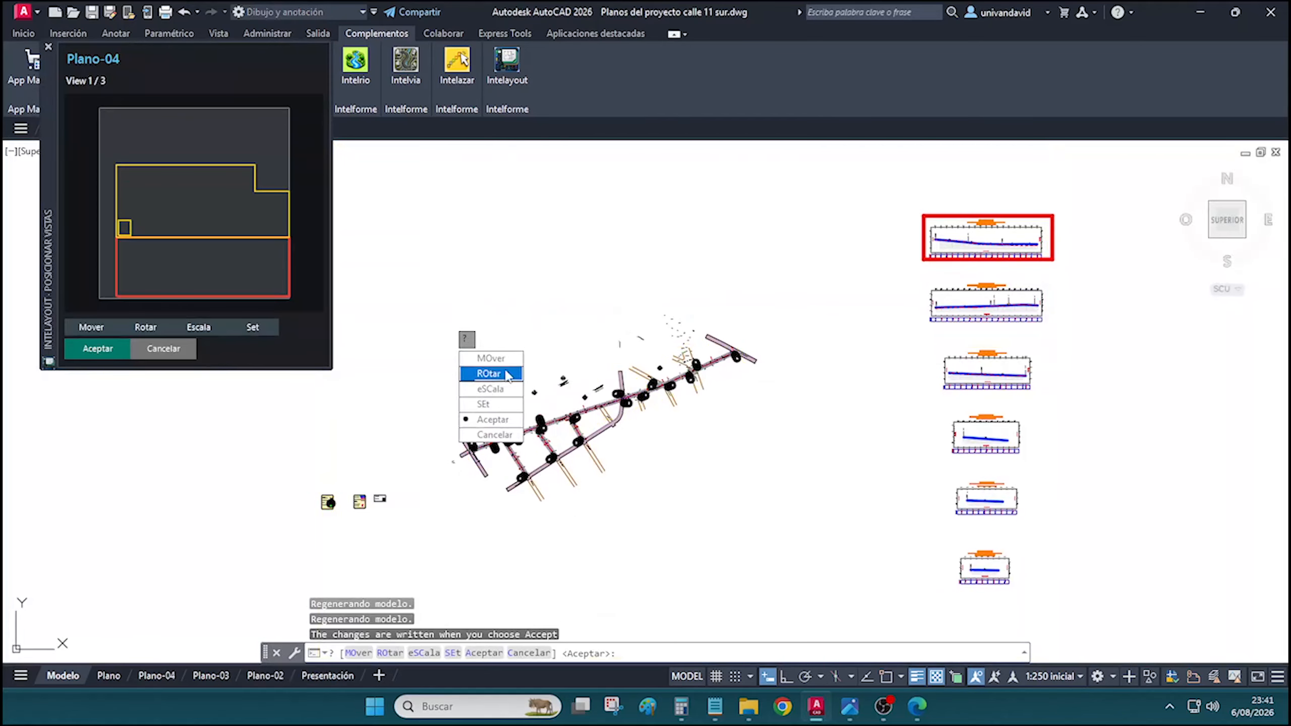
left_click(485, 358)
scroll(975, 302, "up", 5)
scroll(974, 302, "down", 3)
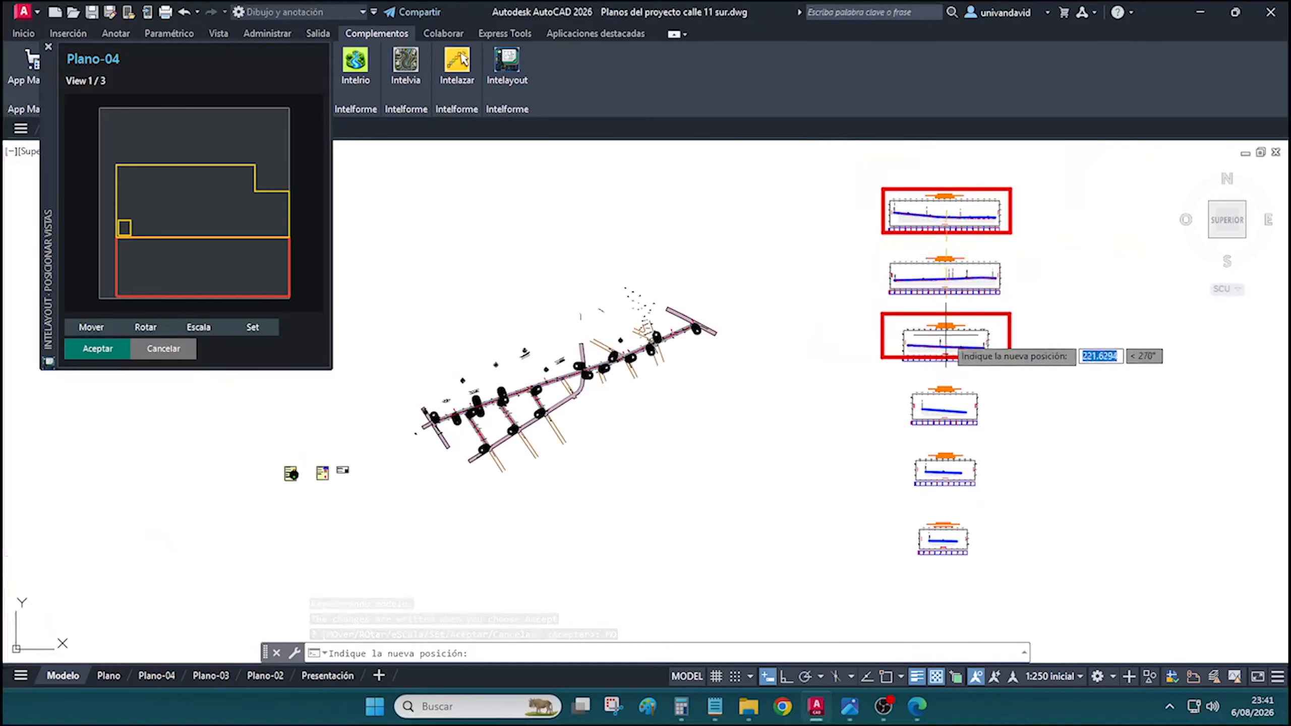
scroll(966, 366, "up", 3)
left_click(962, 427)
left_click(994, 510)
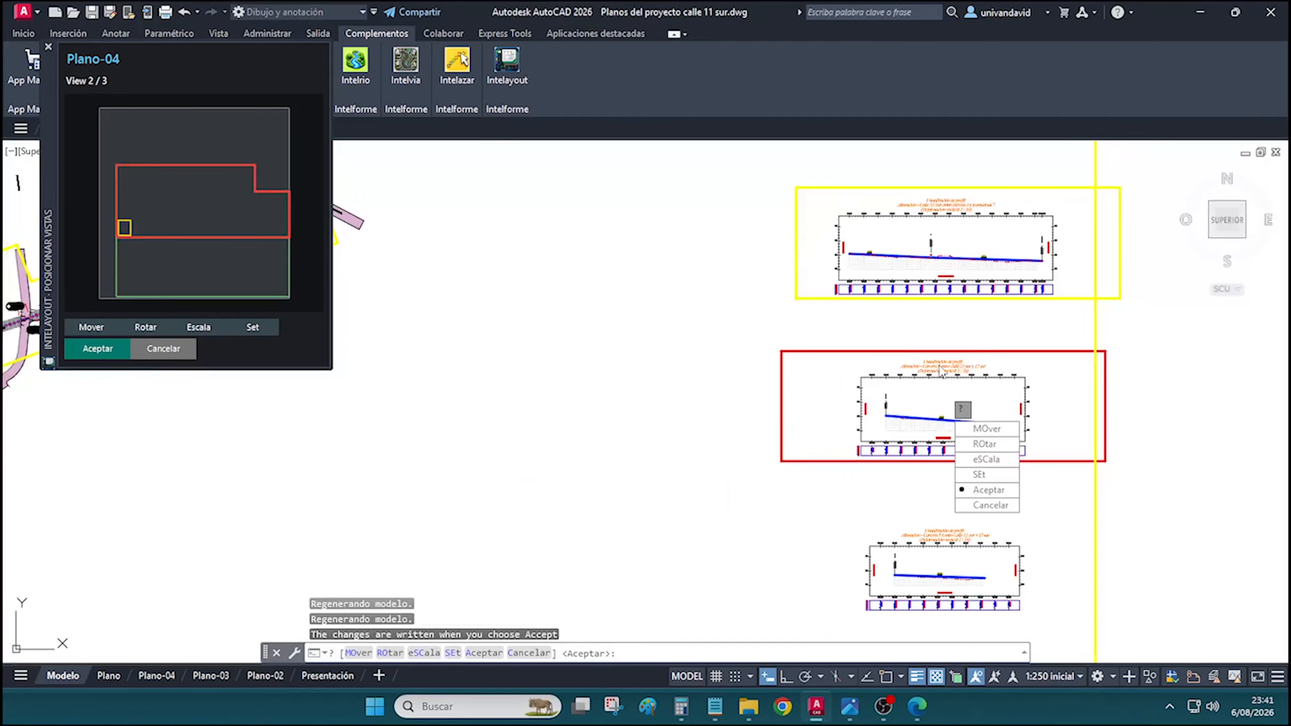
Move the plan view of Plano-04 over the cross streets south of Calle 11 Sur and rotate it parallel to them
left_click(987, 430)
scroll(1007, 302, "down", 4)
scroll(516, 378, "up", 5)
left_click(507, 417)
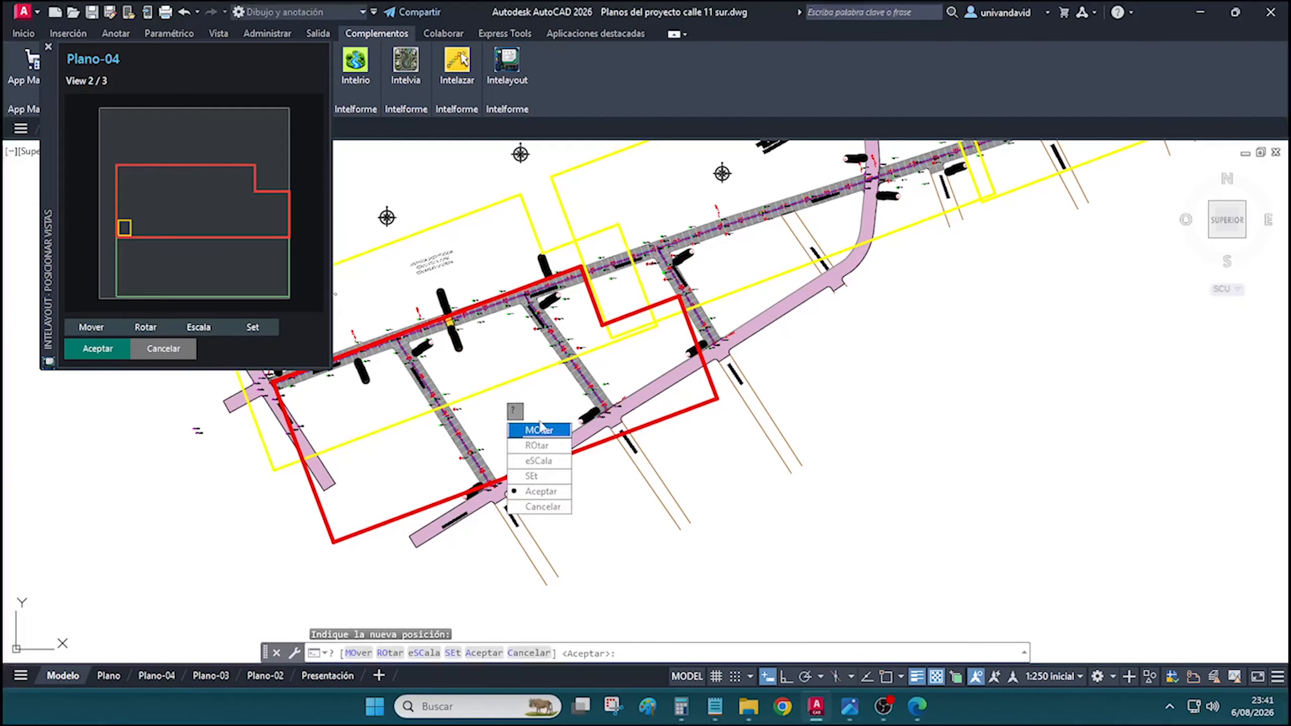
left_click(531, 446)
left_click(585, 492)
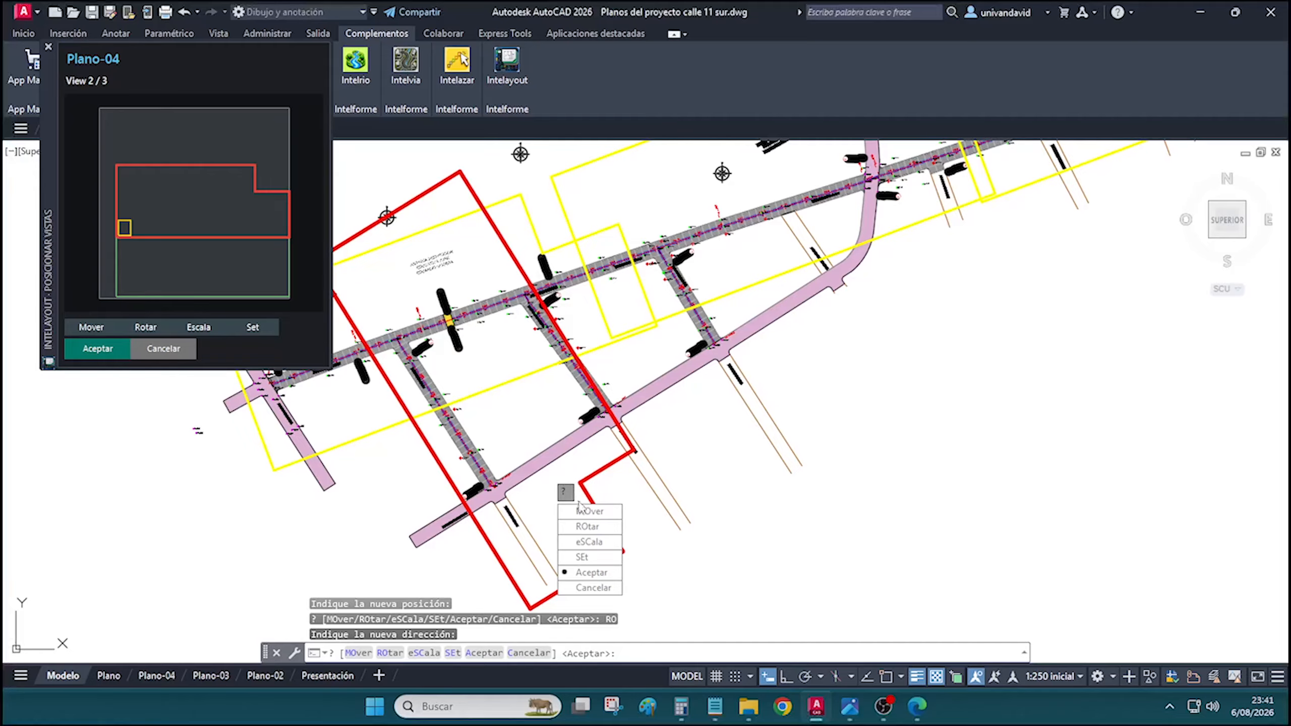
Shift the rotated plan view of Plano-04 onto the first cross street, accept it and end the positioning
left_click(592, 508)
left_click(481, 433)
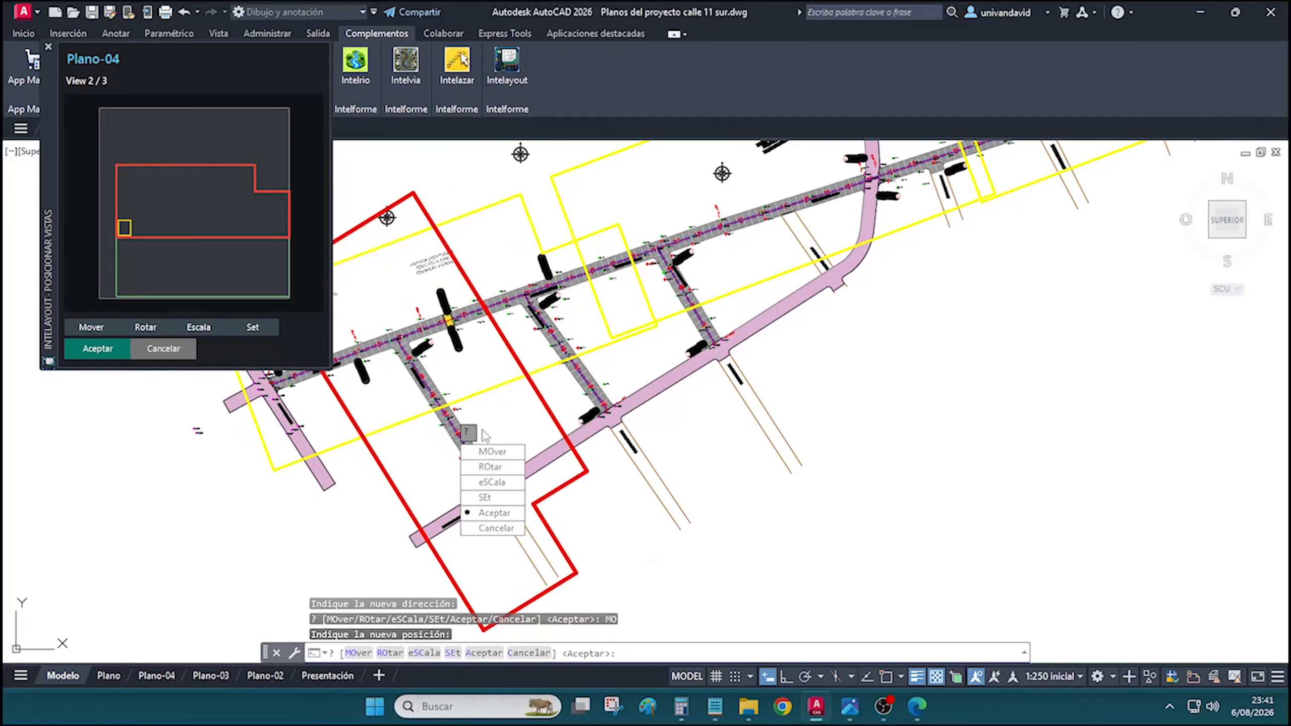
left_click(494, 513)
left_click(506, 511)
Create a new layout with Plano-04 as the base, move its profile view onto the fifth profile and accept it
left_click(203, 125)
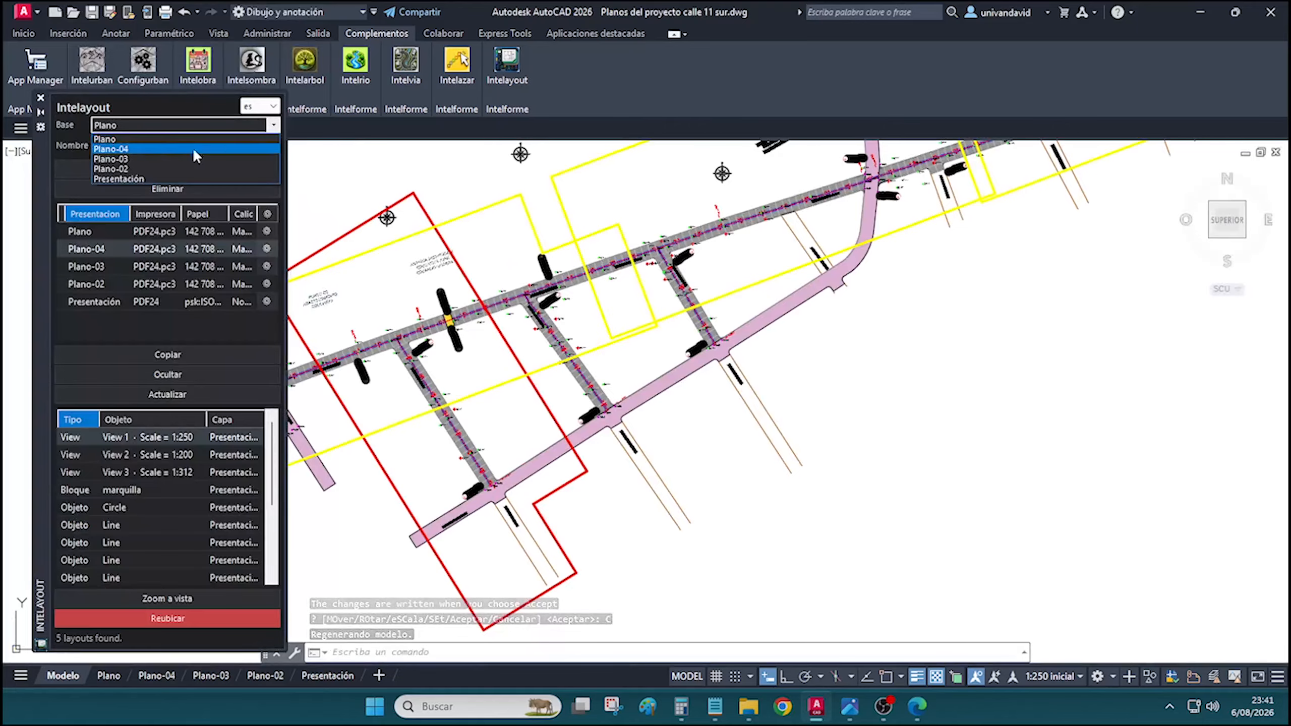
left_click(195, 149)
left_click(170, 171)
left_click(513, 295)
scroll(451, 316, "down", 8)
scroll(742, 357, "up", 6)
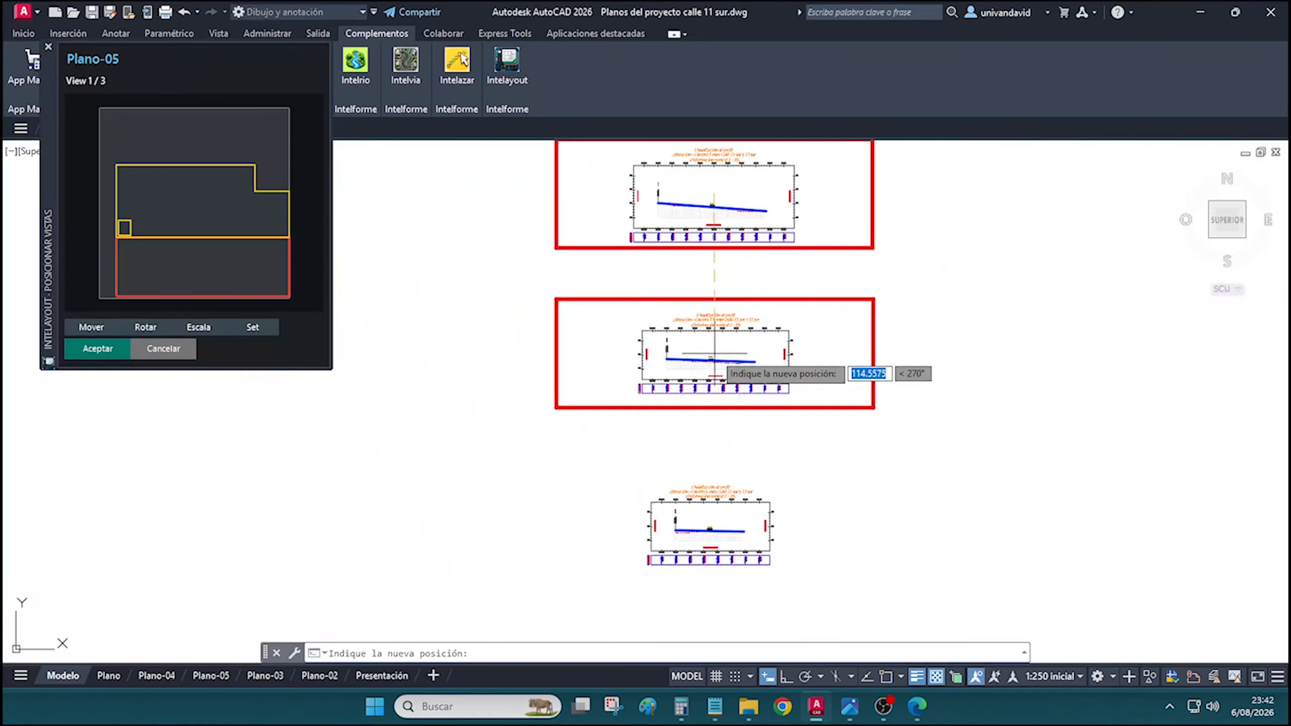
left_click(716, 348)
left_click(744, 449)
Move the plan view of Plano-05 onto the second cross street, accept it and end the positioning
left_click(737, 365)
scroll(732, 363, "down", 6)
scroll(559, 292, "up", 4)
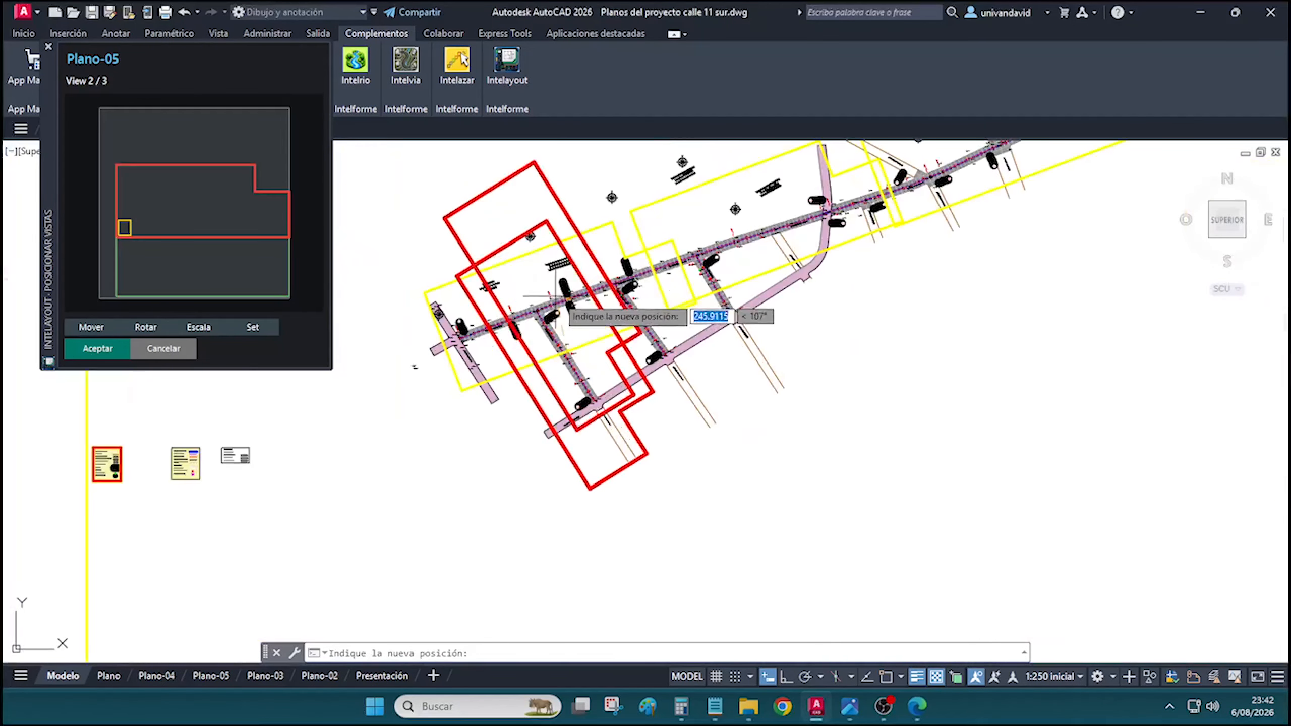
left_click(673, 348)
left_click(717, 450)
left_click(692, 419)
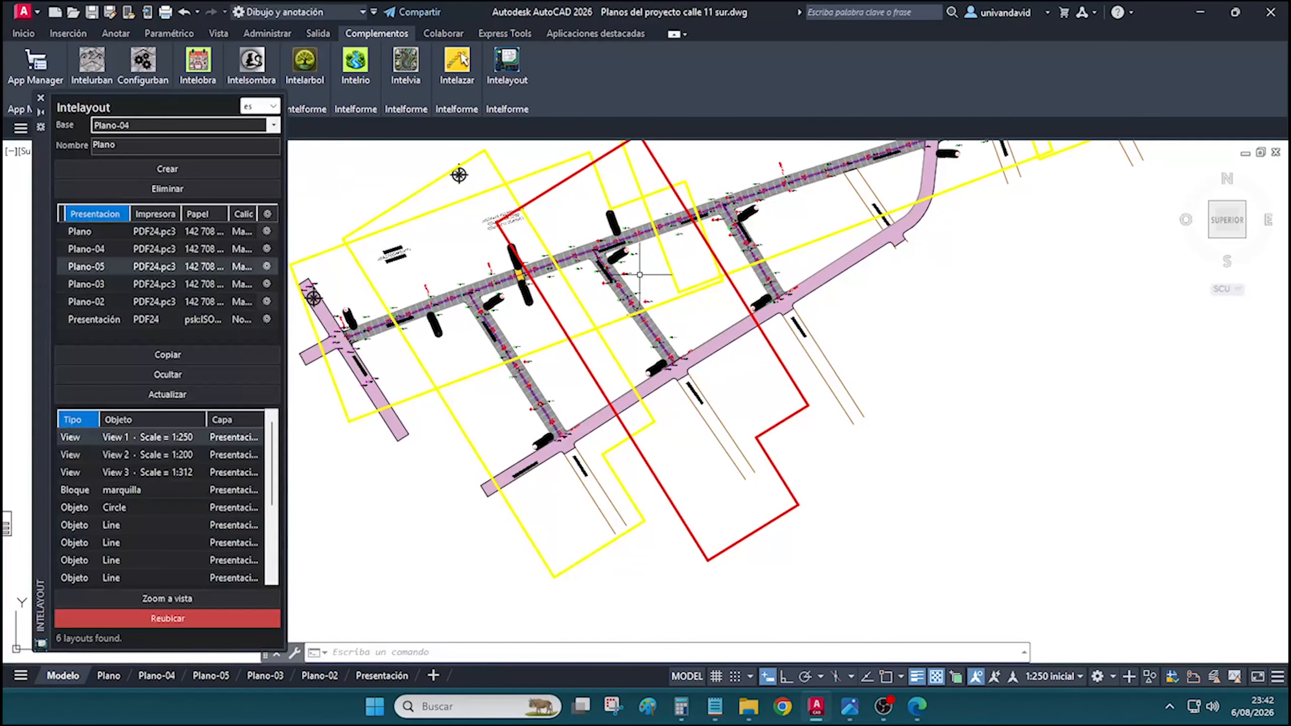
Create another layout from the Plano-04 base and move its profile view onto the last profile in the column
left_click(165, 171)
left_click(599, 374)
scroll(508, 323, "down", 8)
scroll(774, 366, "up", 5)
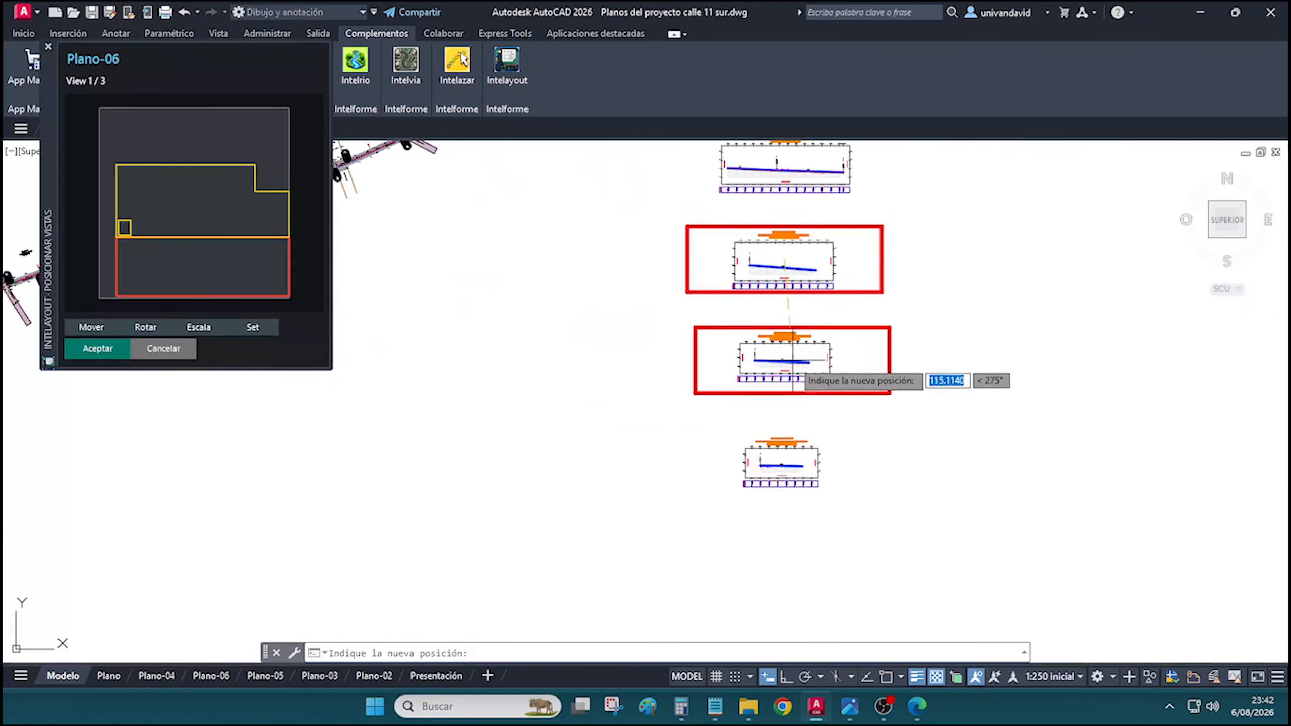
left_click(785, 526)
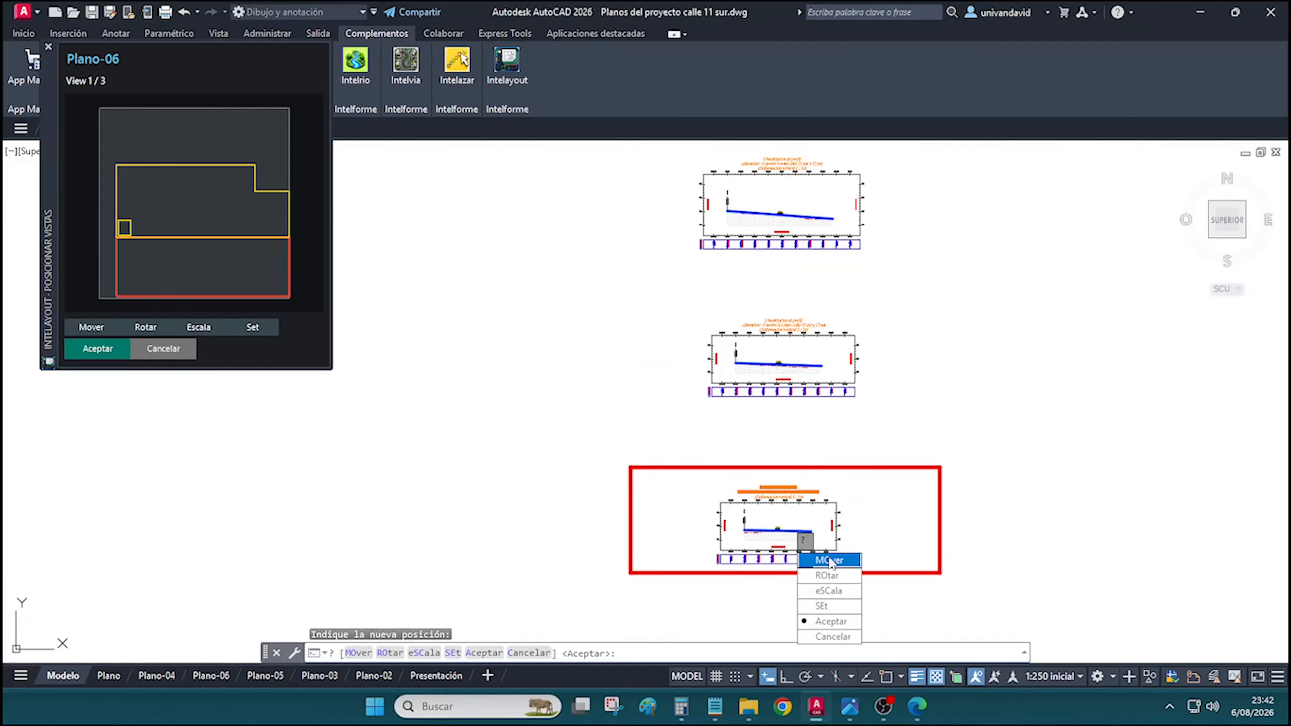
Accept Plano-06's profile view, move its plan view onto the third cross street, accept it and end the positioning
left_click(830, 622)
left_click(812, 485)
scroll(432, 314, "up", 2)
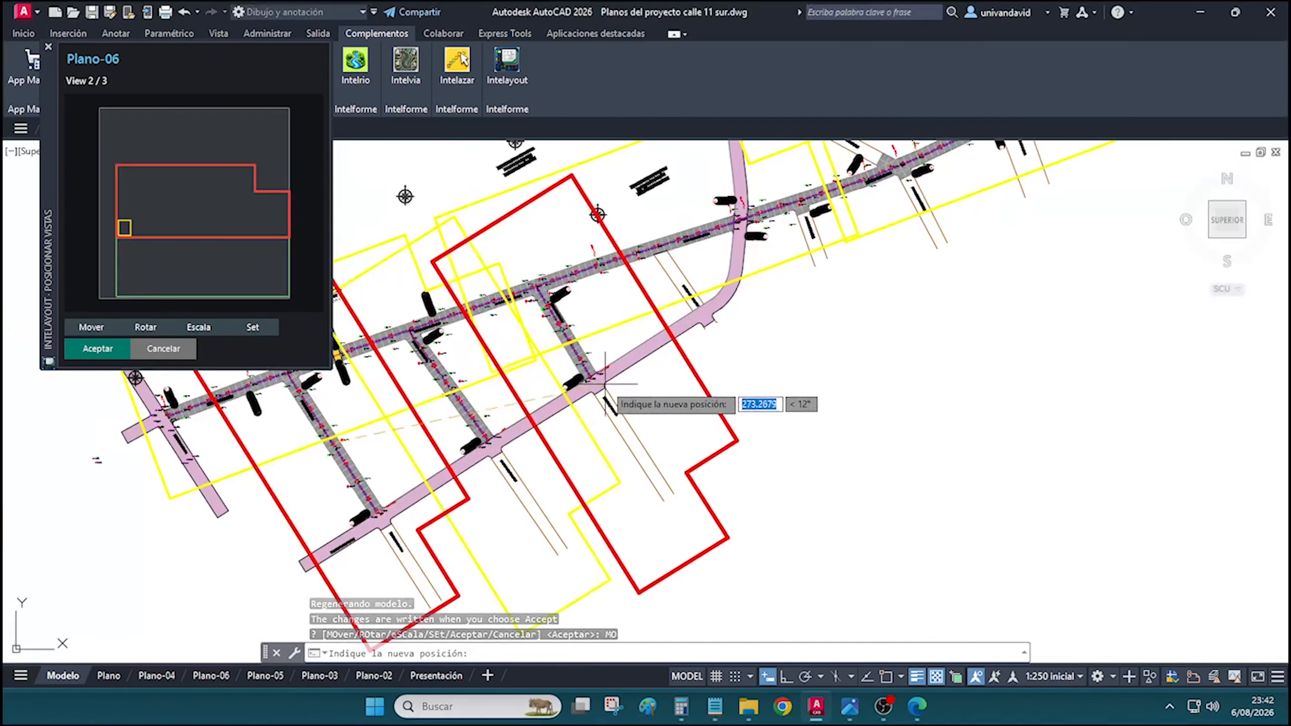
left_click(619, 347)
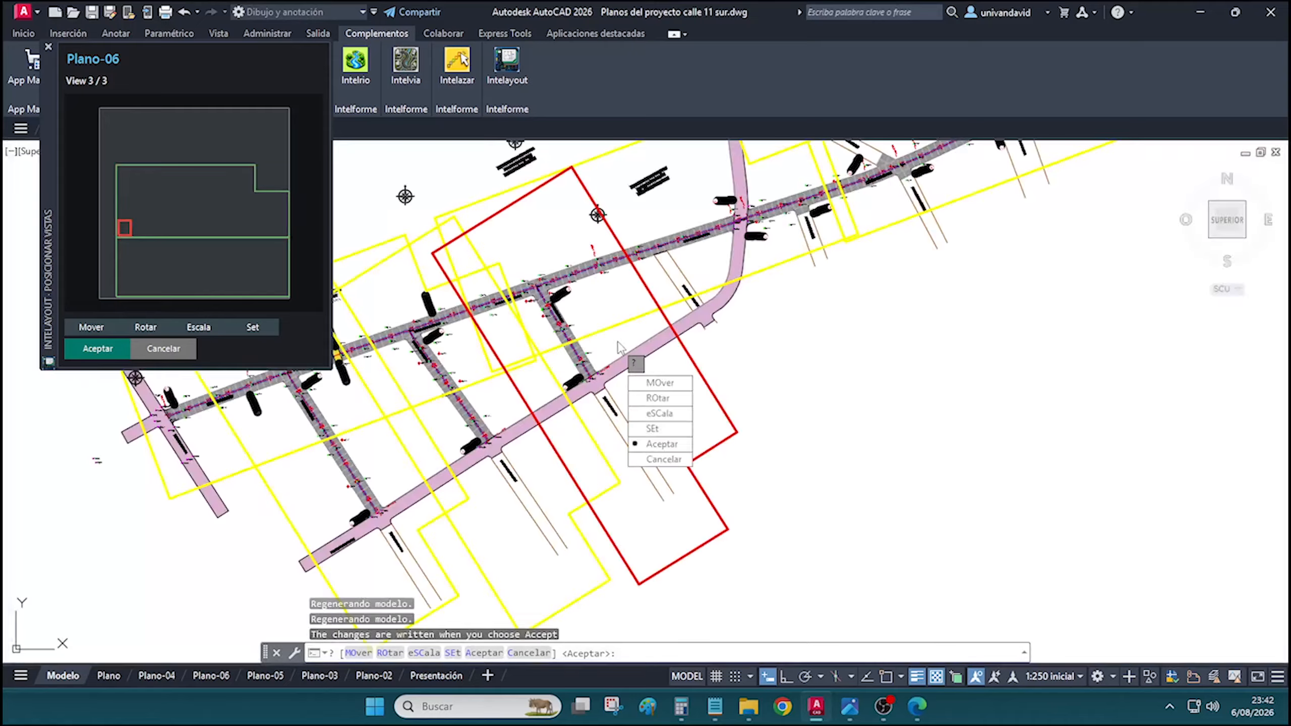
left_click(660, 443)
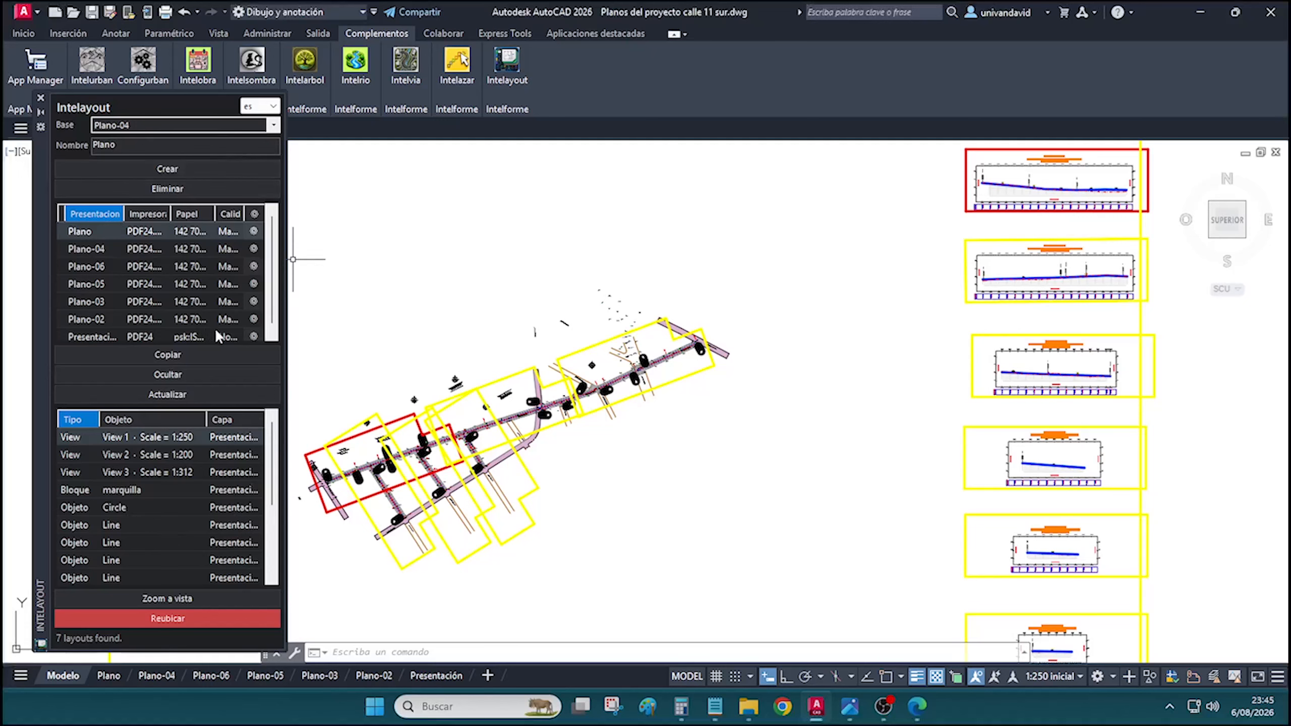
left_click(164, 191)
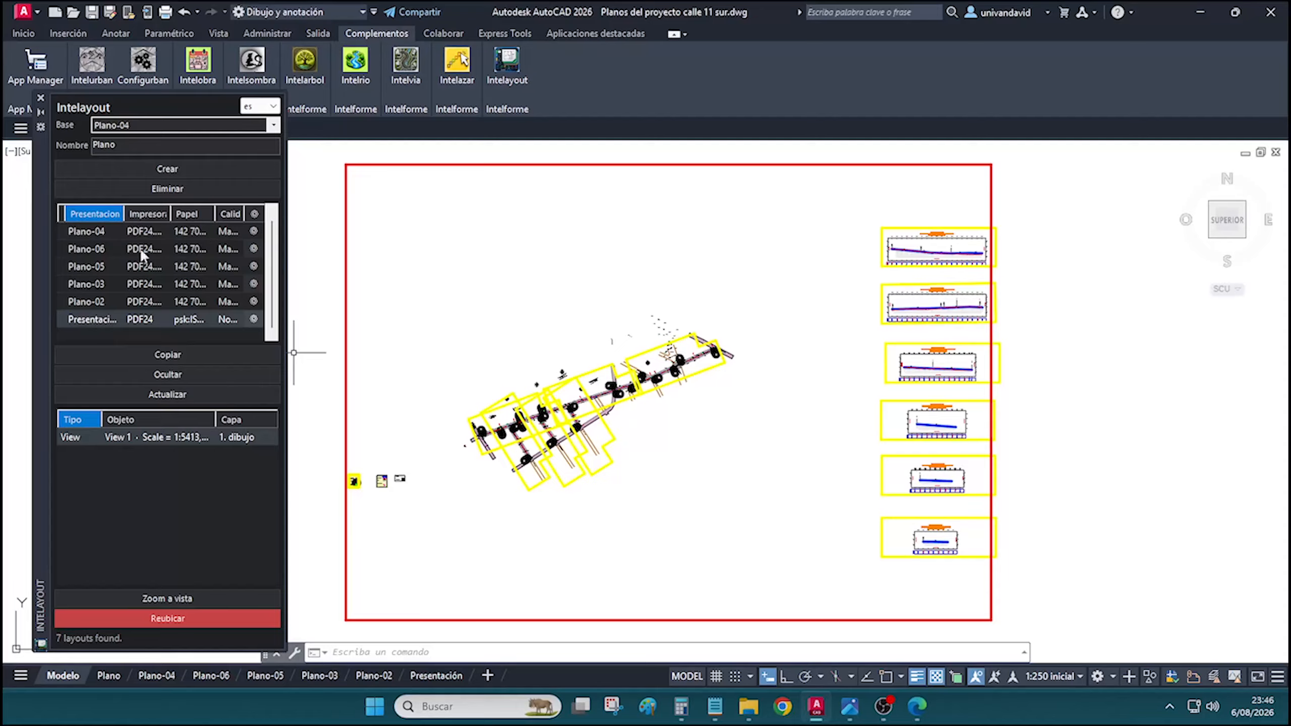
left_click(158, 191)
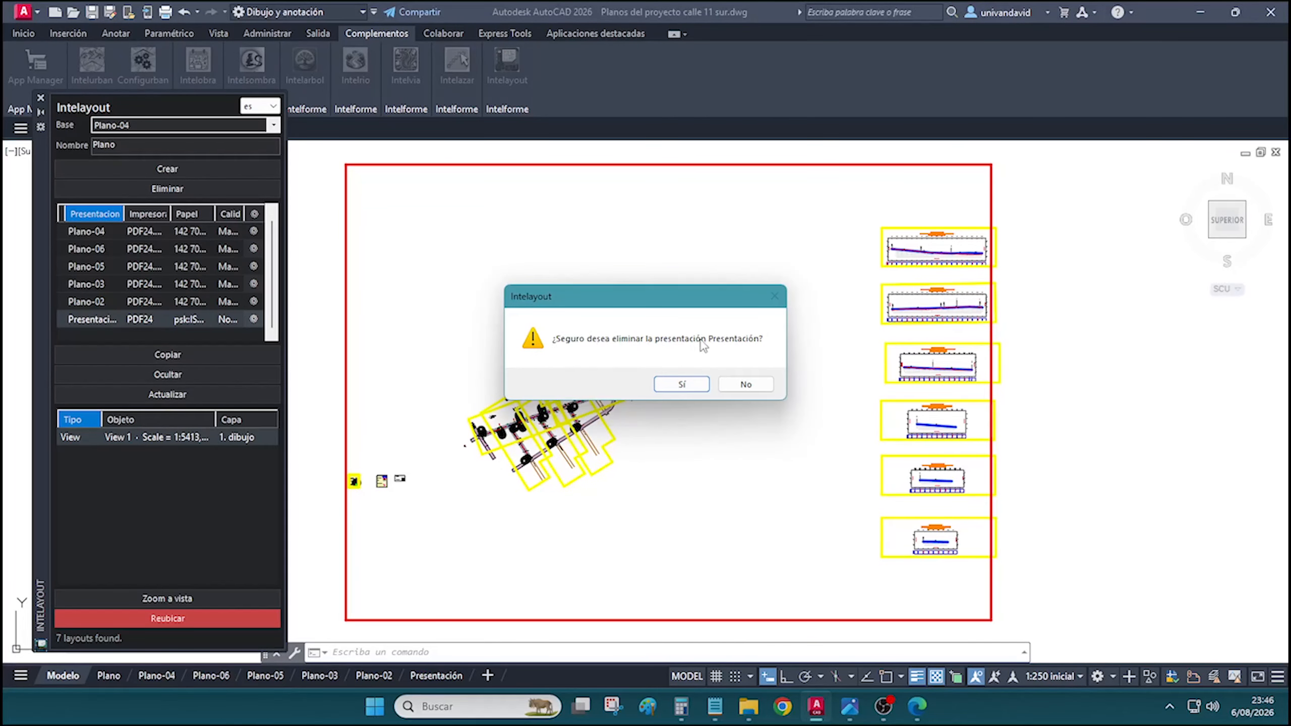
left_click(732, 382)
left_click(93, 301)
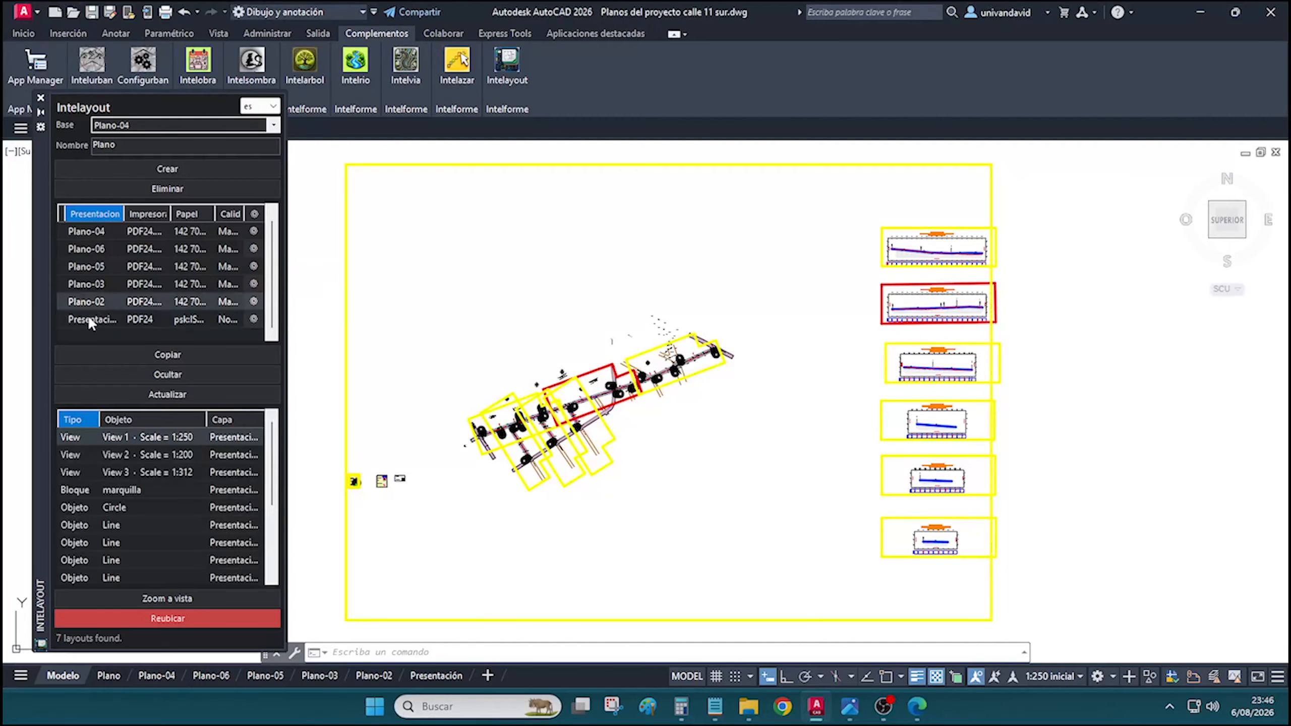
Delete the unused layout Presentación and confirm the deletion
left_click(88, 317)
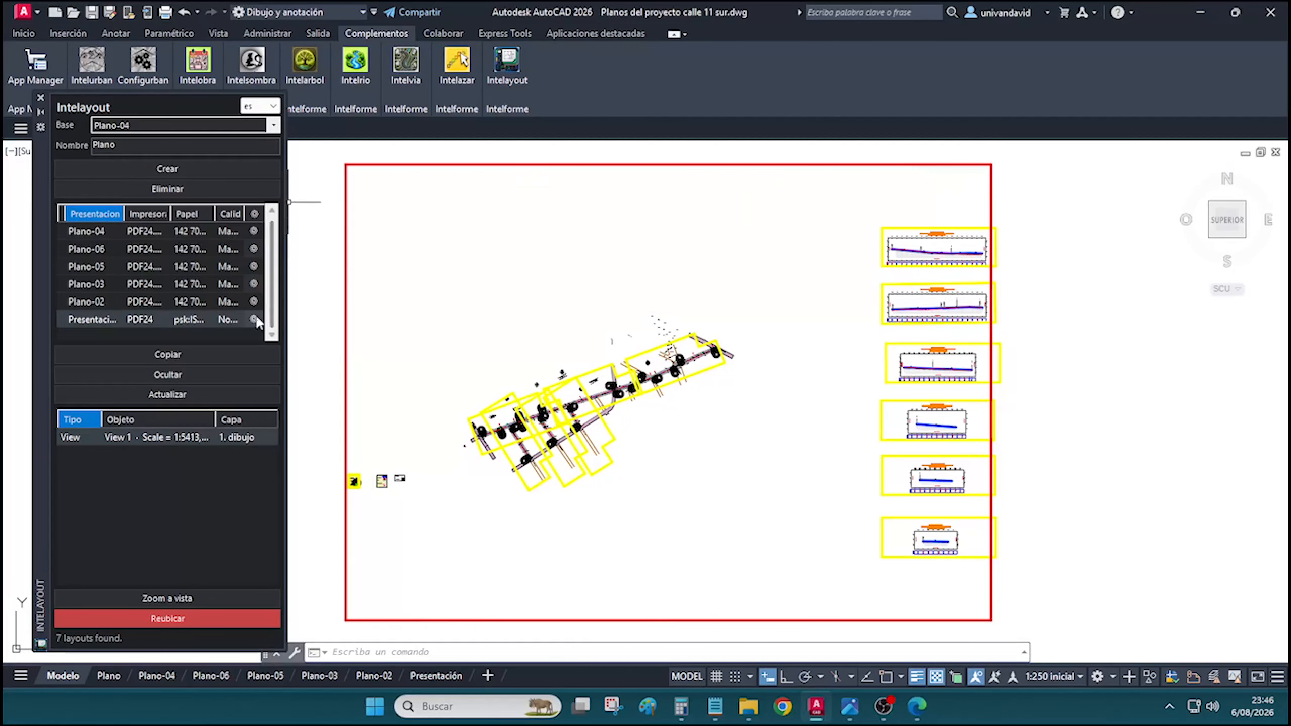
left_click(213, 188)
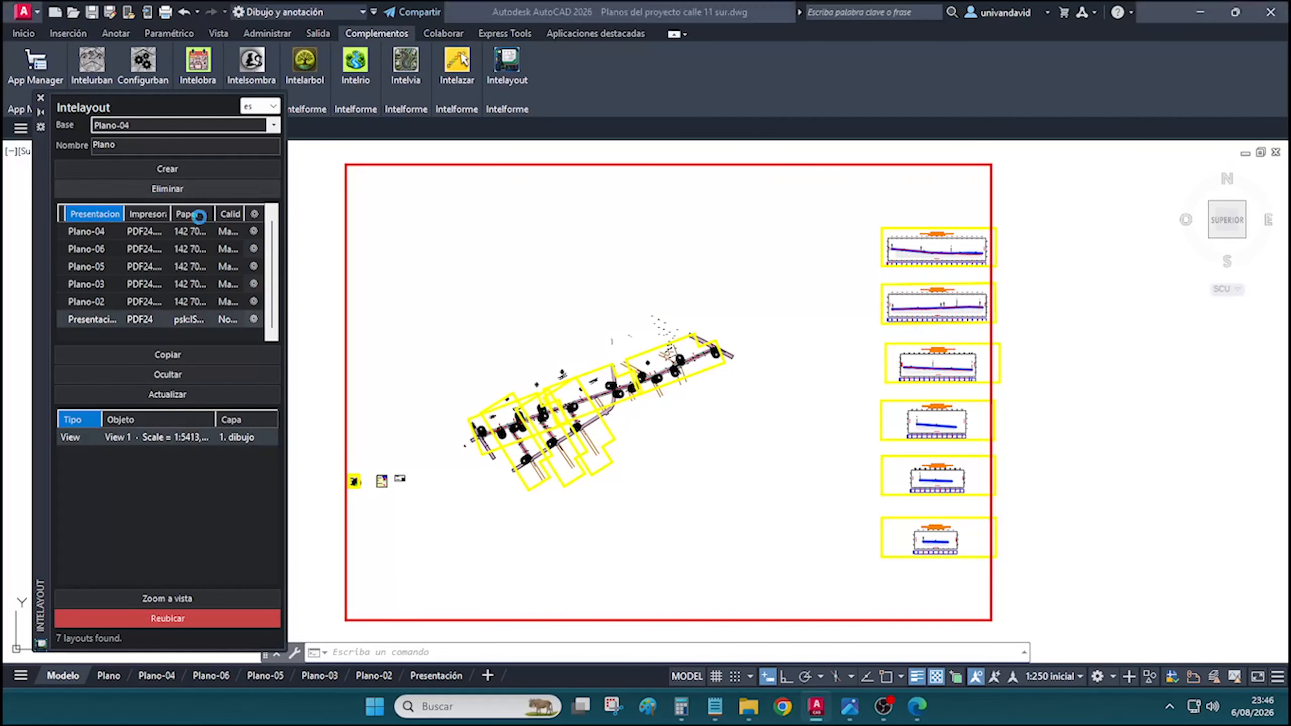
left_click(681, 384)
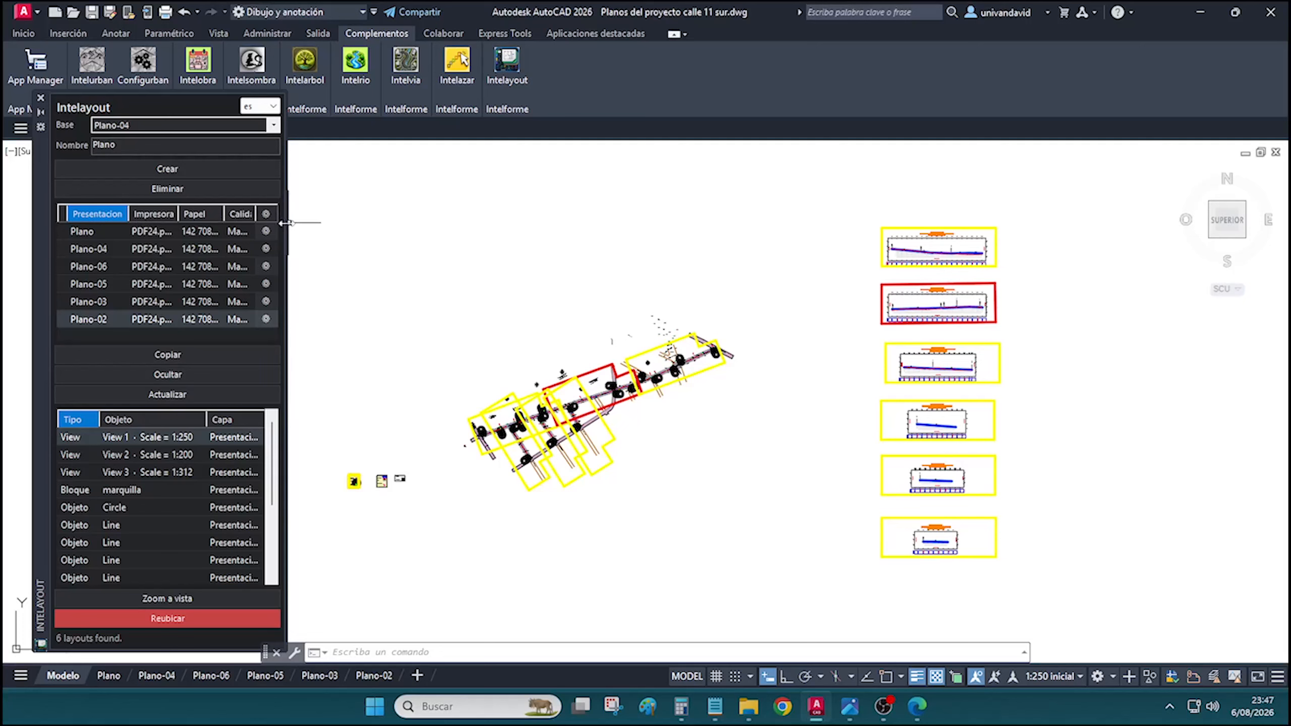
Widen the Intelayout palette and narrow the layout list's Papel column in favour of Calidad
left_click_drag(287, 224, 344, 224)
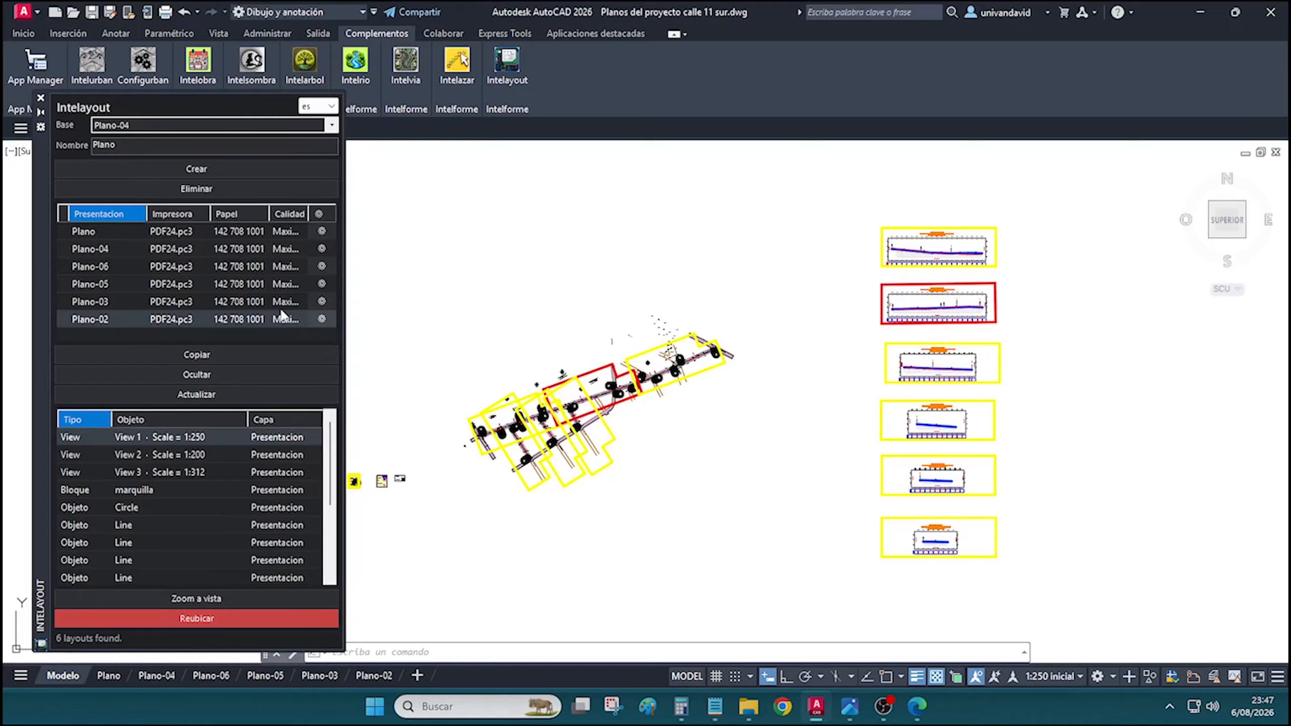
left_click_drag(263, 216, 253, 215)
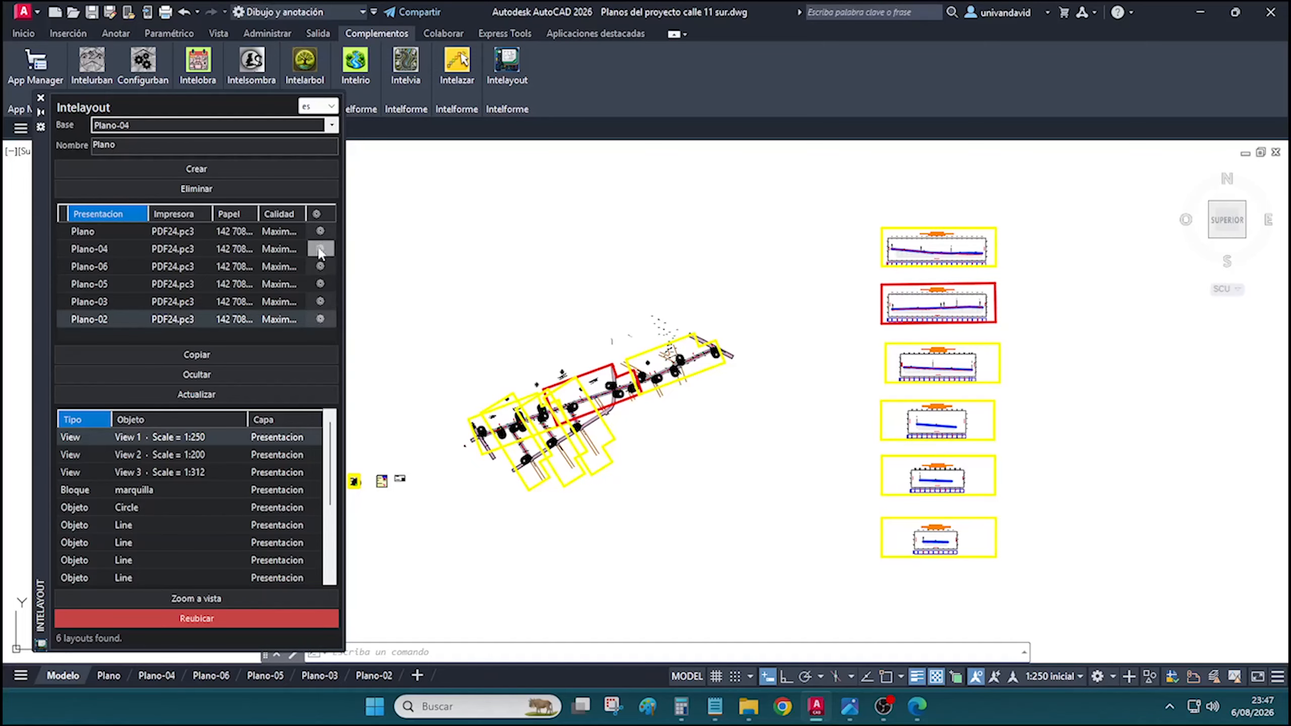
Set the shaded viewport quality to Normal in the page setup of the Plano layout and close the page setup manager
left_click(317, 231)
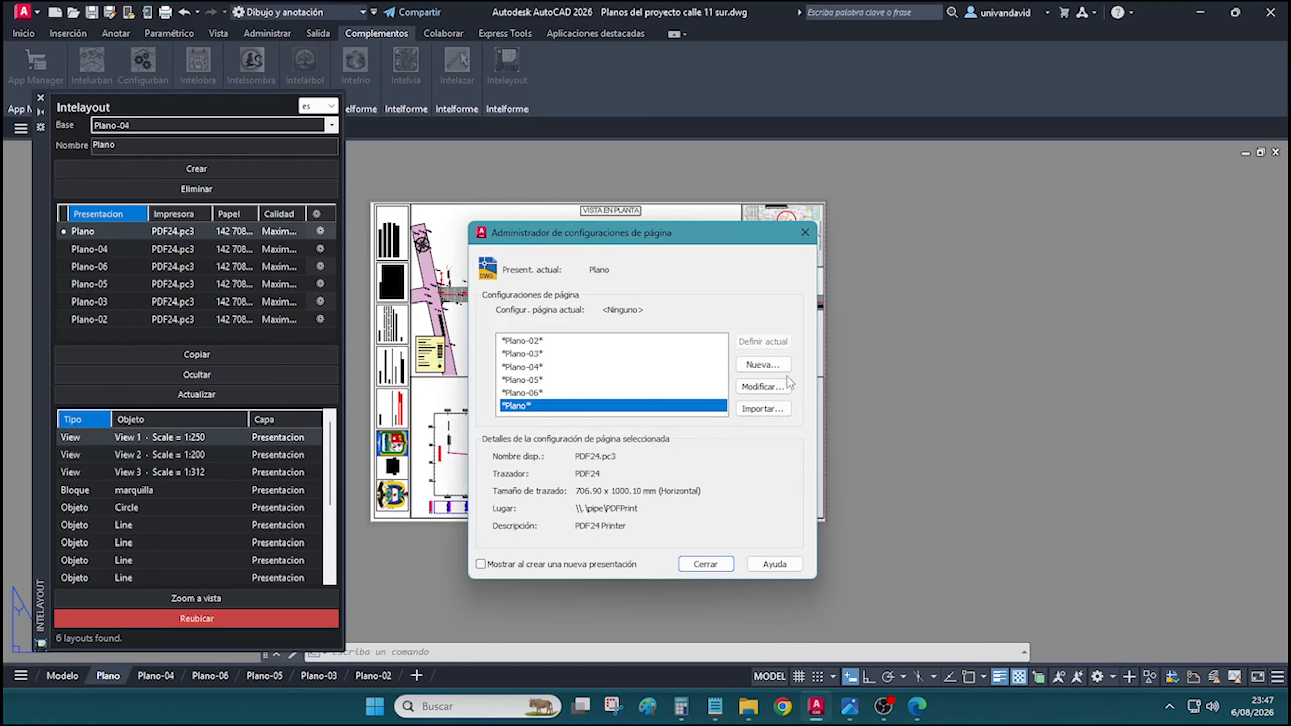
left_click(761, 388)
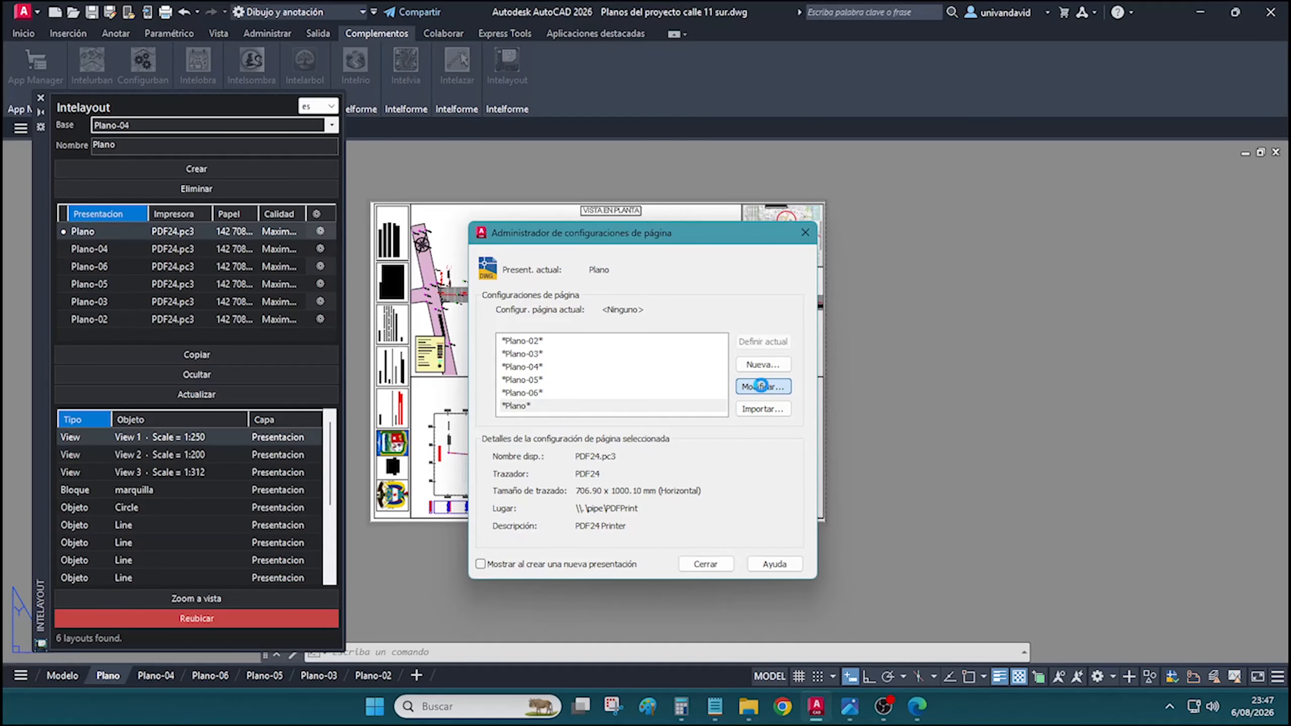
left_click(760, 385)
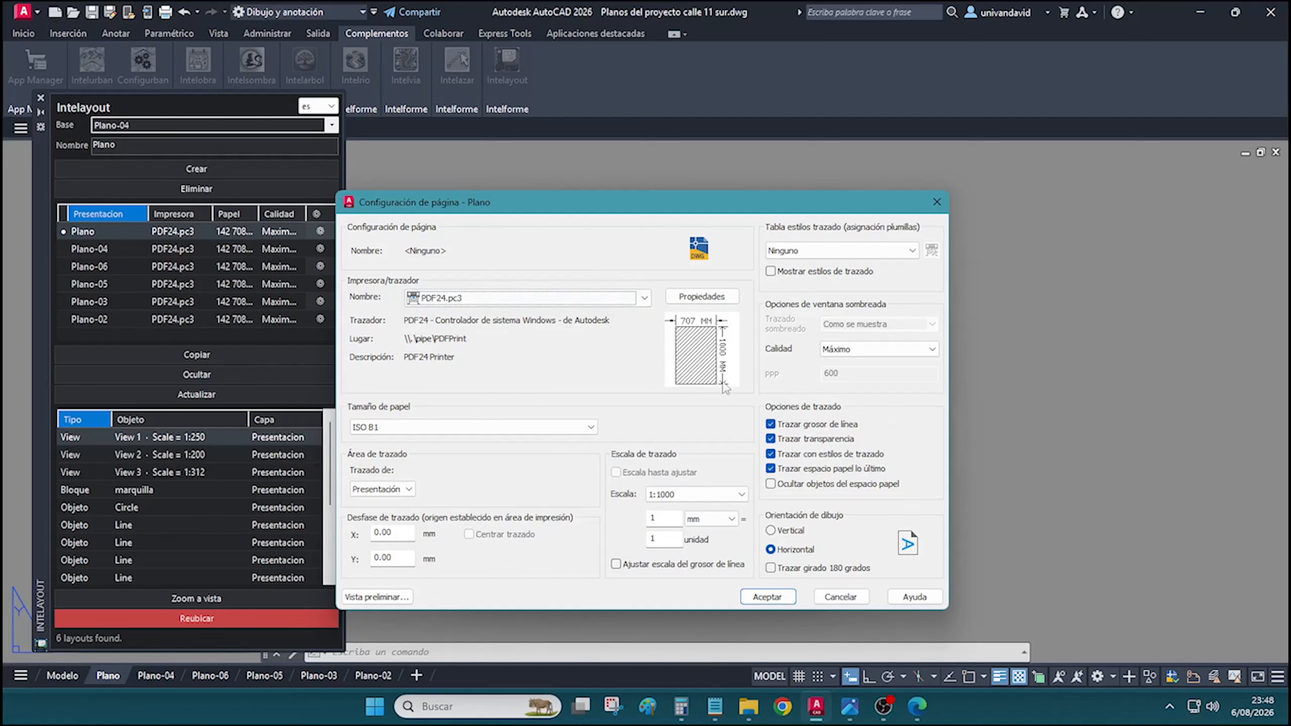
left_click(854, 349)
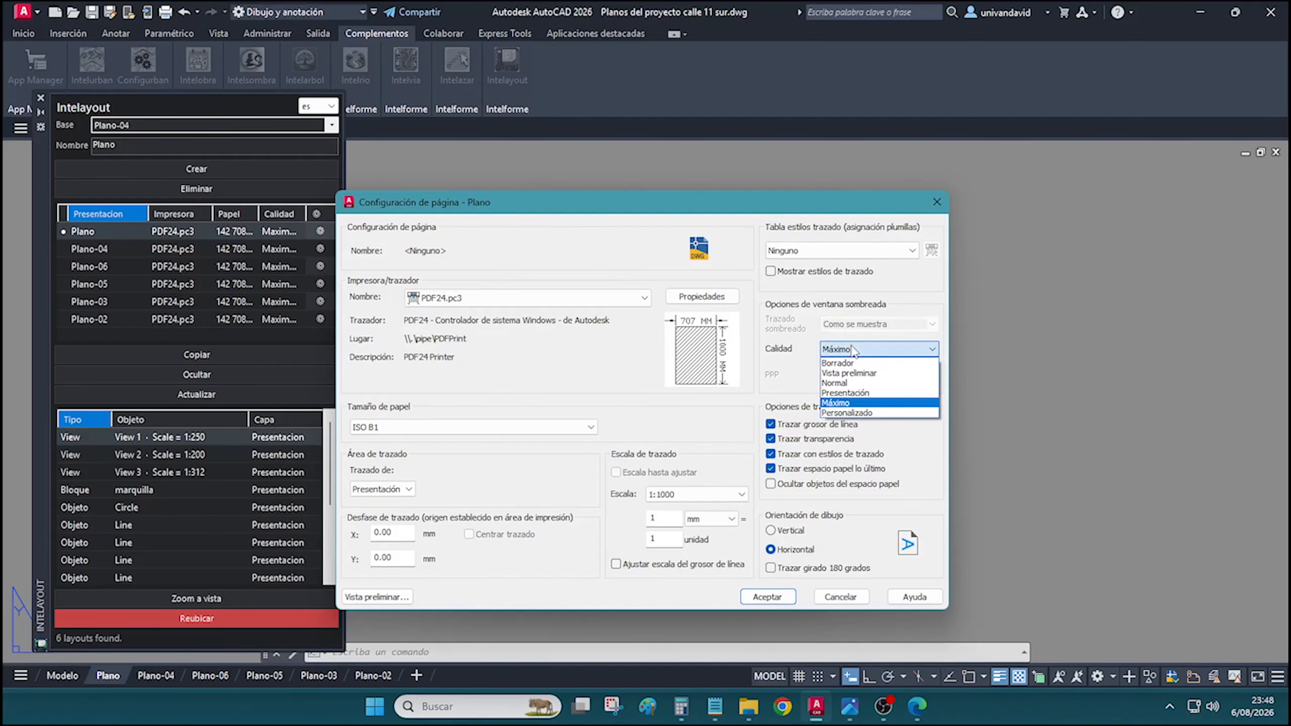
left_click(830, 383)
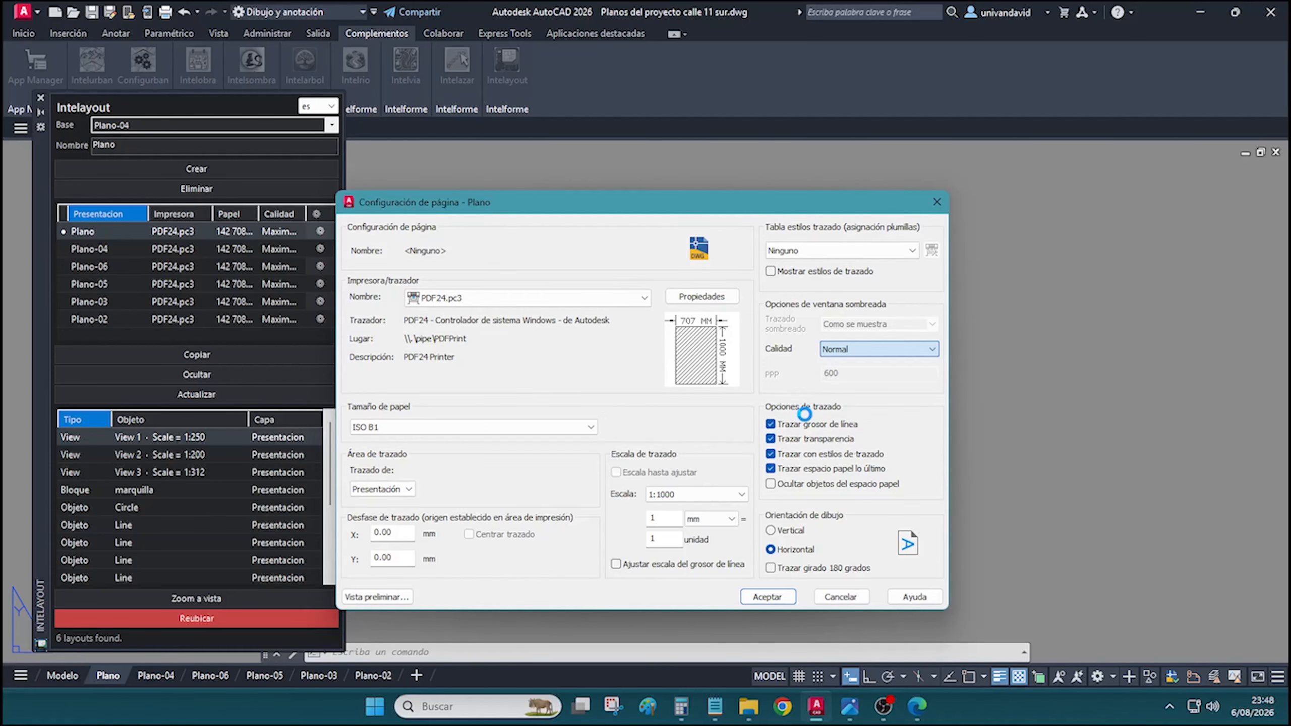
left_click(768, 597)
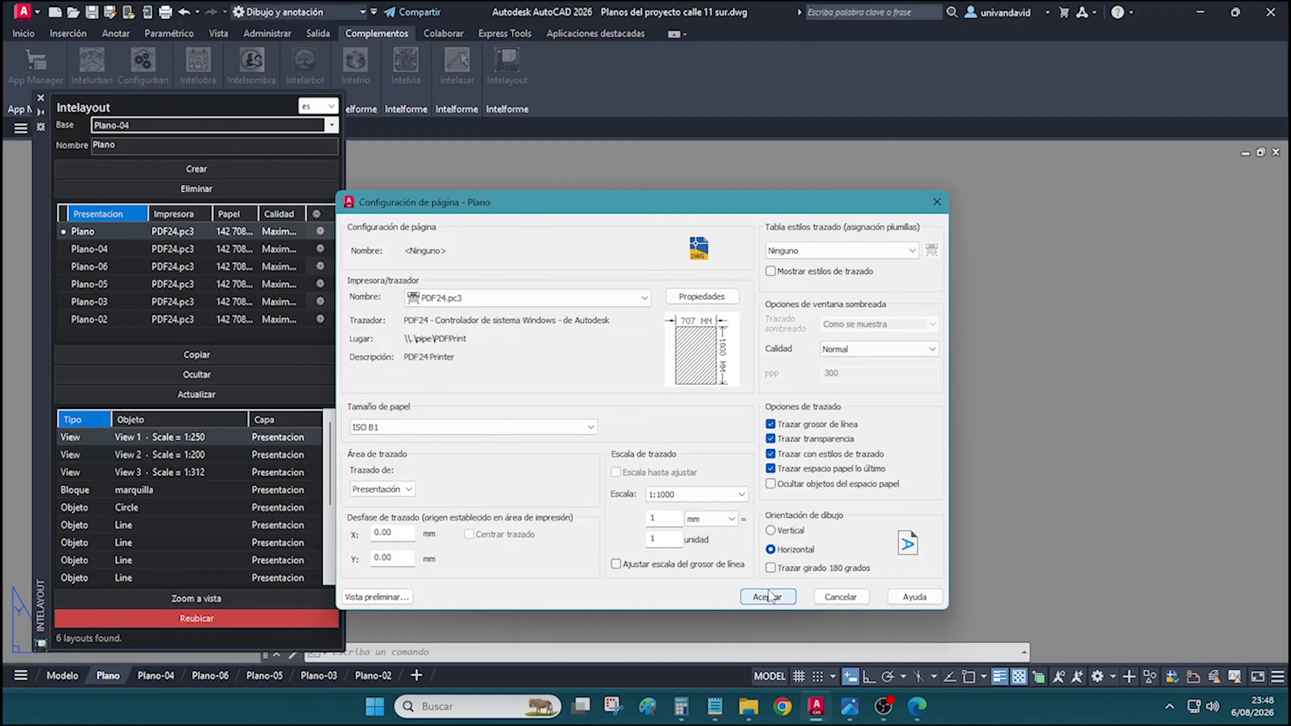
left_click(707, 565)
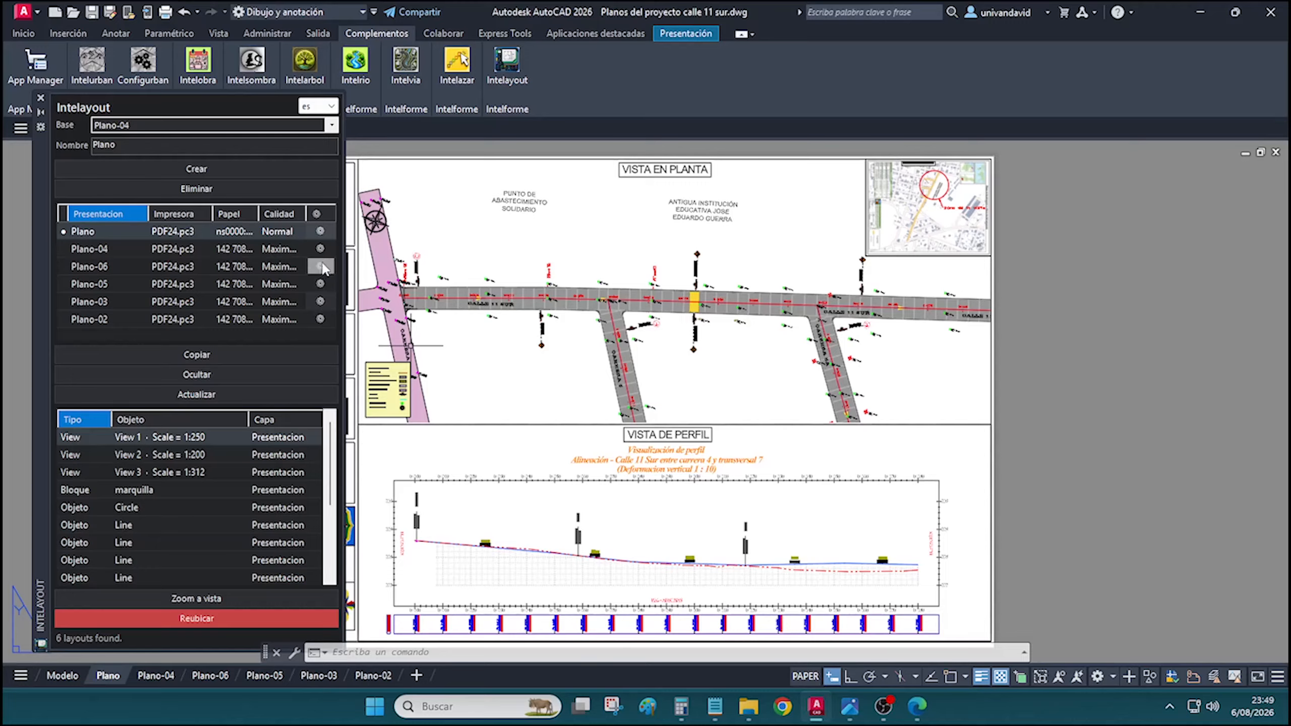
Open the copying of layout configurations, try Plano-04, Plano-06 and Plano-02 as the source, and set the source back to Plano
left_click(208, 352)
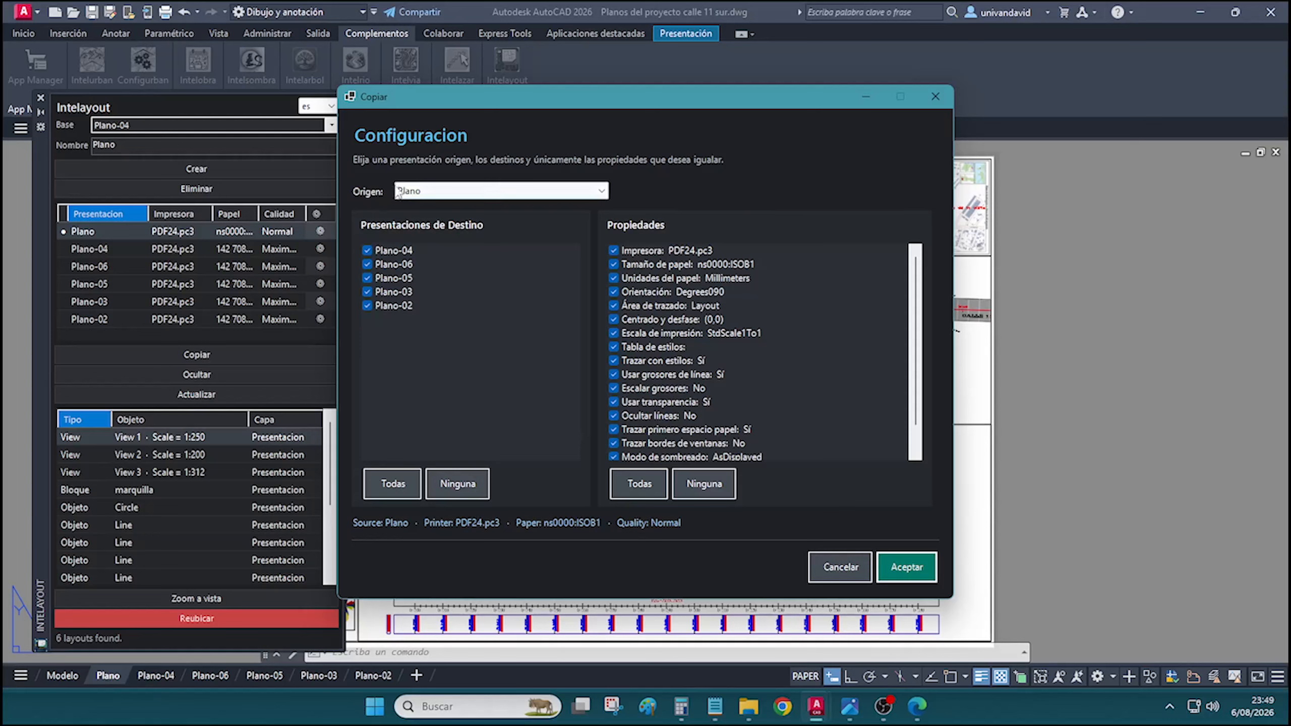
left_click(494, 192)
left_click(482, 216)
left_click(472, 195)
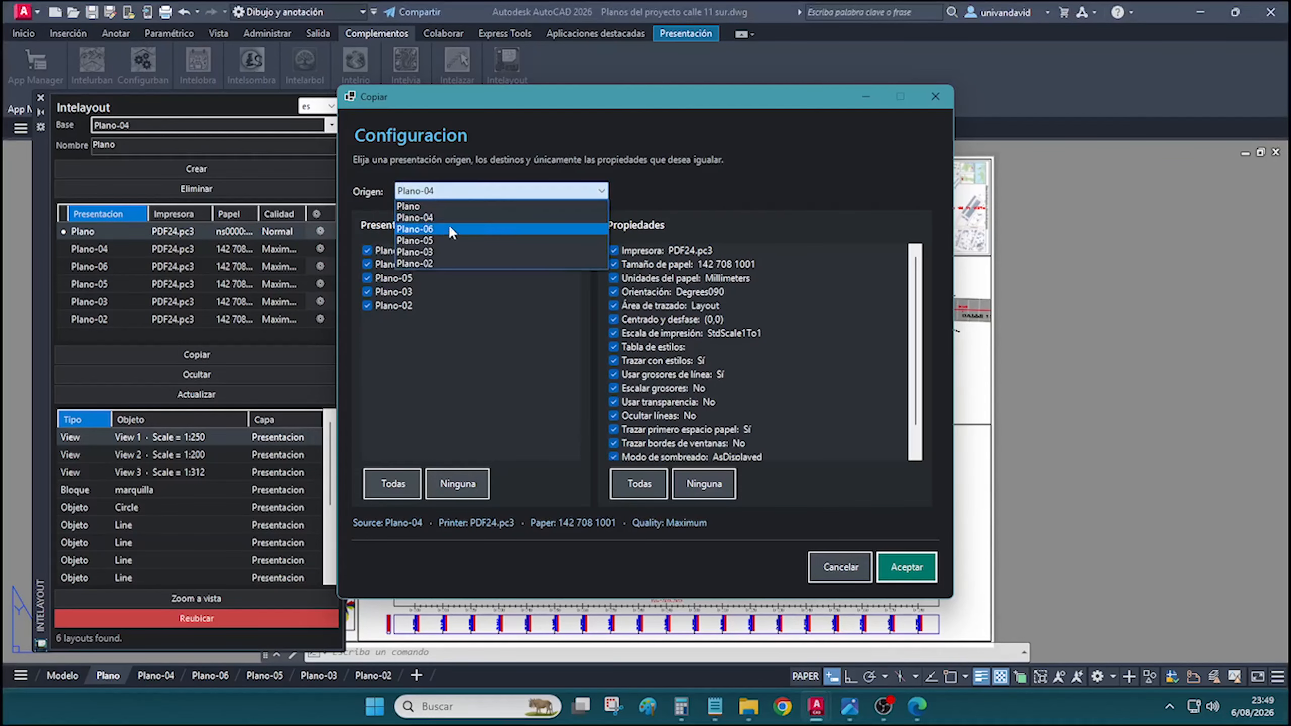
left_click(448, 228)
left_click(458, 195)
left_click(426, 261)
left_click(464, 195)
left_click(445, 227)
left_click(467, 193)
left_click(453, 216)
left_click(451, 195)
left_click(449, 208)
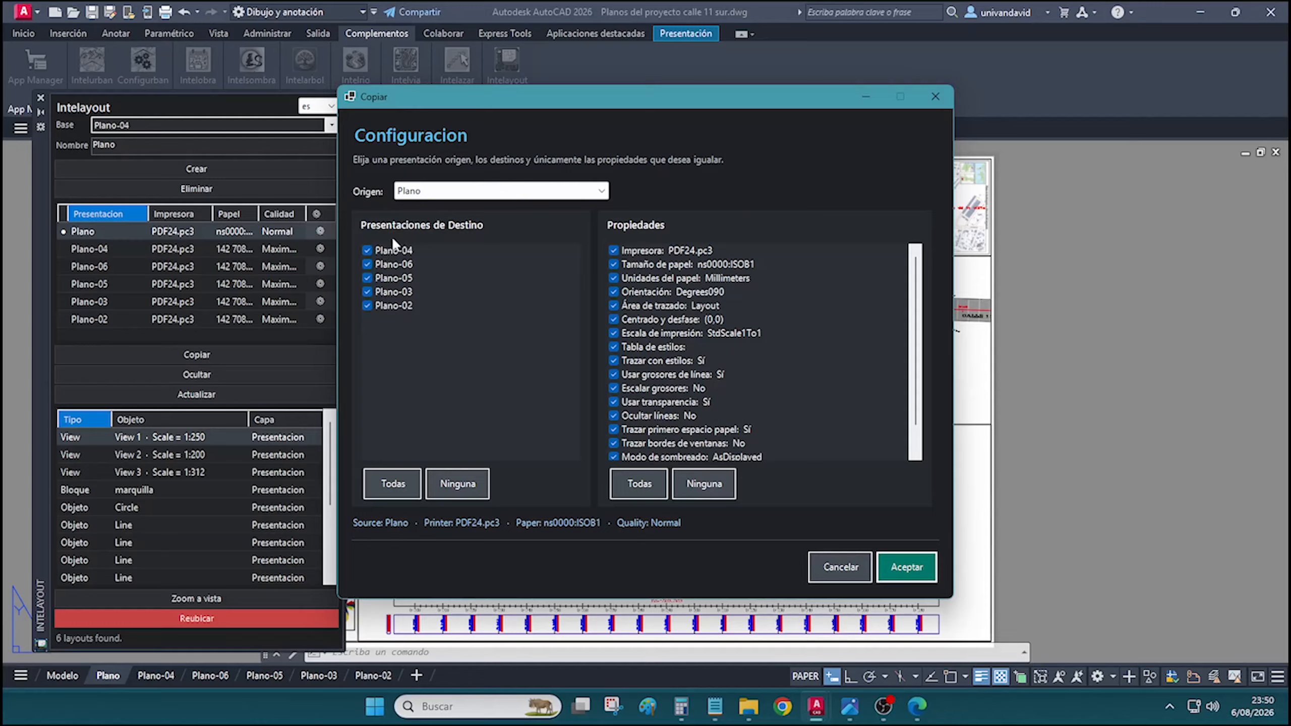
Try deselecting the destination layouts one by one and all together, then restore the selection of all five
left_click(370, 251)
left_click(368, 264)
left_click(367, 279)
left_click(367, 292)
left_click(367, 306)
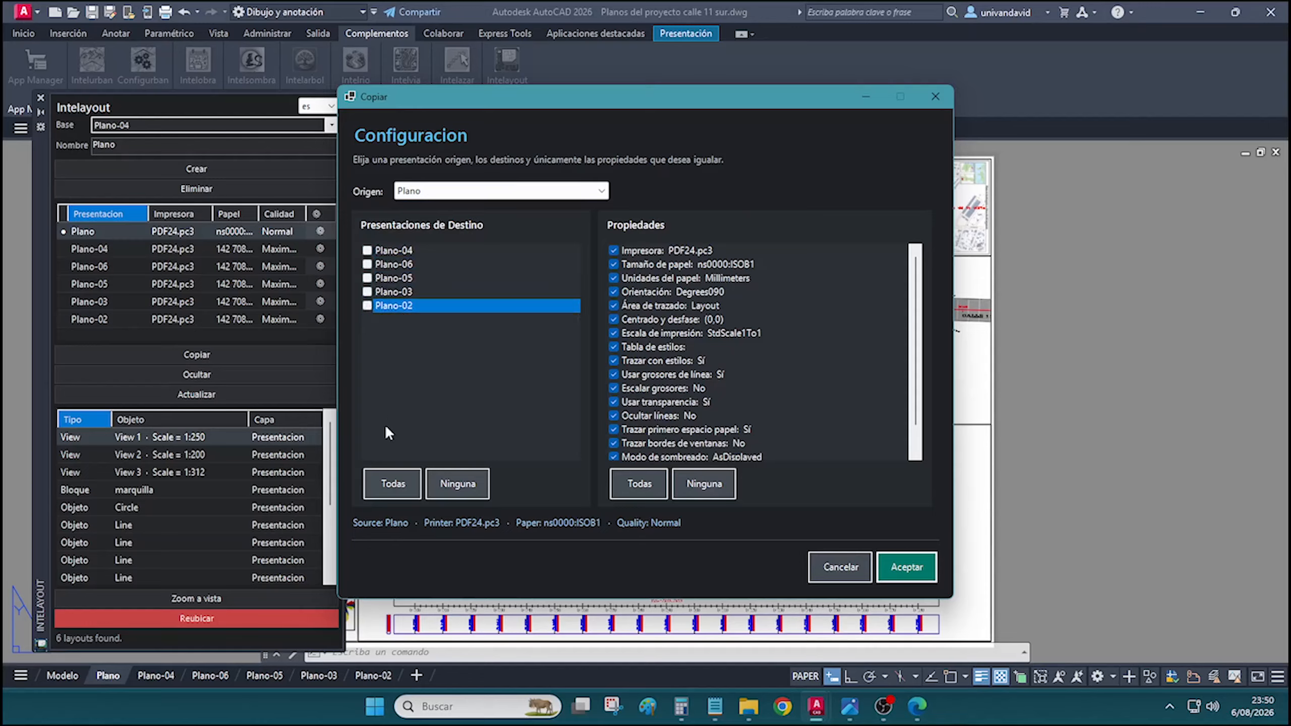
left_click(390, 480)
left_click(431, 478)
left_click(387, 485)
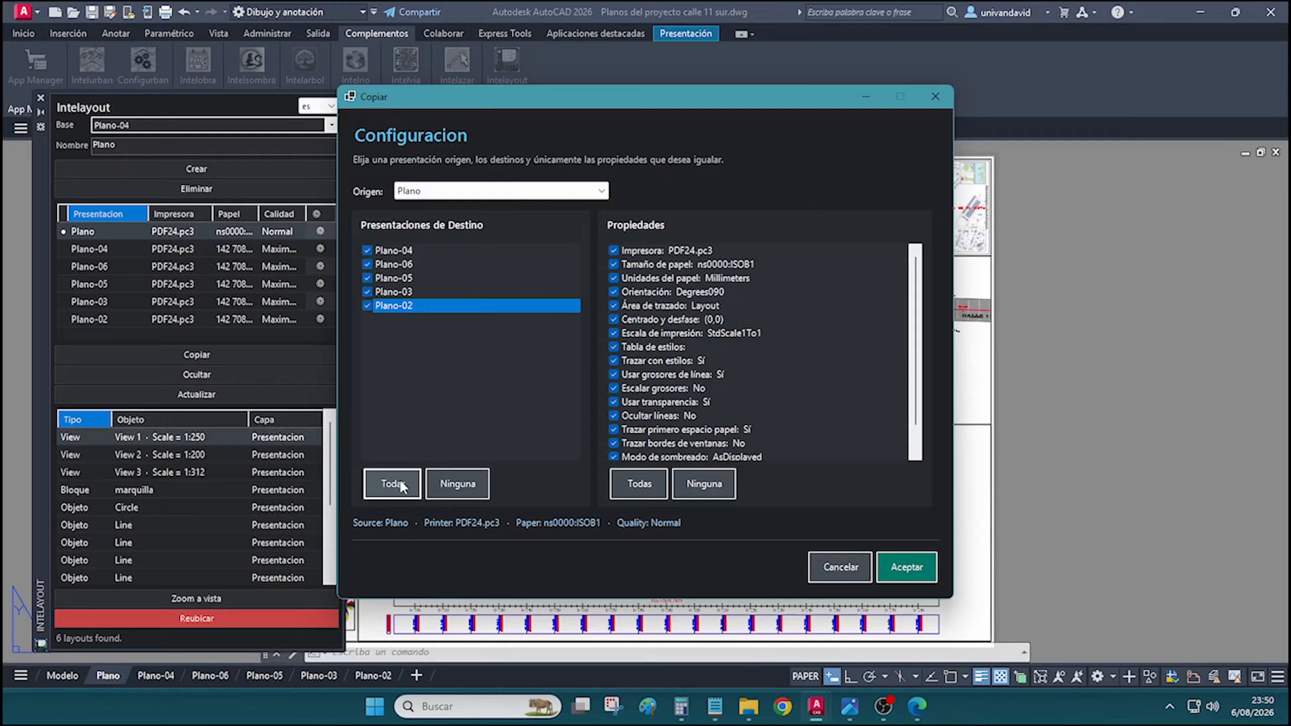
left_click(367, 306)
left_click(367, 292)
left_click(367, 306)
left_click(367, 292)
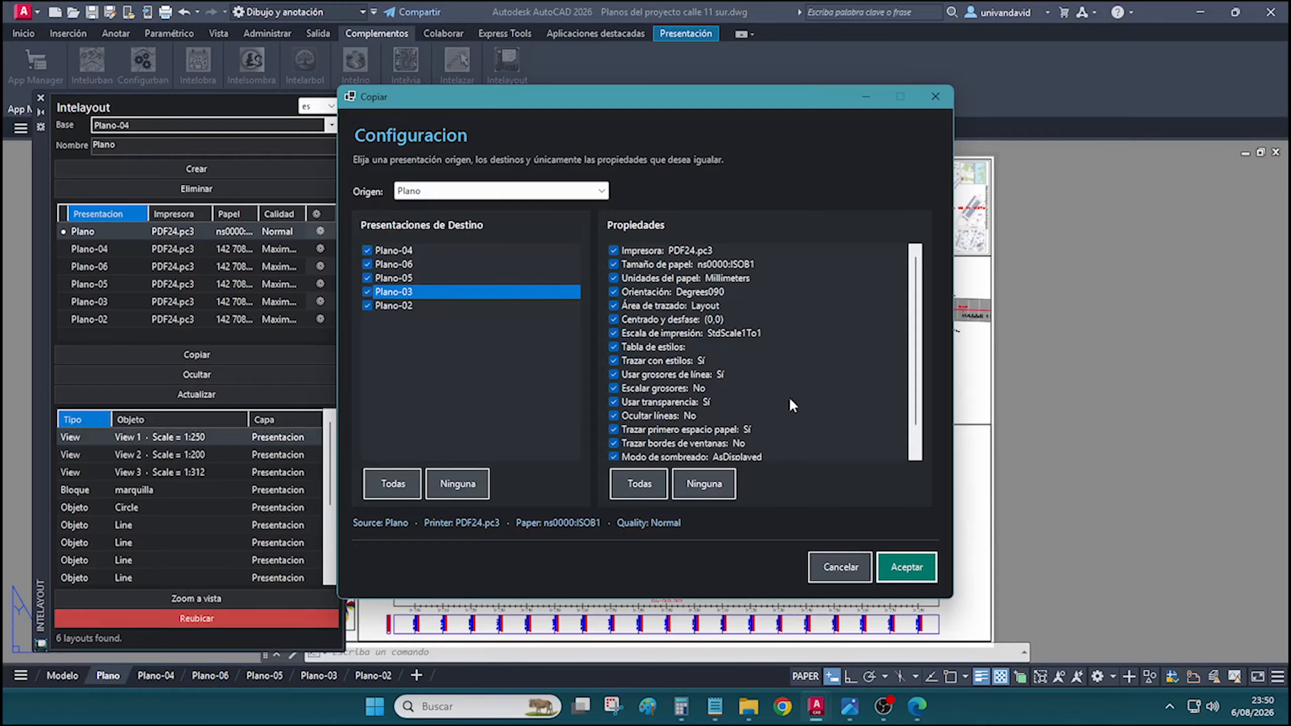
Review the properties to copy, try selecting only some such as Modo de sombreado, Usar transparencia and Tabla de estilos, and reselect all
scroll(649, 253, "down", 2)
scroll(655, 340, "up", 2)
scroll(692, 445, "down", 1)
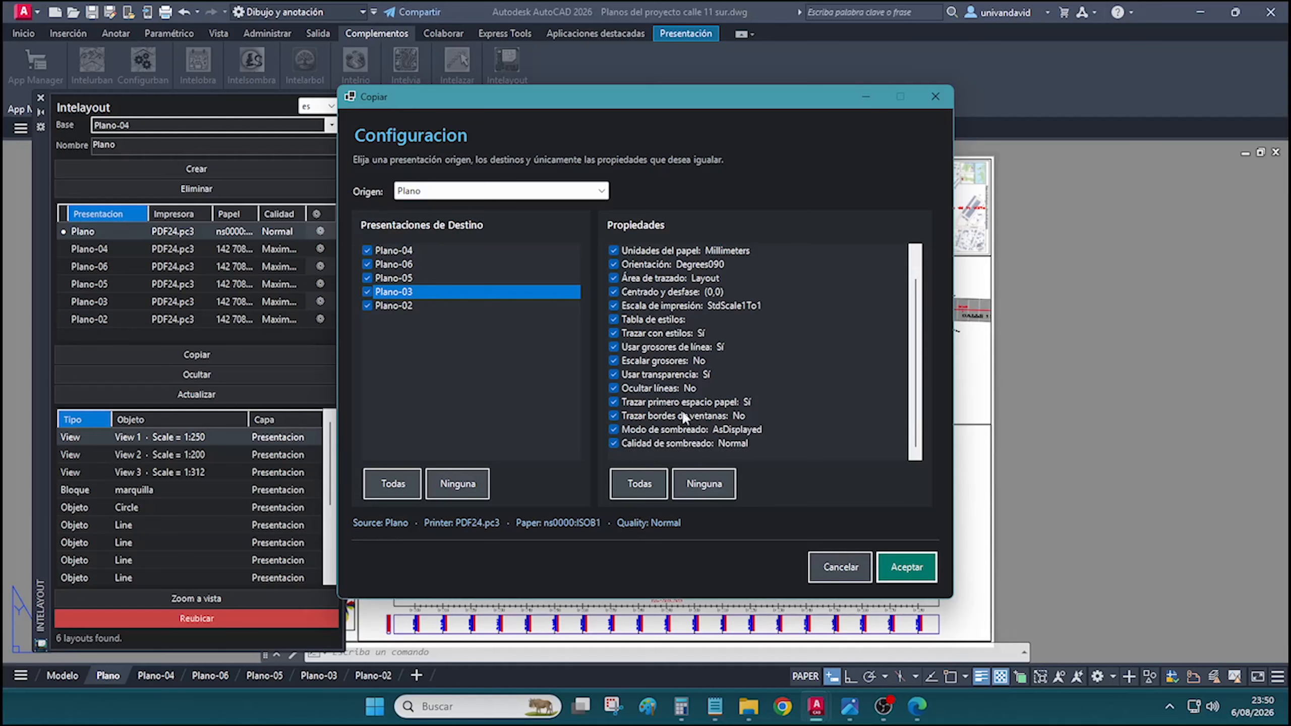
scroll(647, 386, "up", 1)
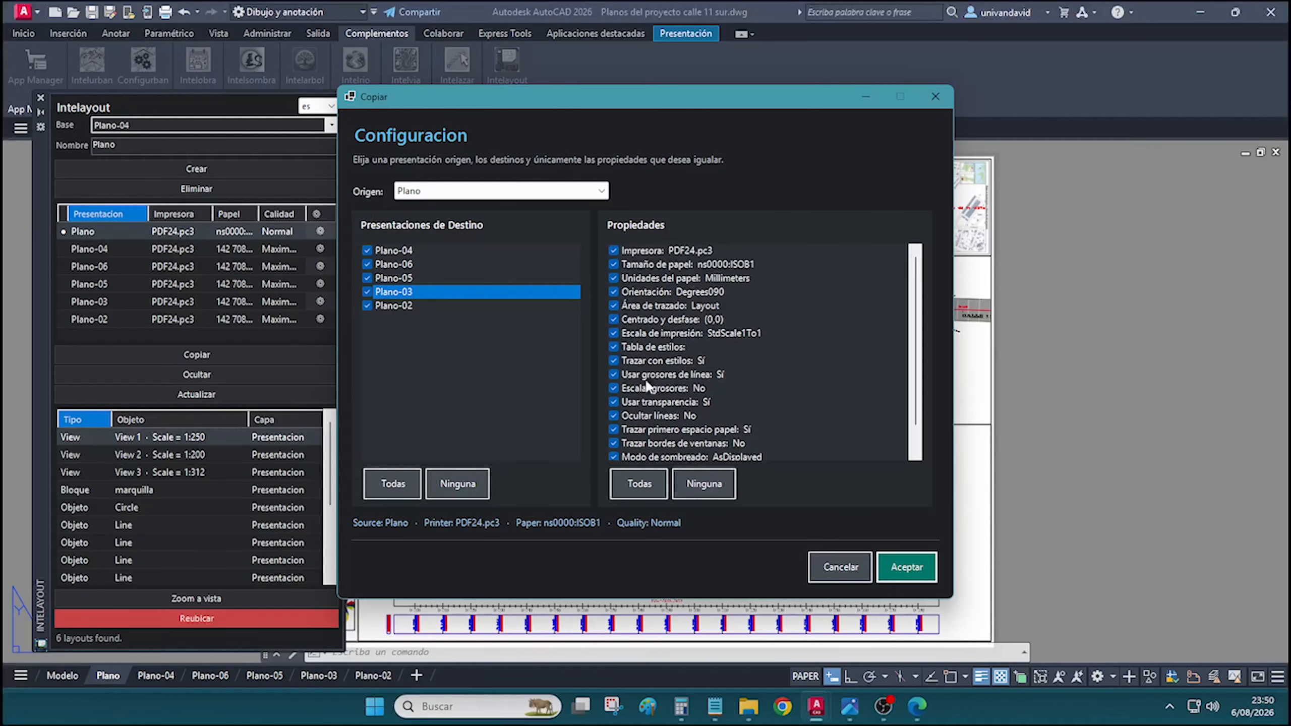
scroll(653, 422, "down", 1)
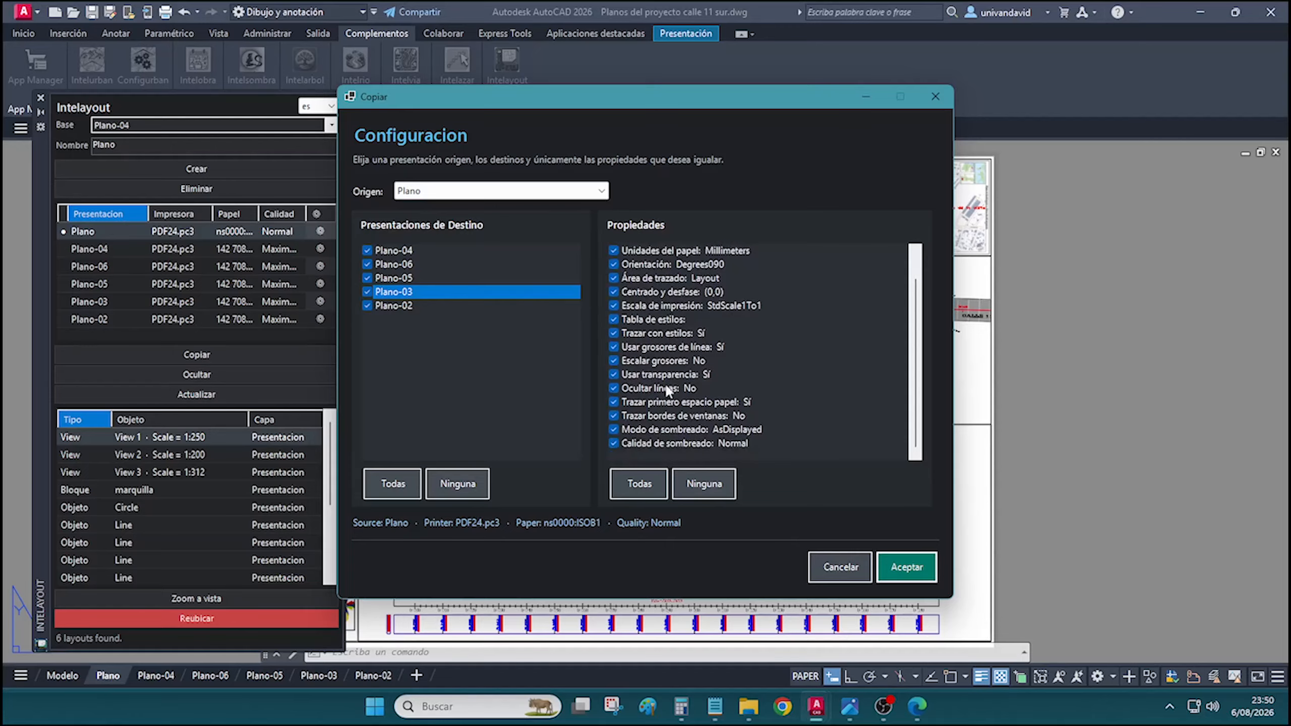
left_click(698, 484)
left_click(613, 430)
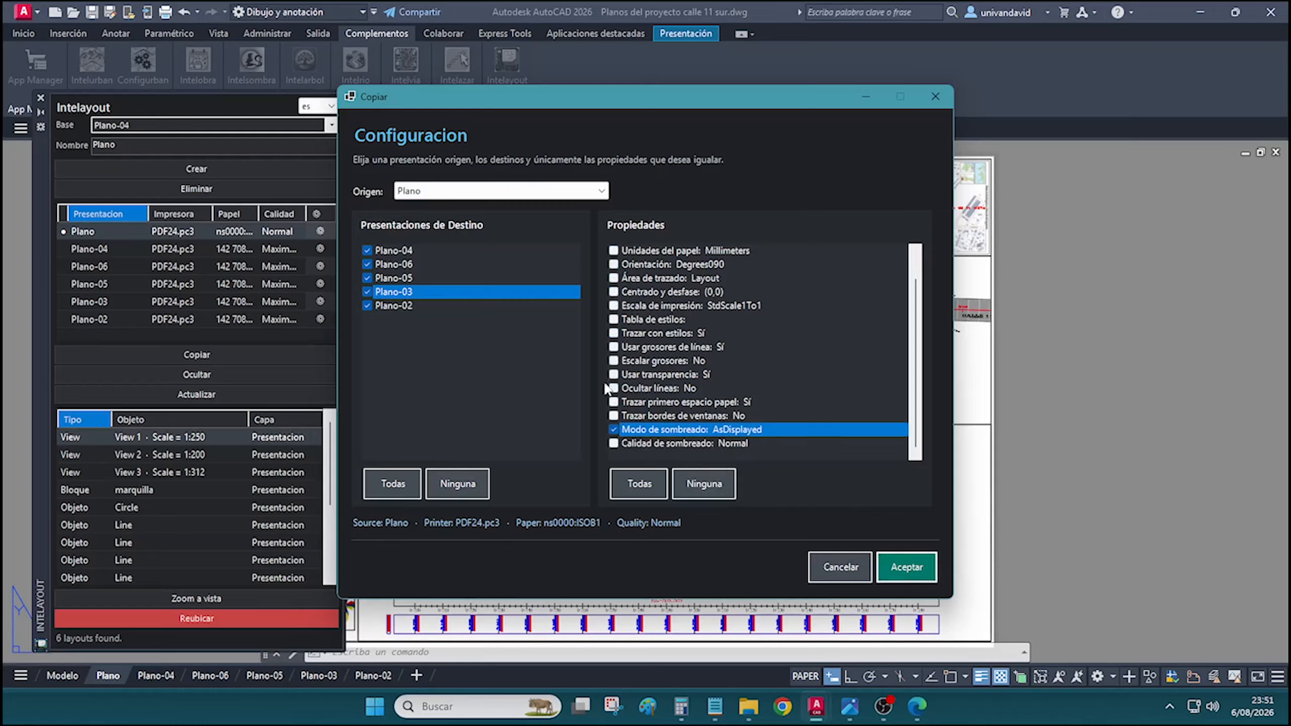
left_click(613, 374)
left_click(613, 319)
scroll(613, 292, "up", 1)
left_click(613, 306)
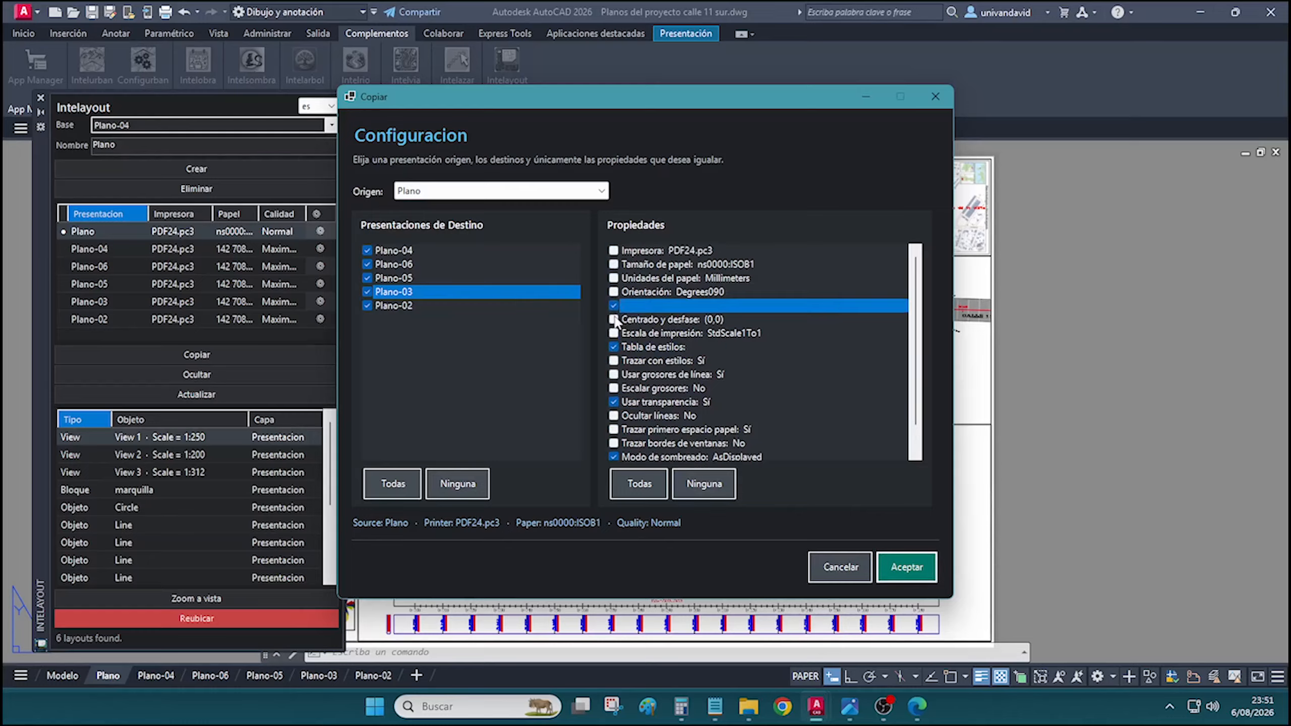
left_click(614, 251)
left_click(683, 487)
left_click(639, 483)
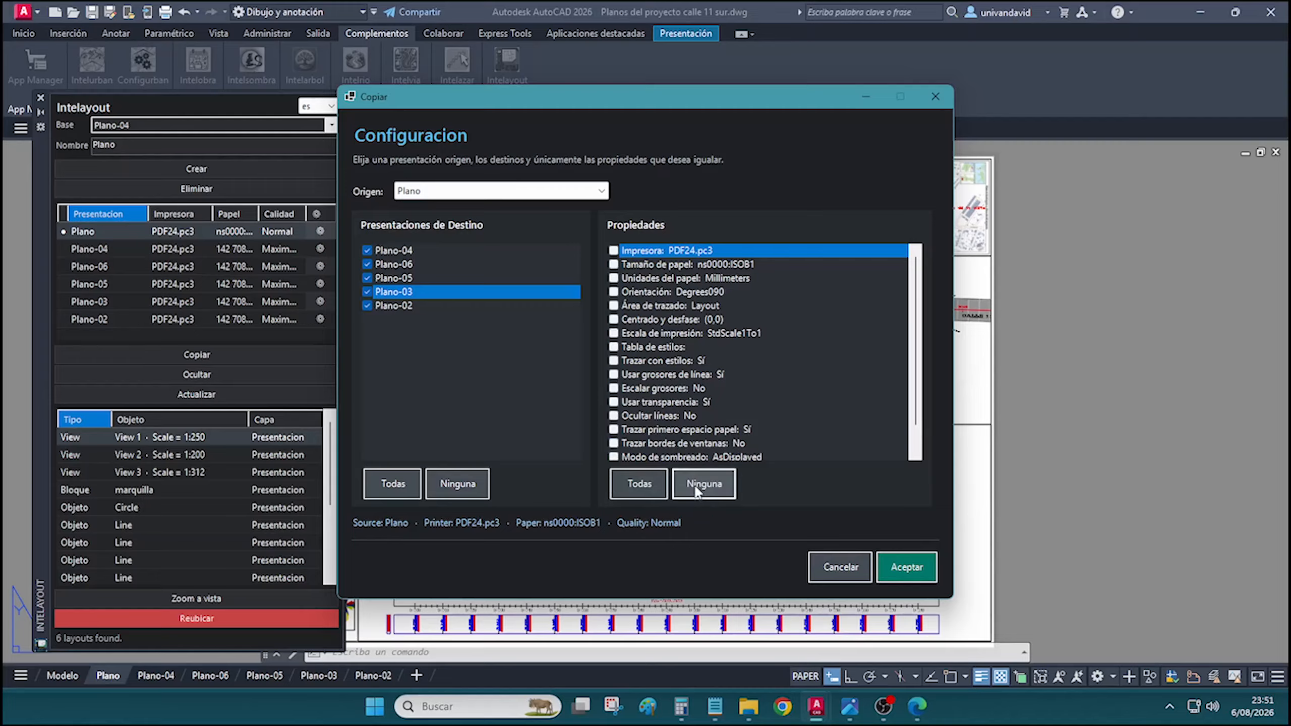
scroll(667, 326, "down", 1)
scroll(664, 325, "up", 1)
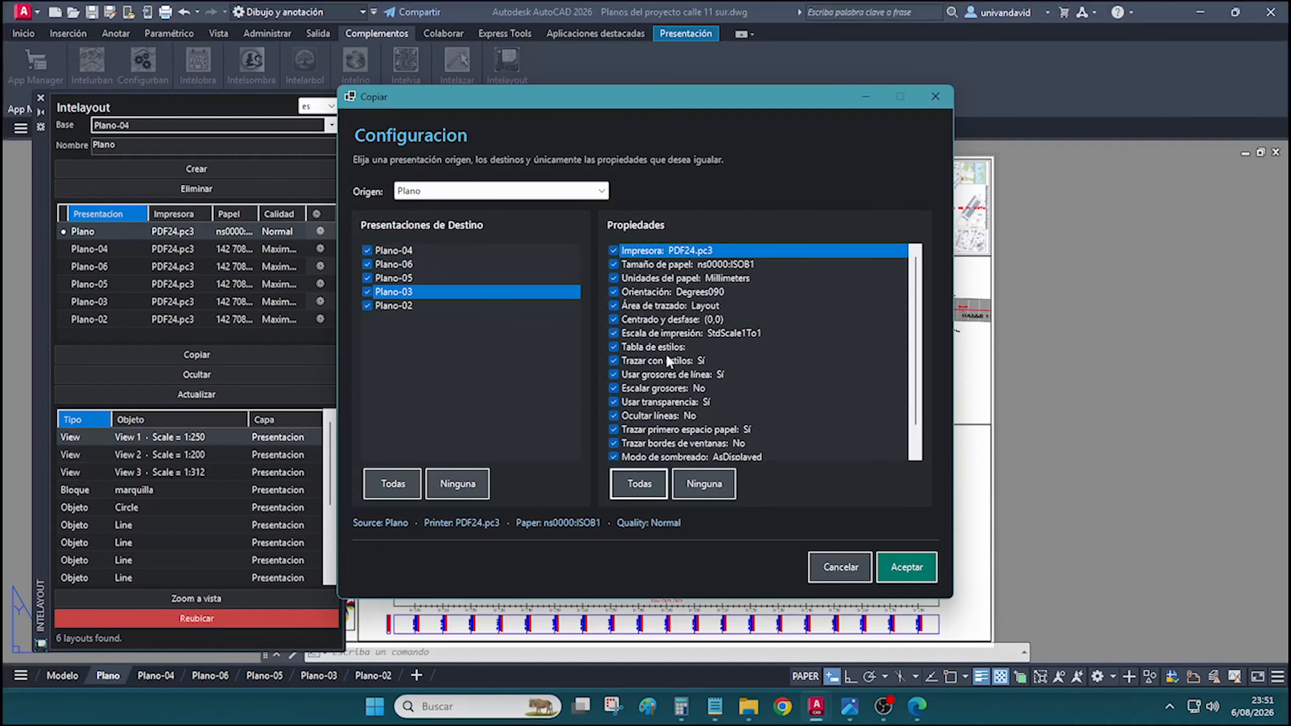
Copy only the Calidad de sombreado property (Normal) from Plano to all five destination layouts
scroll(665, 387, "down", 1)
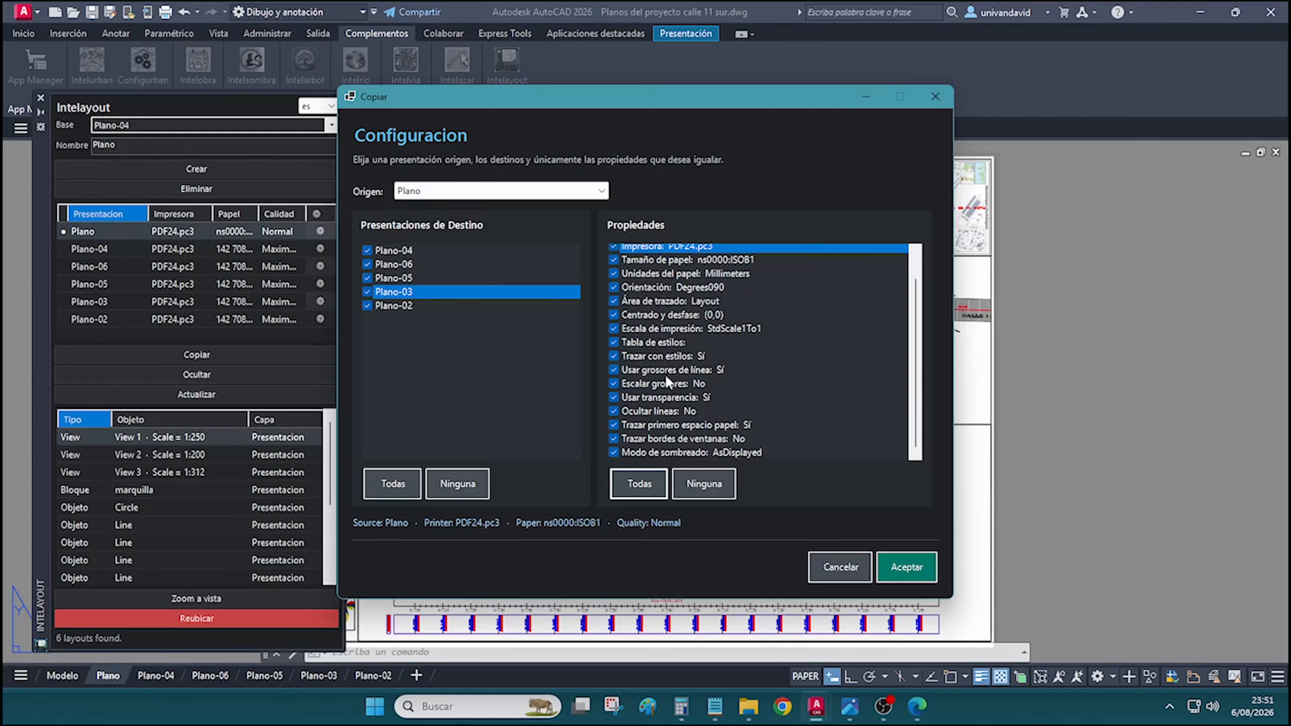
left_click(700, 484)
left_click(614, 443)
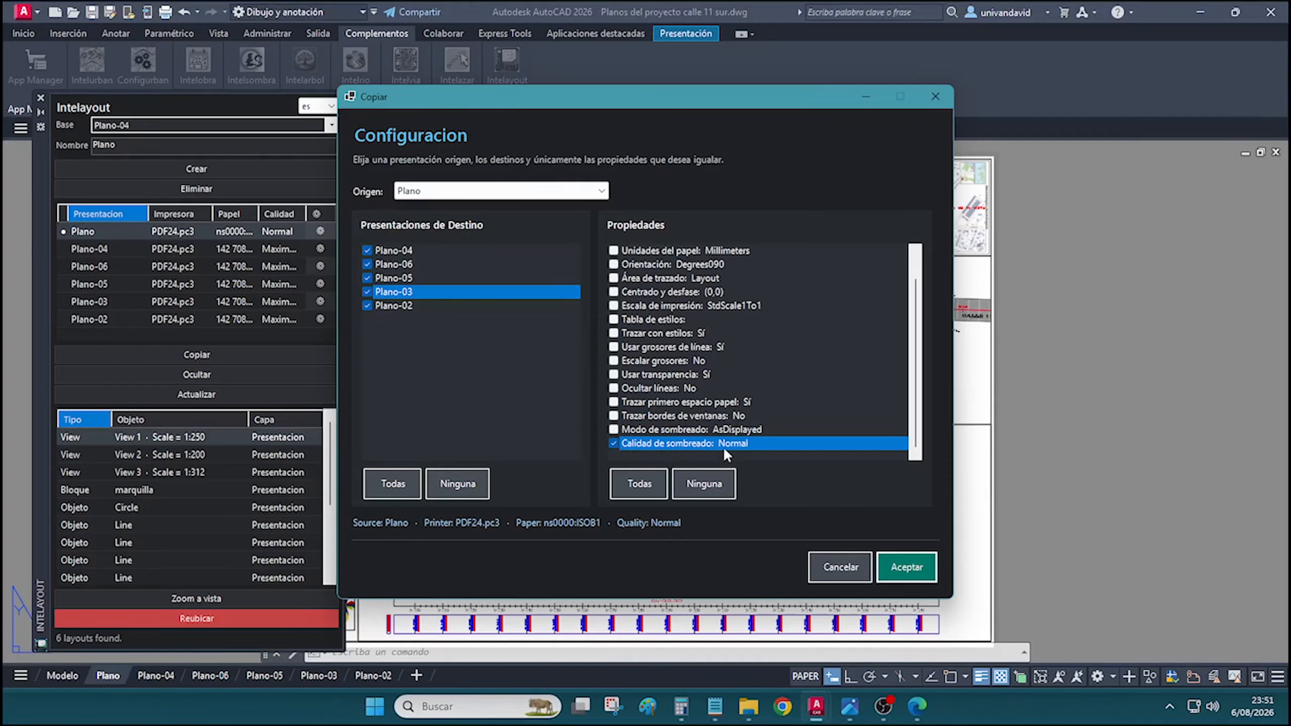
left_click(906, 567)
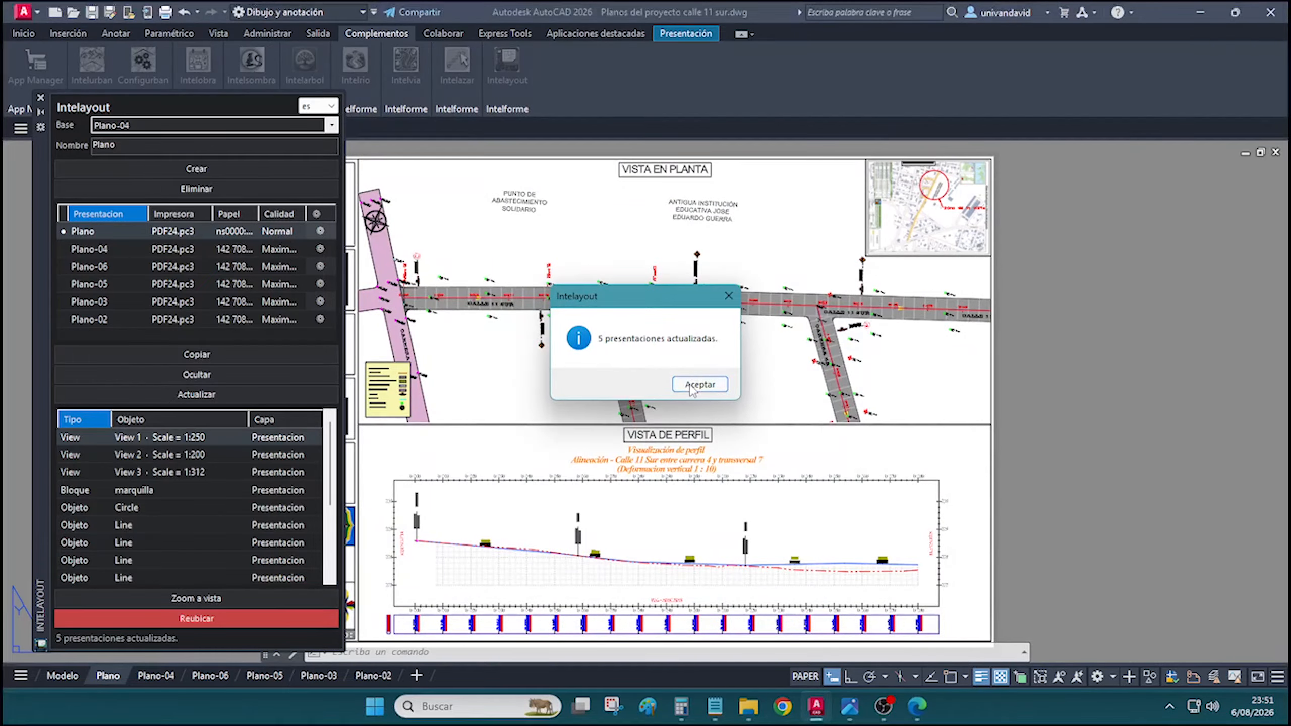
left_click(687, 386)
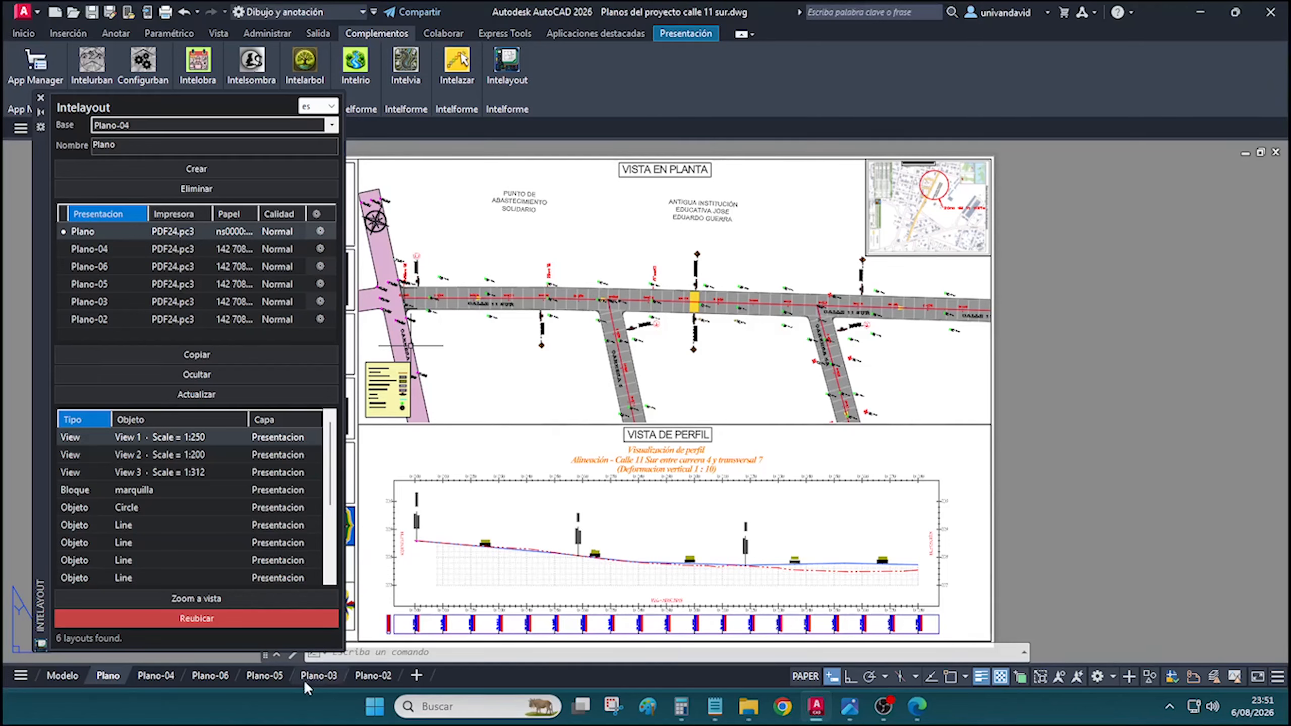
Check the shaded viewport quality in Plano's page setup, then leave the setup without changing it
right_click(110, 678)
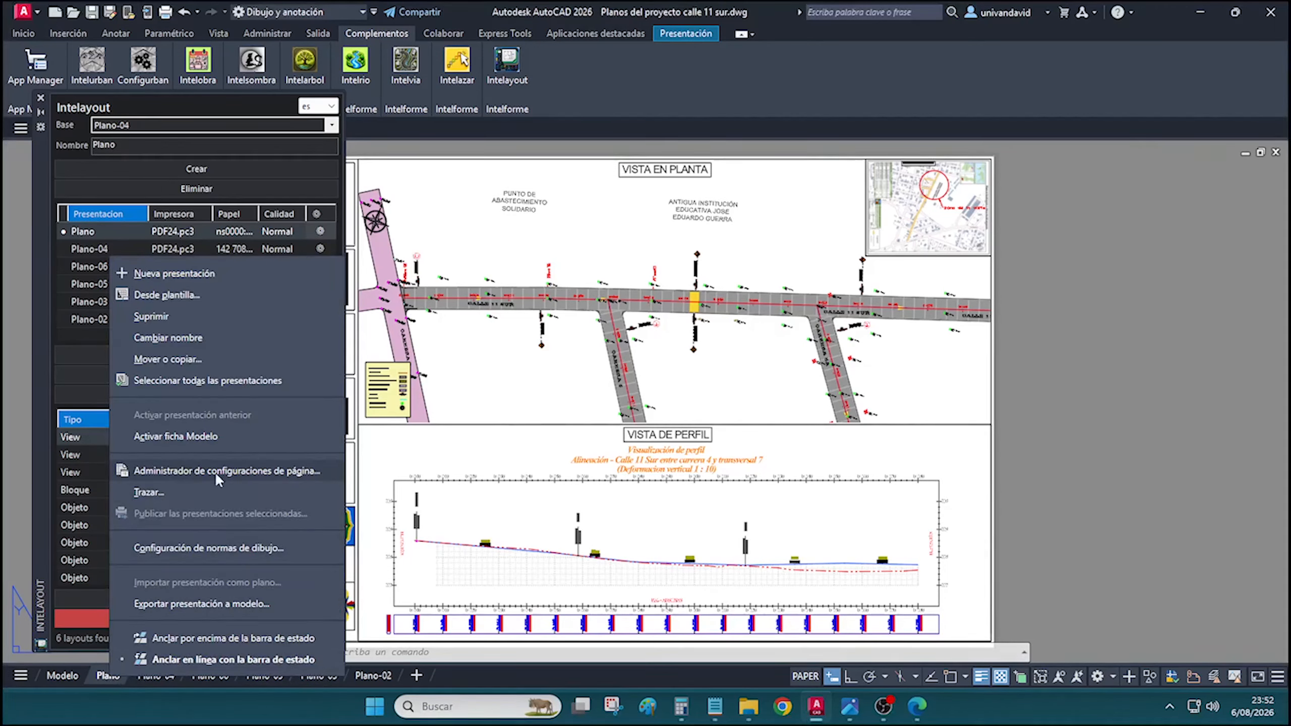
left_click(192, 474)
left_click(739, 388)
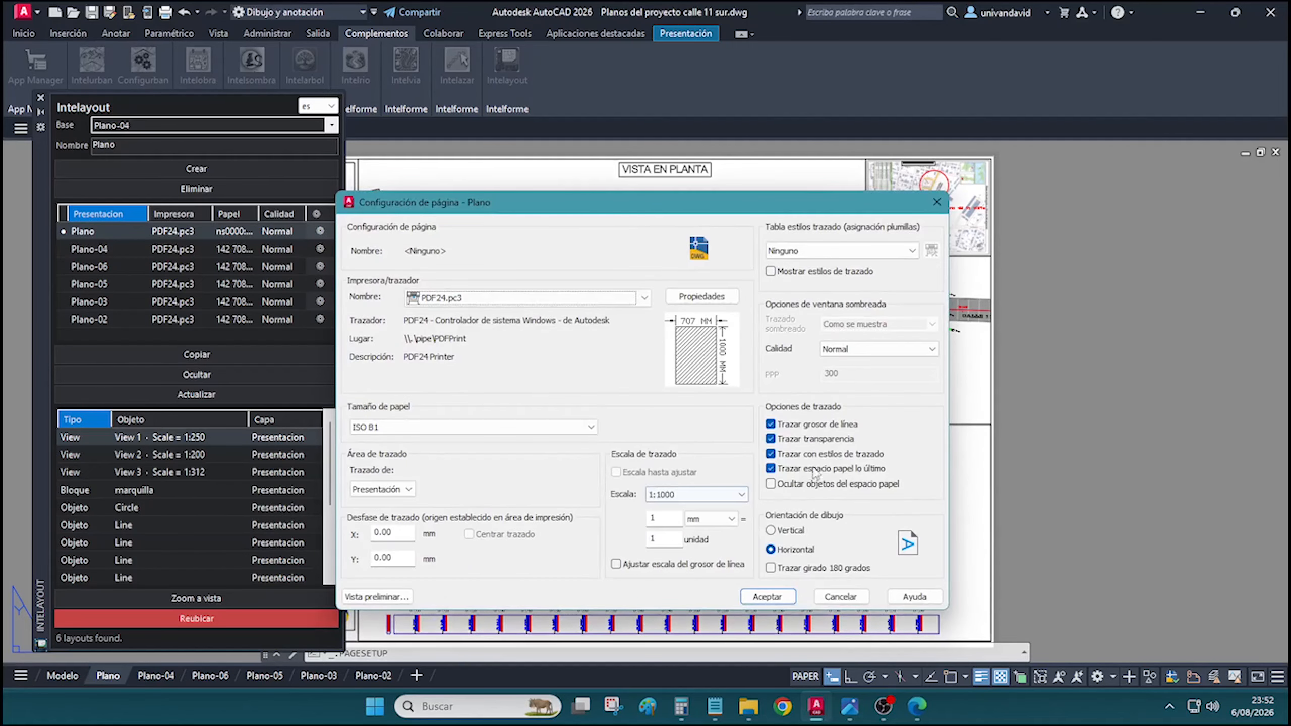
left_click(843, 349)
left_click(855, 352)
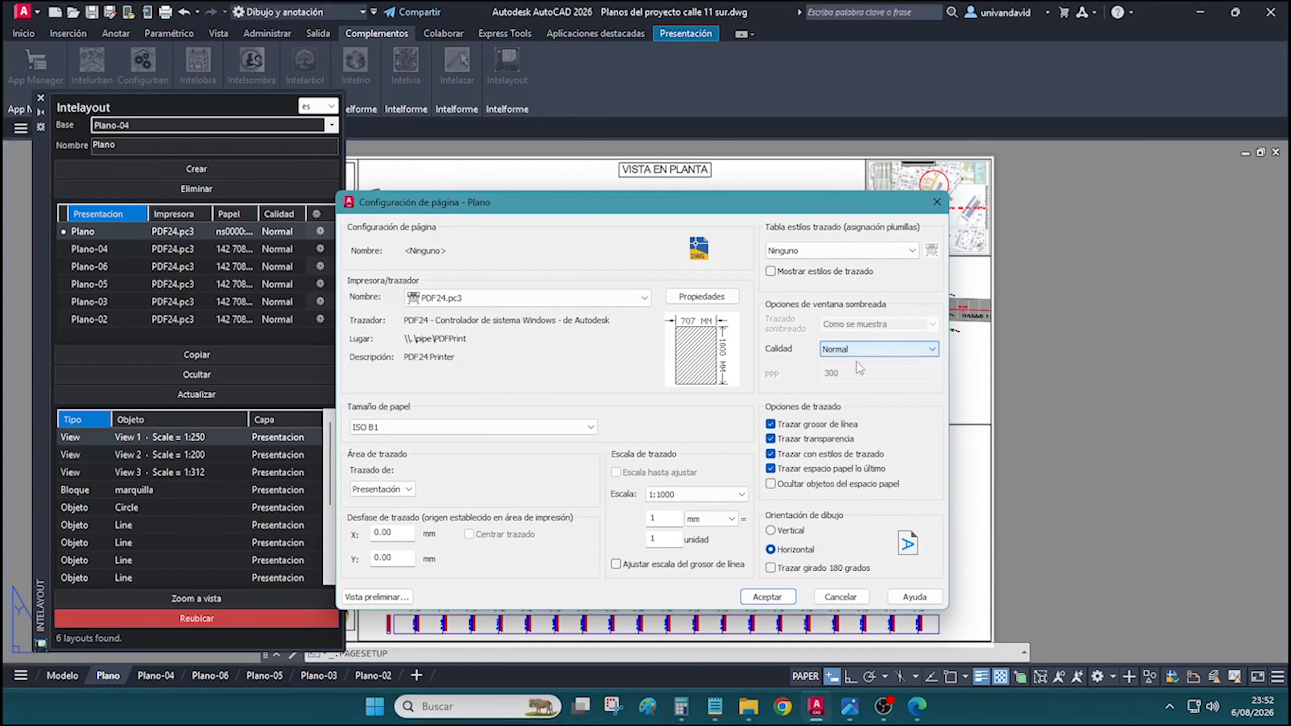
left_click(827, 598)
left_click(705, 564)
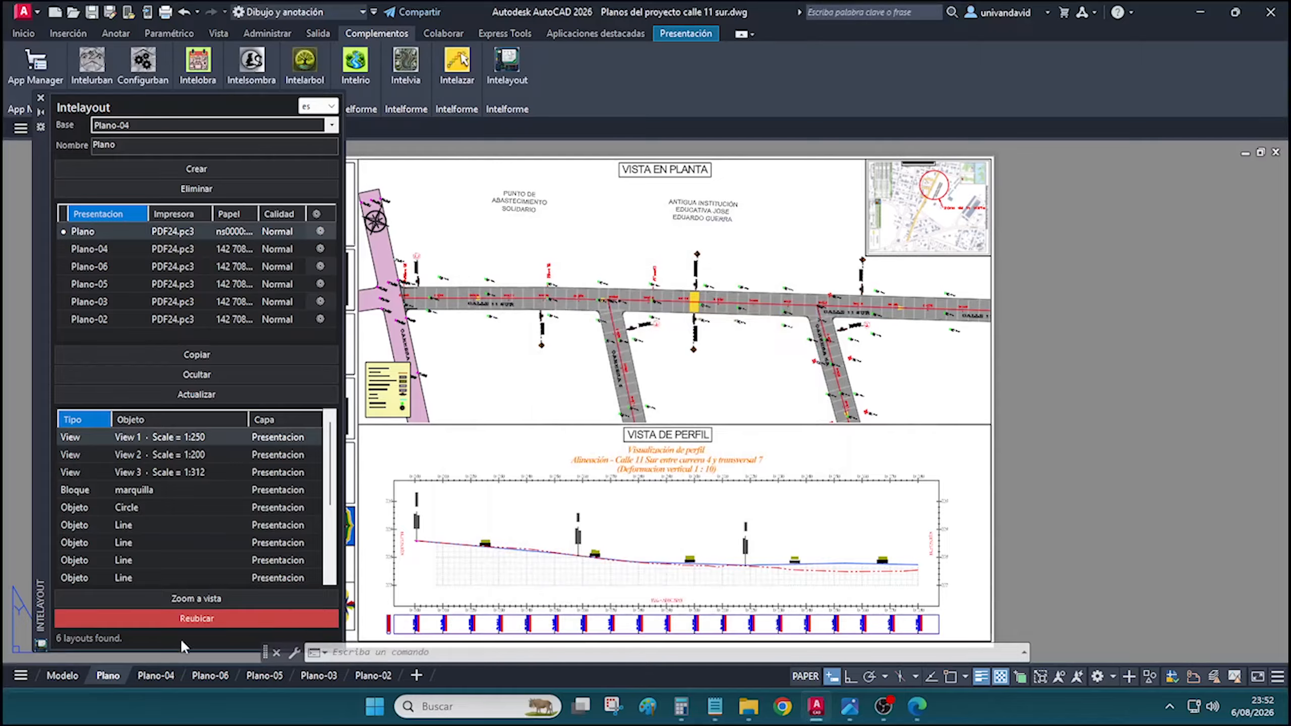
Review the page setups of layouts Plano-04 and Plano-06 after the quality copy
left_click(156, 675)
right_click(157, 676)
left_click(225, 472)
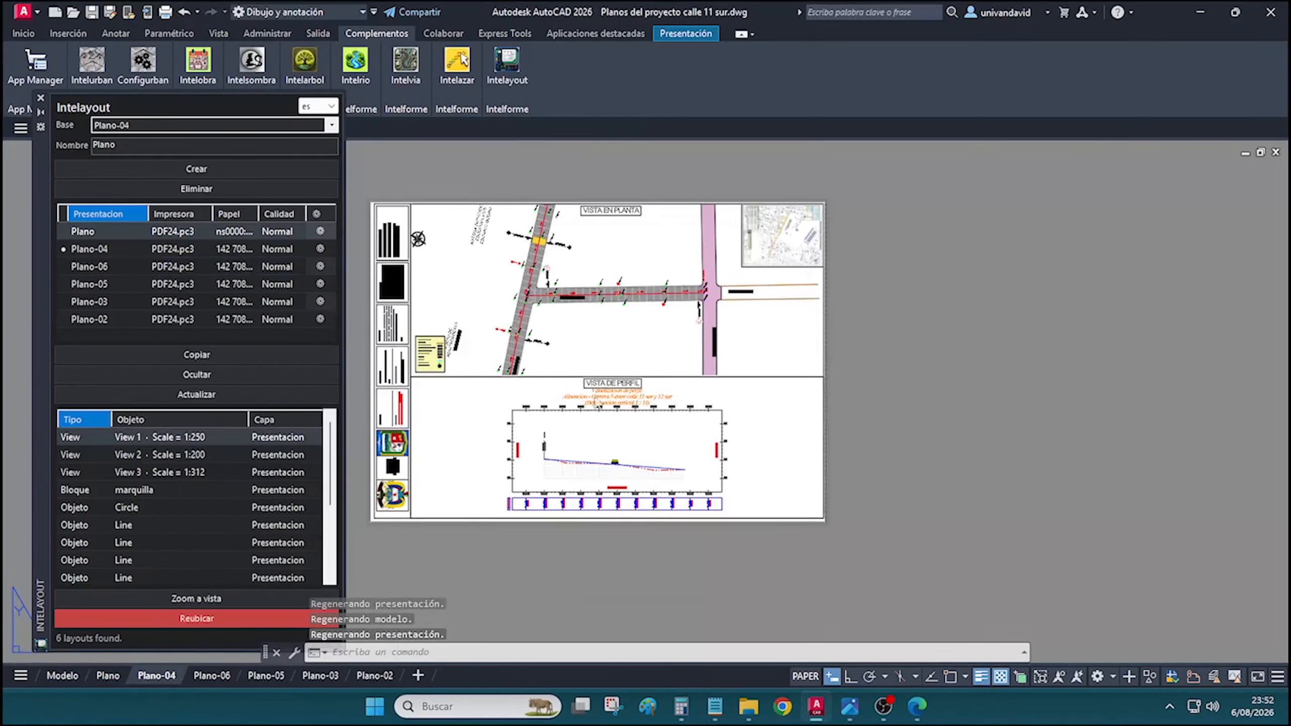
left_click(705, 564)
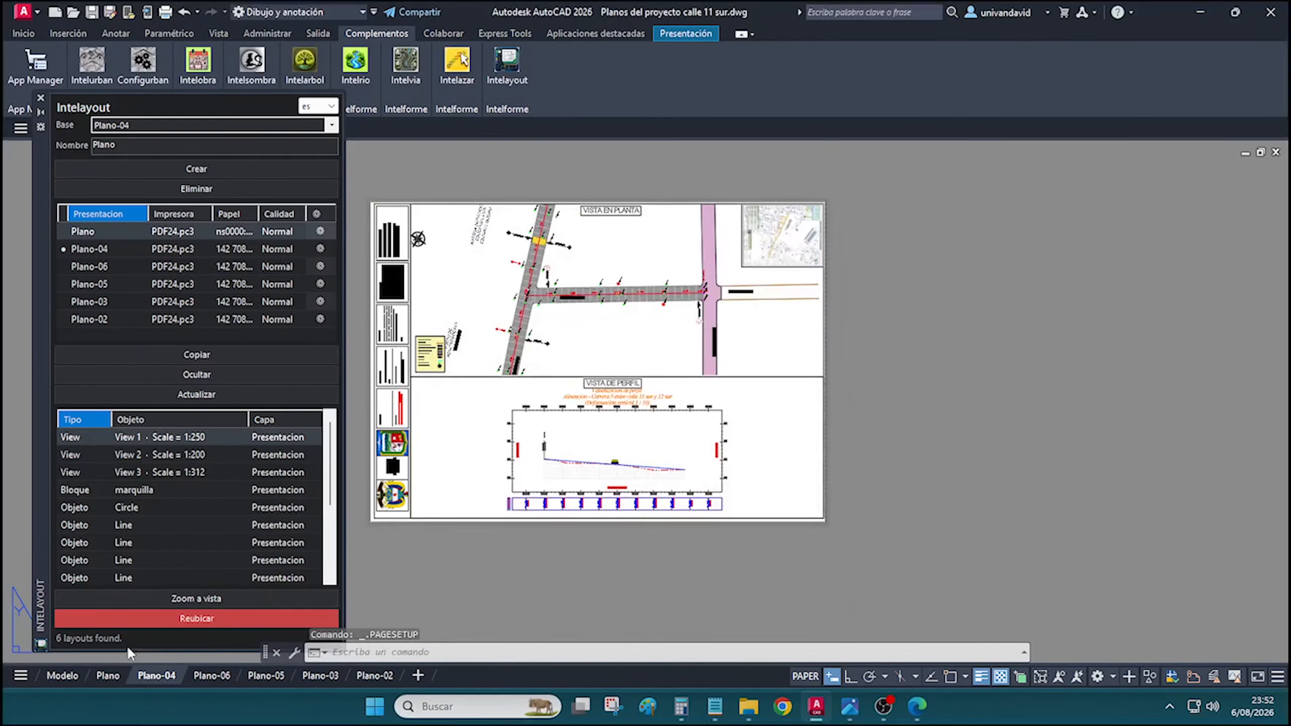
left_click(216, 676)
right_click(223, 678)
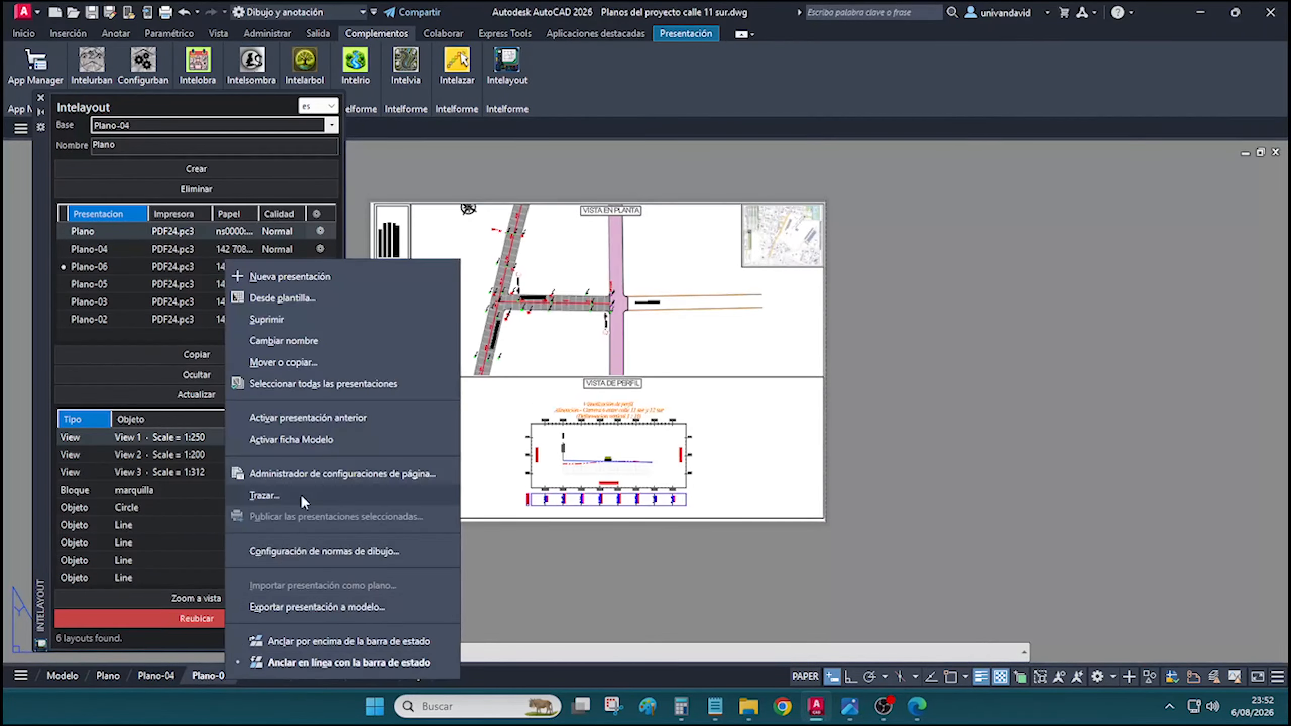
left_click(290, 467)
left_click(757, 390)
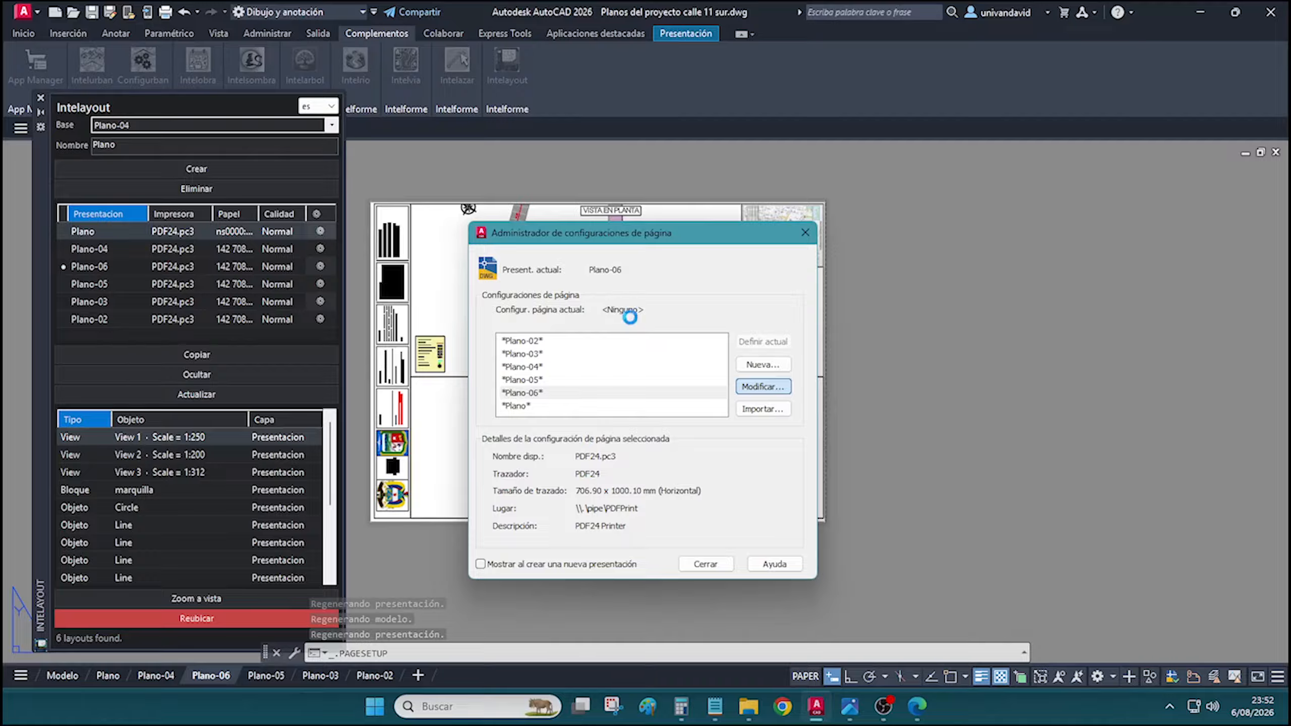
left_click(766, 597)
left_click(694, 565)
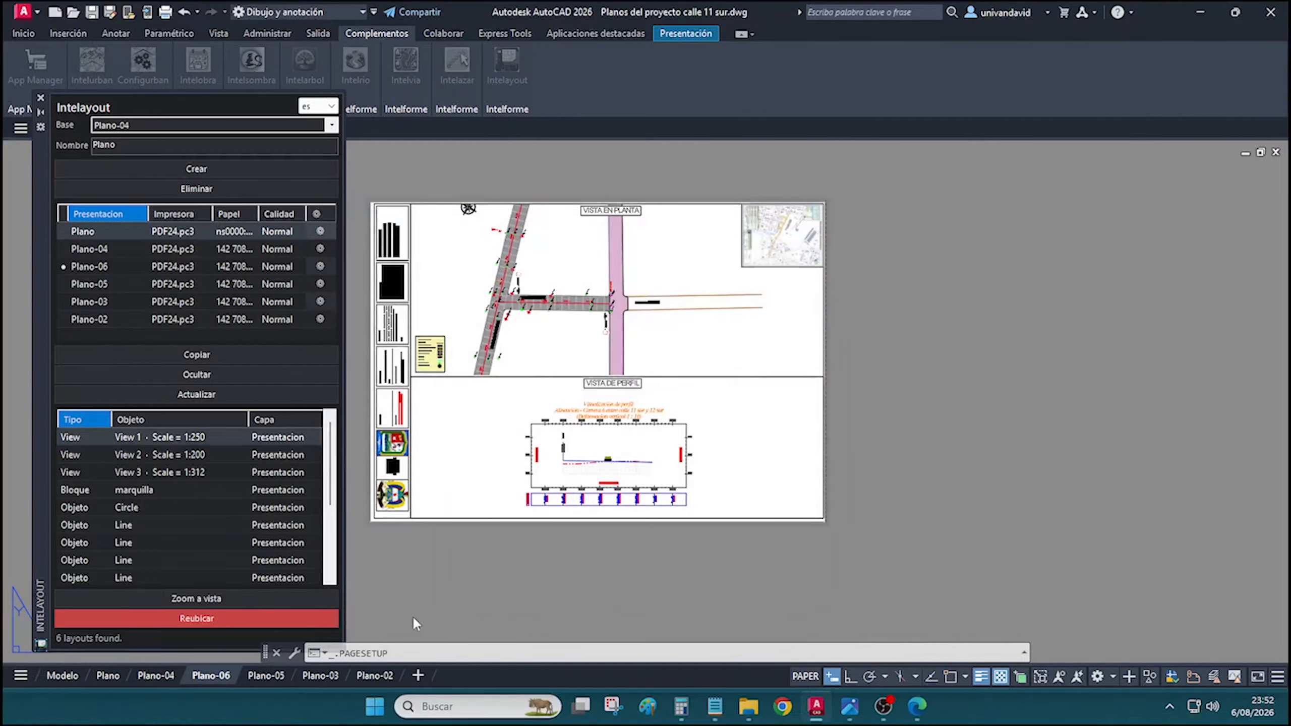
In model space, hide the layout view frames, examine the road plan without them, and show the frames again
left_click(62, 676)
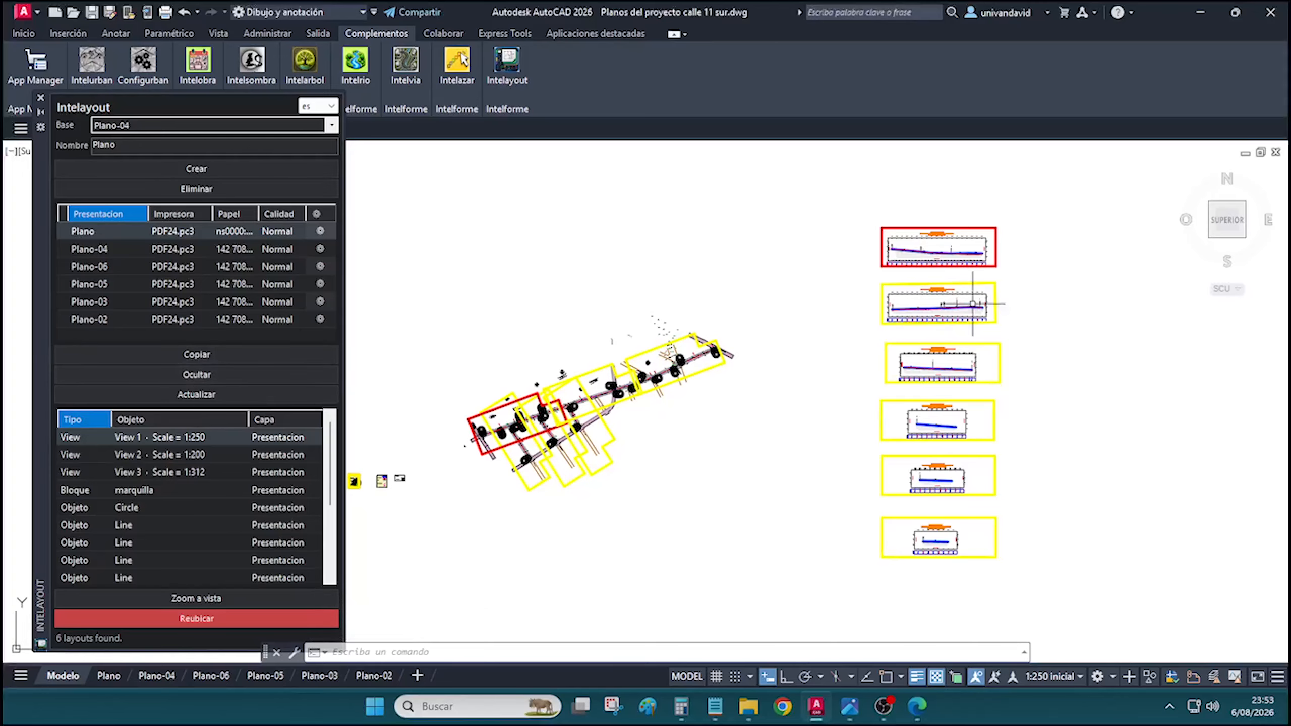
left_click(185, 375)
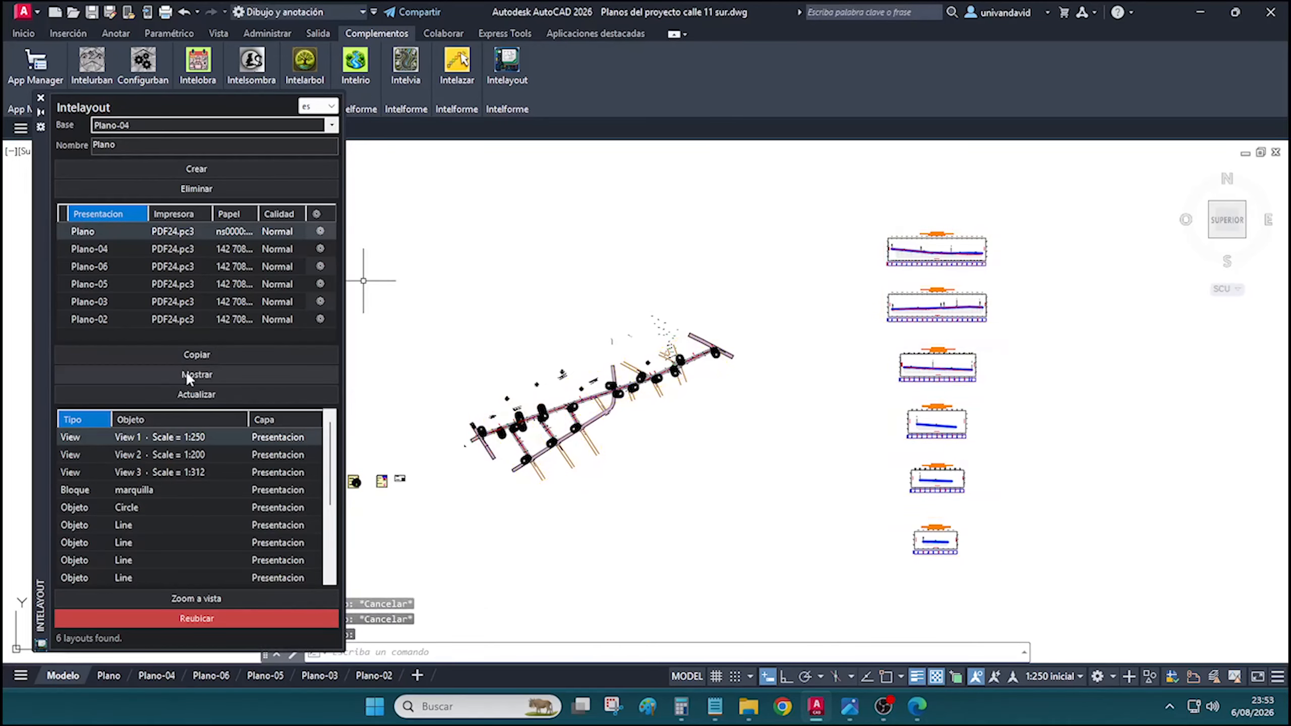
scroll(655, 437, "up", 10)
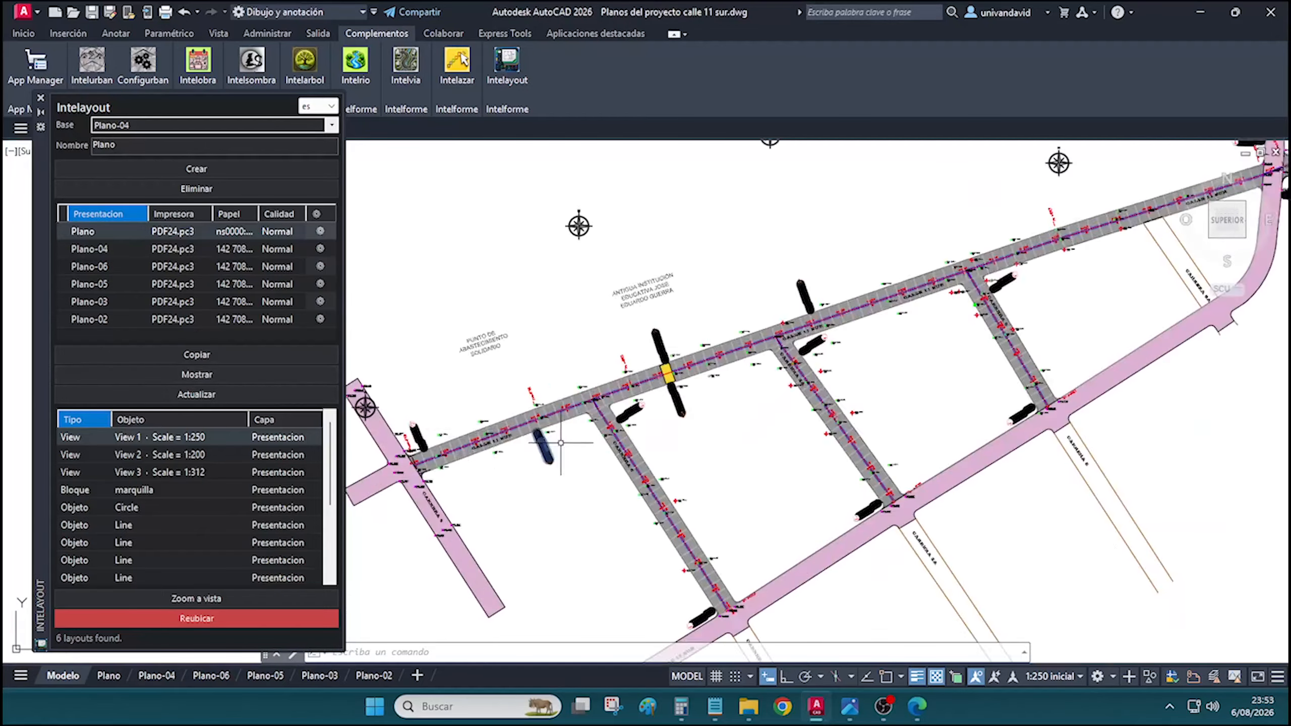
scroll(607, 280, "down", 15)
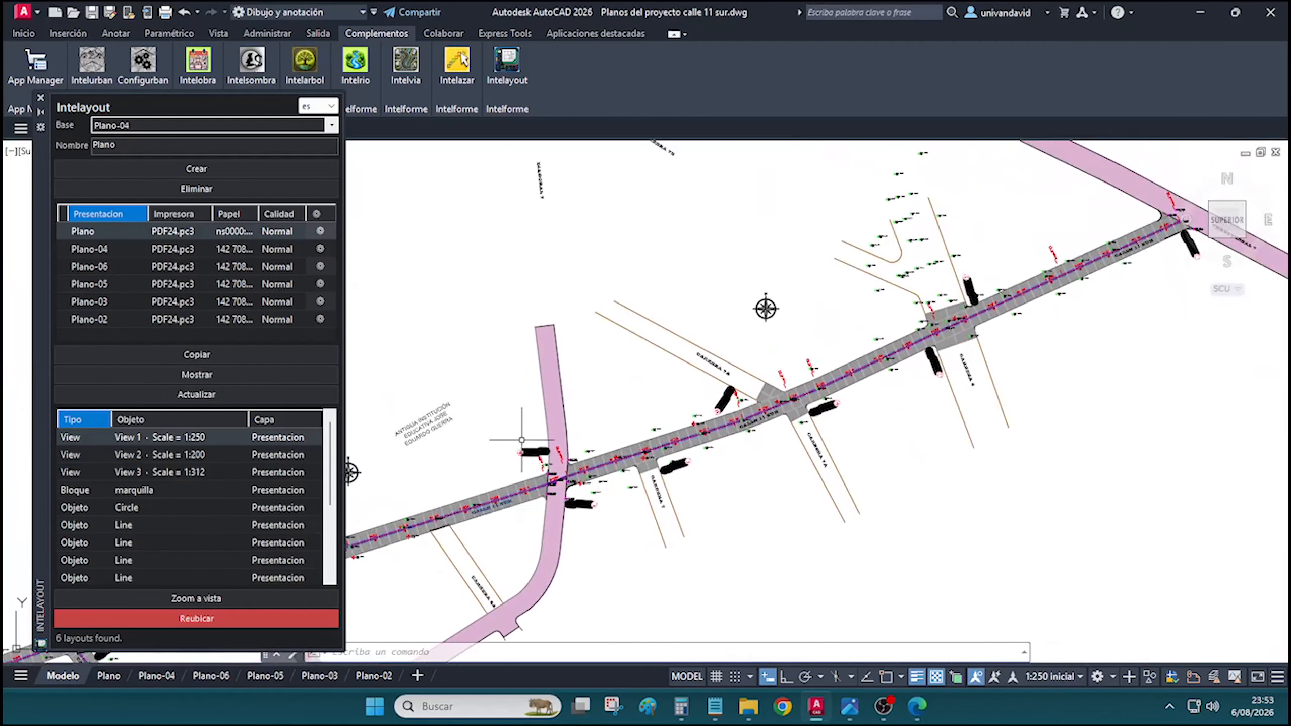
left_click(197, 376)
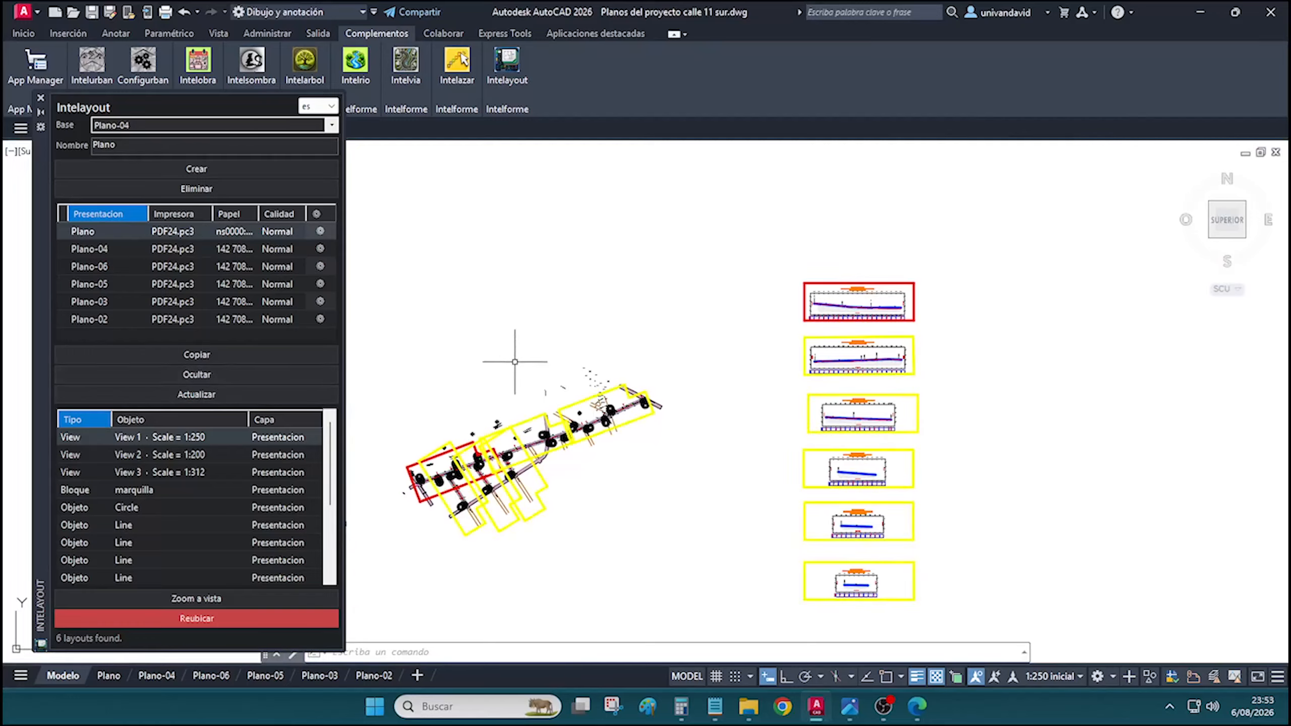
scroll(827, 447, "up", 5)
scroll(703, 412, "down", 5)
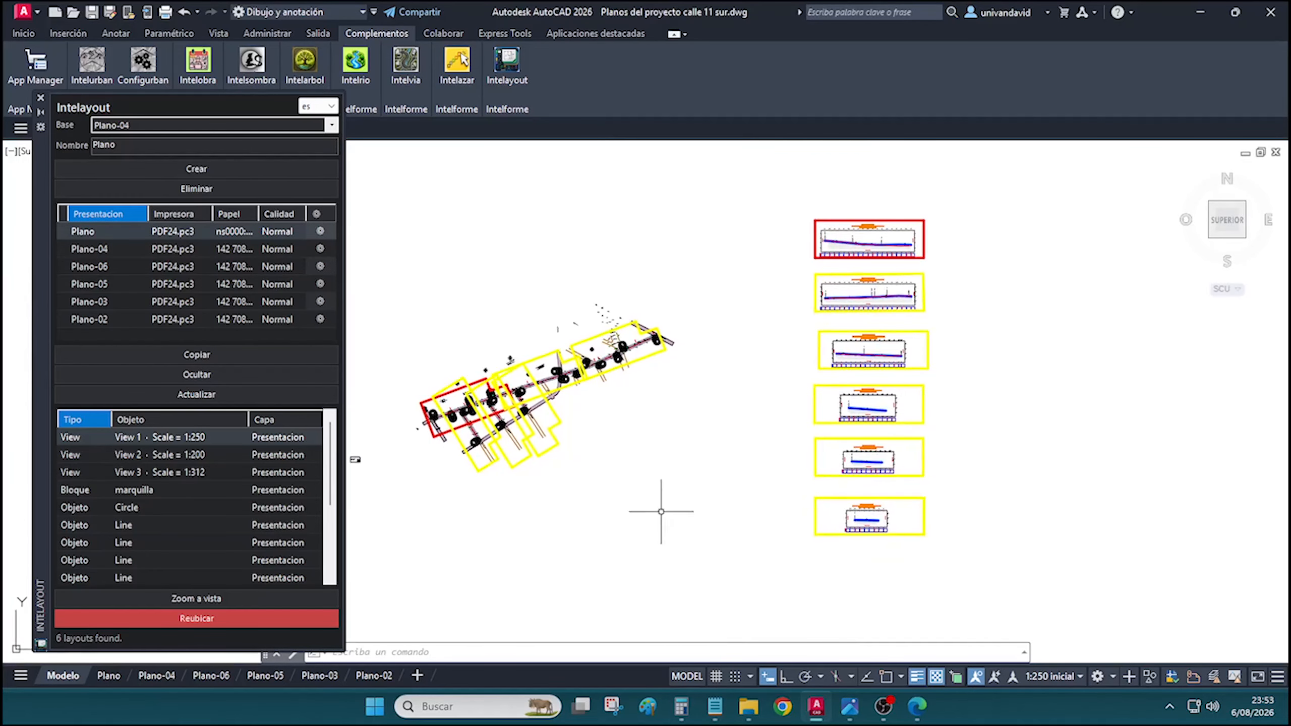
Hide the view frames, compare model space with layout Plano, and restore the frames in model space
left_click(177, 374)
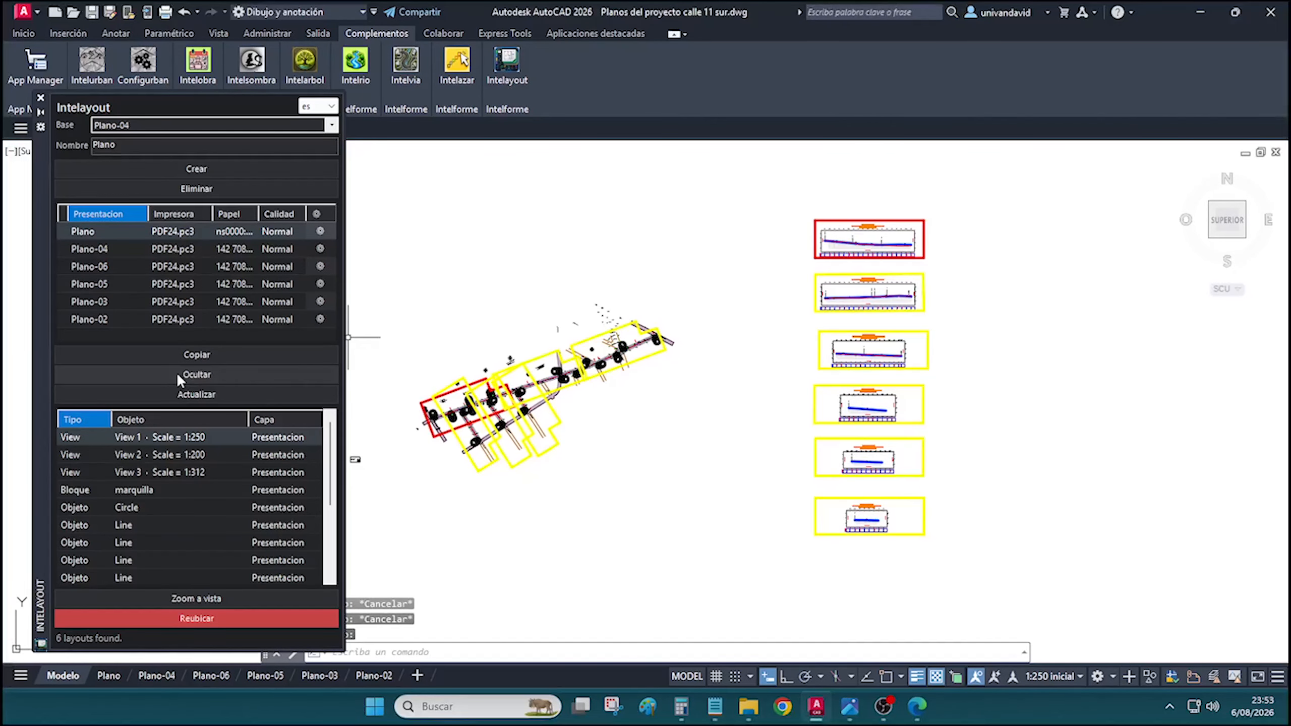
left_click(177, 374)
left_click(175, 372)
left_click(107, 676)
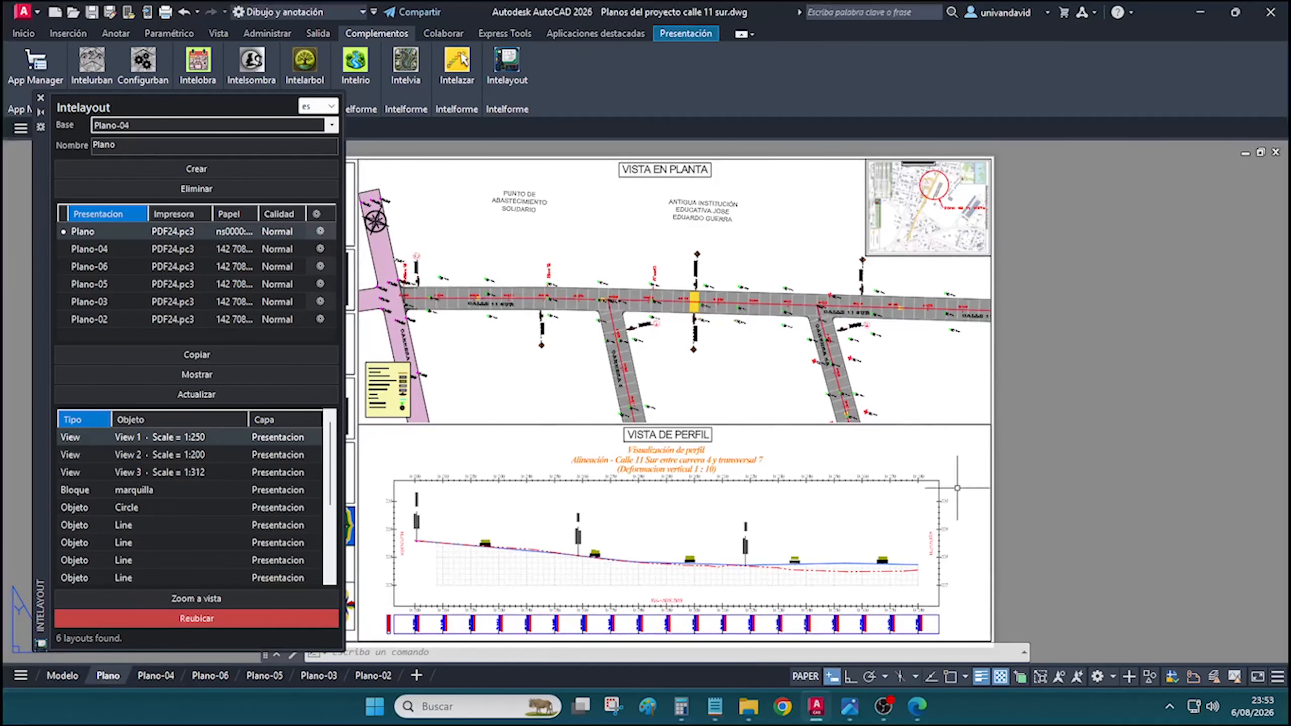
left_click(62, 675)
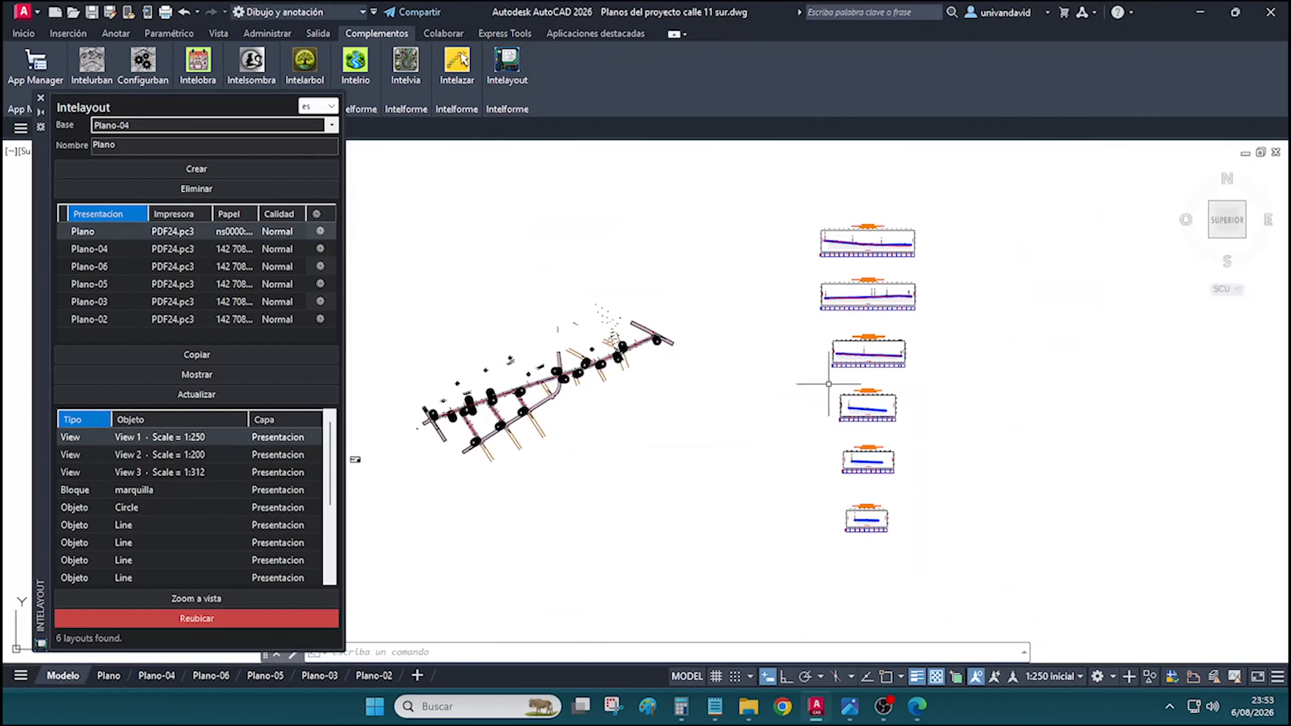
left_click(109, 675)
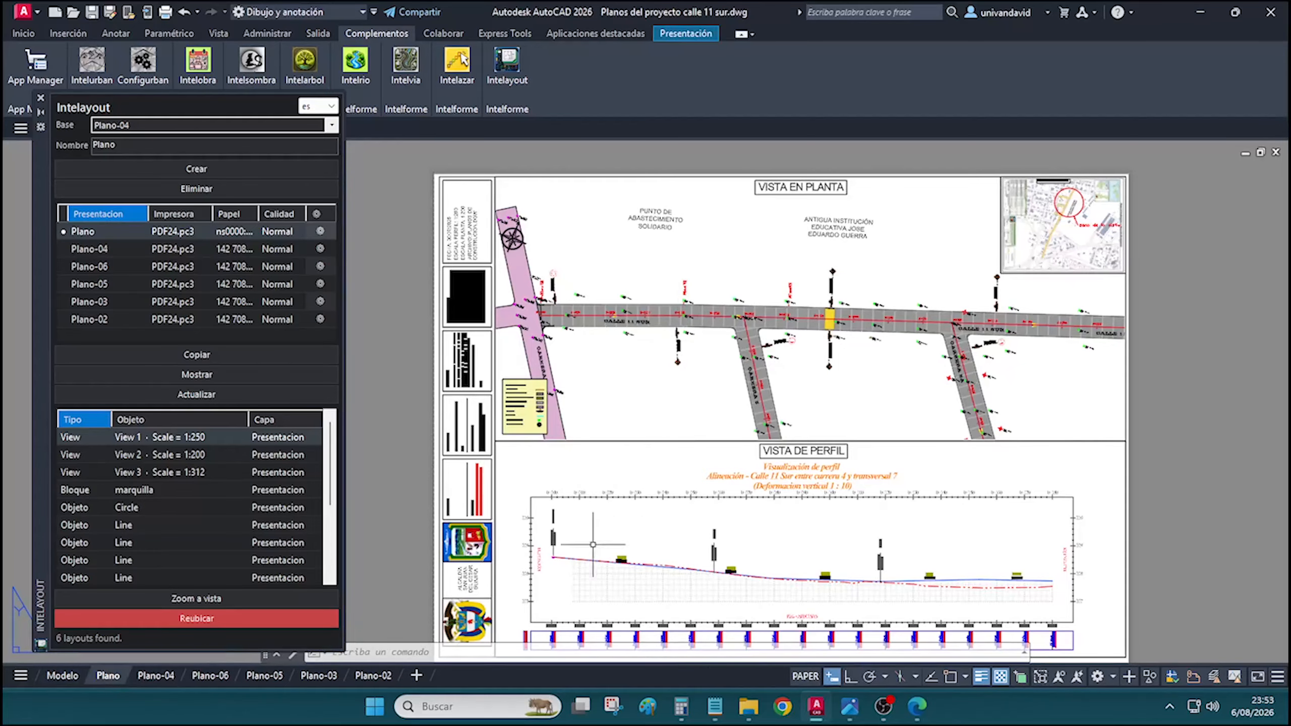
left_click(75, 677)
left_click(169, 374)
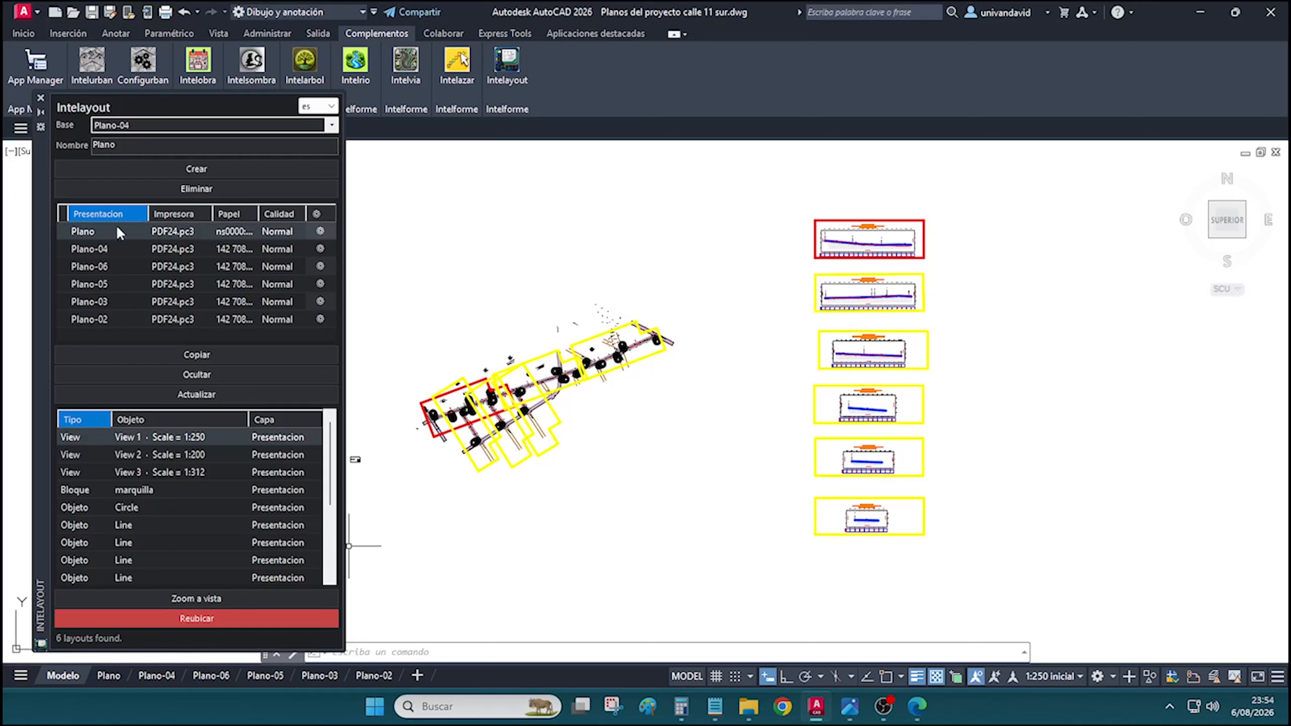
Reorder the layouts as Plano-06, Plano-05, Plano-04, Plano-03, Plano-02, Plano and apply the order to the drawing
left_click_drag(113, 233, 115, 264)
left_click_drag(106, 327, 116, 278)
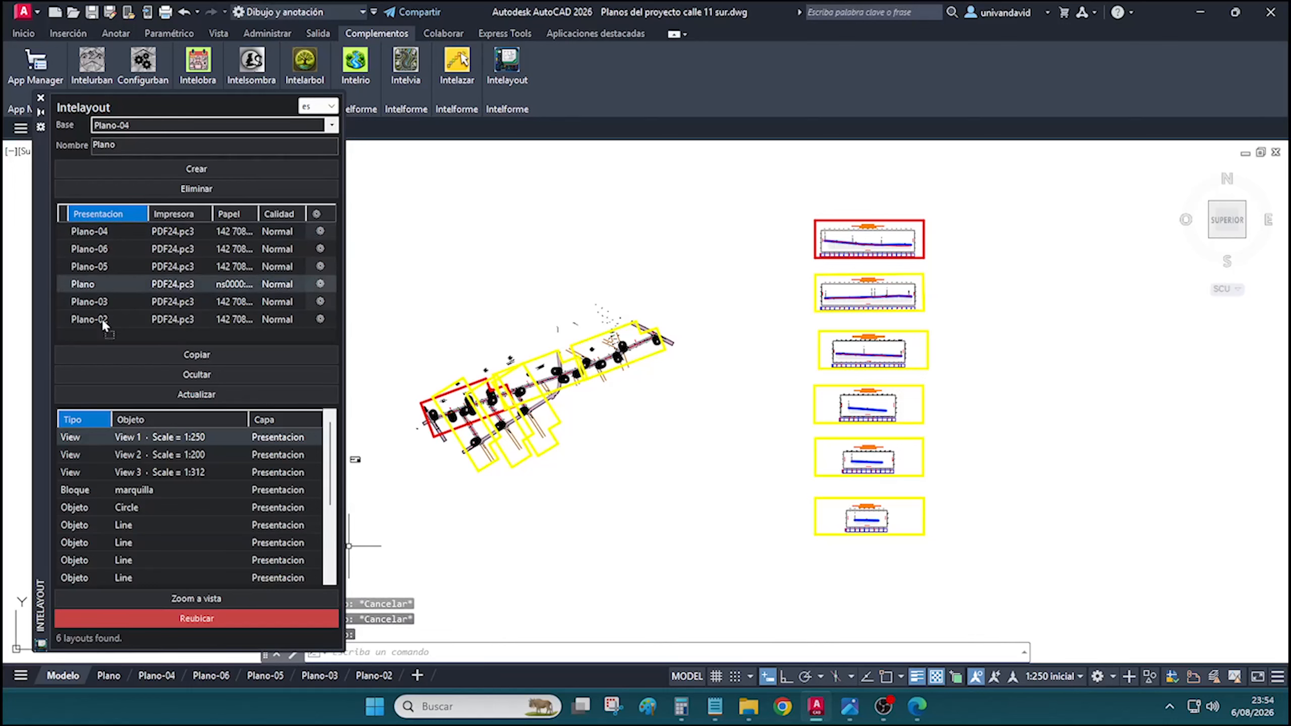
left_click_drag(102, 321, 103, 321)
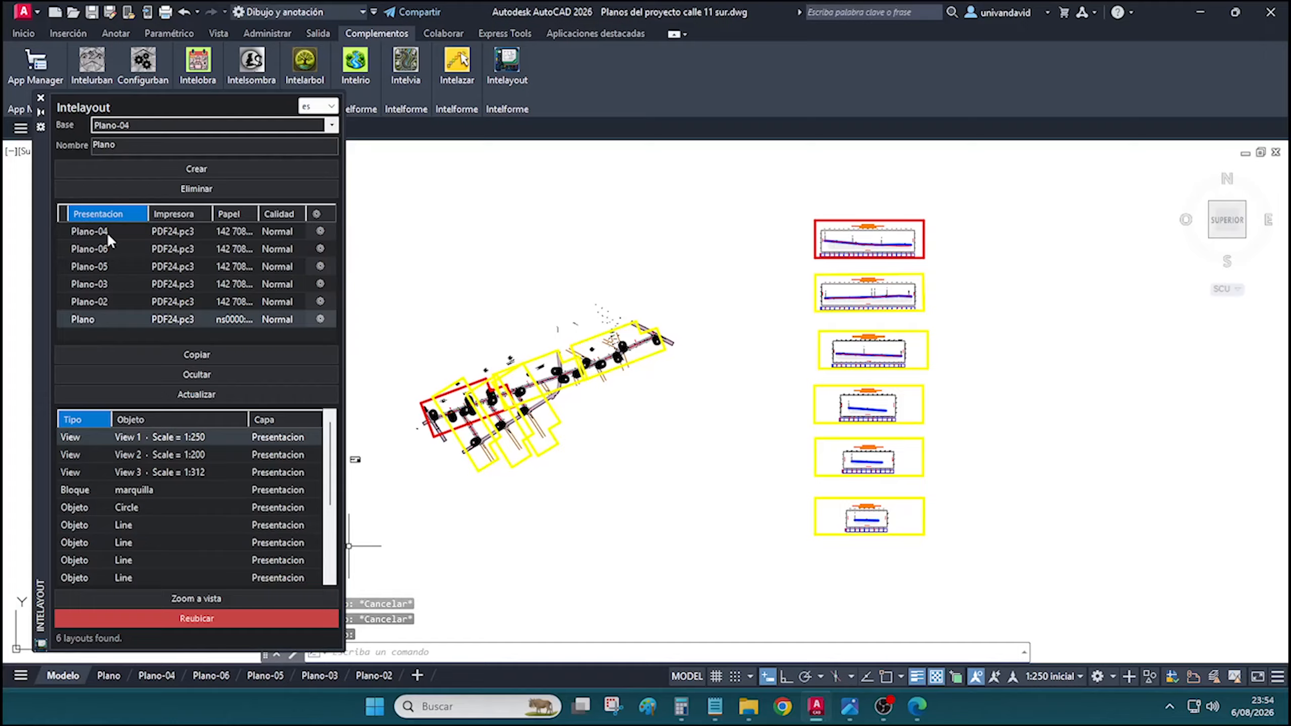
left_click_drag(109, 230, 110, 270)
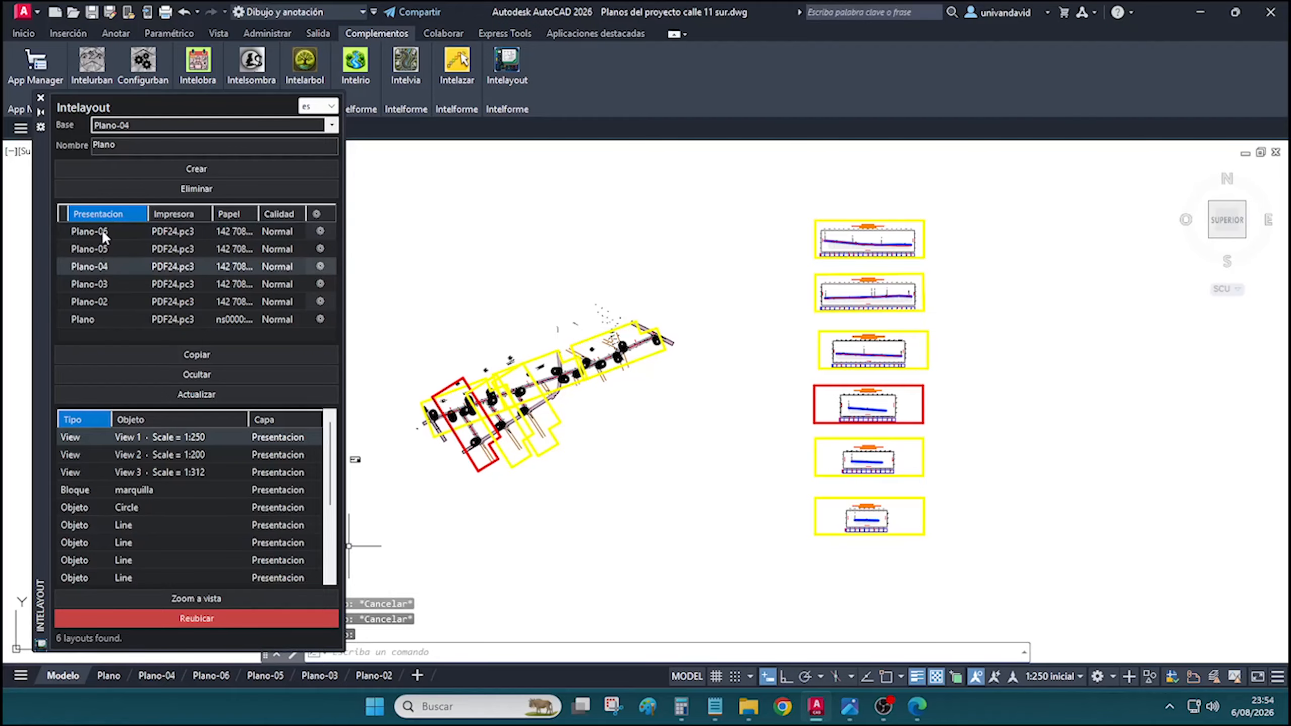
left_click(83, 319)
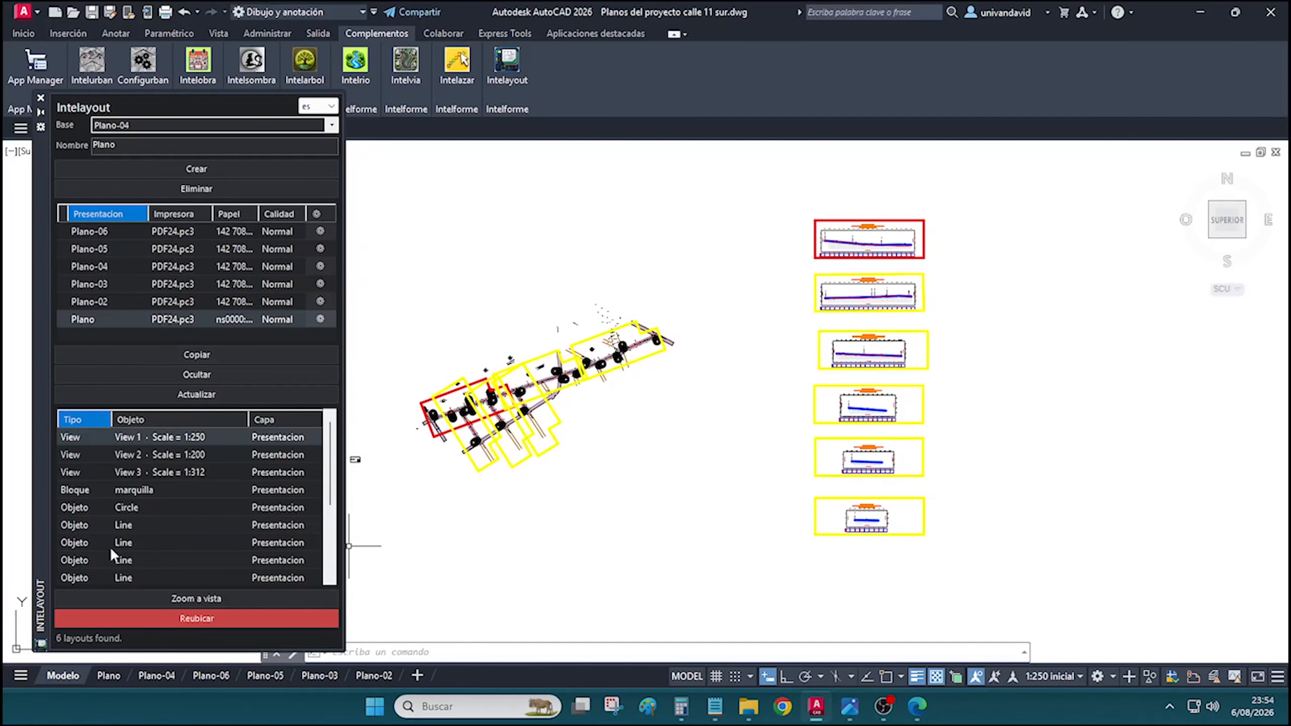
left_click(181, 394)
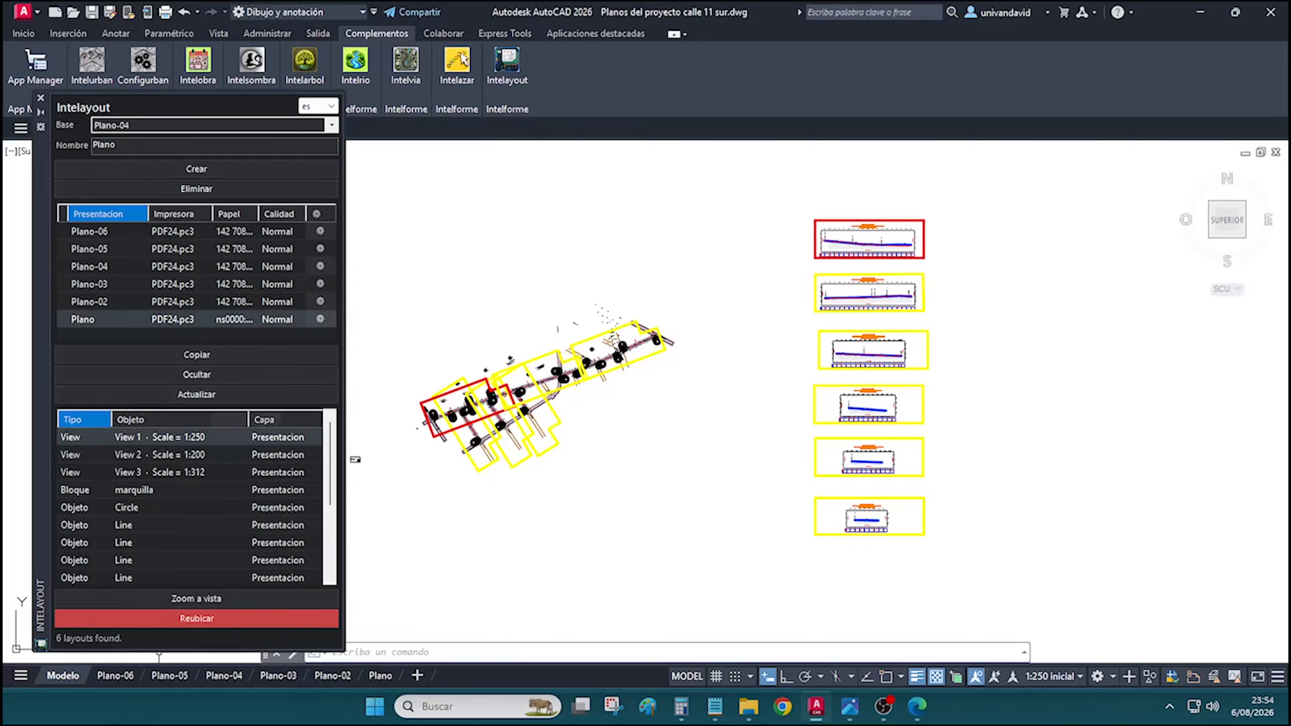
Move Plano back to the start of the layout order, apply it, and view layout Plano-02 before returning to model space
left_click_drag(82, 318, 119, 231)
left_click(180, 389)
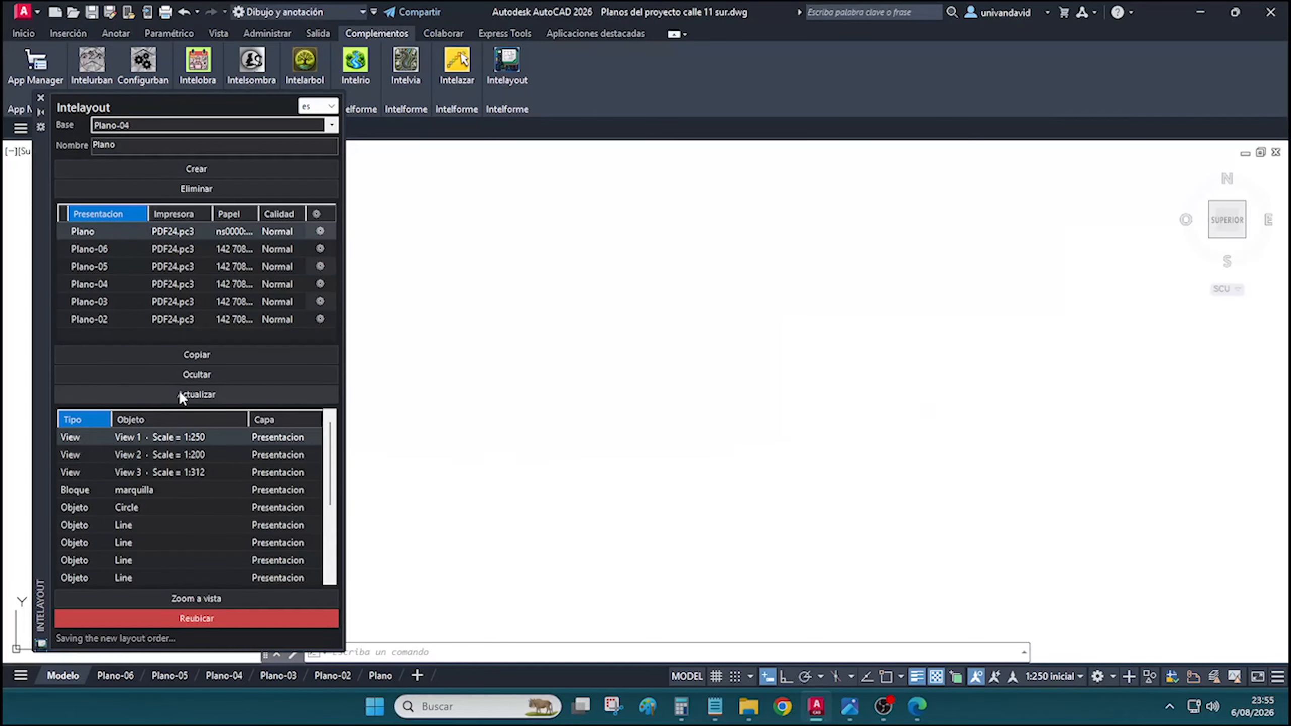
left_click(102, 318)
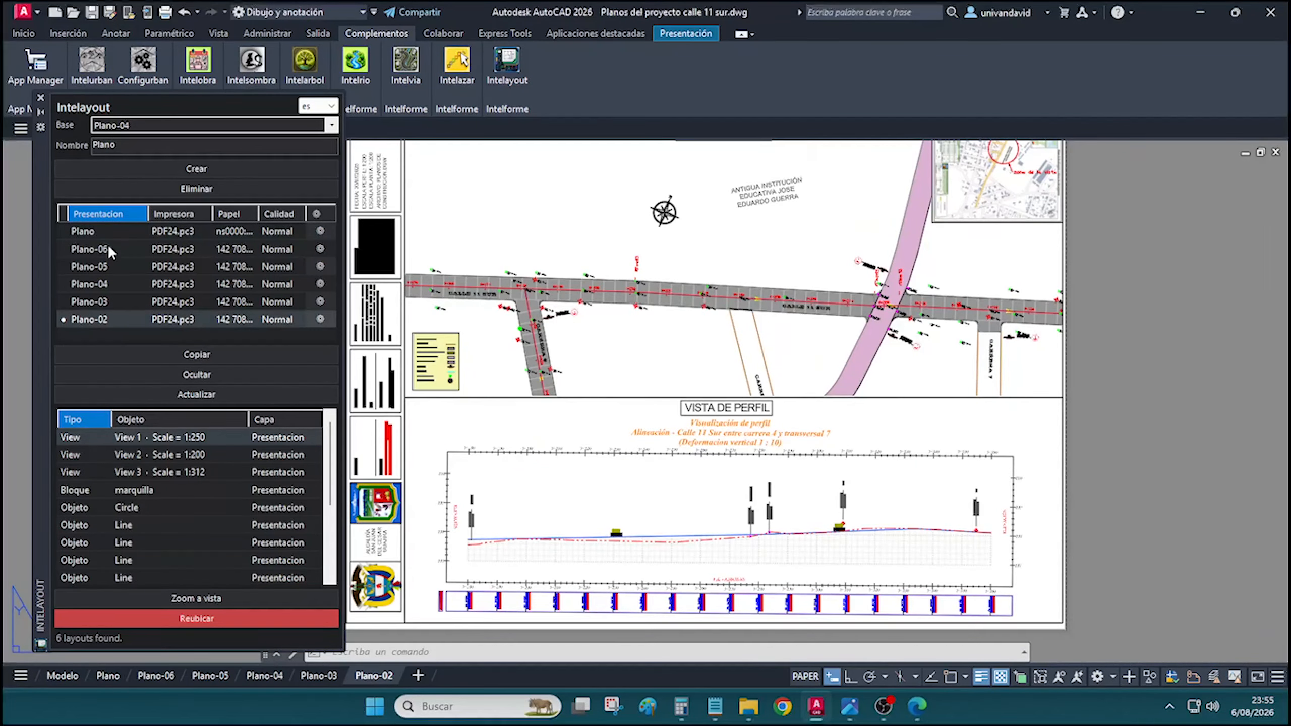
left_click(58, 676)
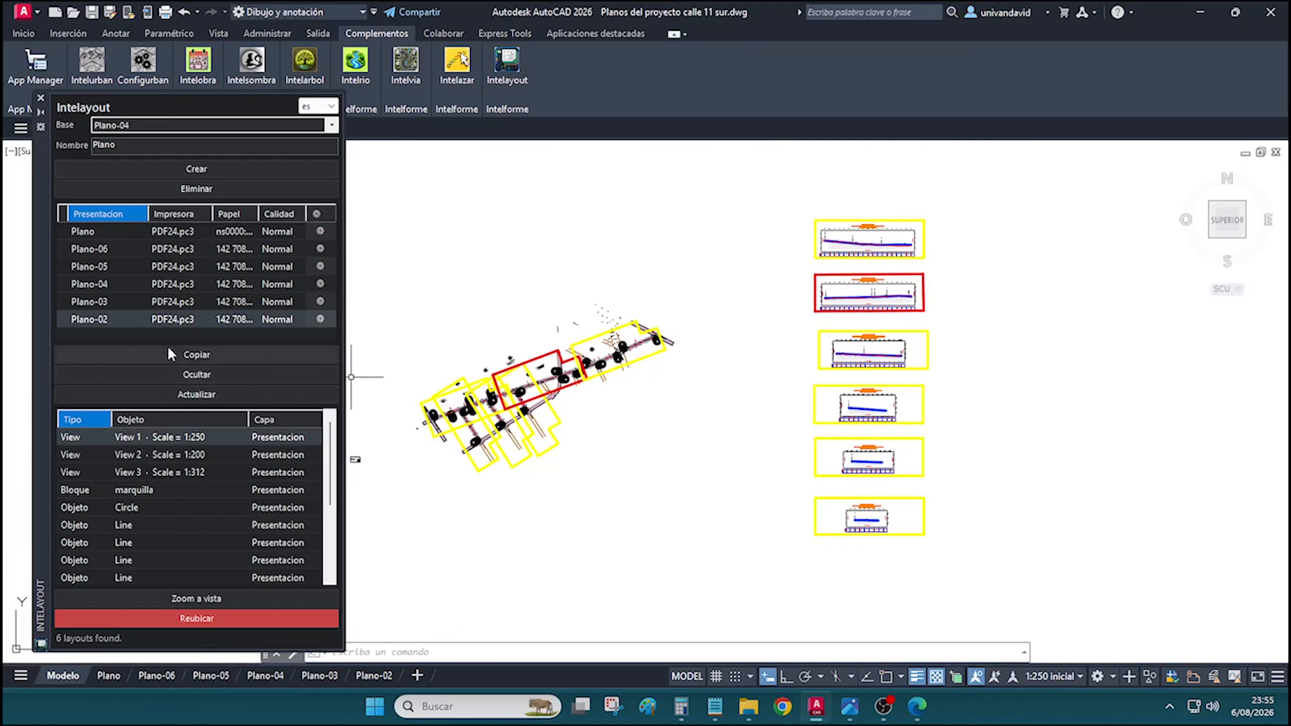
Arrange the layouts in ascending order from Plano and Plano-02 through Plano-06 and apply the order to the drawing
left_click_drag(91, 317, 99, 242)
left_click_drag(97, 318, 106, 269)
left_click(186, 394)
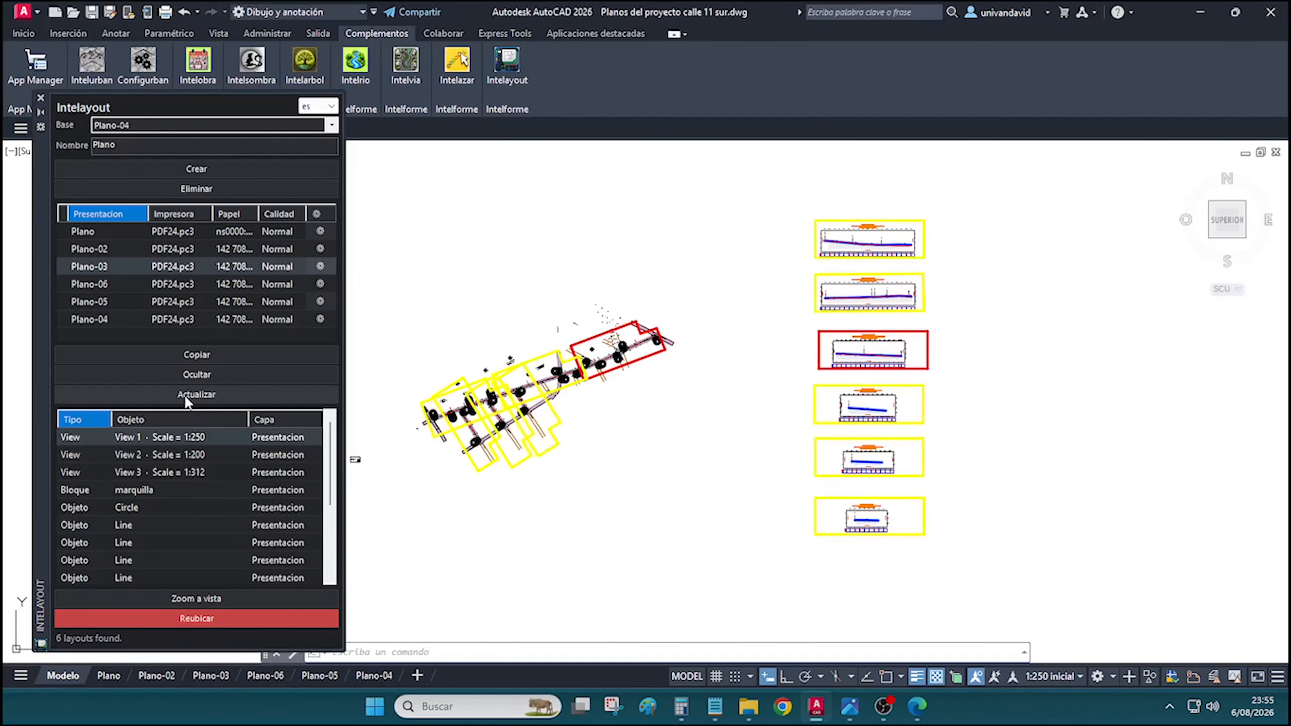
mouse_move(200, 679)
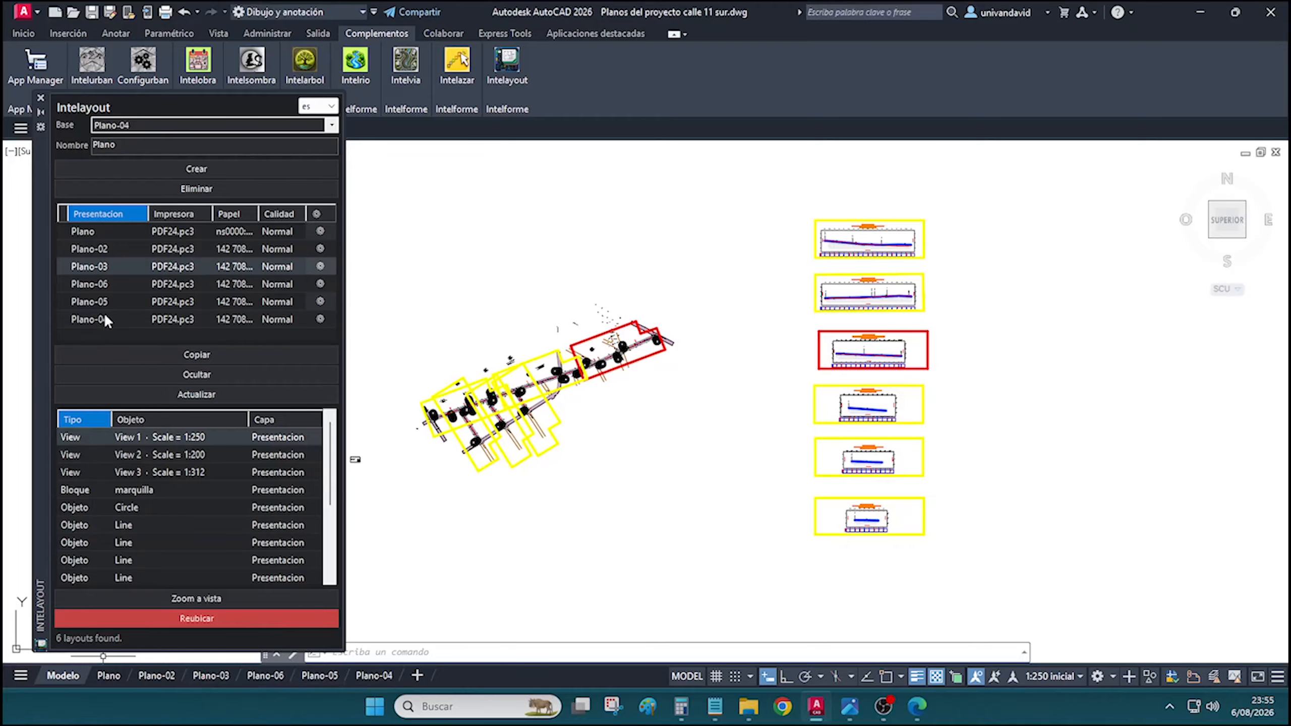
left_click_drag(103, 316, 102, 275)
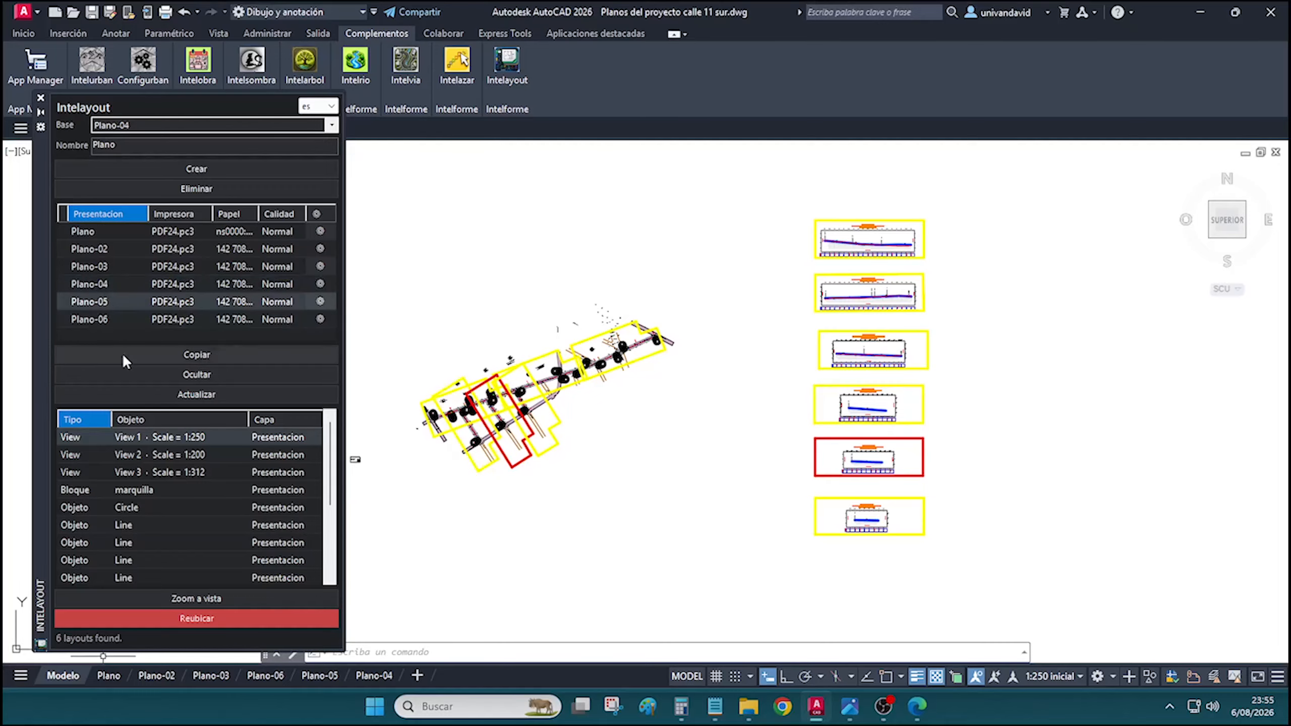
left_click(145, 390)
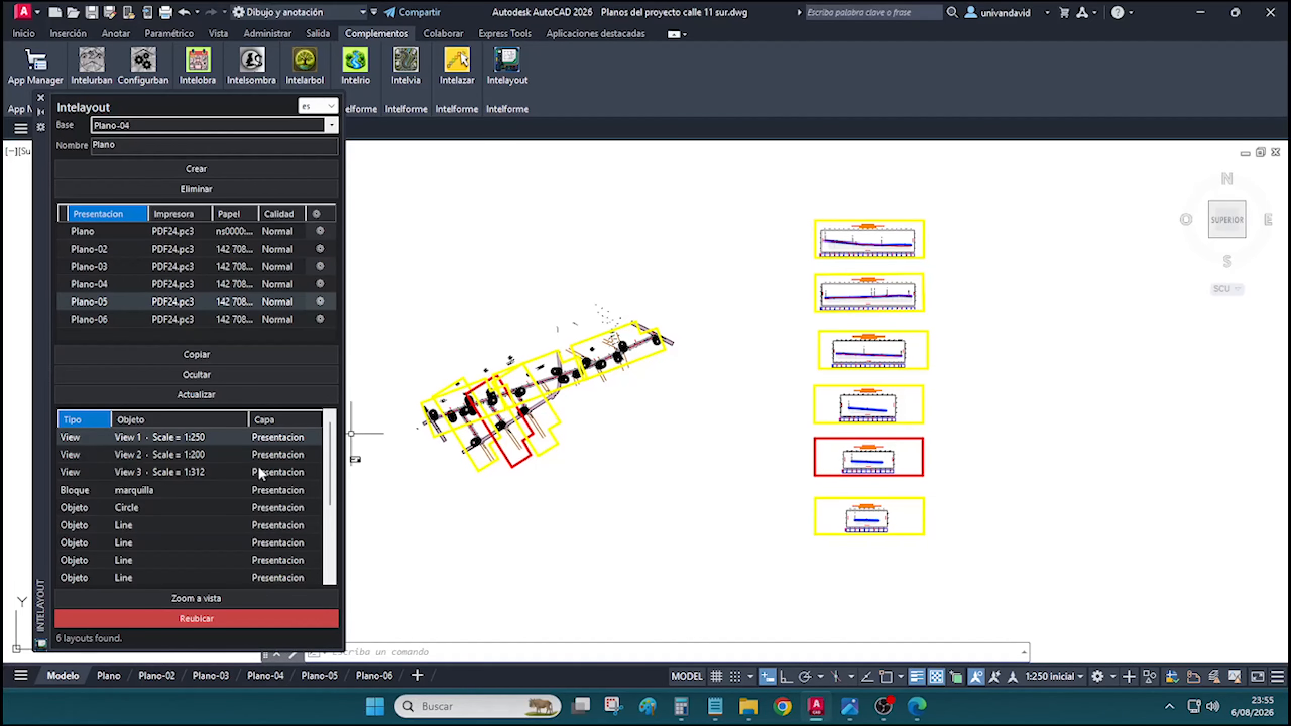
Select layout Plano and zoom model space to its profile view
left_click(94, 233)
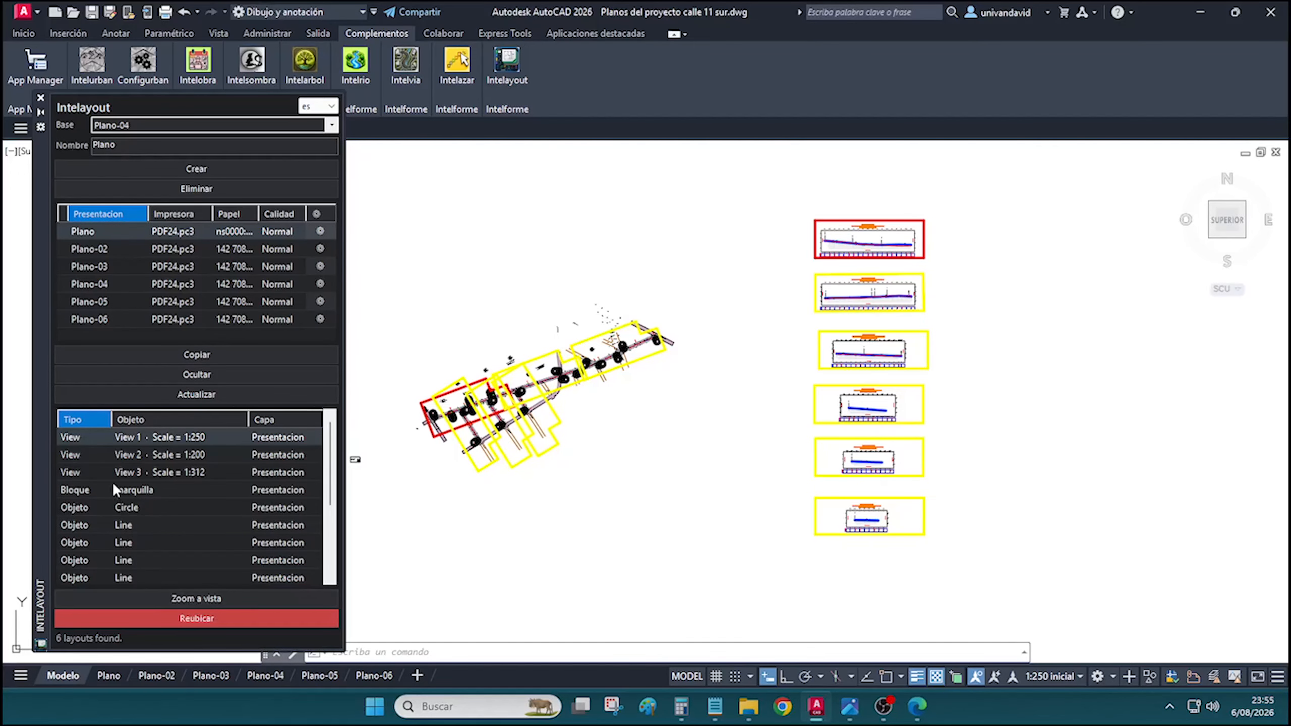
left_click(115, 305)
left_click(109, 235)
left_click(127, 437)
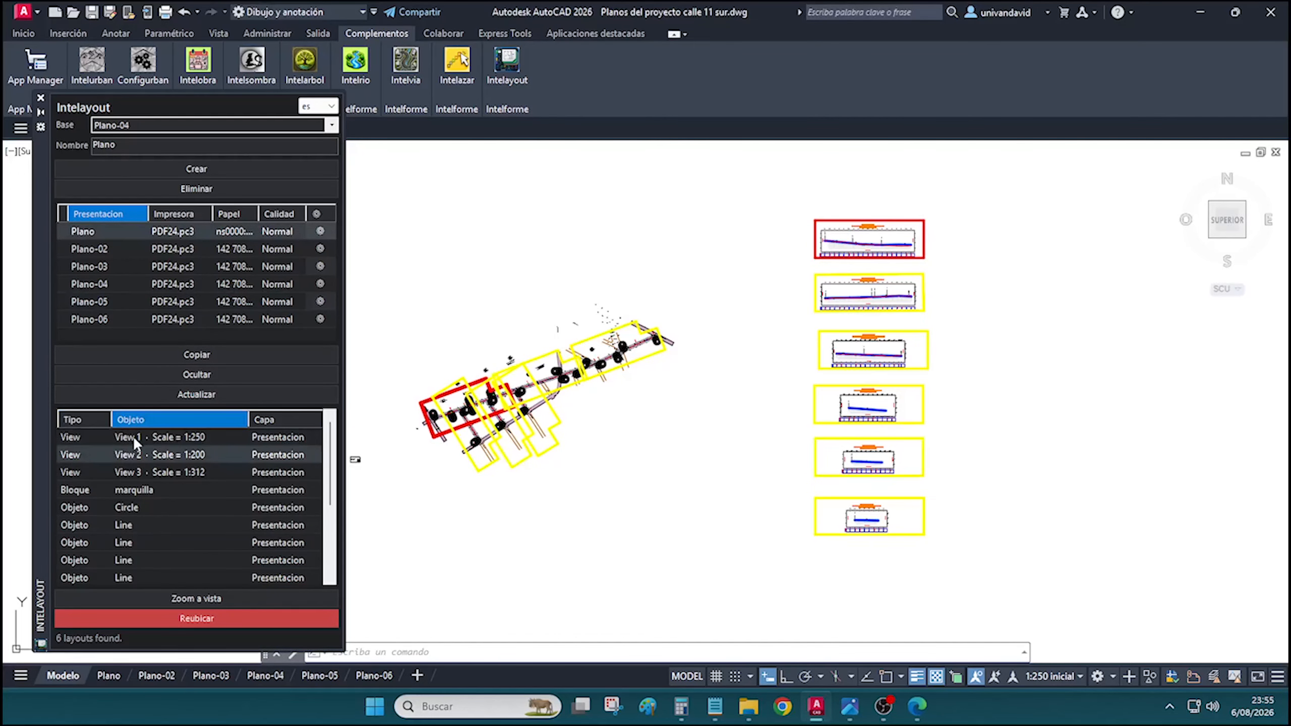
left_click(171, 598)
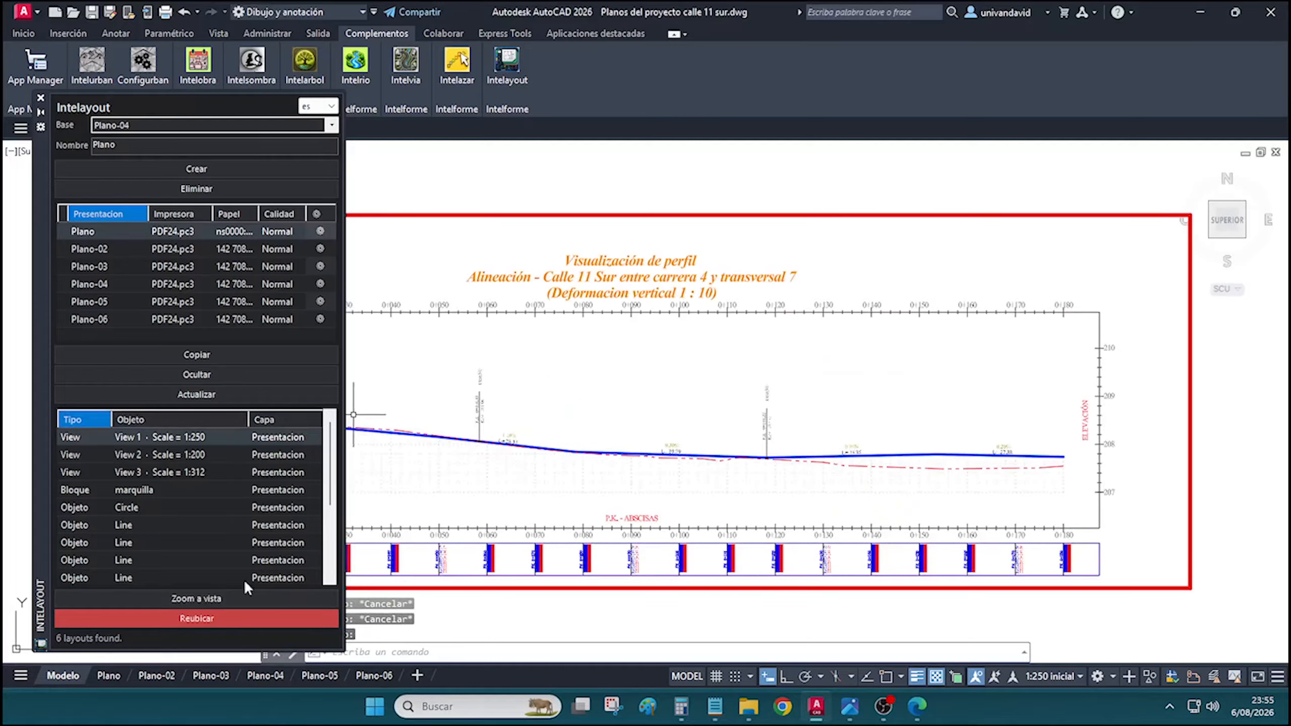
Zoom model space to the plan view and the other views of layout Plano, ending on its profile view
left_click(149, 455)
left_click(180, 602)
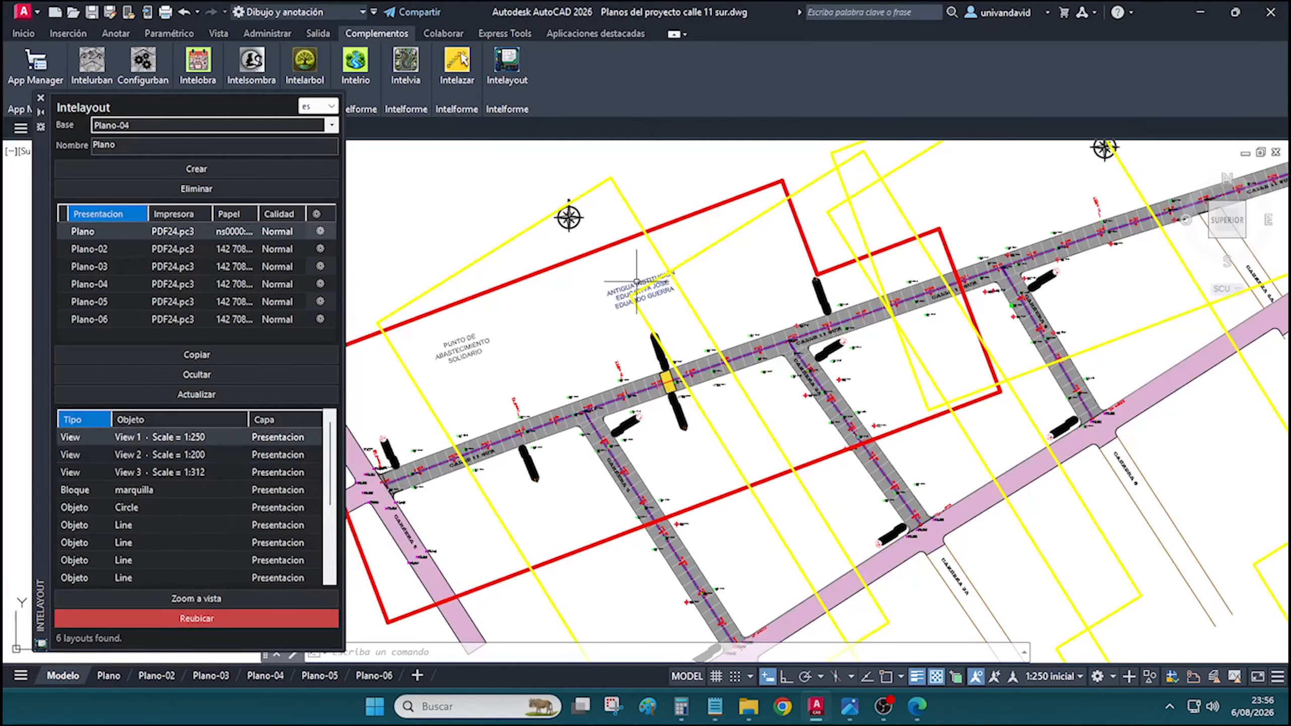
left_click(149, 474)
left_click(139, 452)
left_click(149, 440)
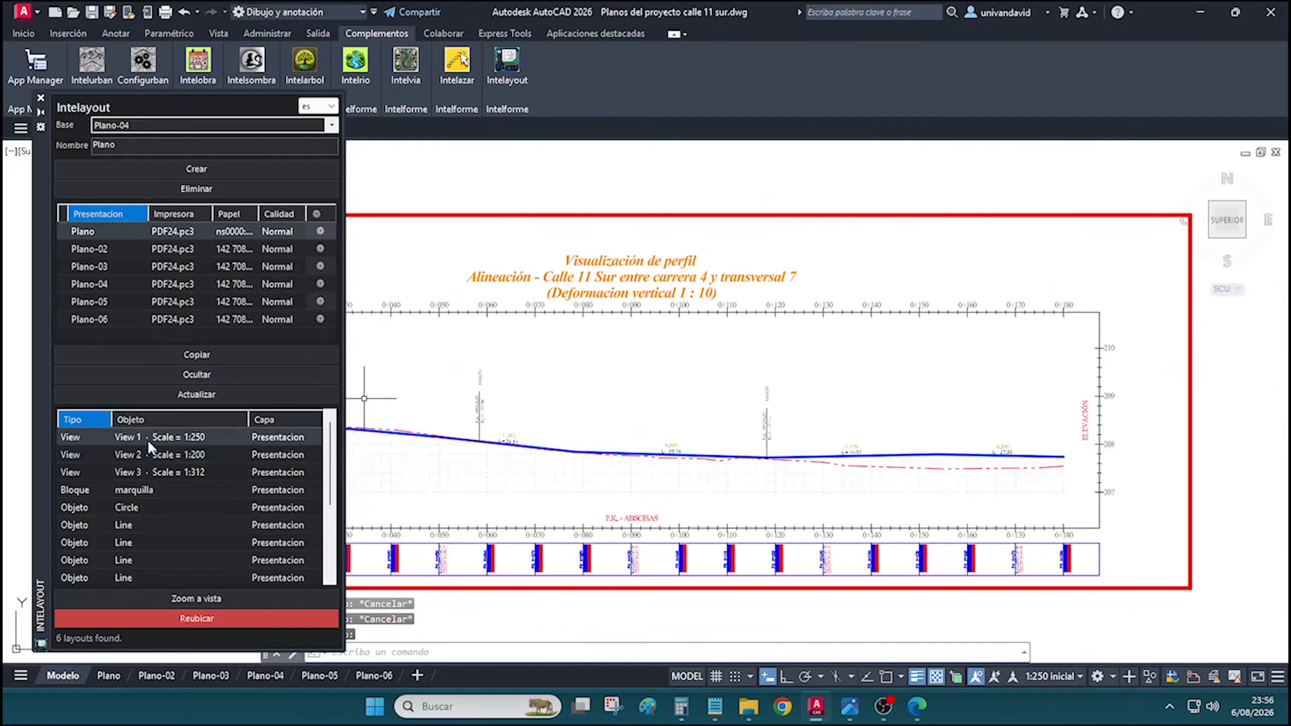
Zoom model space to View 1 and View 2 of layout Plano-02, and to View 2 of Plano-03
left_click(105, 248)
left_click(126, 437)
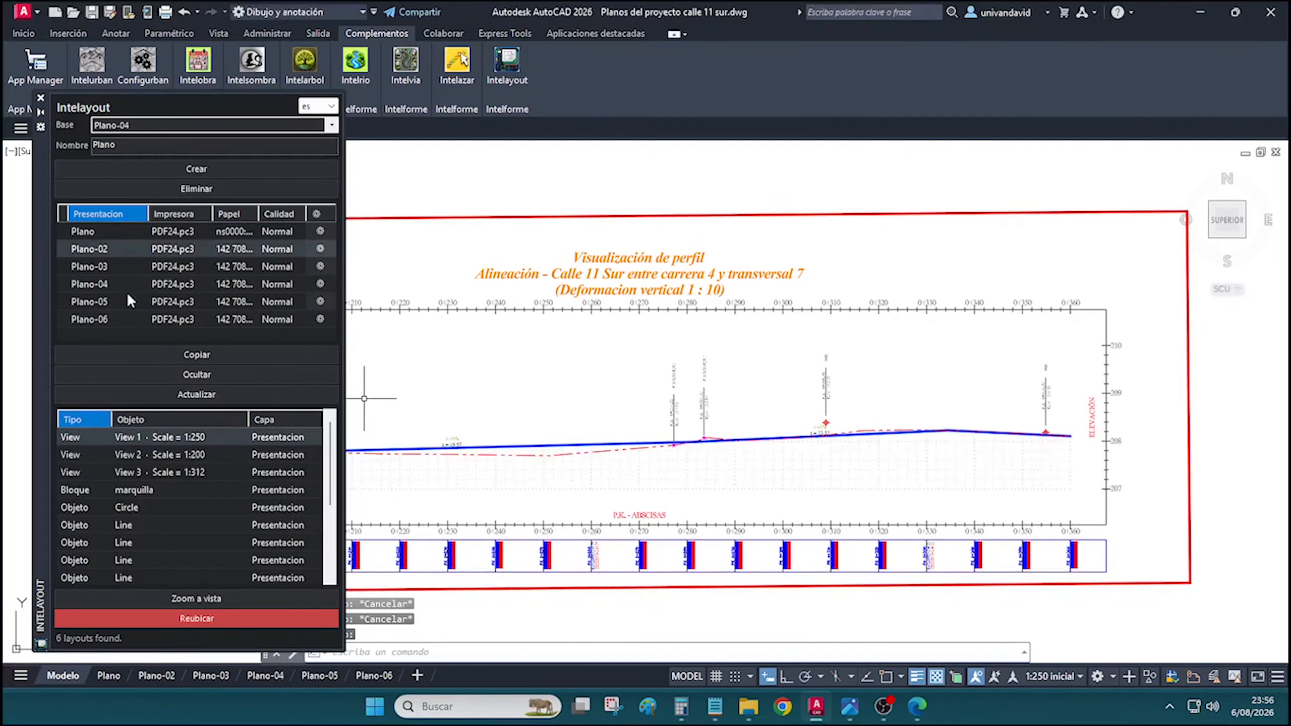
left_click(117, 450)
left_click(111, 261)
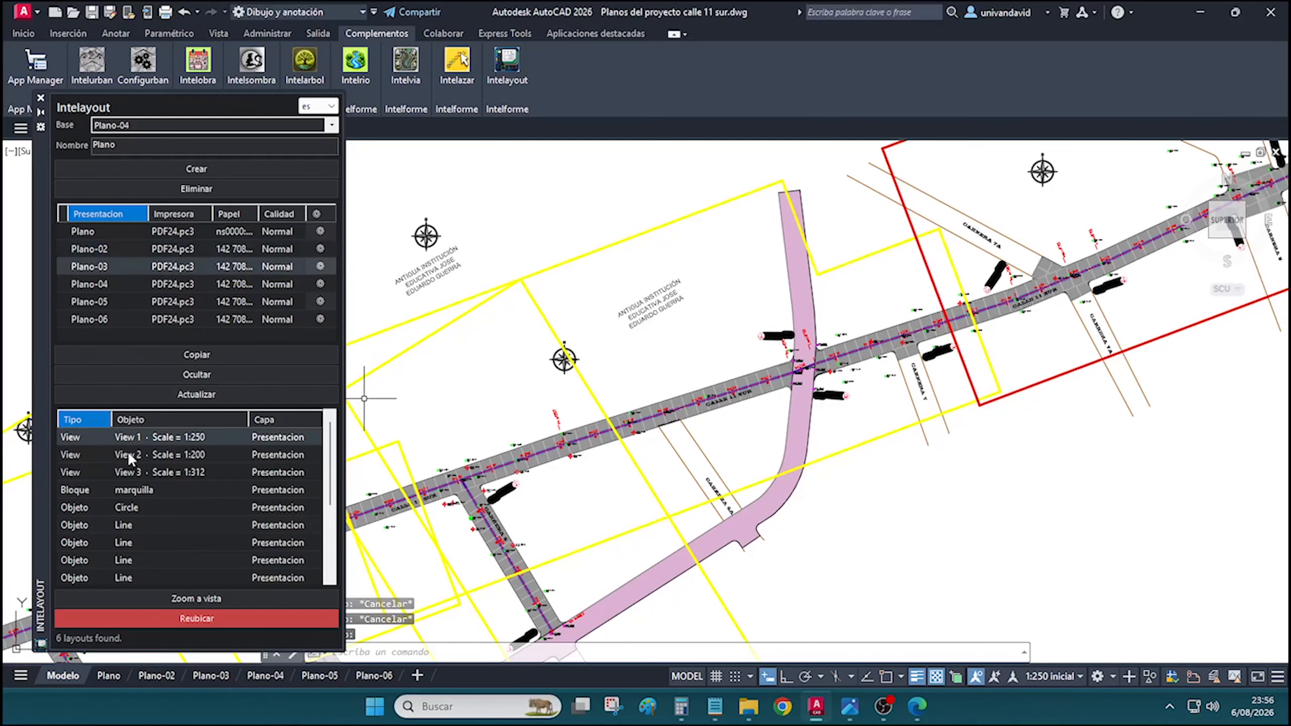
left_click(127, 451)
Zoom model space to View 2 of layouts Plano-04, Plano-05 and Plano-06 in turn
left_click(125, 282)
left_click(142, 454)
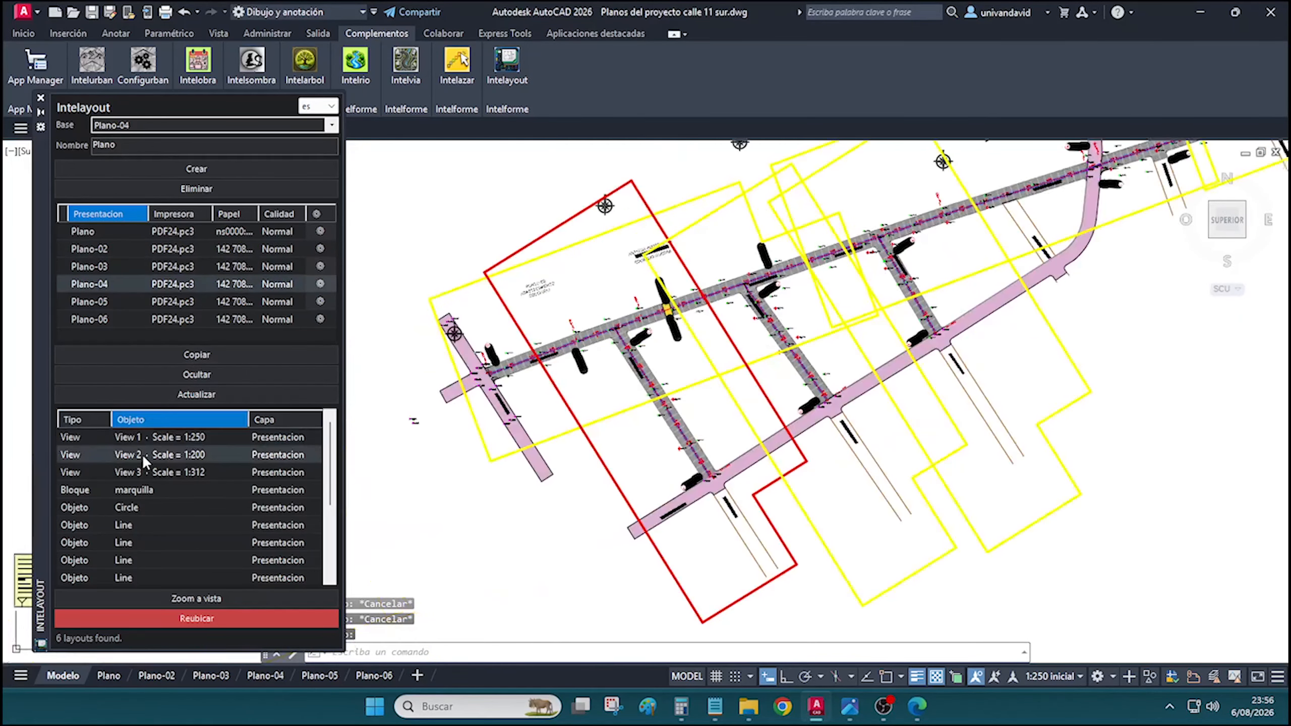
left_click(125, 305)
left_click(143, 455)
left_click(125, 315)
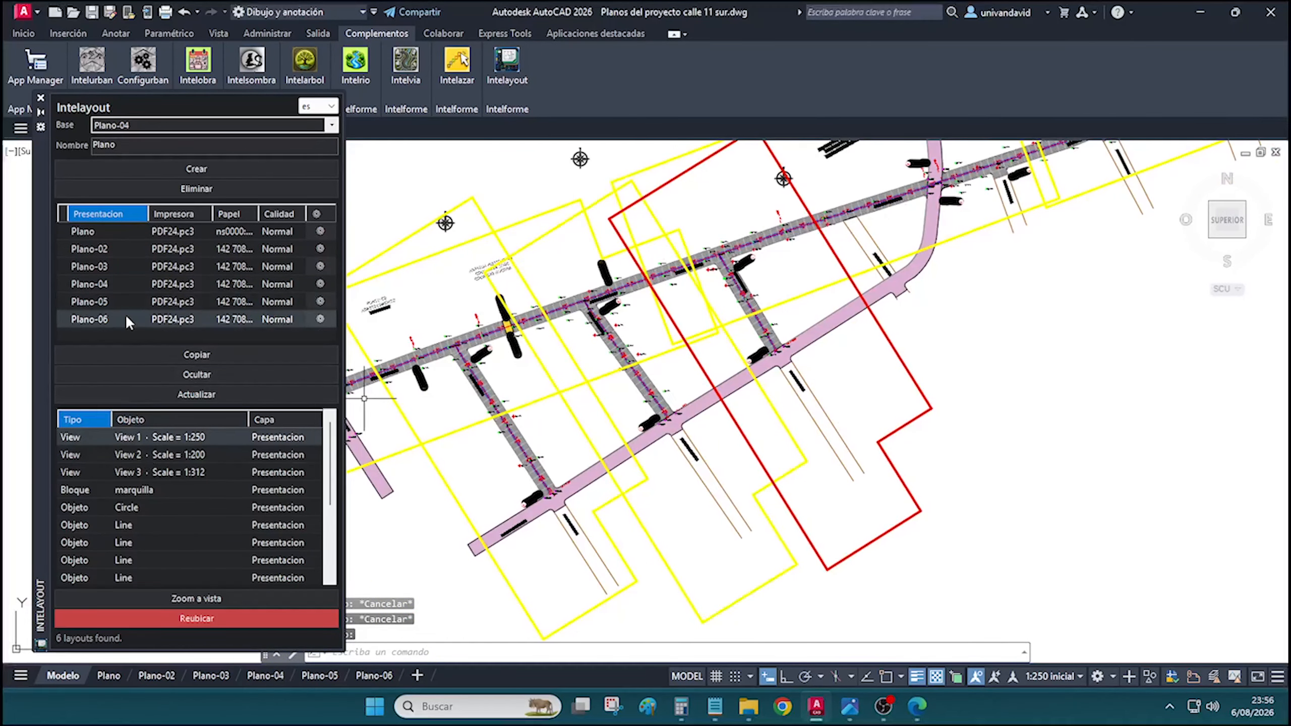
left_click(155, 457)
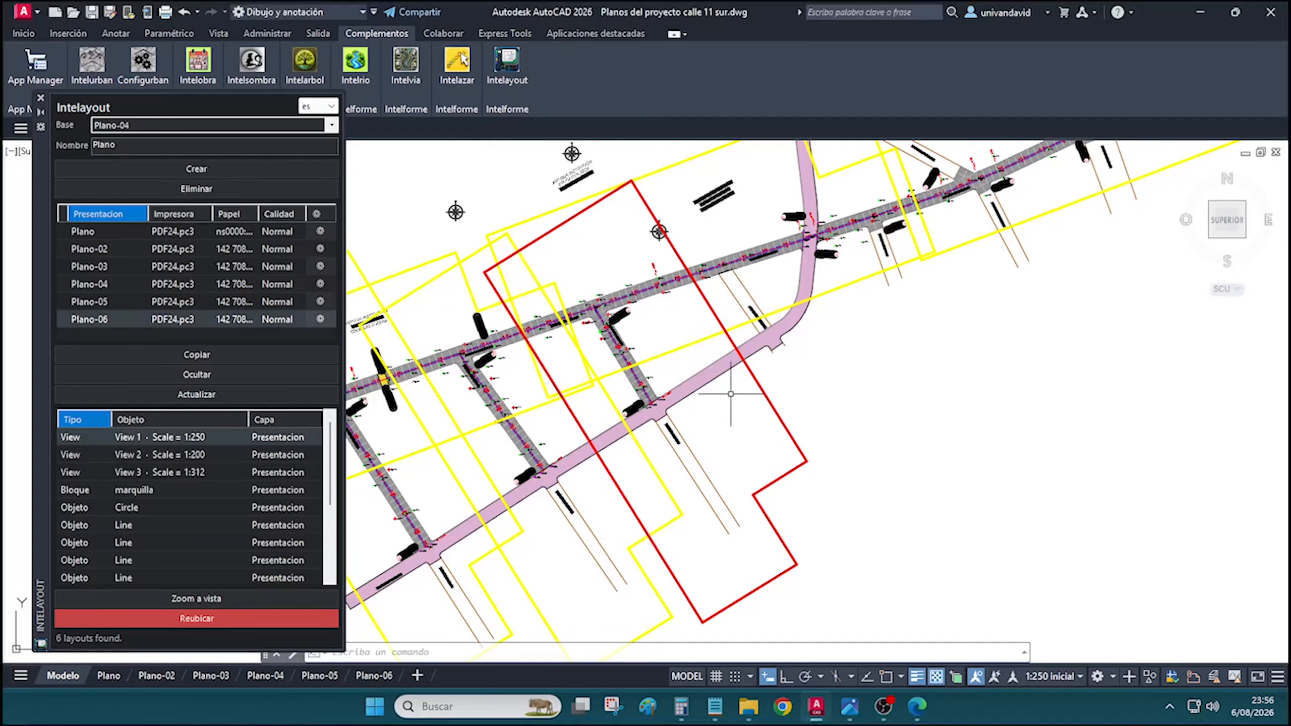
Open the layouts from Plano through Plano-06 one after another from the plugin's layout list
left_click(103, 229)
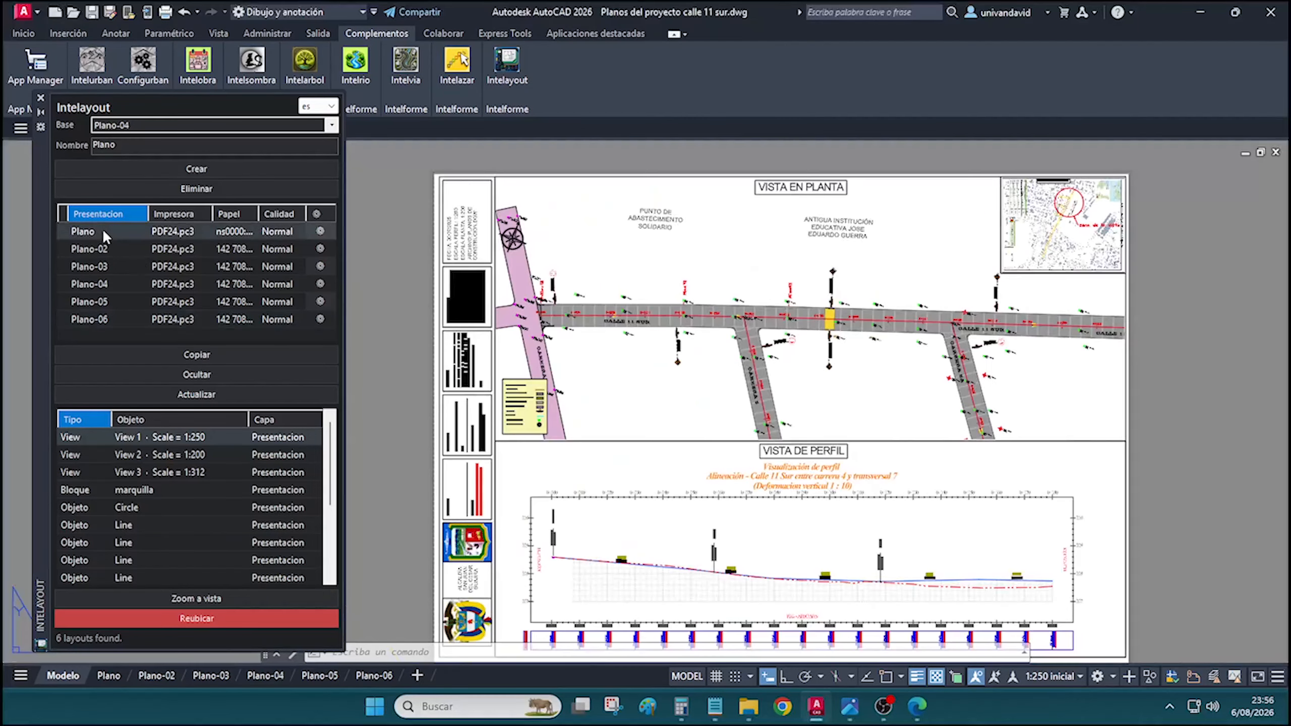
left_click(105, 247)
left_click(105, 264)
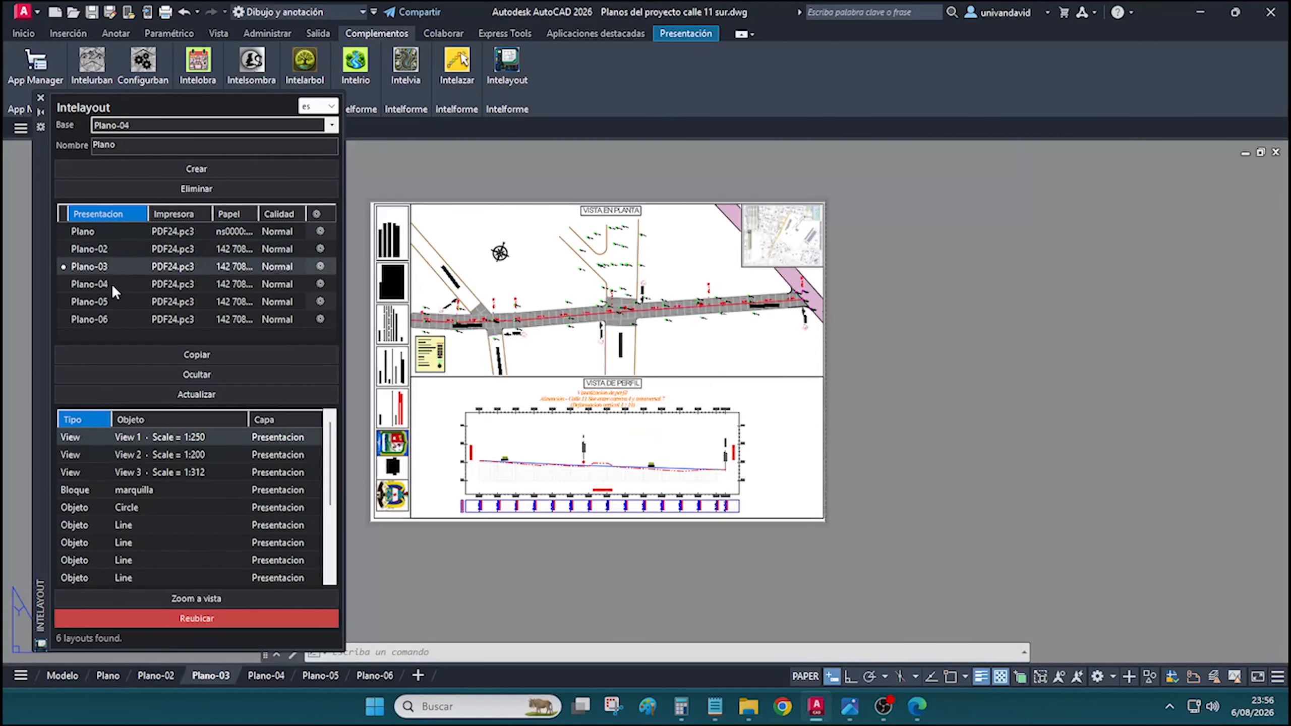
left_click(111, 284)
left_click(101, 300)
left_click(98, 316)
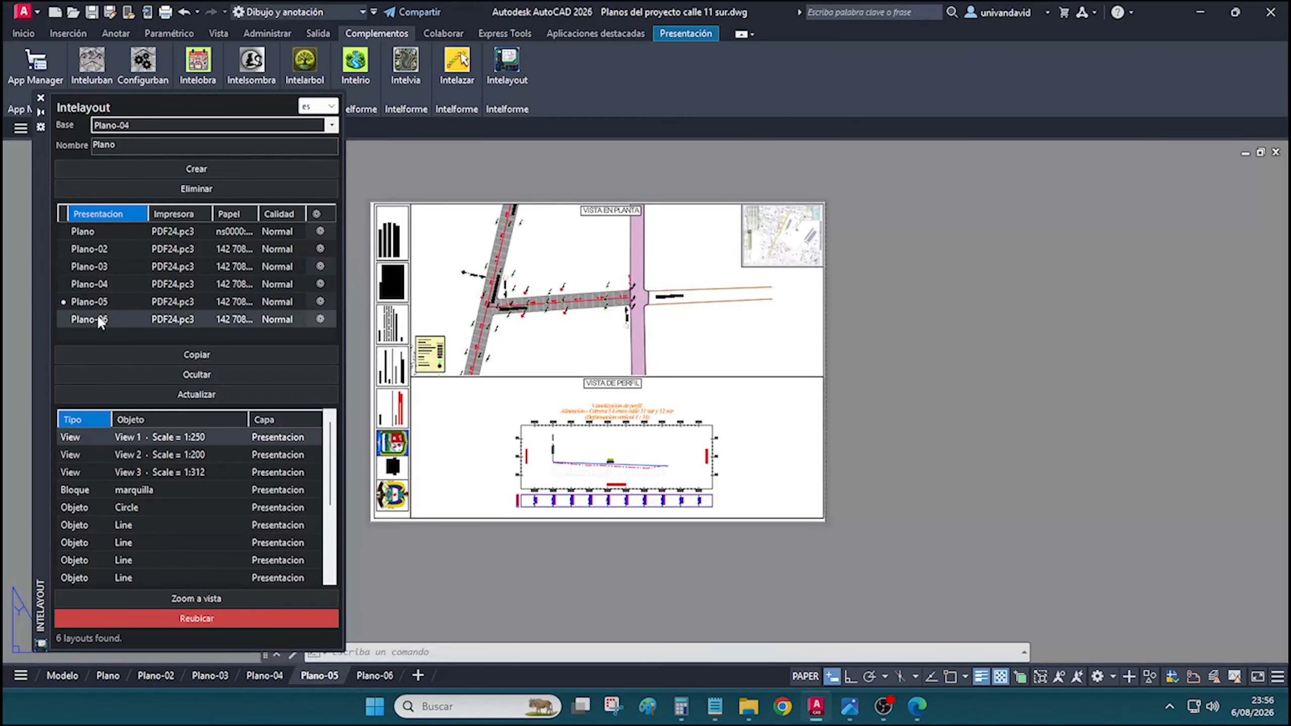
Examine layouts Plano, Plano-02 and Plano-03 again, and return to model space
left_click(96, 231)
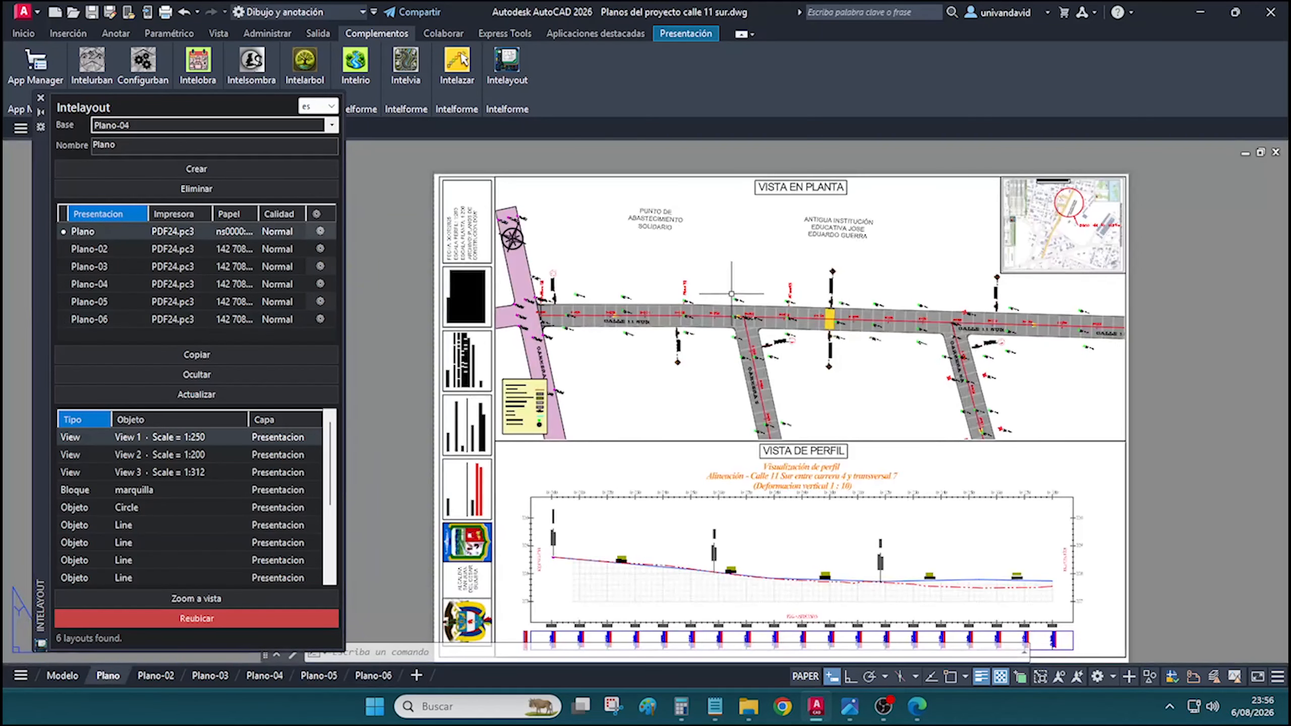
left_click(112, 250)
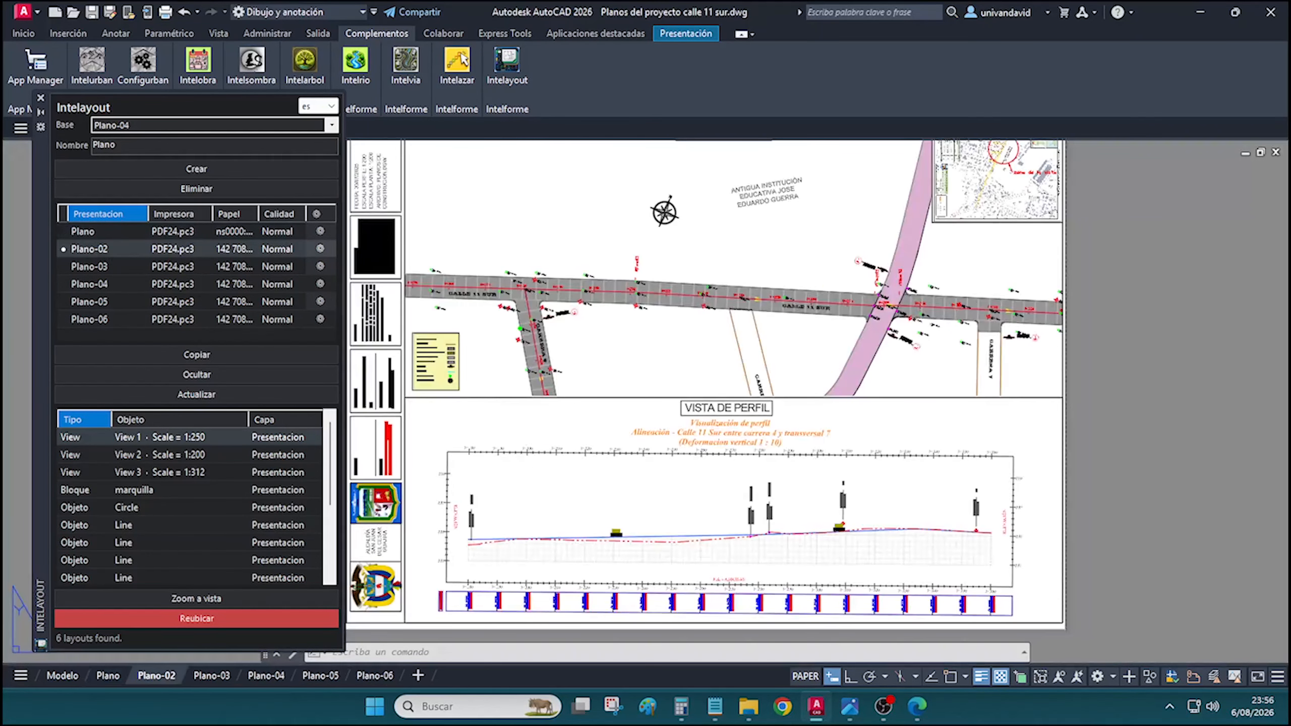
left_click(104, 265)
scroll(468, 365, "up", 2)
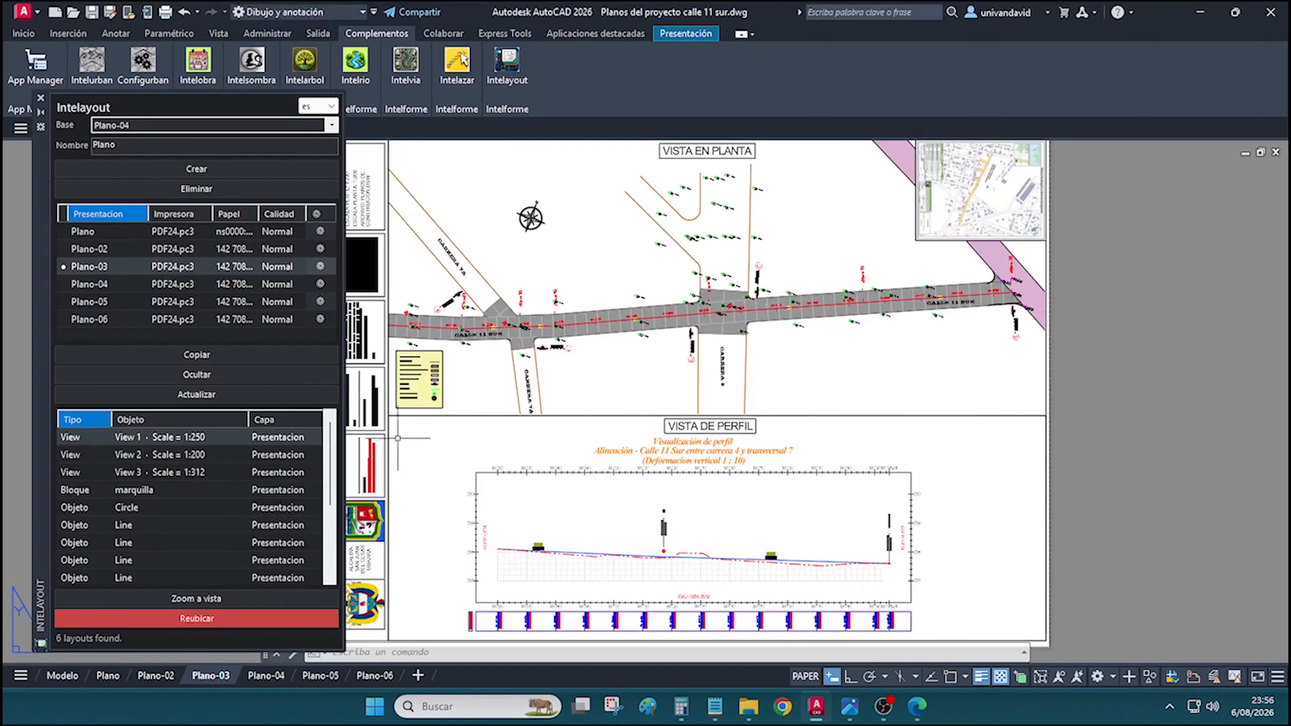
left_click(58, 676)
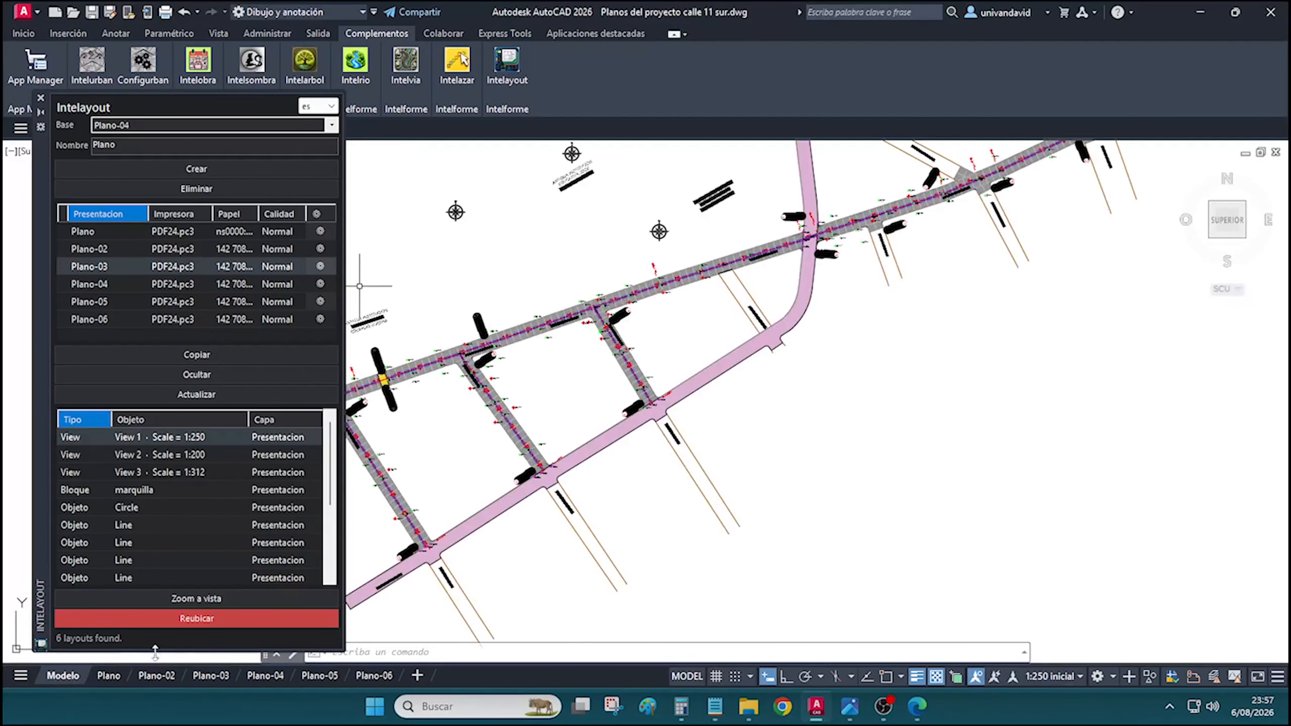
Open layout Plano and delete everything on its sheet, including the title block and all viewports
left_click(108, 675)
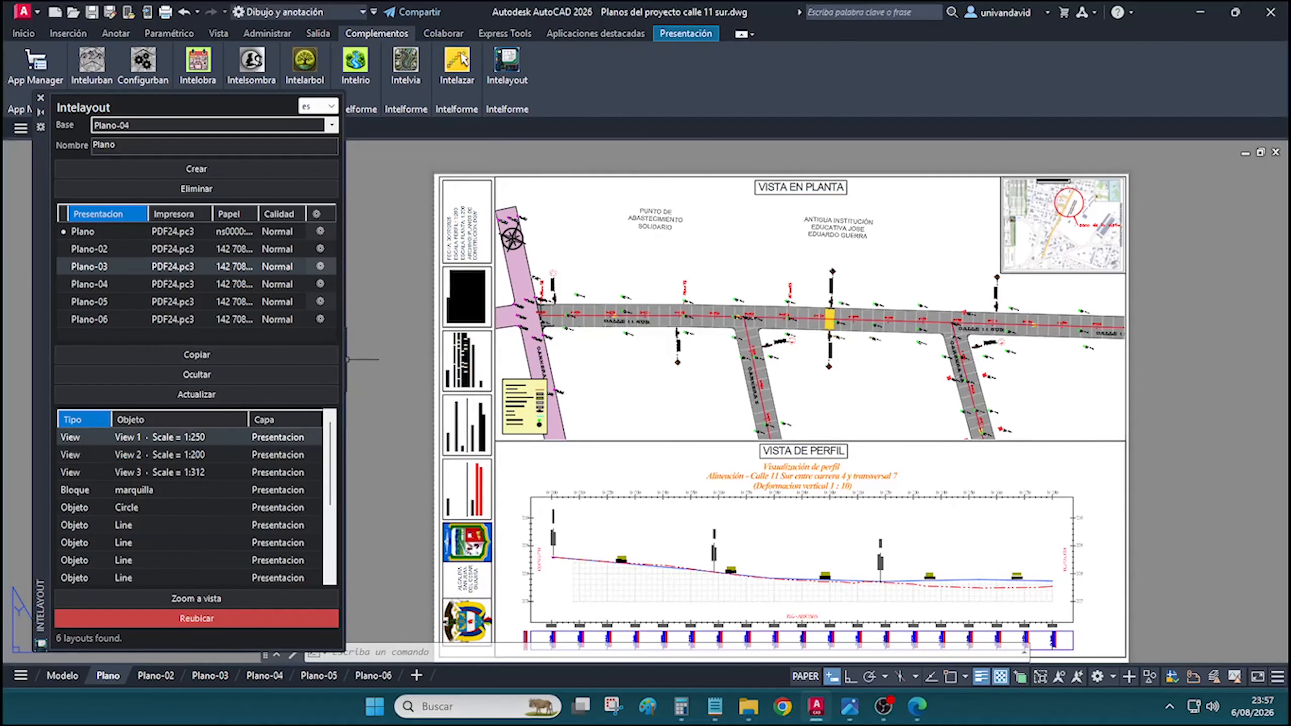
scroll(418, 343, "down", 2)
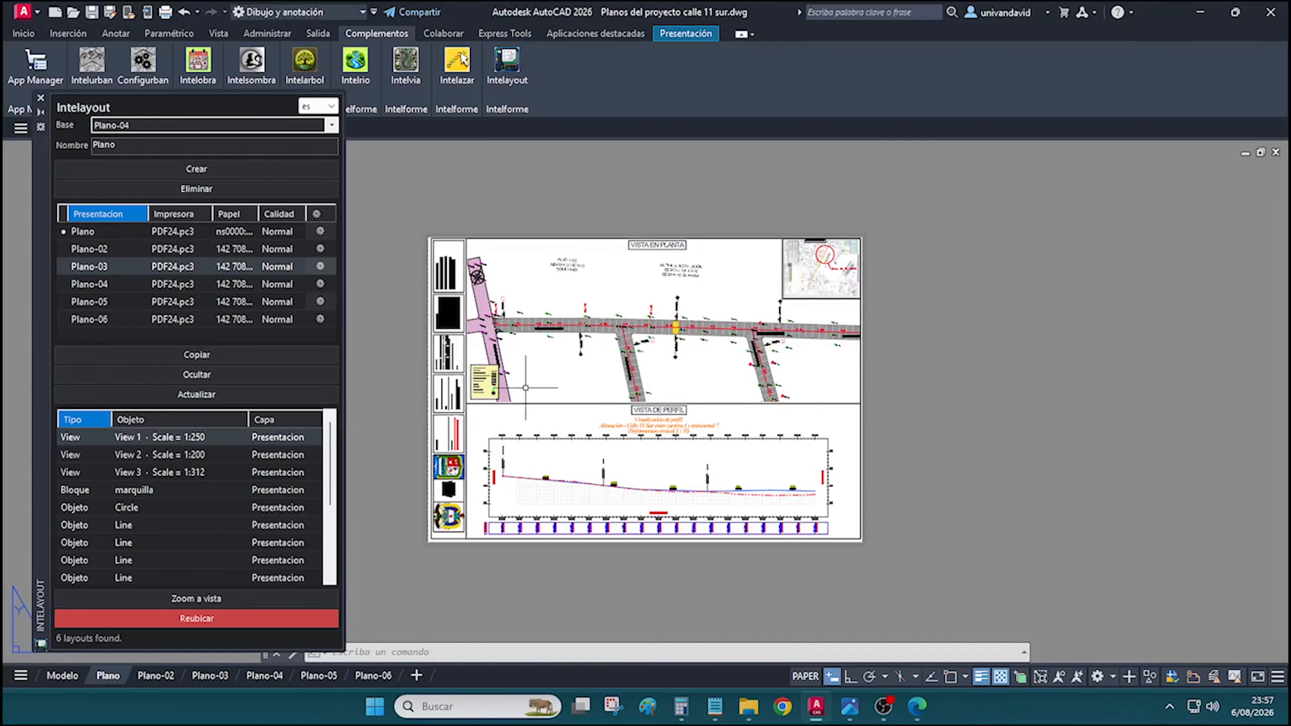
left_click(412, 205)
left_click(888, 517)
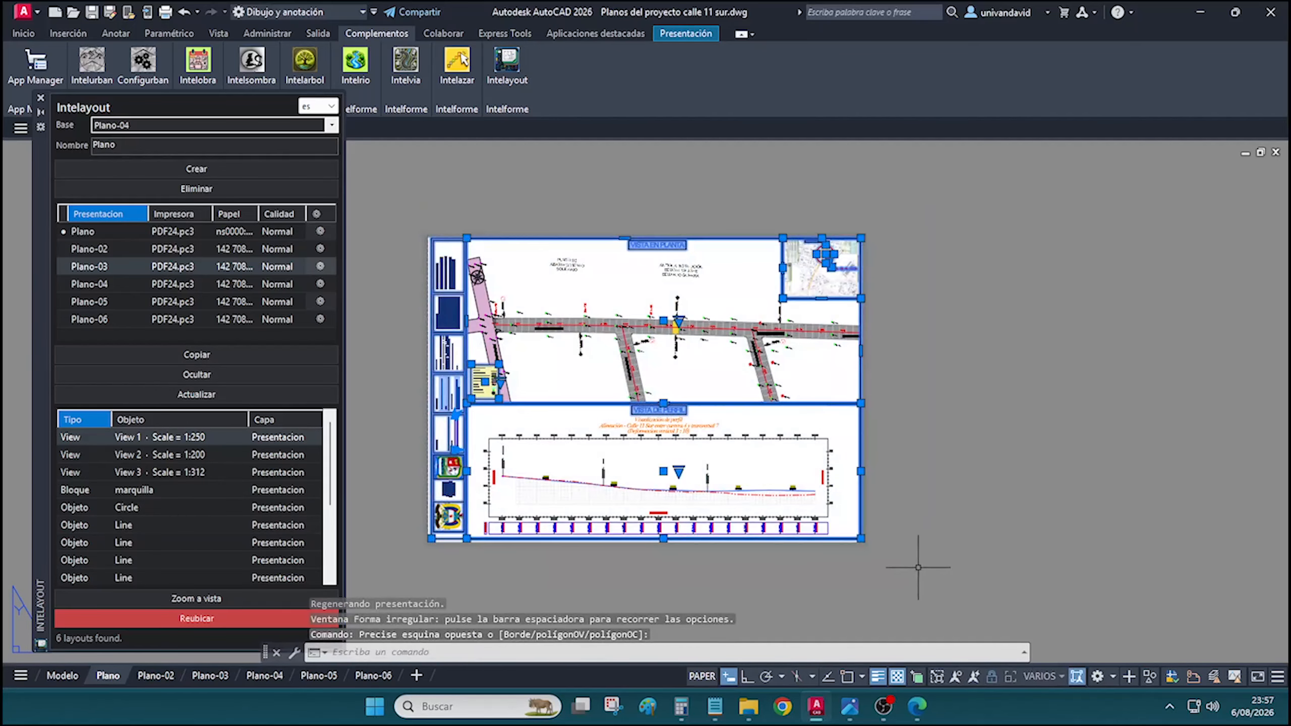
key("Delete")
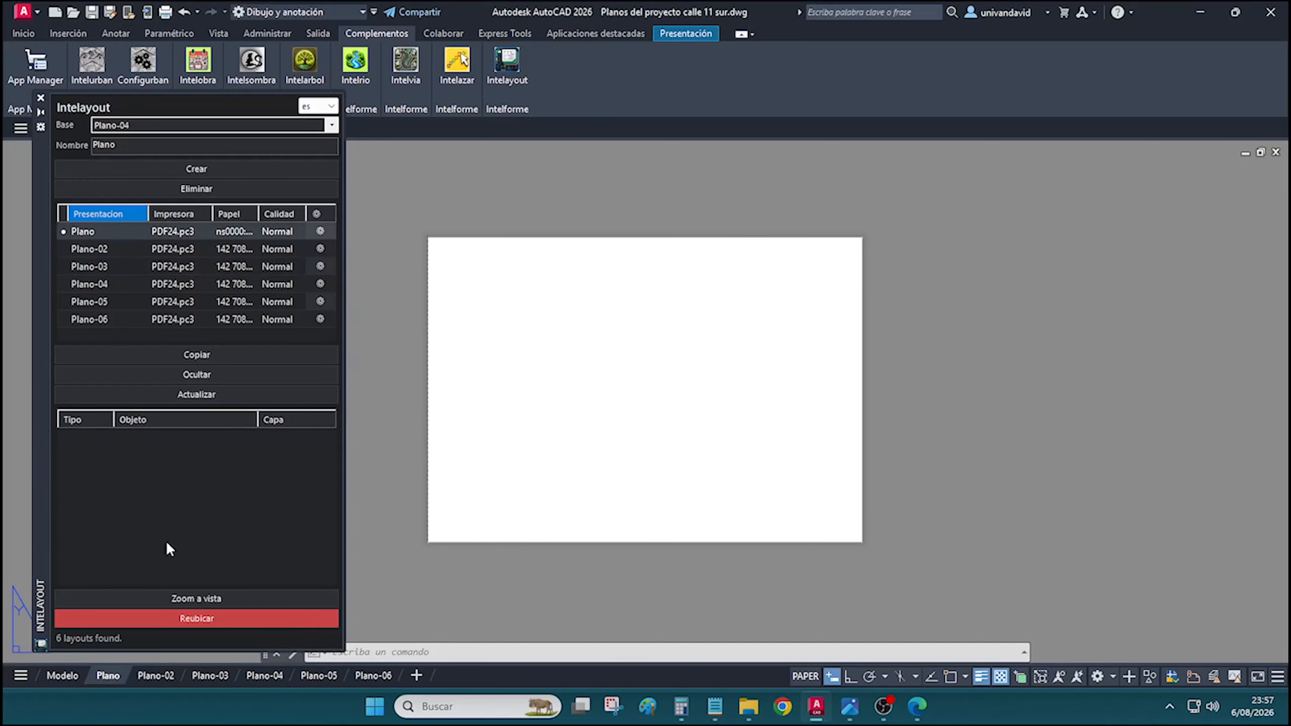
Copy the marquilla block from layout Plano-02 into the empty layout Plano
left_click(103, 248)
left_click(127, 489)
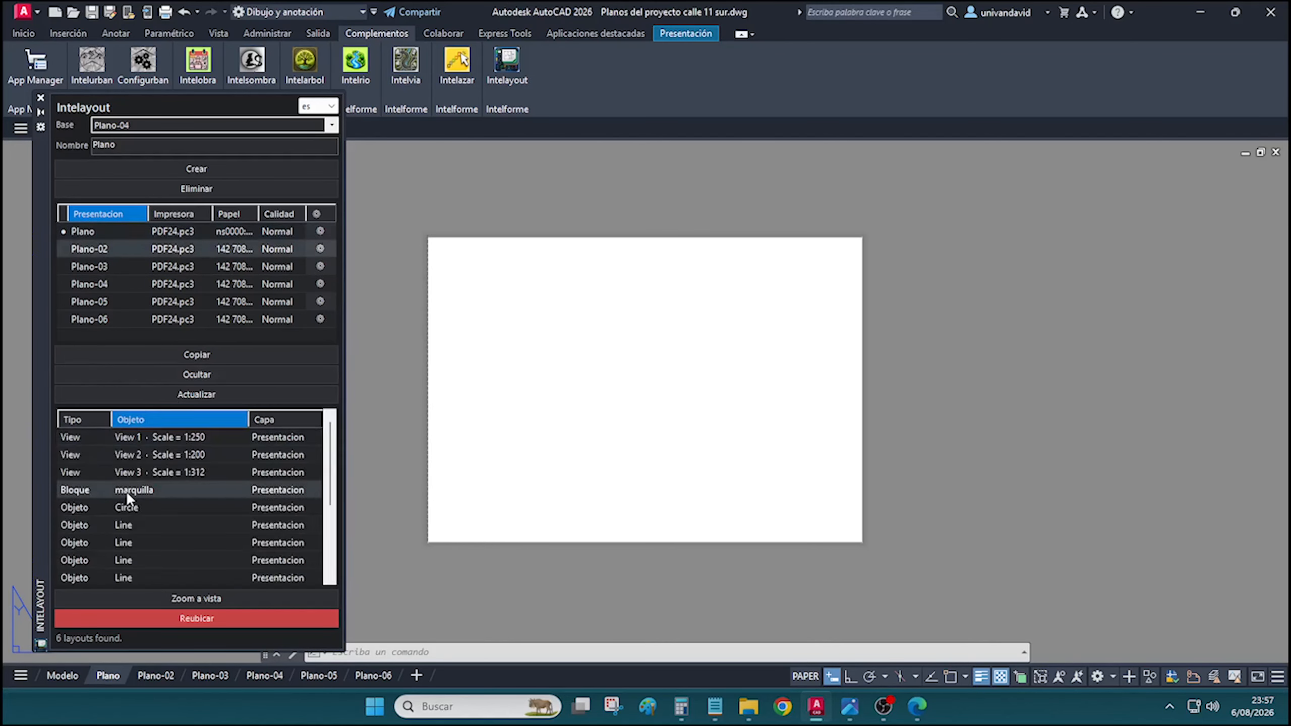
left_click_drag(126, 490, 111, 283)
left_click_drag(101, 235, 99, 230)
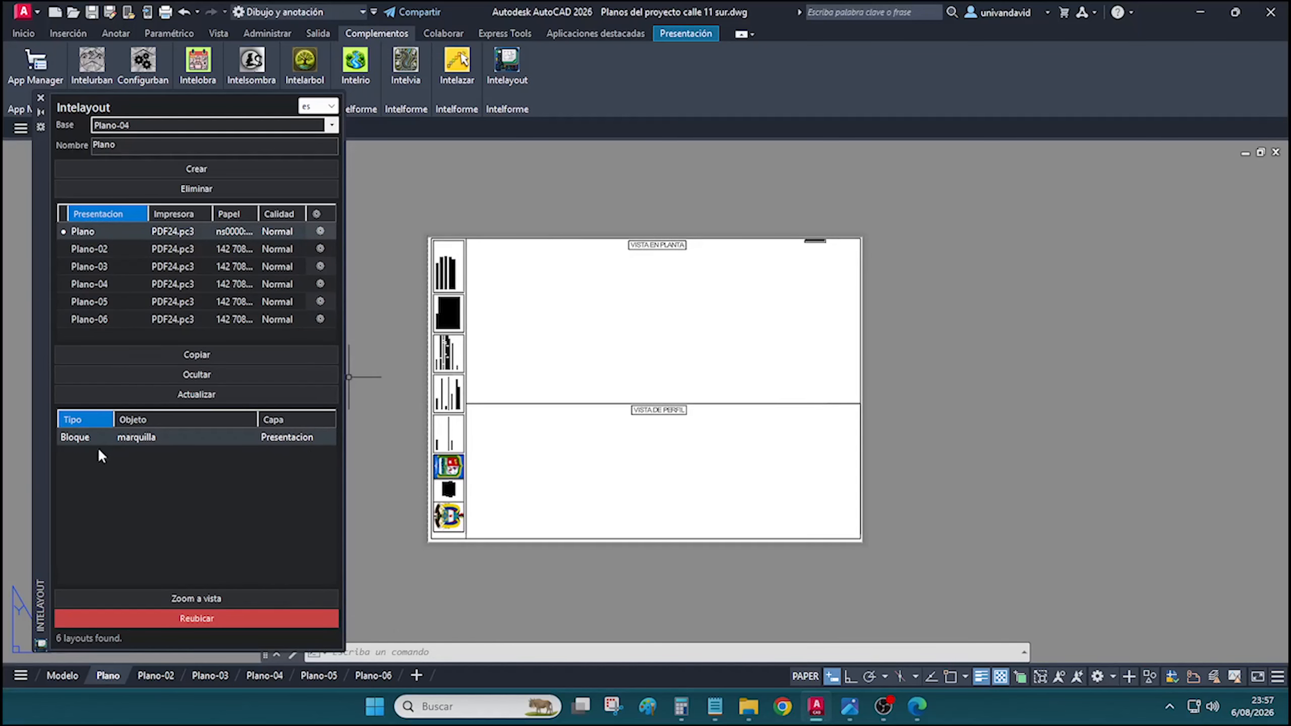
Compare the contents of layout Plano with those of Plano-02 by switching between them
left_click(117, 251)
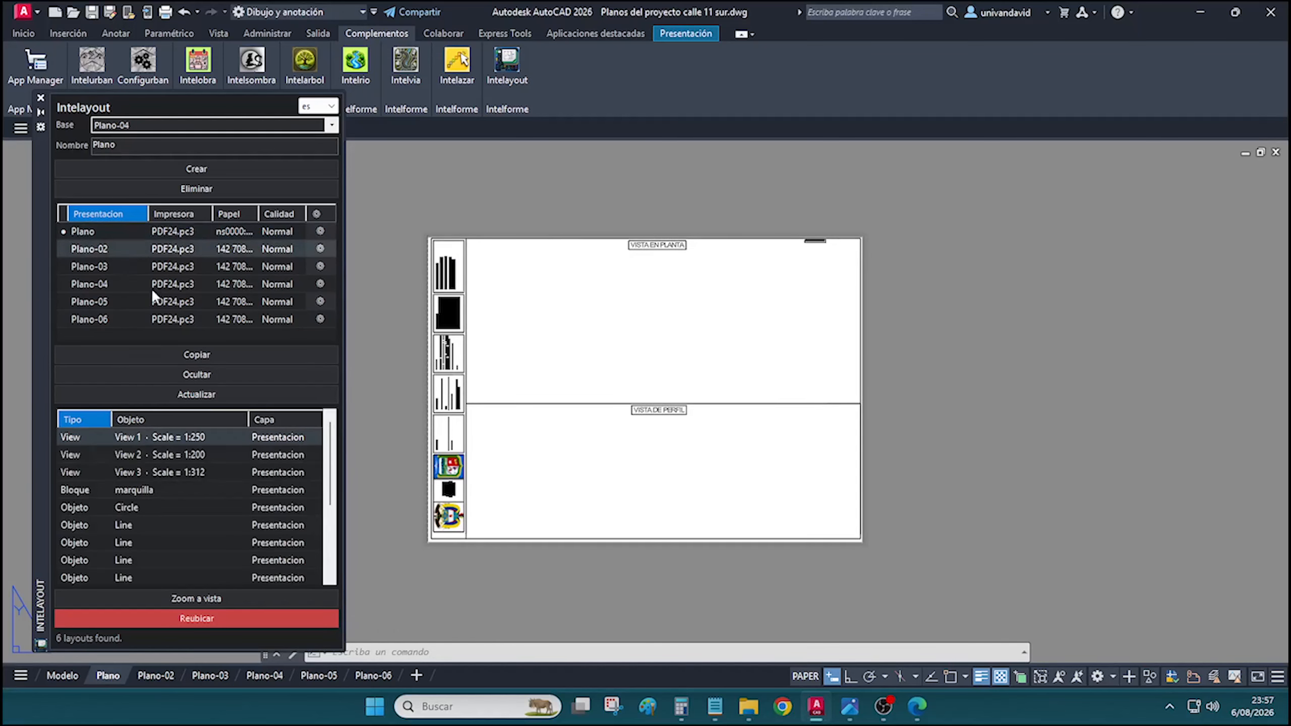
left_click(100, 232)
left_click(135, 678)
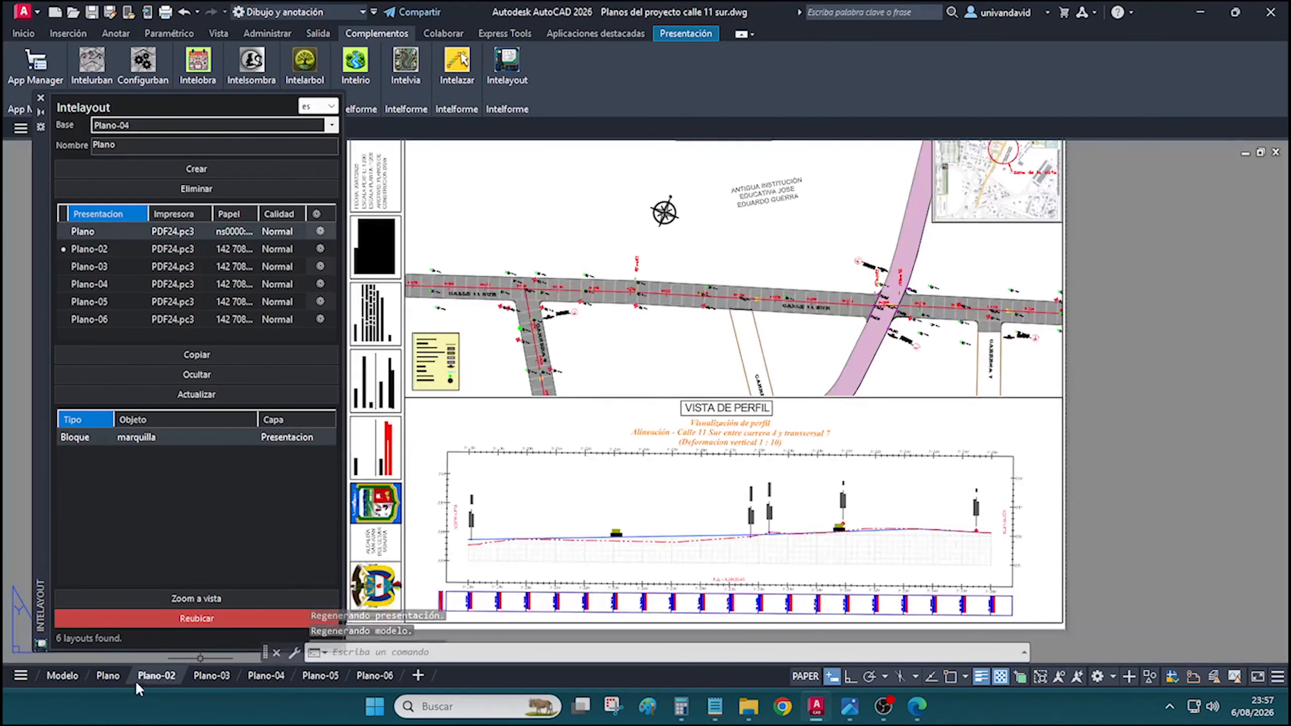
left_click(108, 676)
left_click(156, 675)
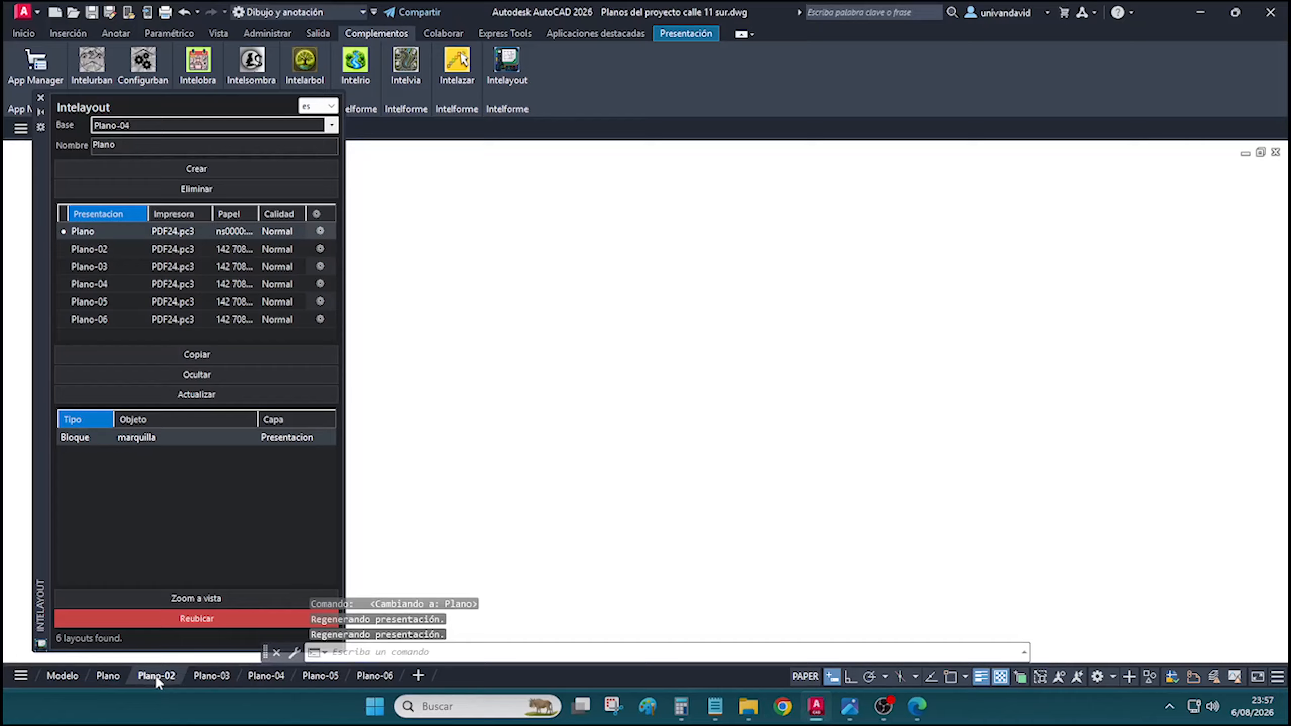
left_click(108, 676)
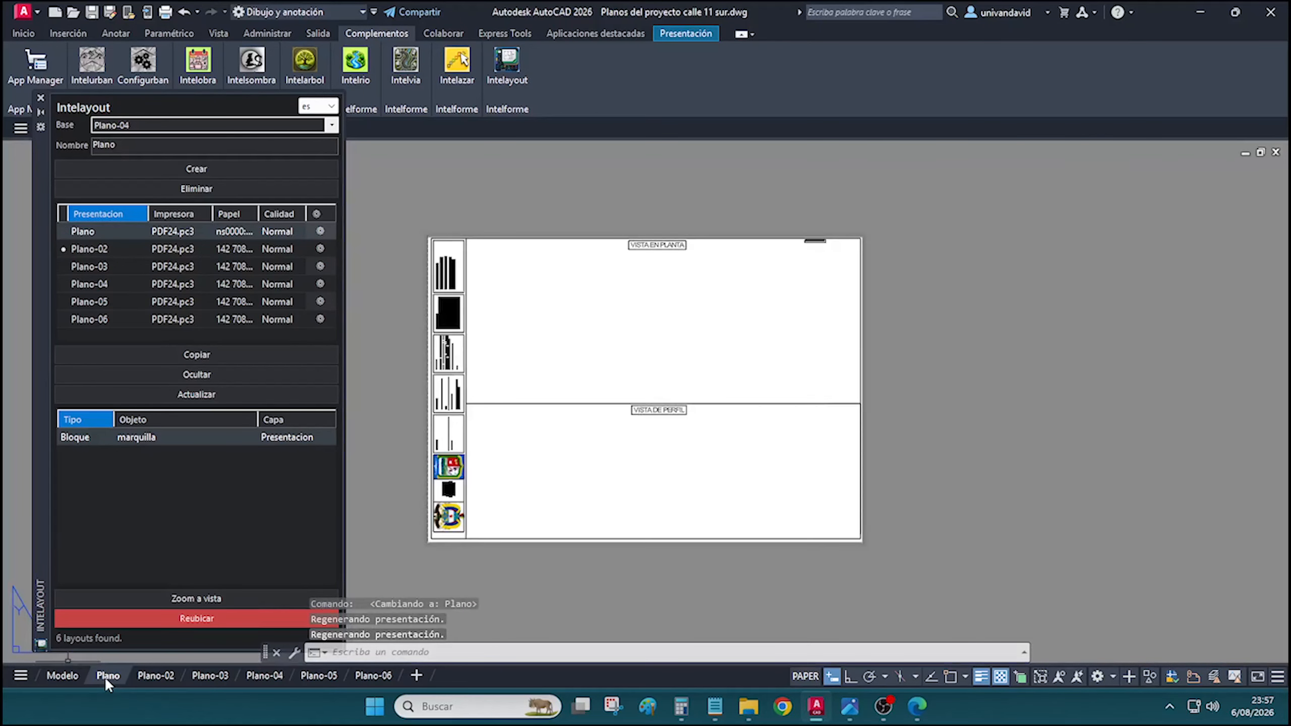
Copy the 1:200 plan view from Plano-02 into layout Plano and compare the two sheets
left_click(125, 253)
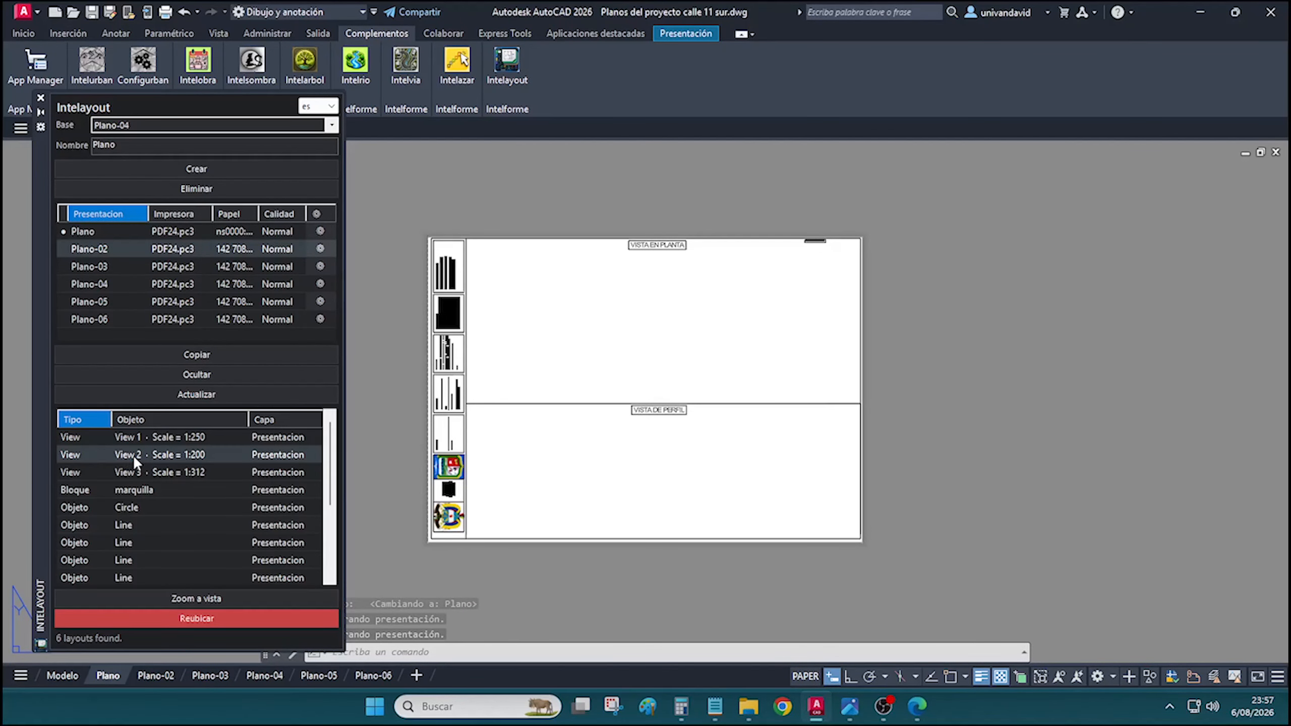
left_click_drag(133, 456, 132, 354)
left_click_drag(110, 239, 109, 233)
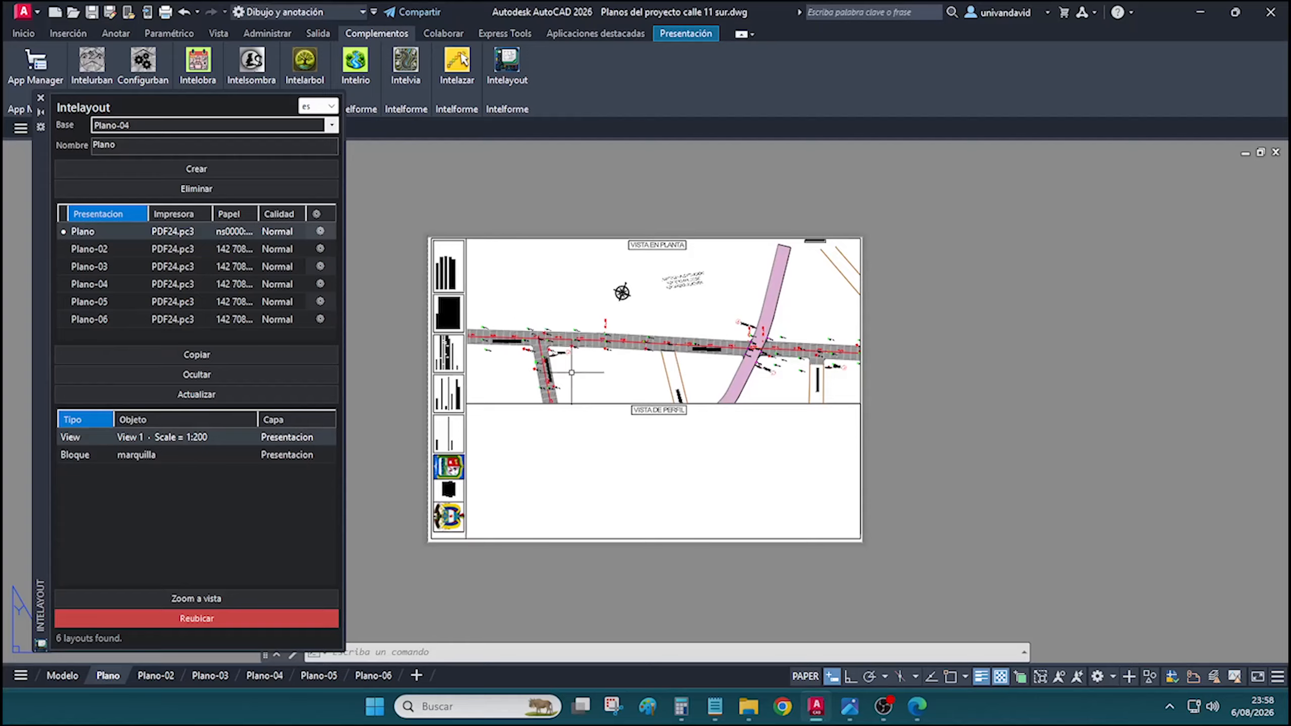
left_click(157, 676)
left_click(104, 675)
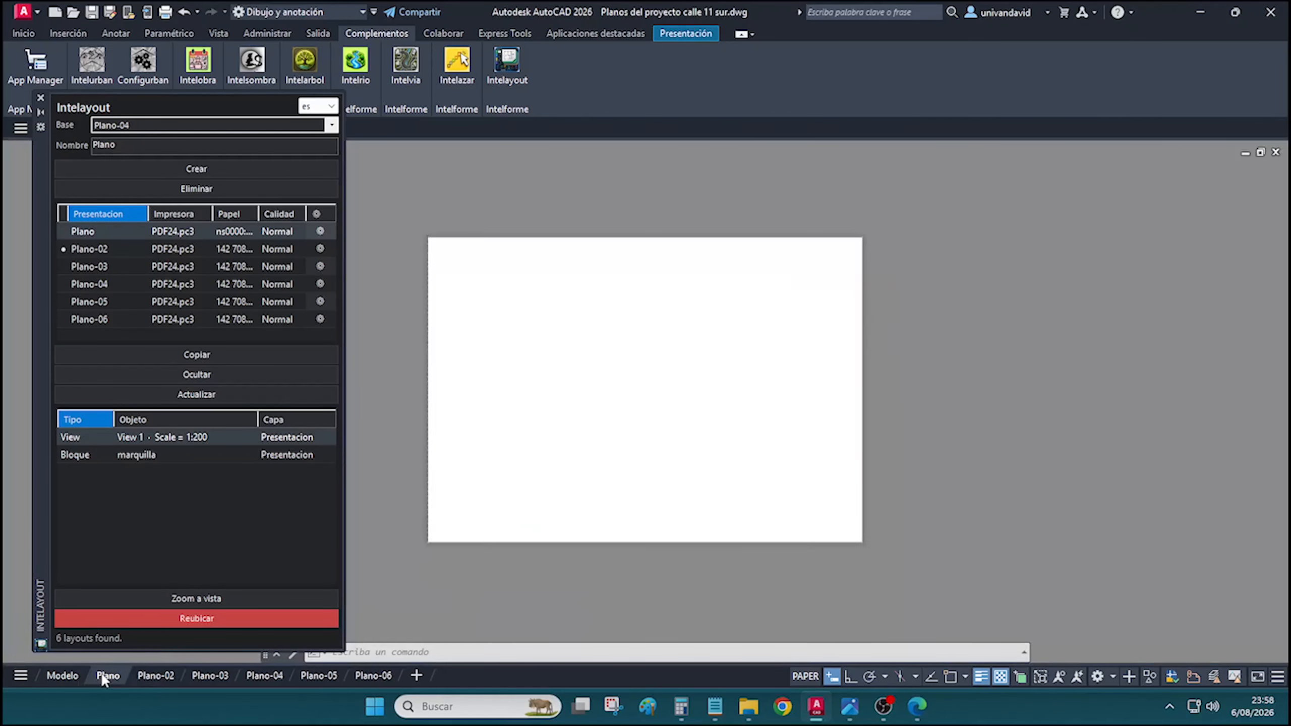
left_click(158, 676)
left_click(112, 678)
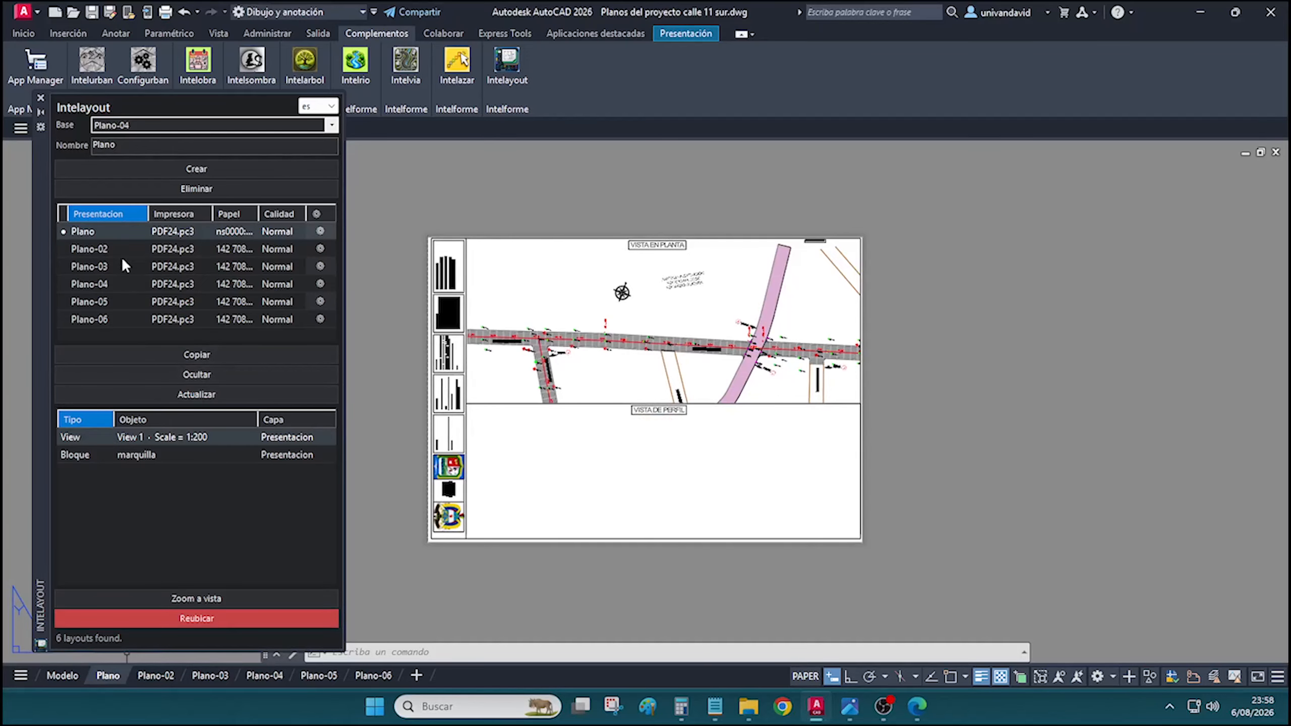
Copy the 1:250 profile view from Plano-02 into layout Plano
left_click(123, 254)
left_click(145, 457)
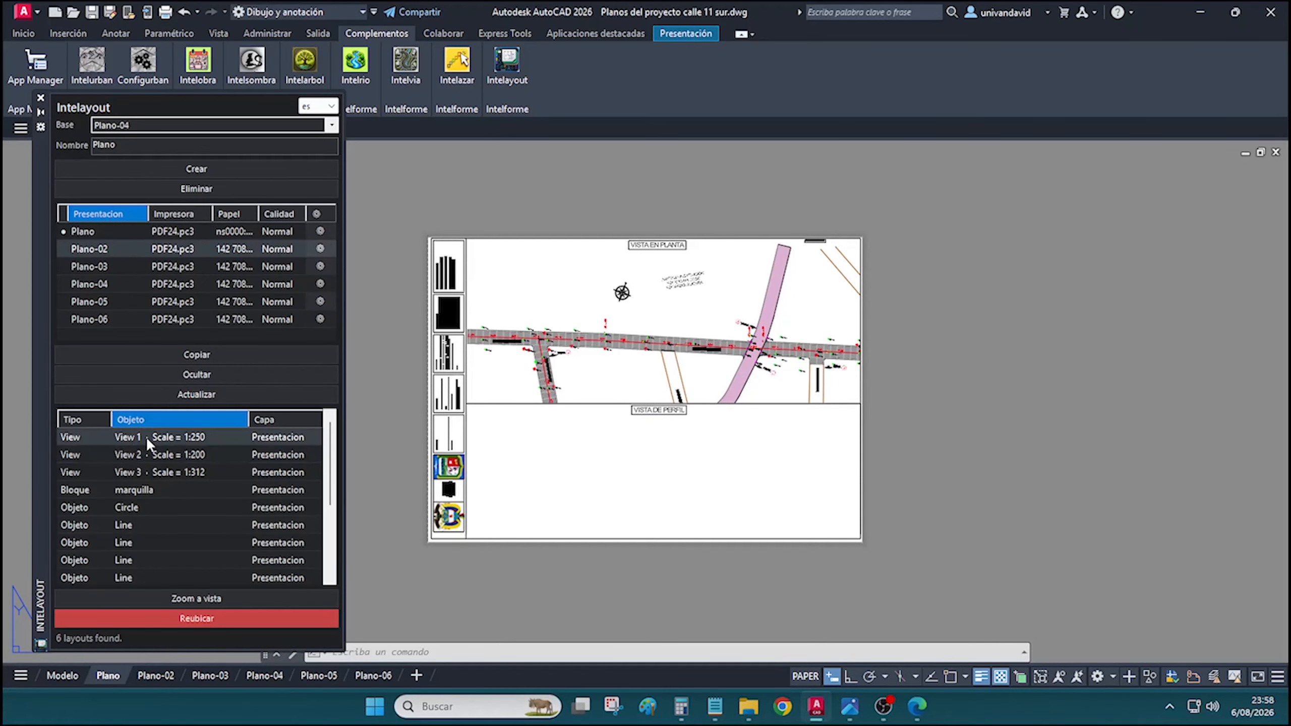
left_click(113, 232)
left_click(125, 472)
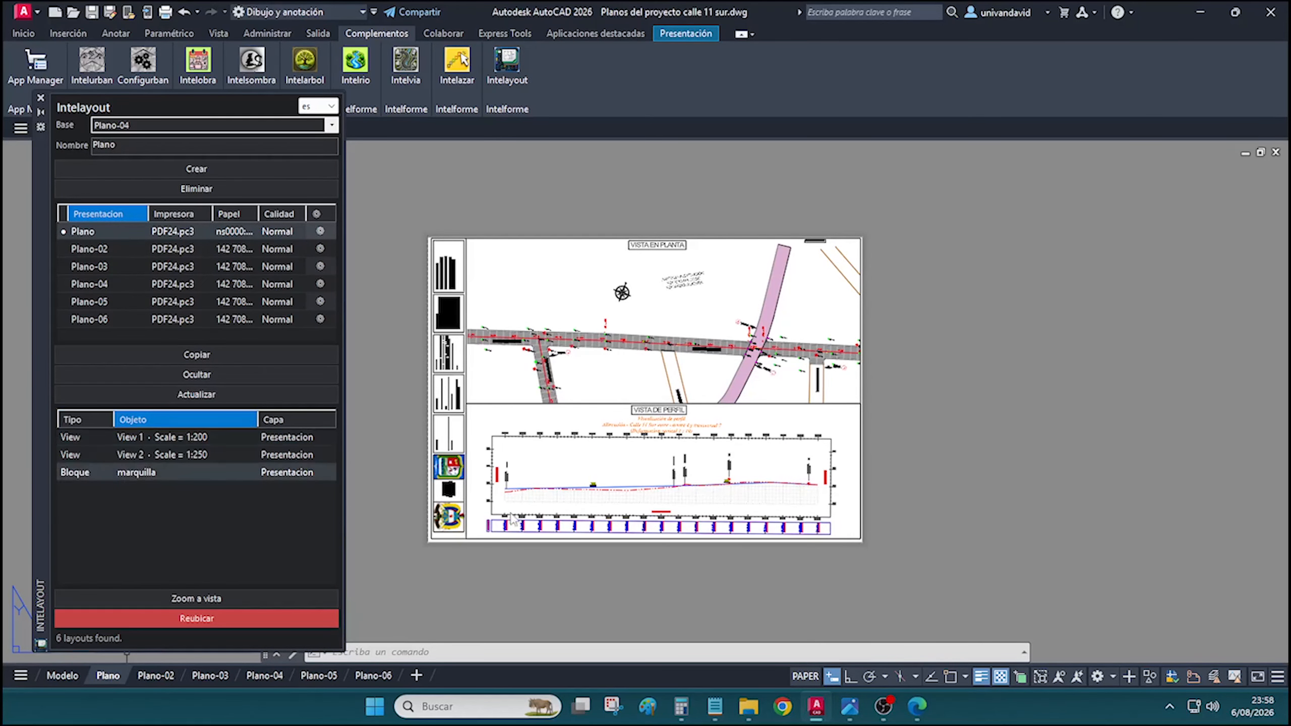
Copy the 1:312 legend view from Plano-02 into layout Plano and check the sheet against Plano-02
left_click(114, 252)
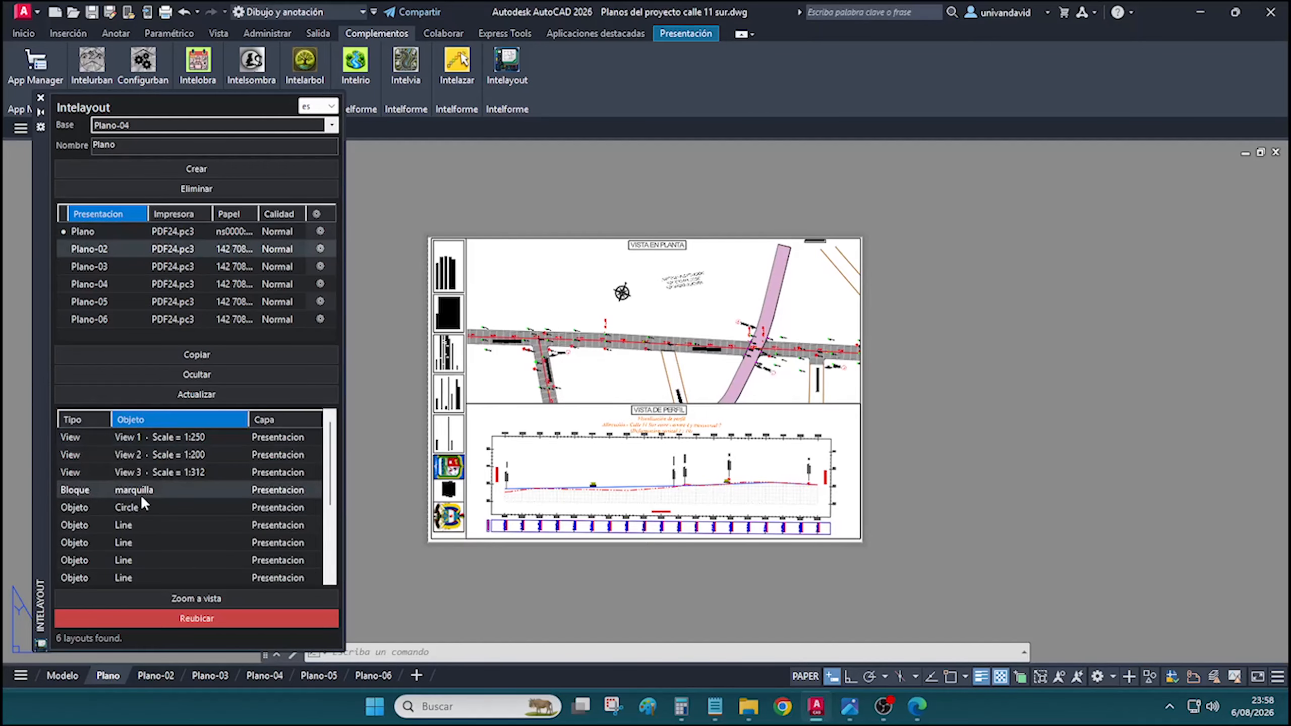
left_click_drag(150, 474, 161, 468)
left_click_drag(113, 234, 113, 233)
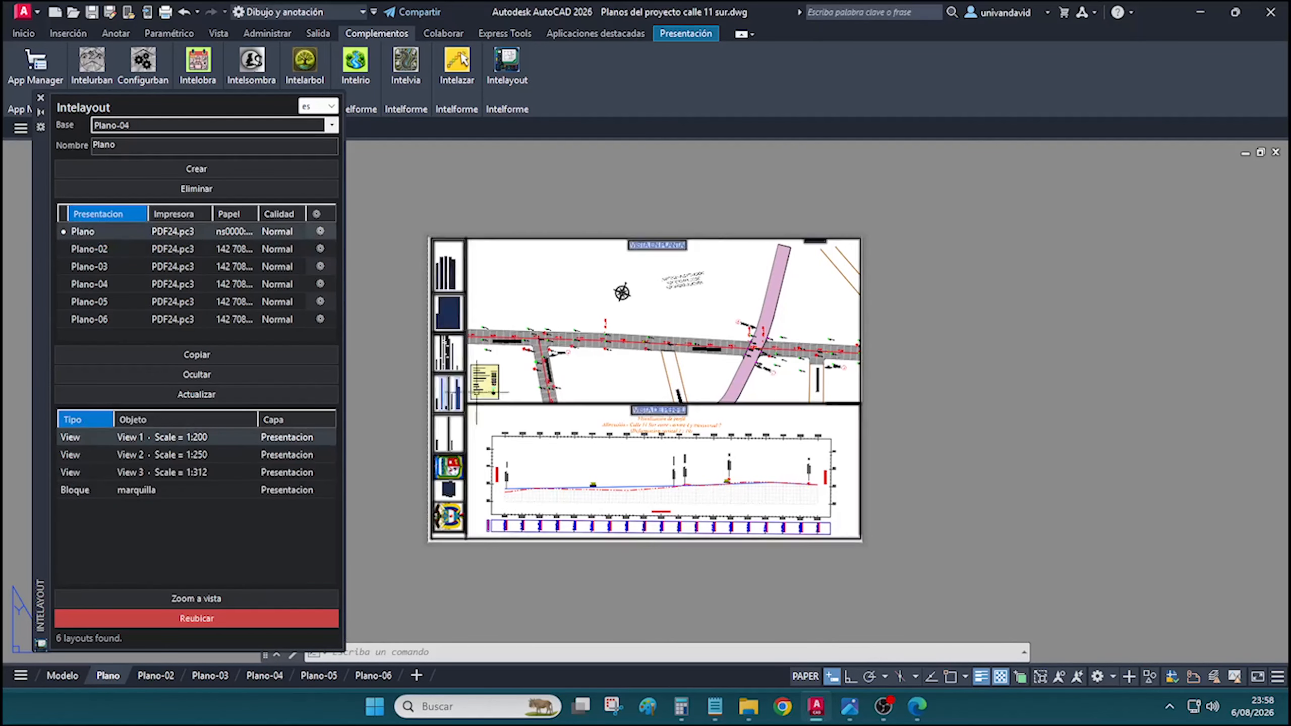
left_click(155, 675)
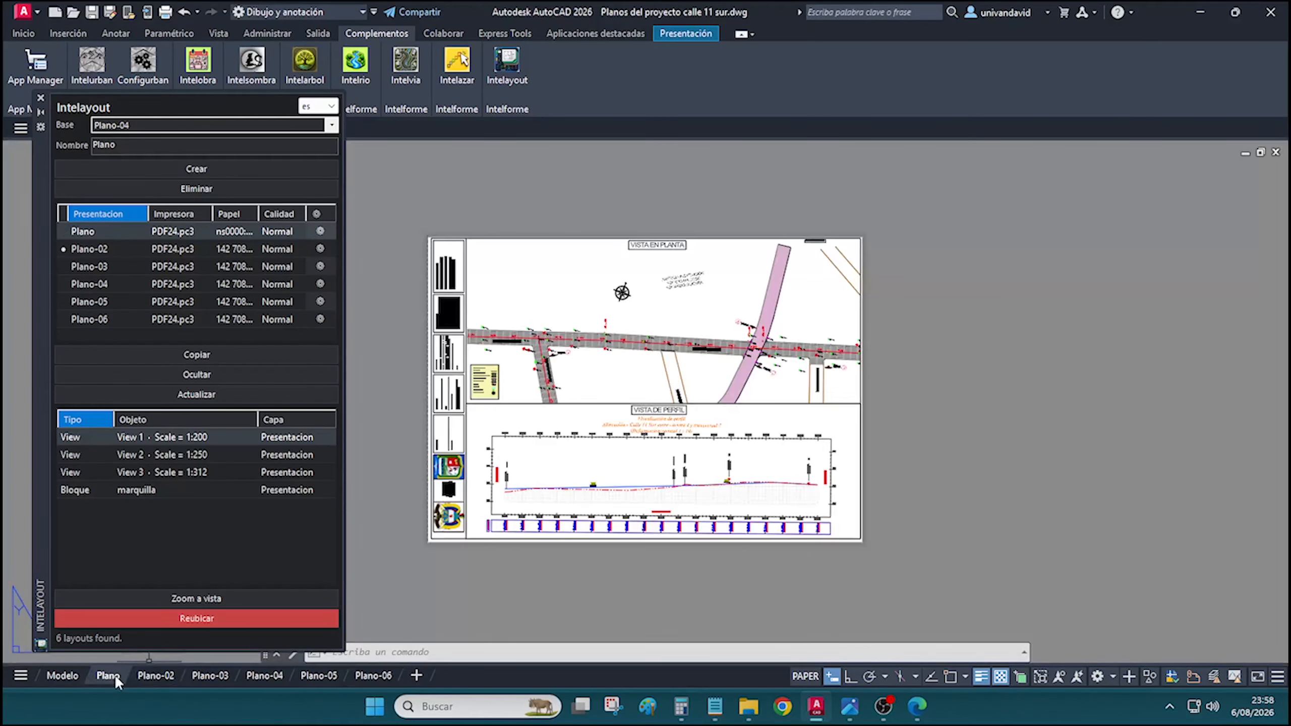
left_click(109, 675)
Return to model space and show the frames of the layout views
left_click(201, 610)
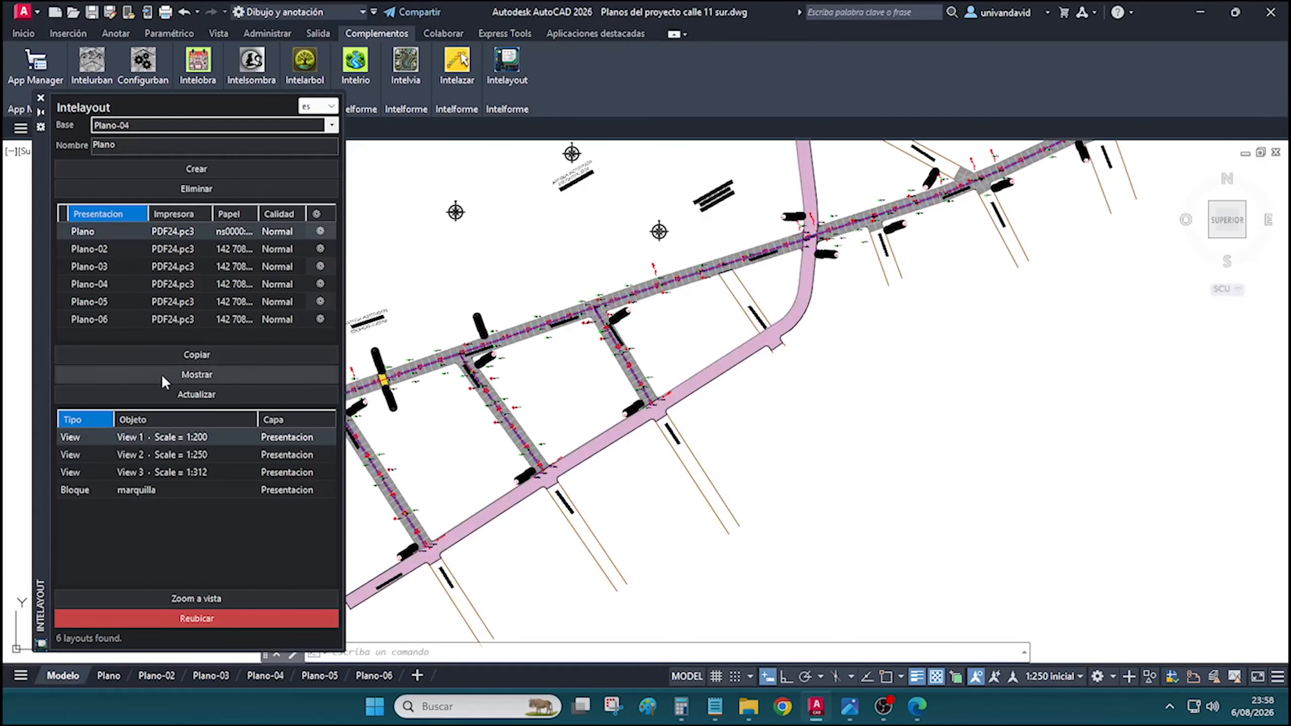
left_click(162, 373)
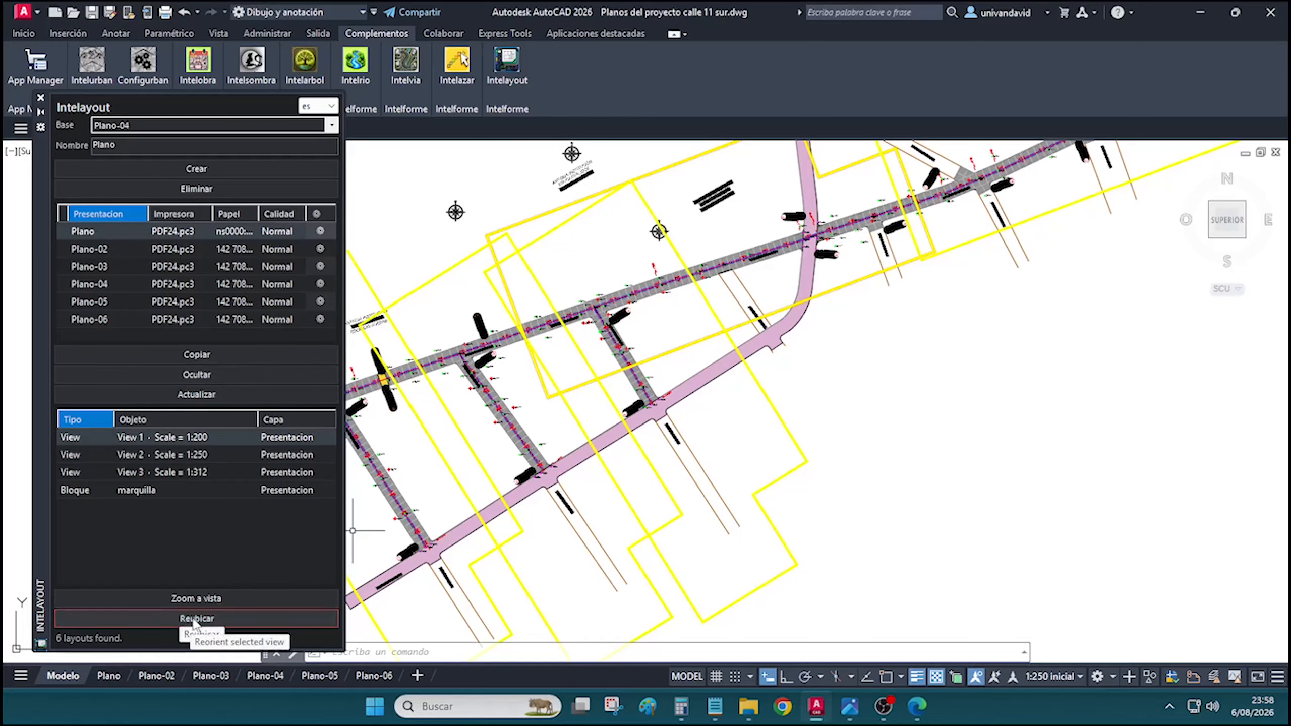
Relocate the 1:200 plan view of layout Plano onto the western stretch of the road and accept the new position
left_click(222, 618)
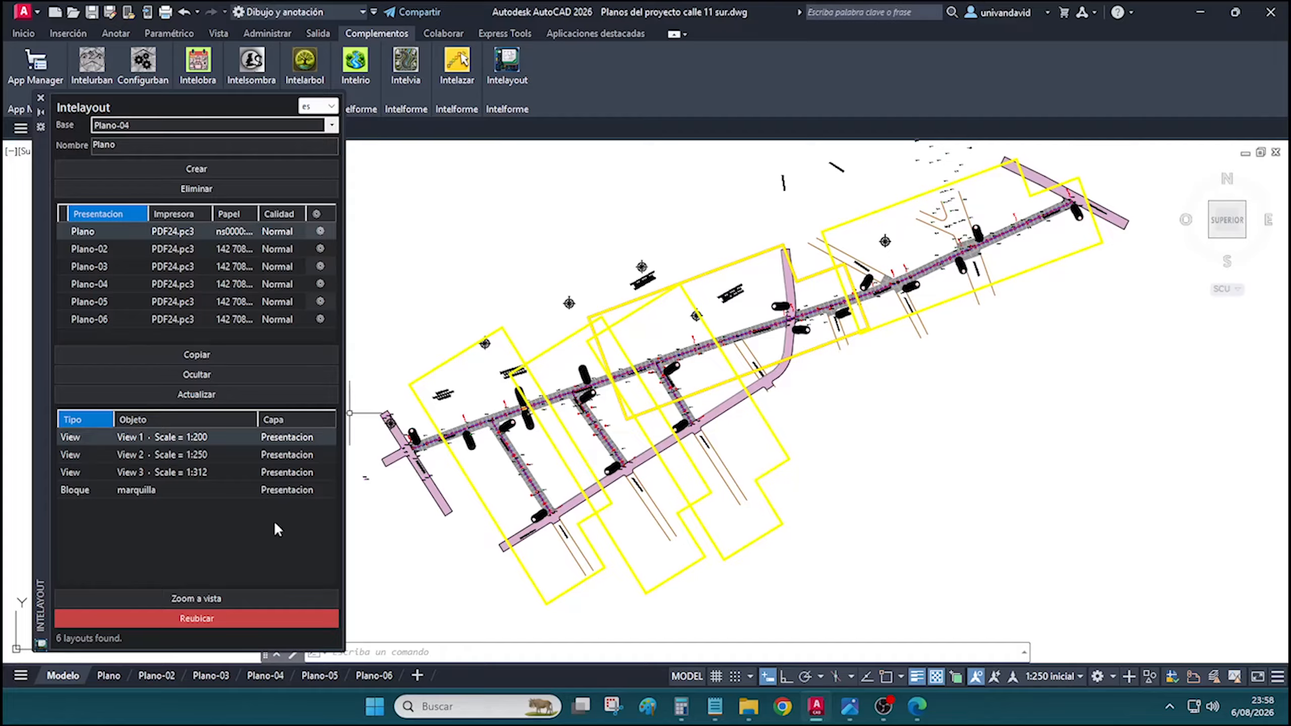
left_click(113, 232)
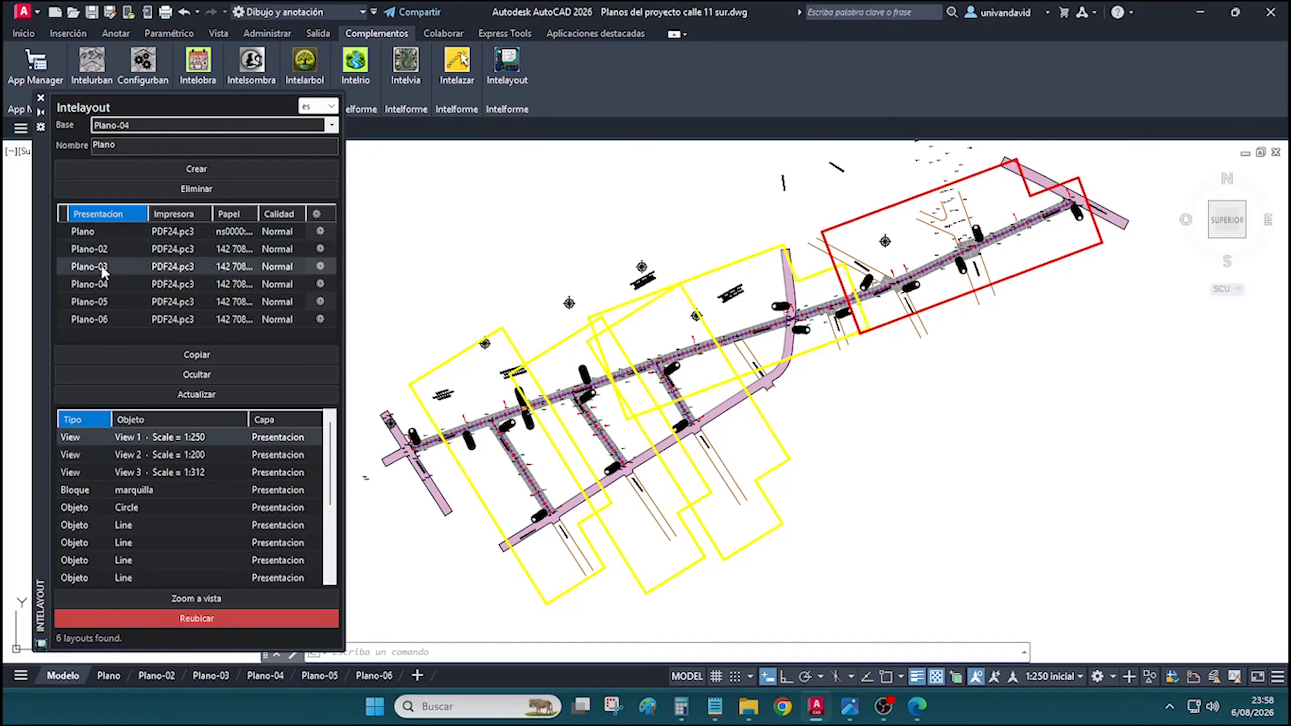
left_click(204, 626)
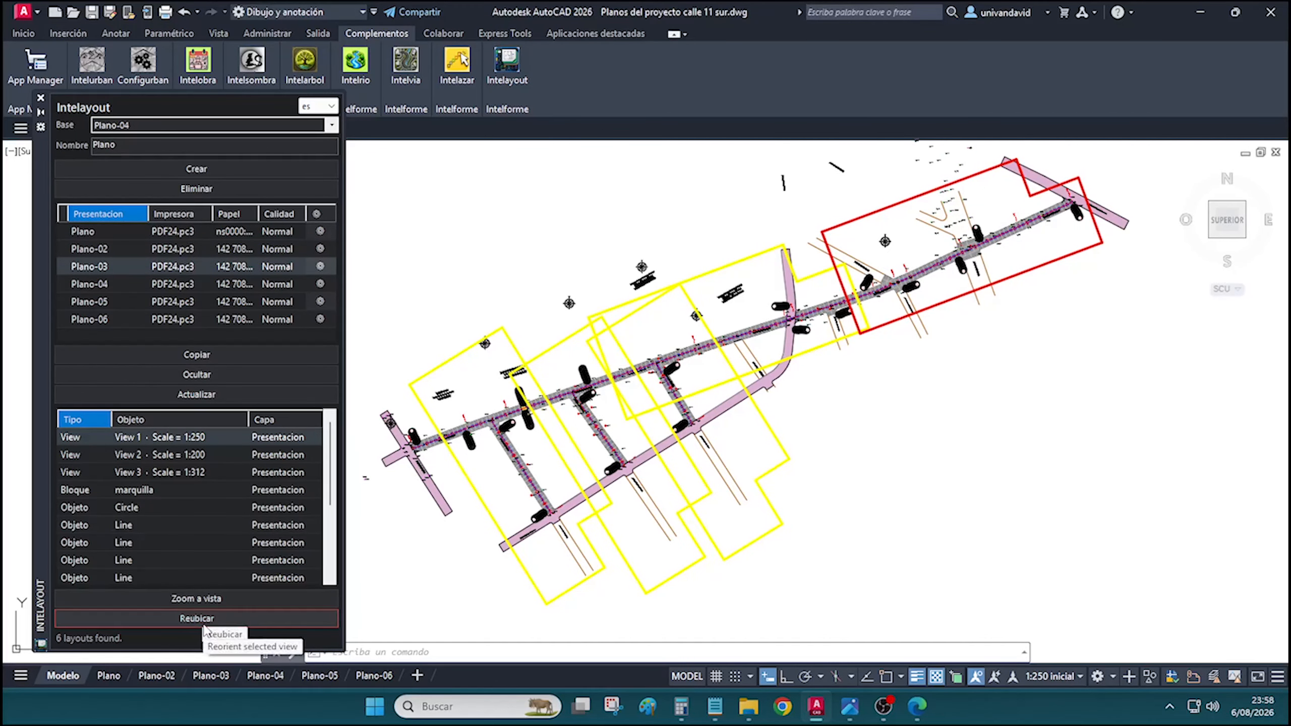
left_click(104, 229)
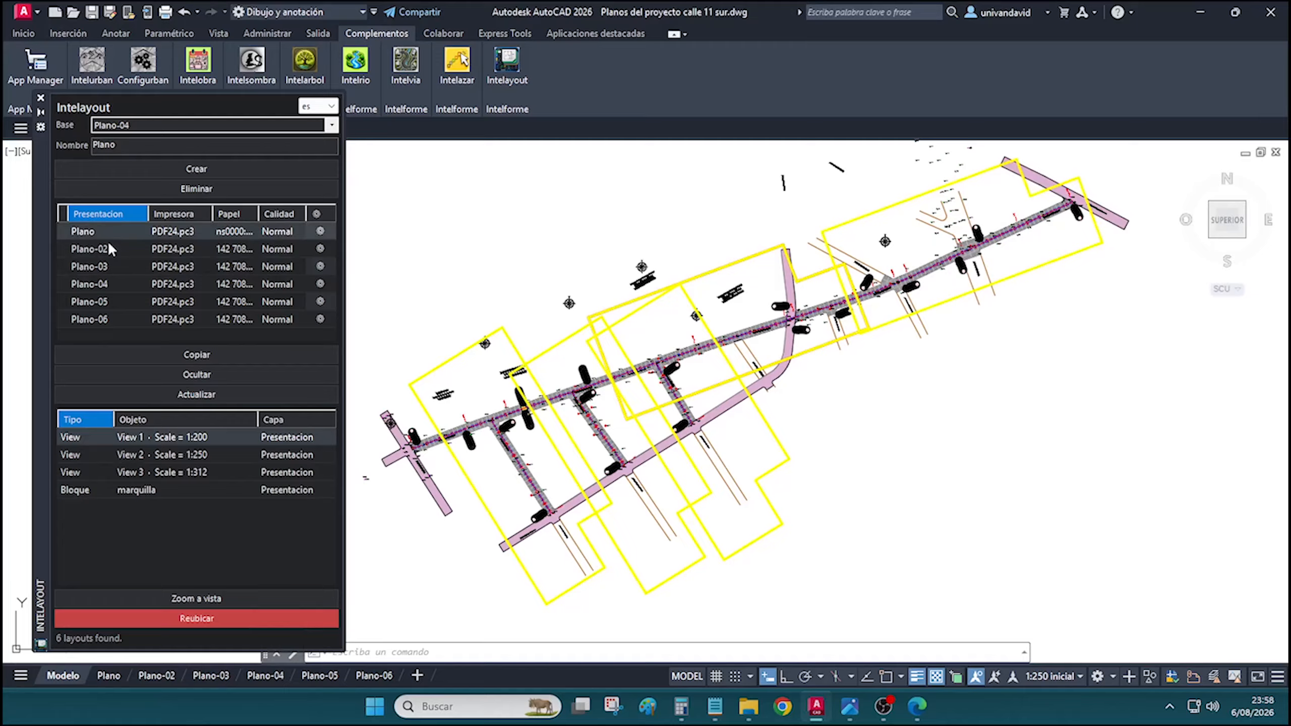
left_click(192, 616)
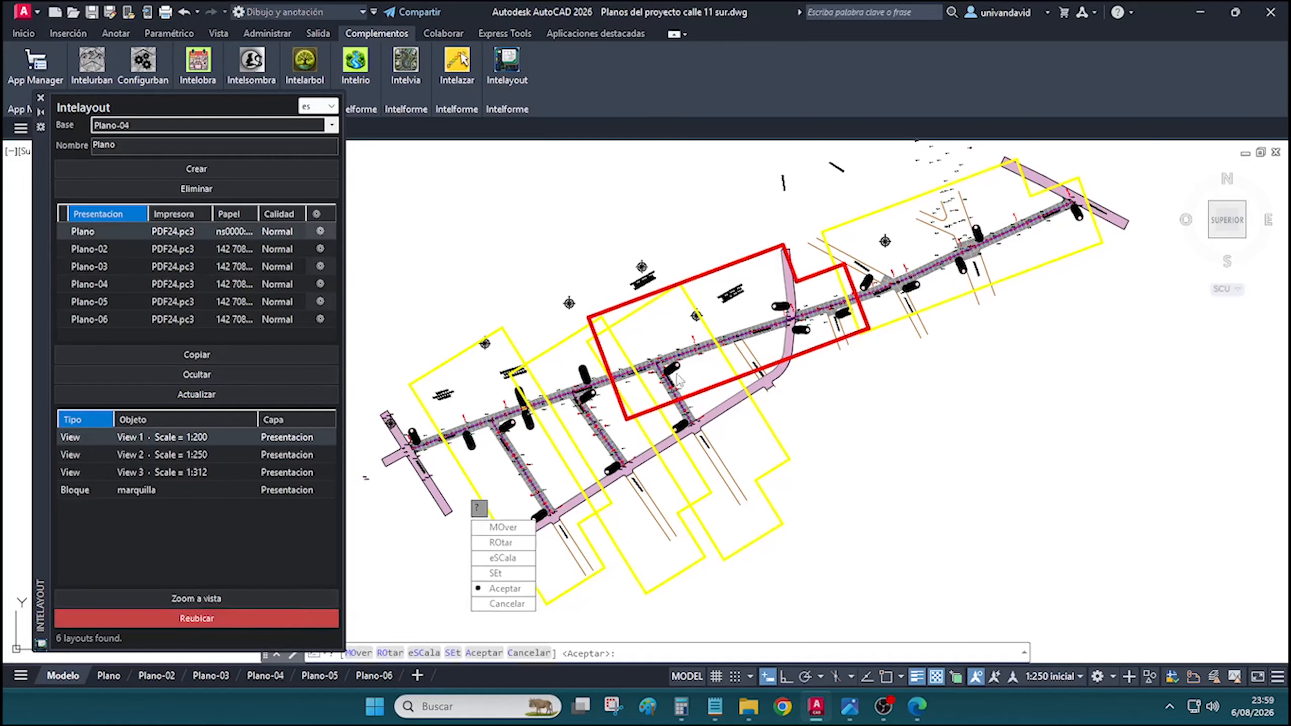
left_click(509, 529)
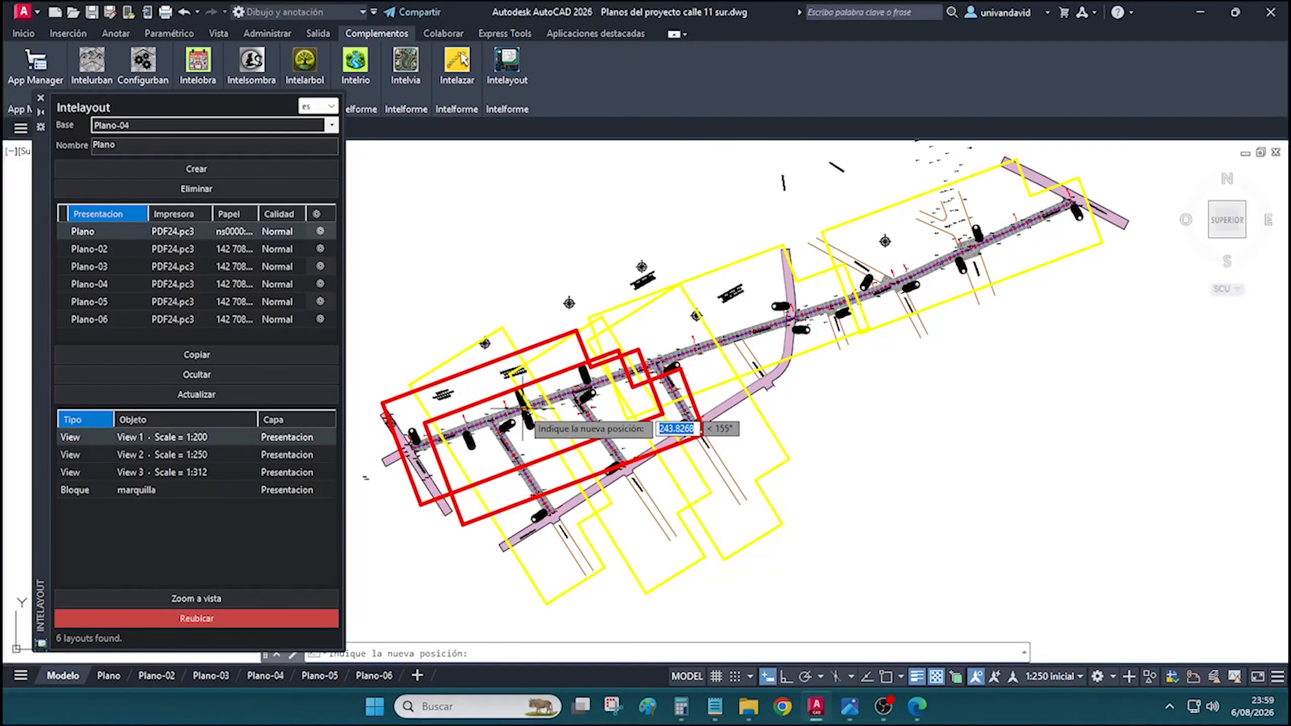
left_click(543, 413)
left_click(575, 501)
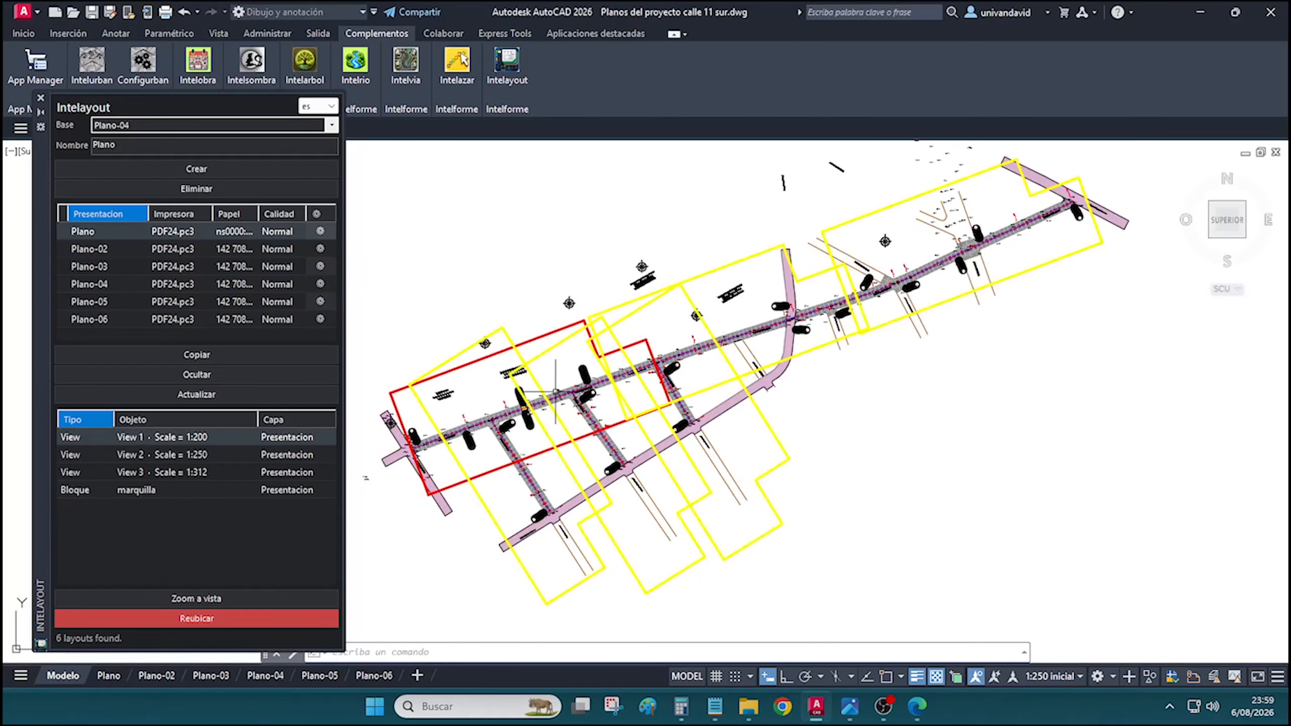
Move the frame of Plano's 1:250 profile view onto the uppermost profile drawing
left_click(131, 457)
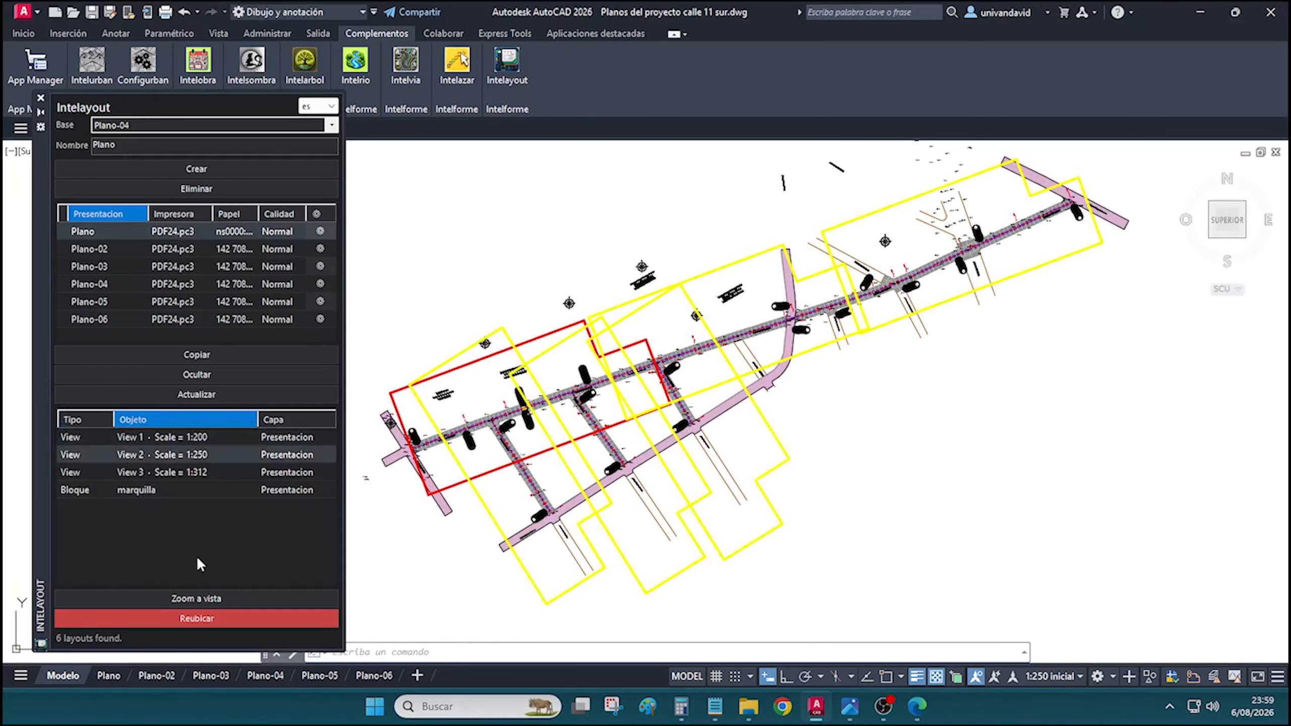
left_click(196, 618)
left_click(486, 598)
scroll(634, 402, "down", 5)
scroll(864, 295, "up", 9)
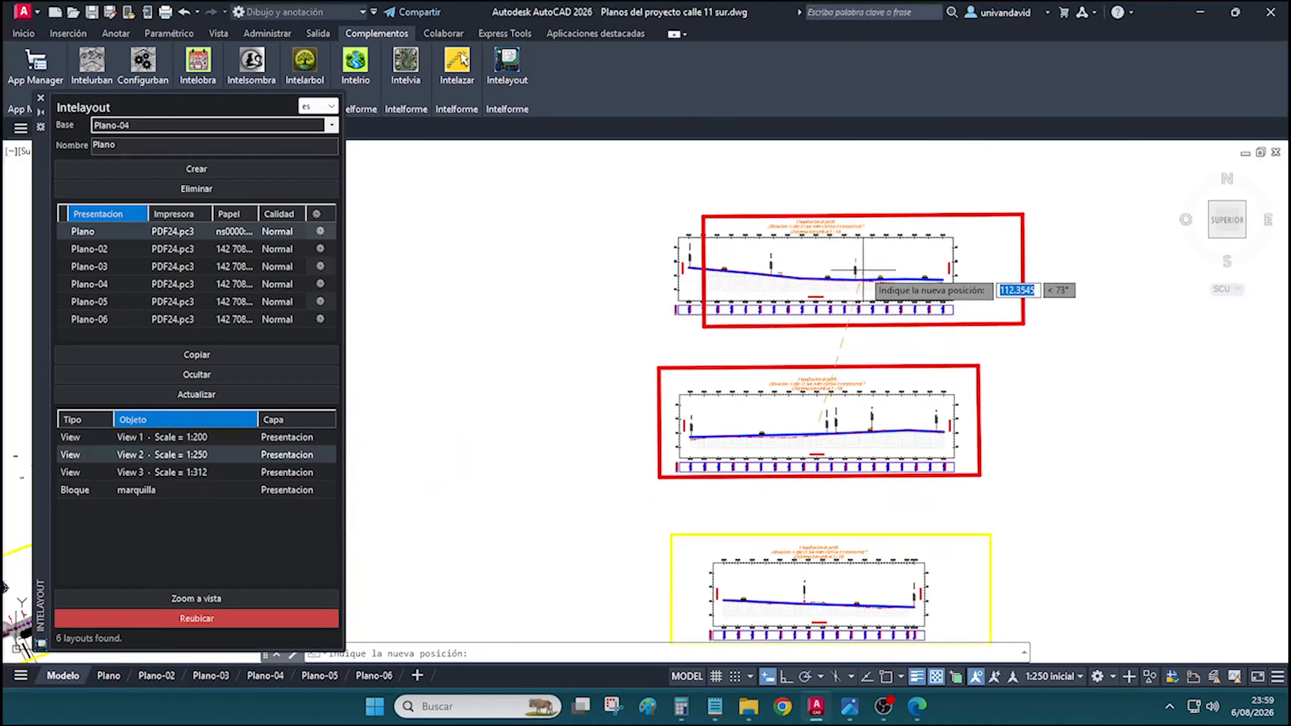
left_click(798, 263)
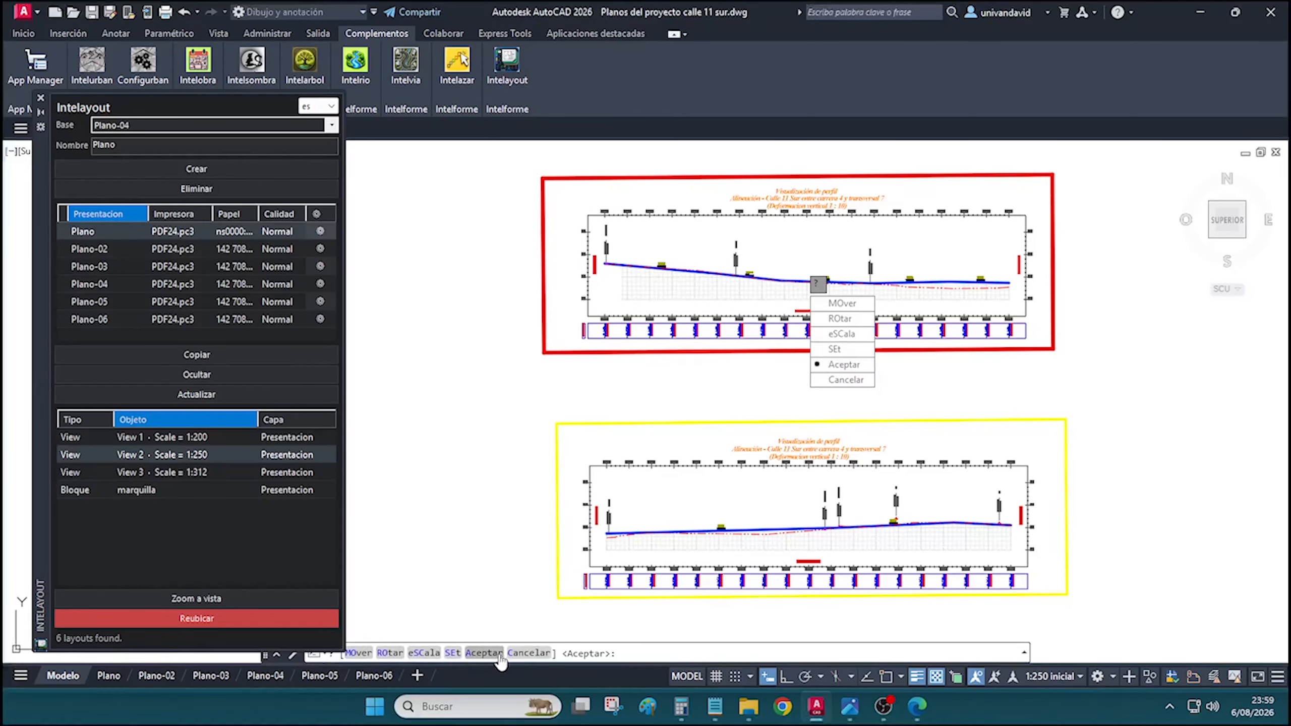
Fine-tune the profile view's position around the uppermost profile and enlarge its frame to a scale of 1:260.147
left_click(841, 303)
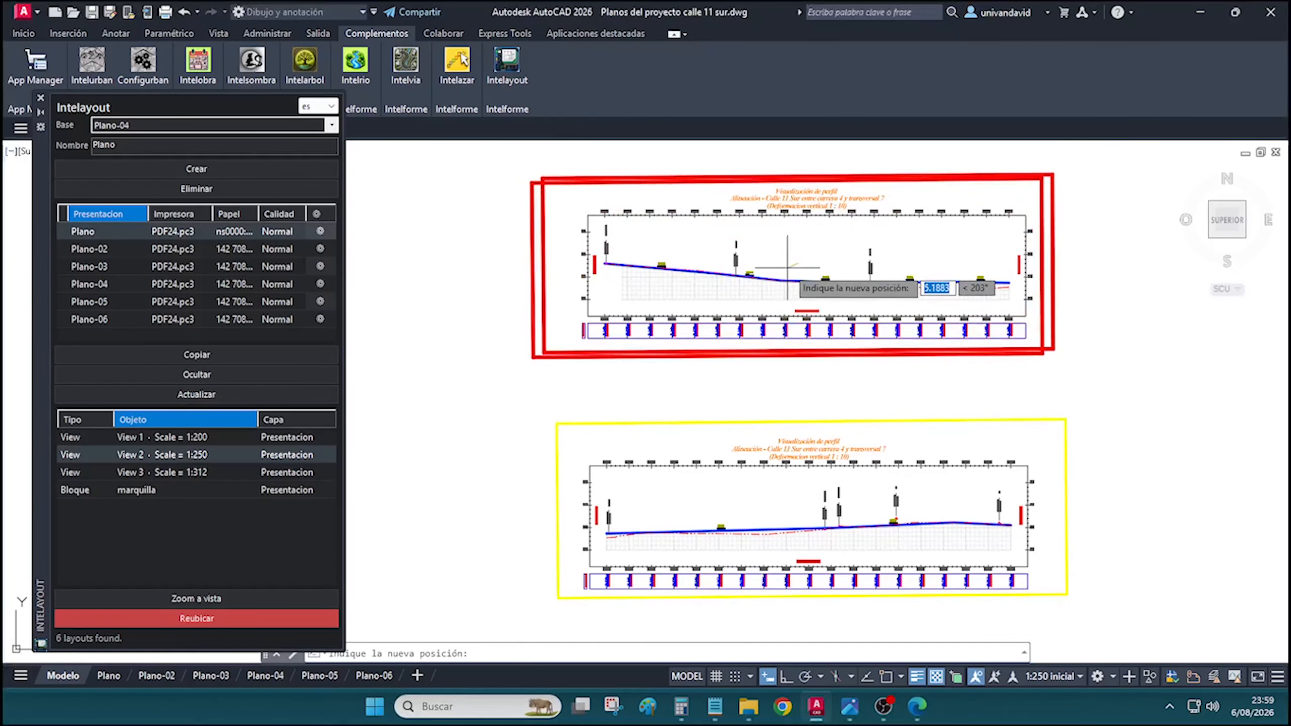
left_click(800, 279)
left_click(826, 325)
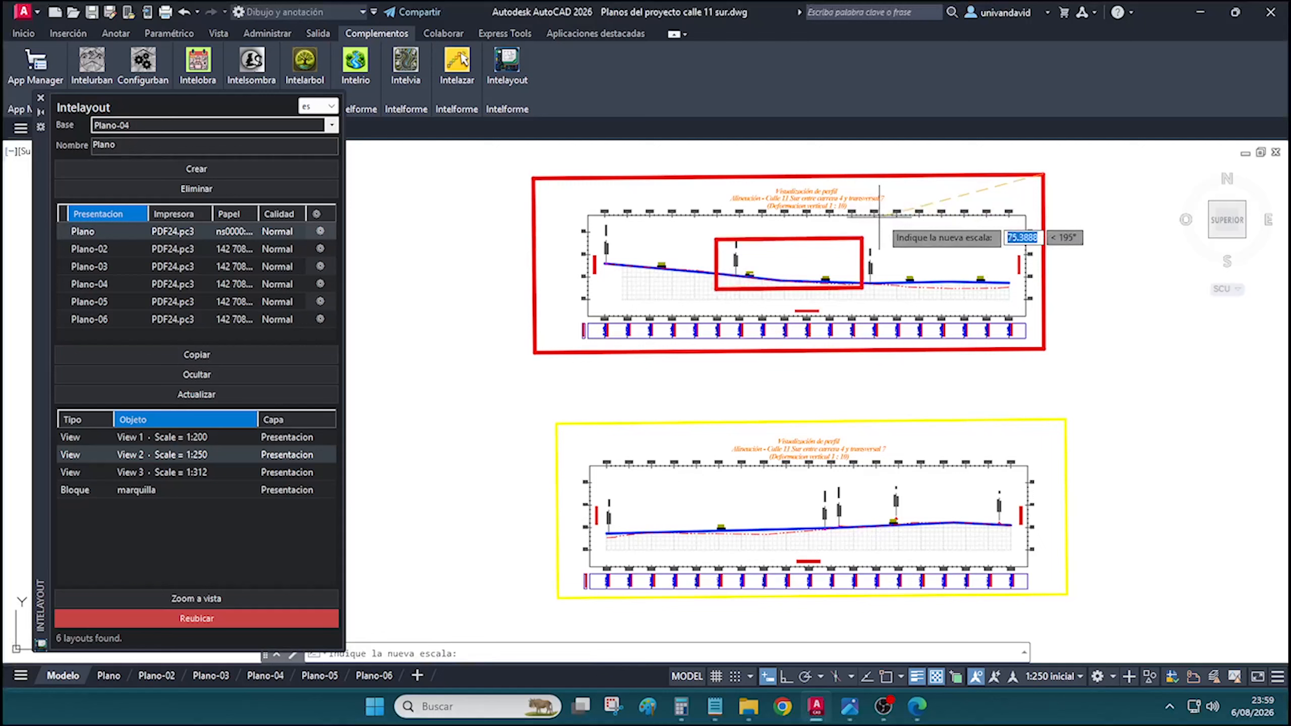
left_click(1089, 227)
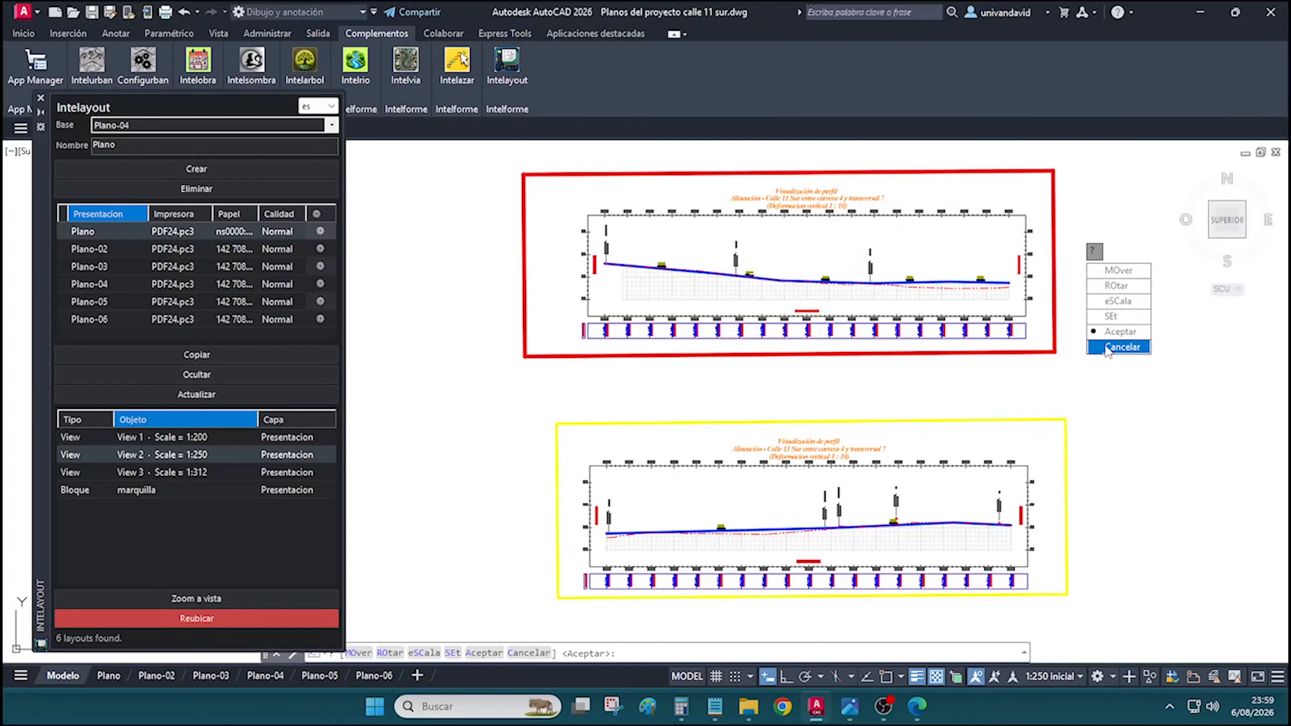
left_click(1118, 347)
Check the relocated views on sheet Plano, compare it with Plano-02 and return to model space
left_click(109, 676)
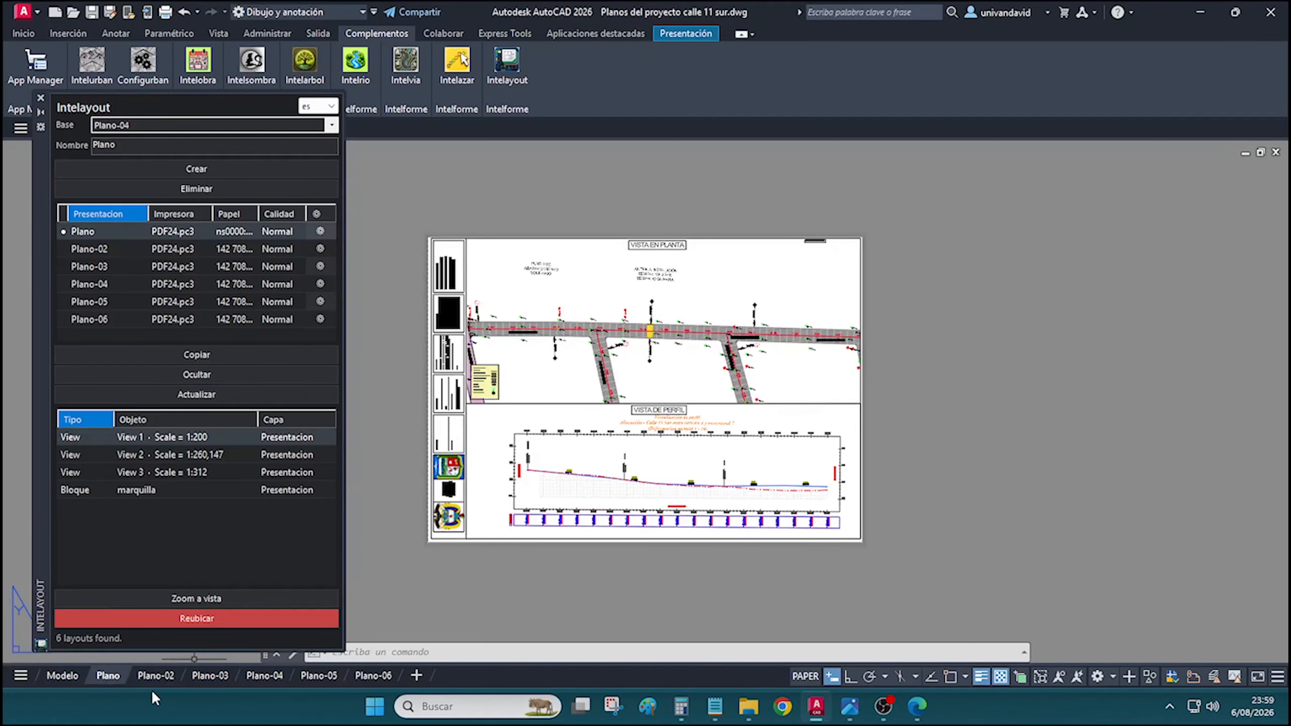
left_click(150, 676)
left_click(108, 677)
left_click(63, 676)
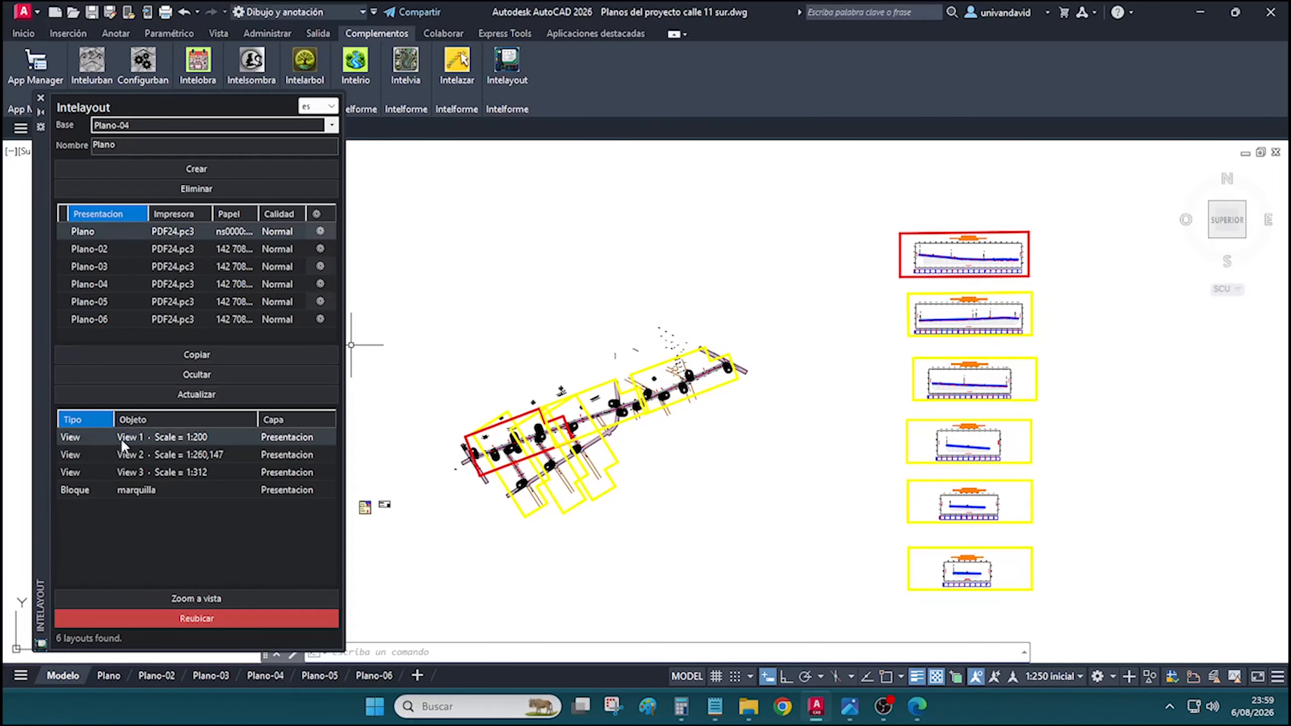
Reposition and rotate Plano's 1:200 plan view over the road's western stretch, accept it and hide the view frames
left_click(166, 439)
left_click(197, 618)
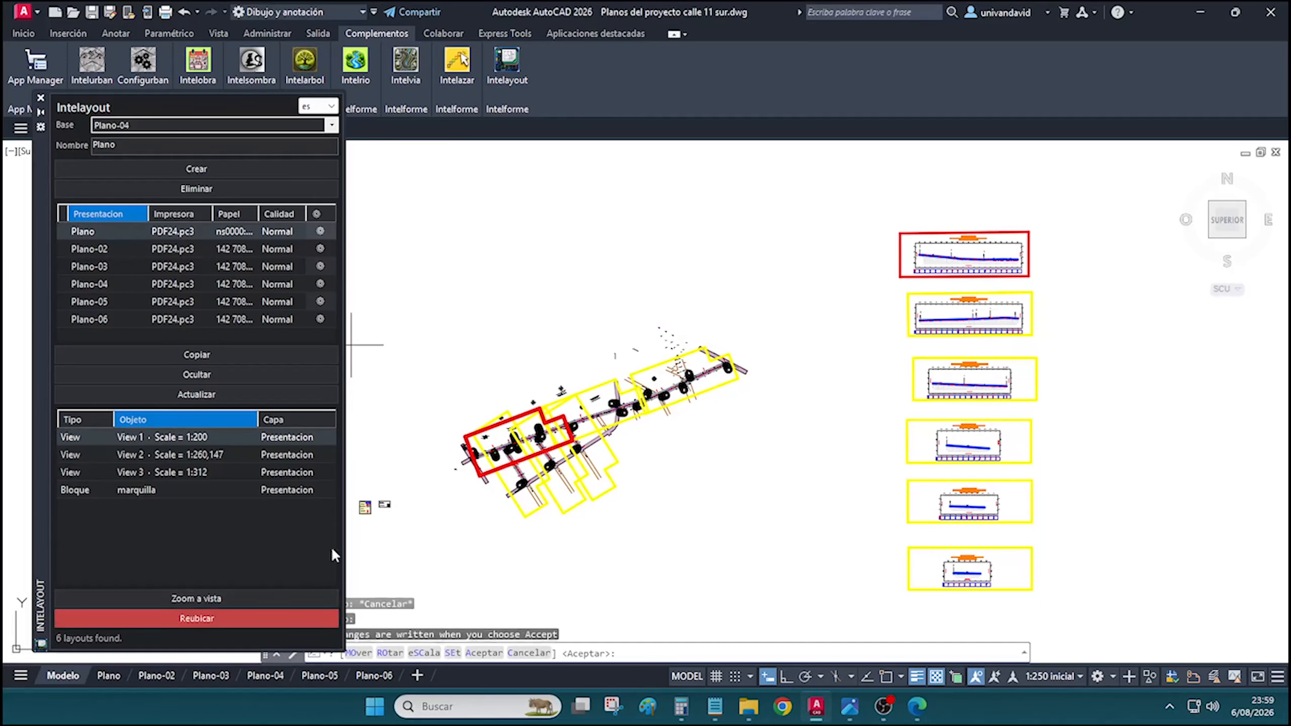
right_click(486, 484)
left_click(509, 511)
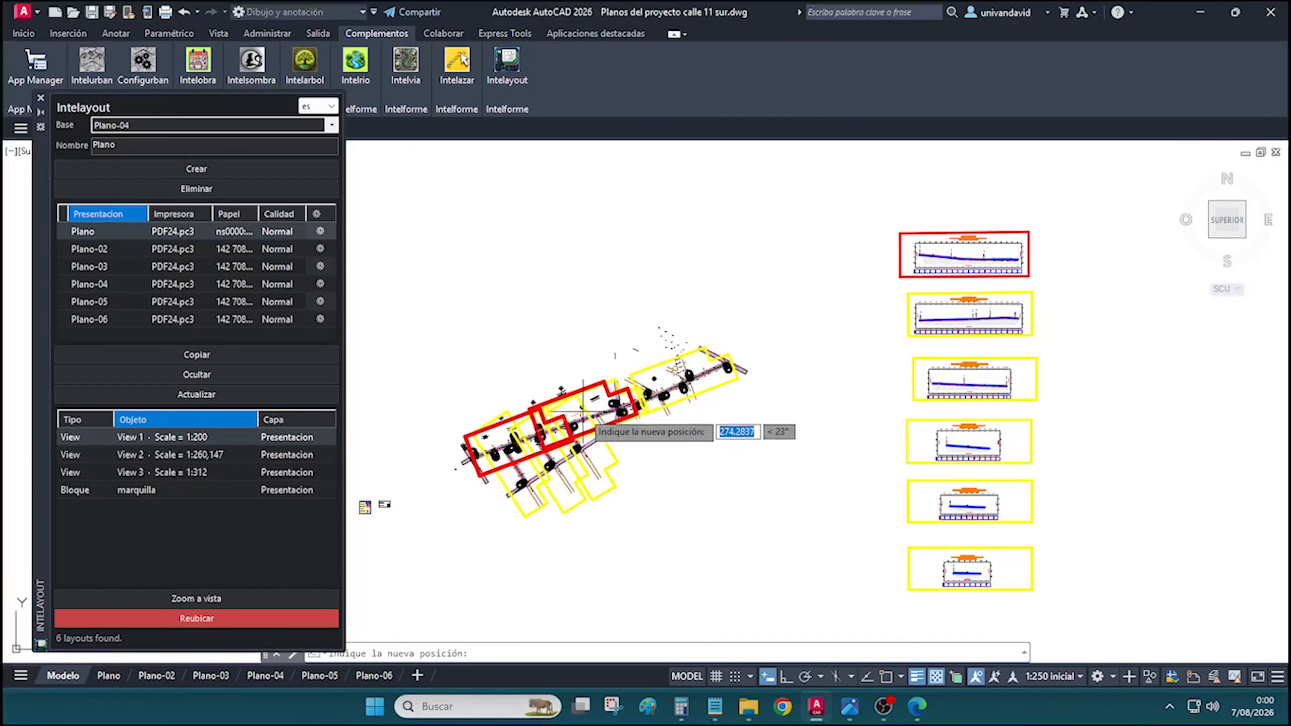
right_click(534, 447)
left_click(559, 527)
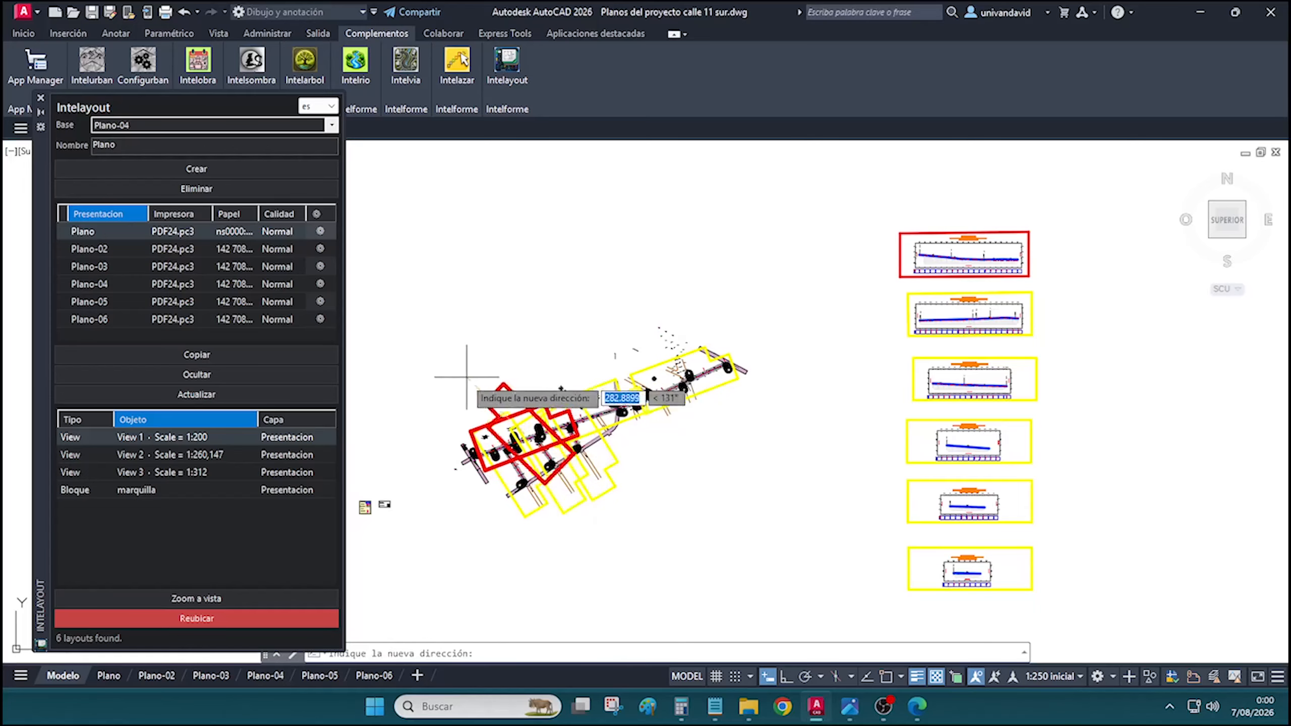
left_click(563, 414)
left_click(605, 517)
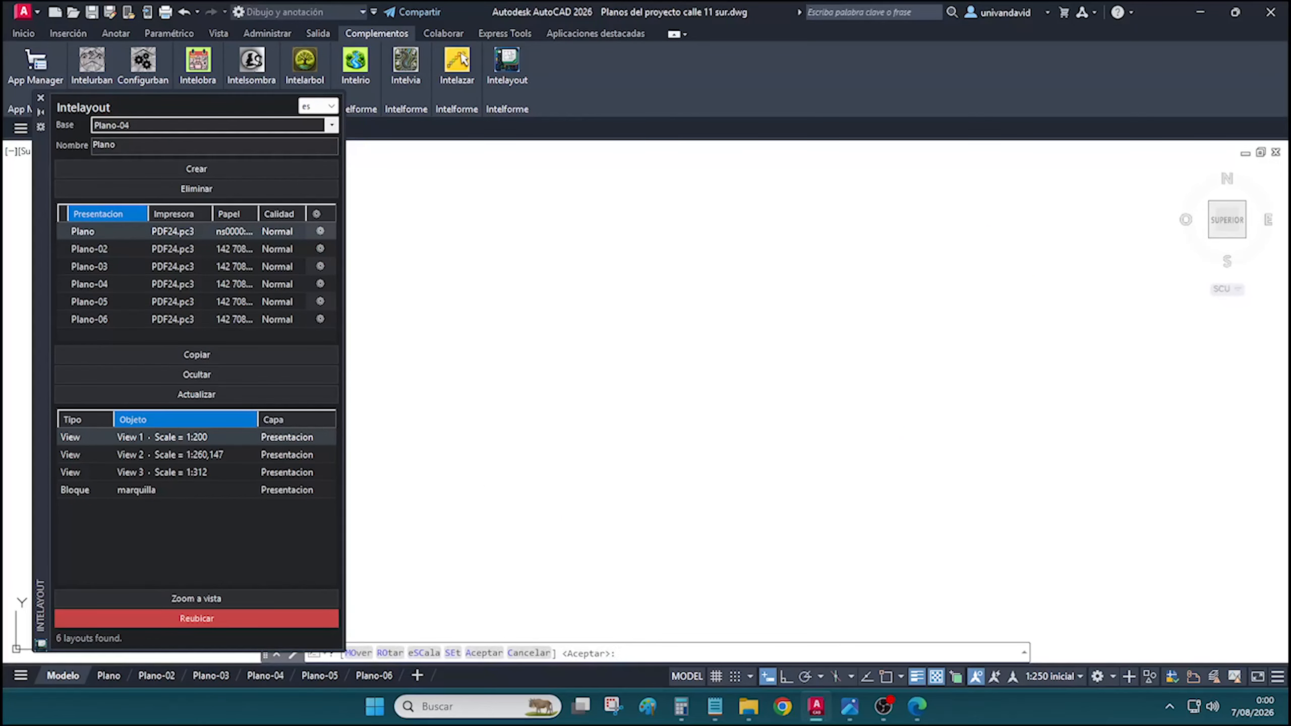
left_click(172, 373)
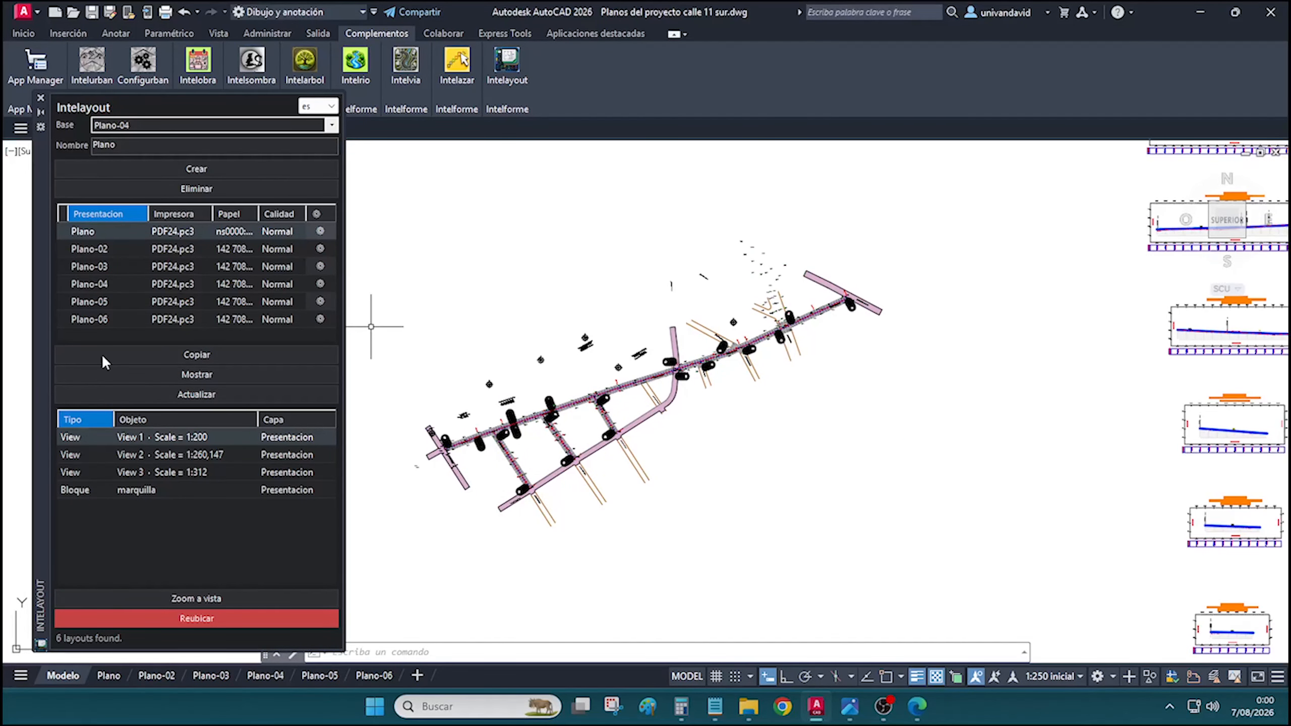
Review the sheets Plano through Plano-06 one after another and go back through them to Plano
left_click(109, 676)
left_click(156, 676)
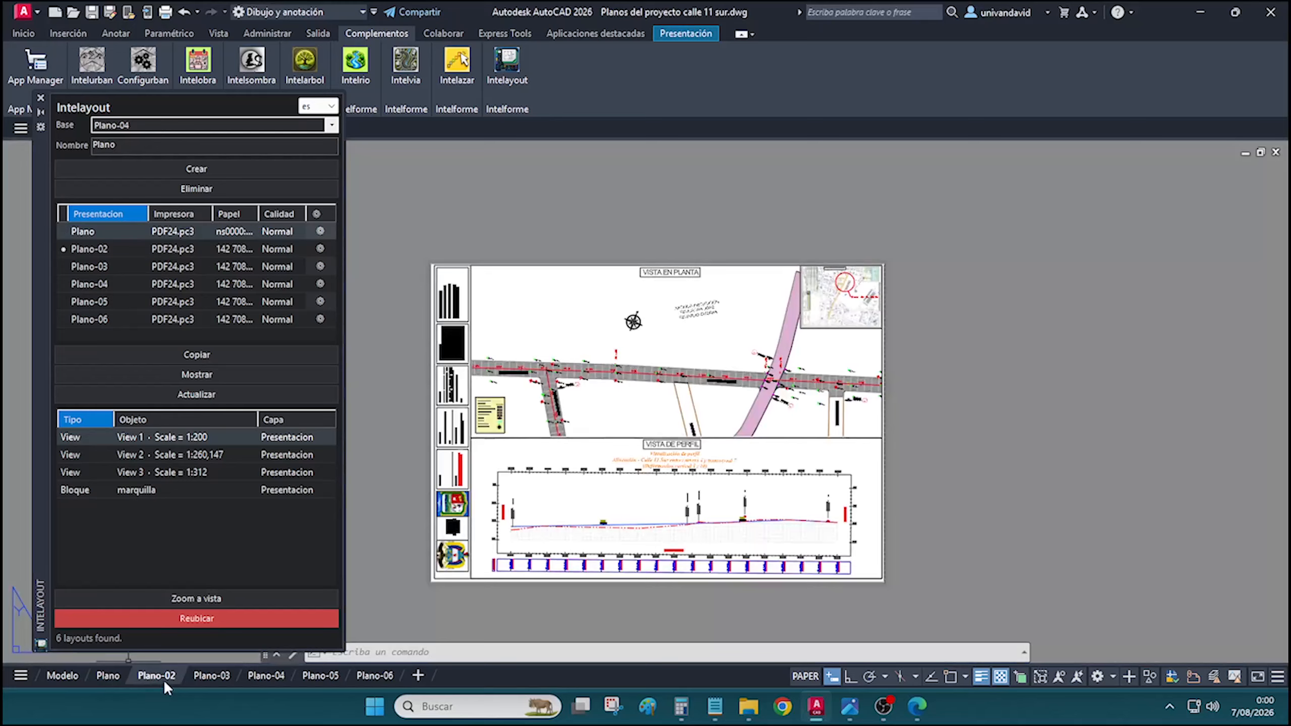
left_click(209, 677)
left_click(266, 676)
left_click(320, 676)
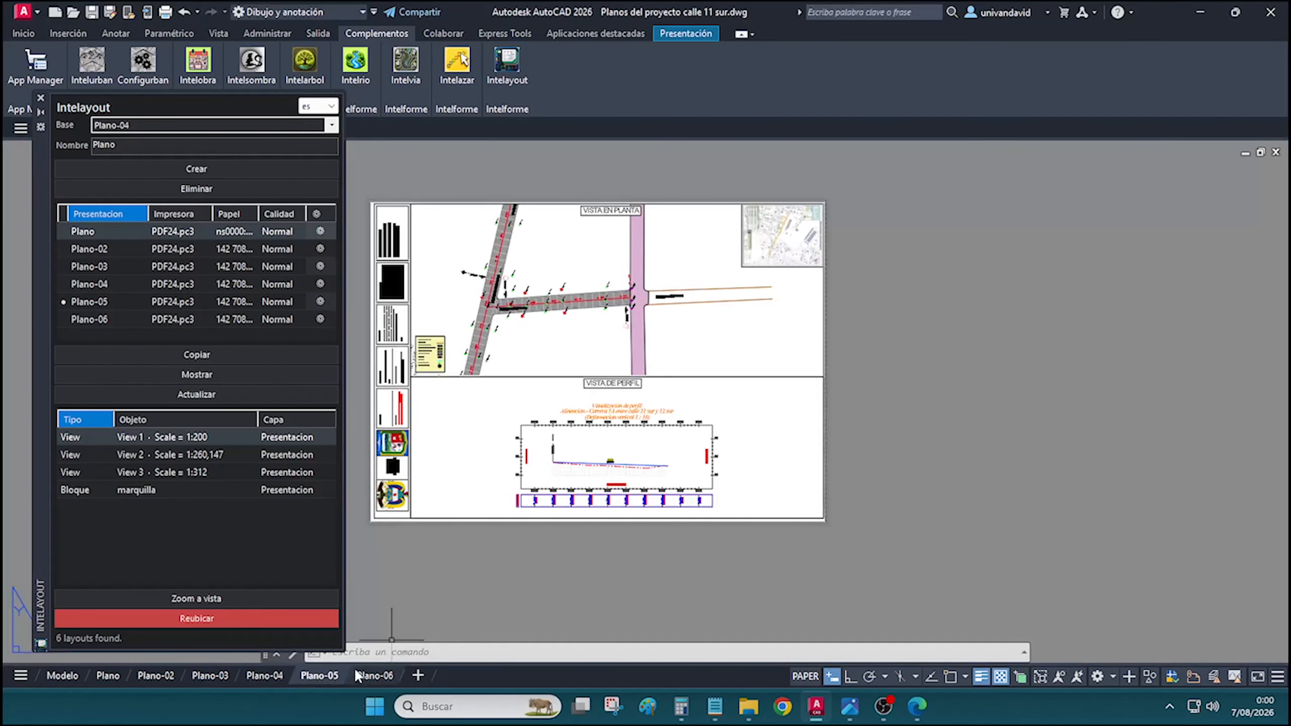
left_click(368, 676)
left_click(320, 675)
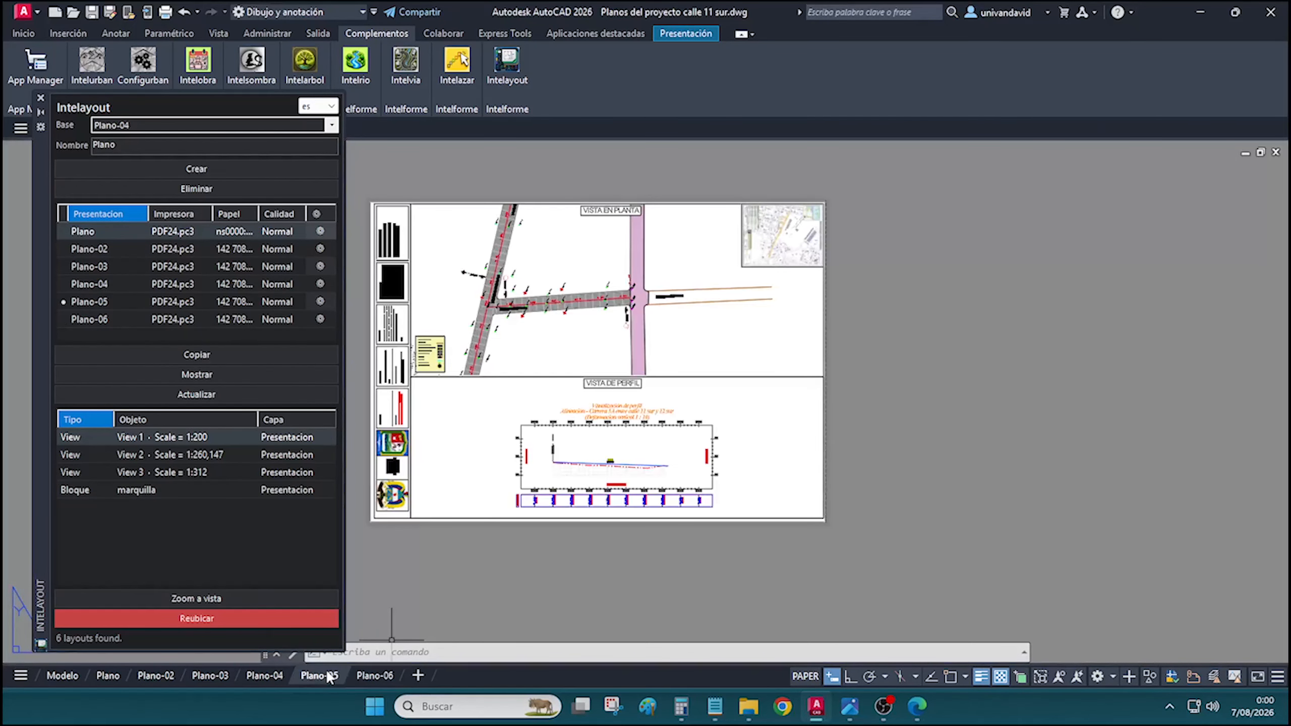
left_click(265, 675)
left_click(213, 676)
left_click(156, 676)
left_click(105, 676)
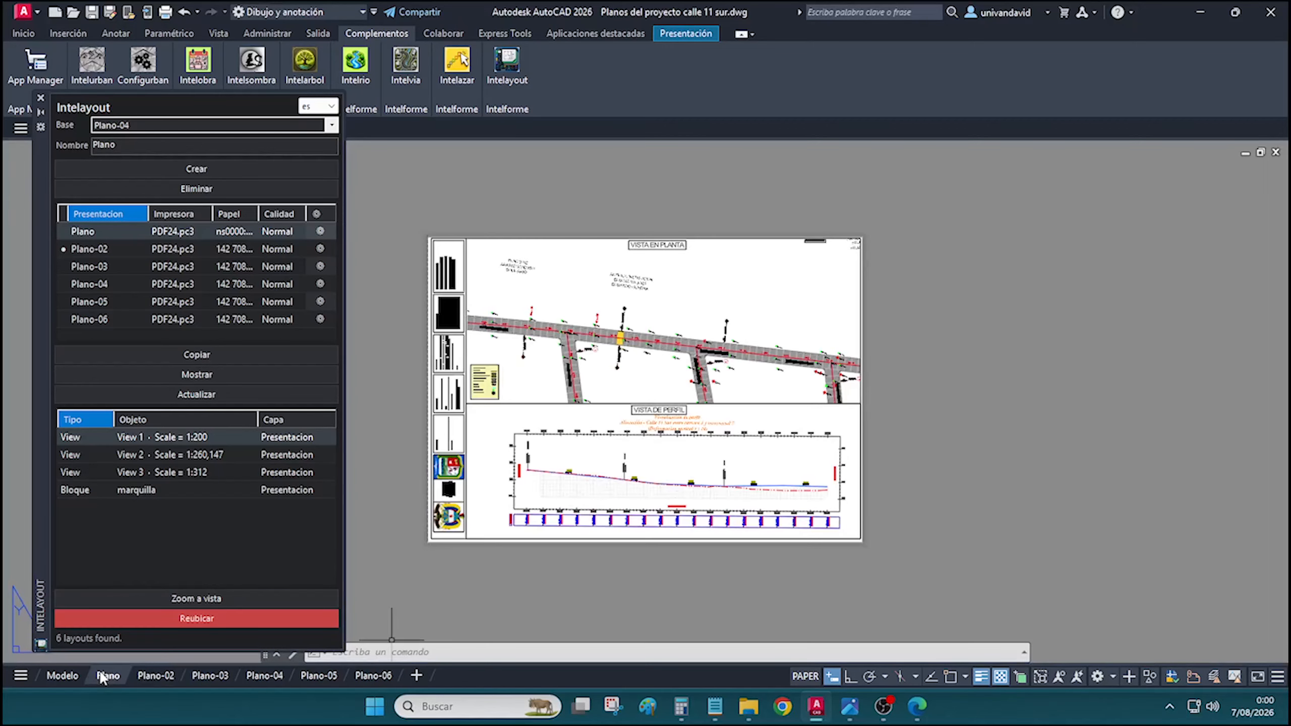
Open Plano-02 to Plano-06 in turn from the Intelayout presentation list and finish on Plano
left_click(86, 247)
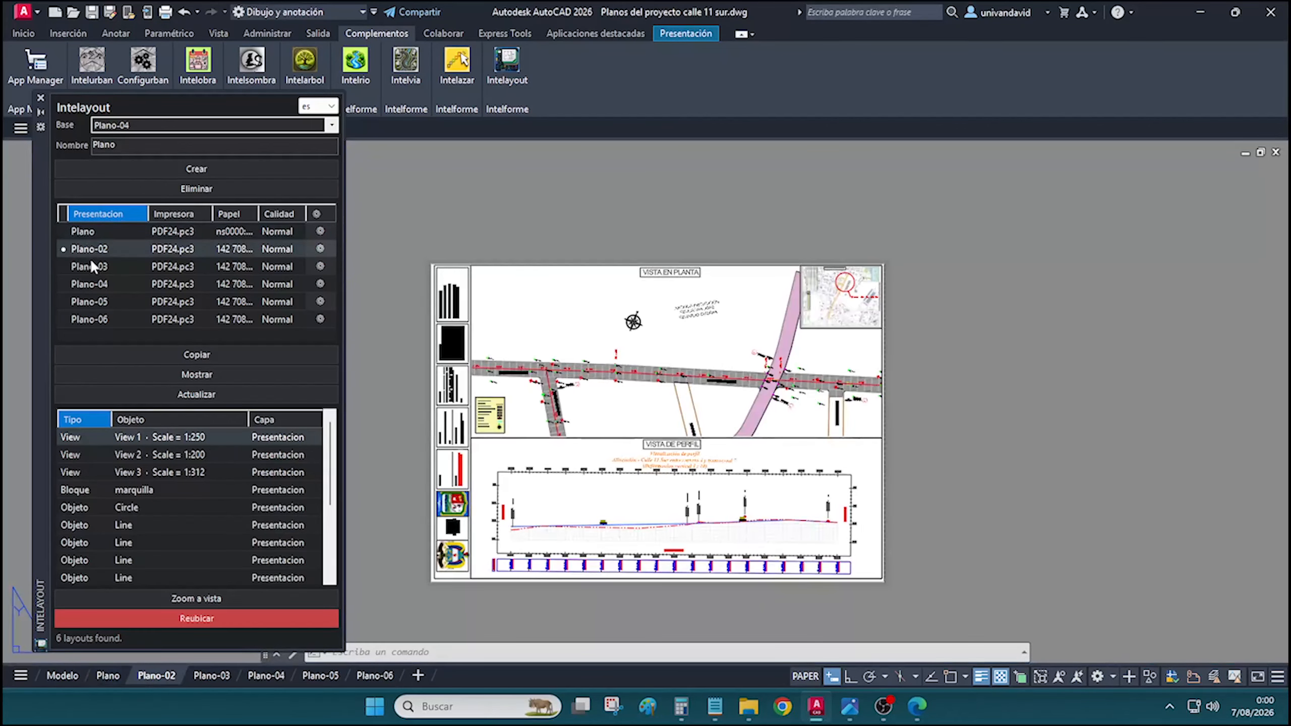
left_click(92, 264)
left_click(93, 286)
left_click(93, 304)
left_click(93, 319)
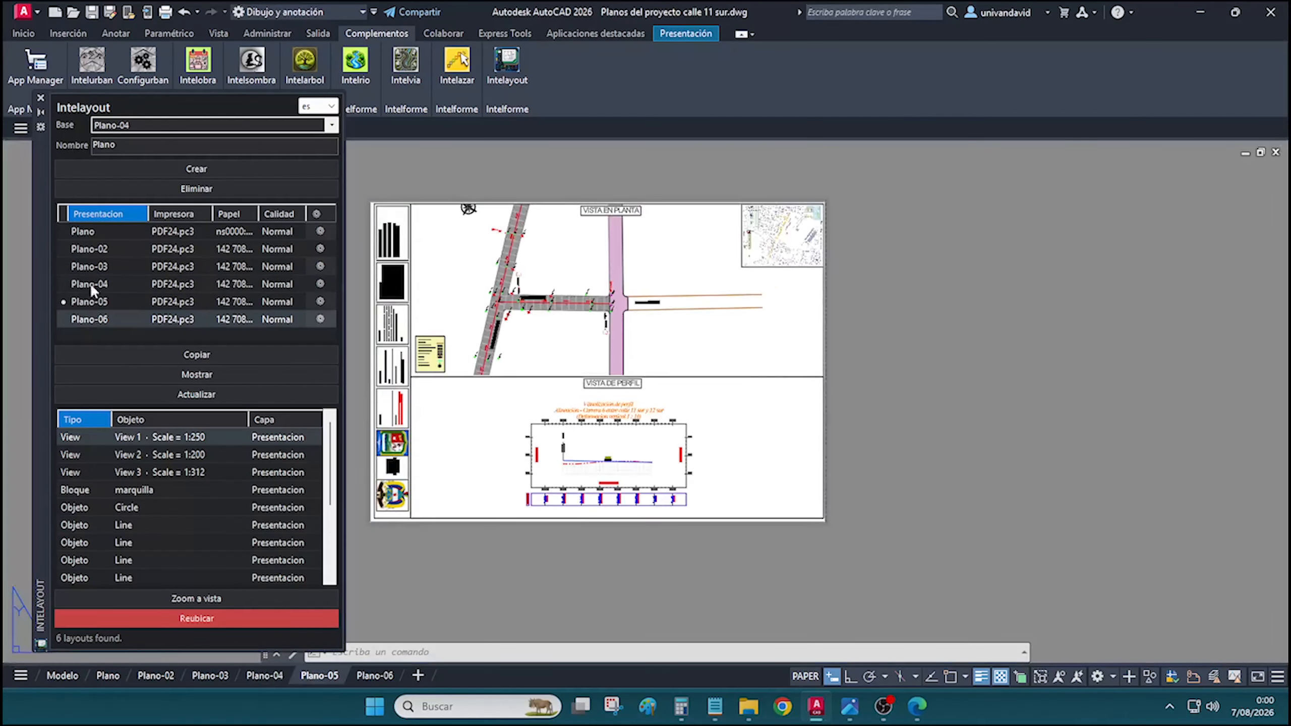
left_click(96, 231)
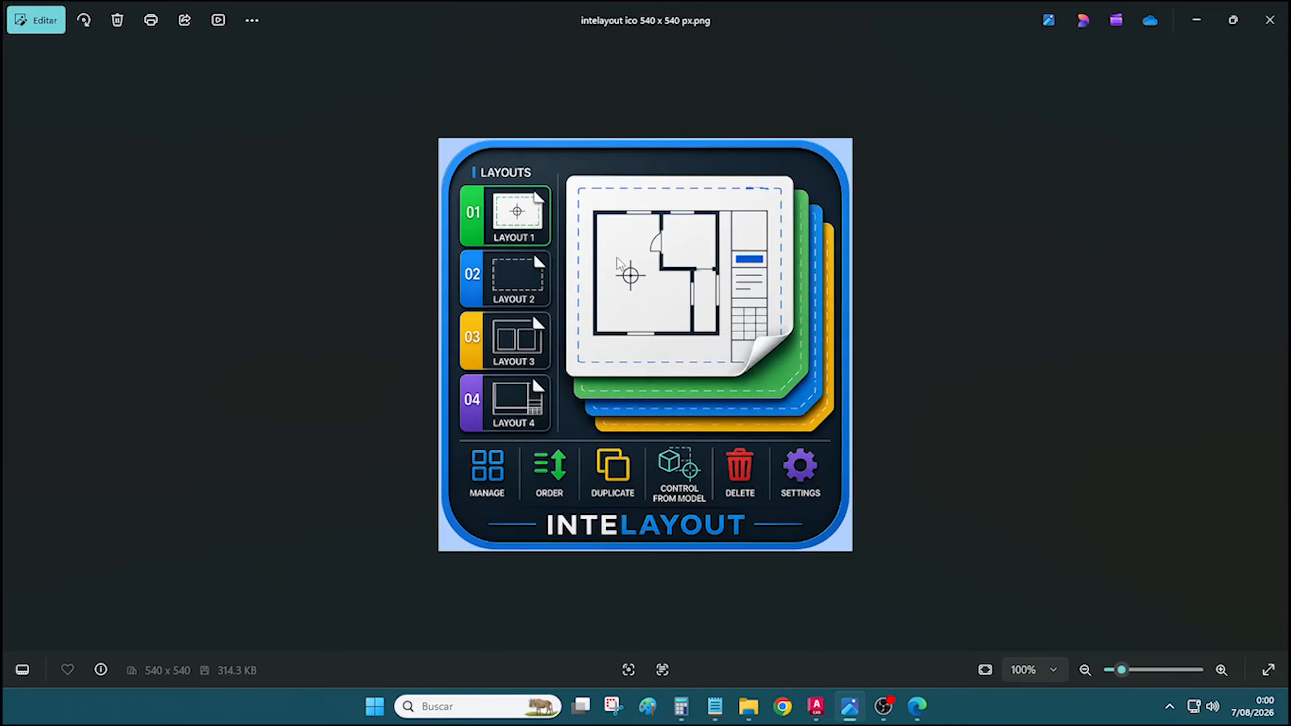
Switch back to AutoCAD's model space, briefly show the view frames, hide them and close the Intelayout palette
left_click(821, 710)
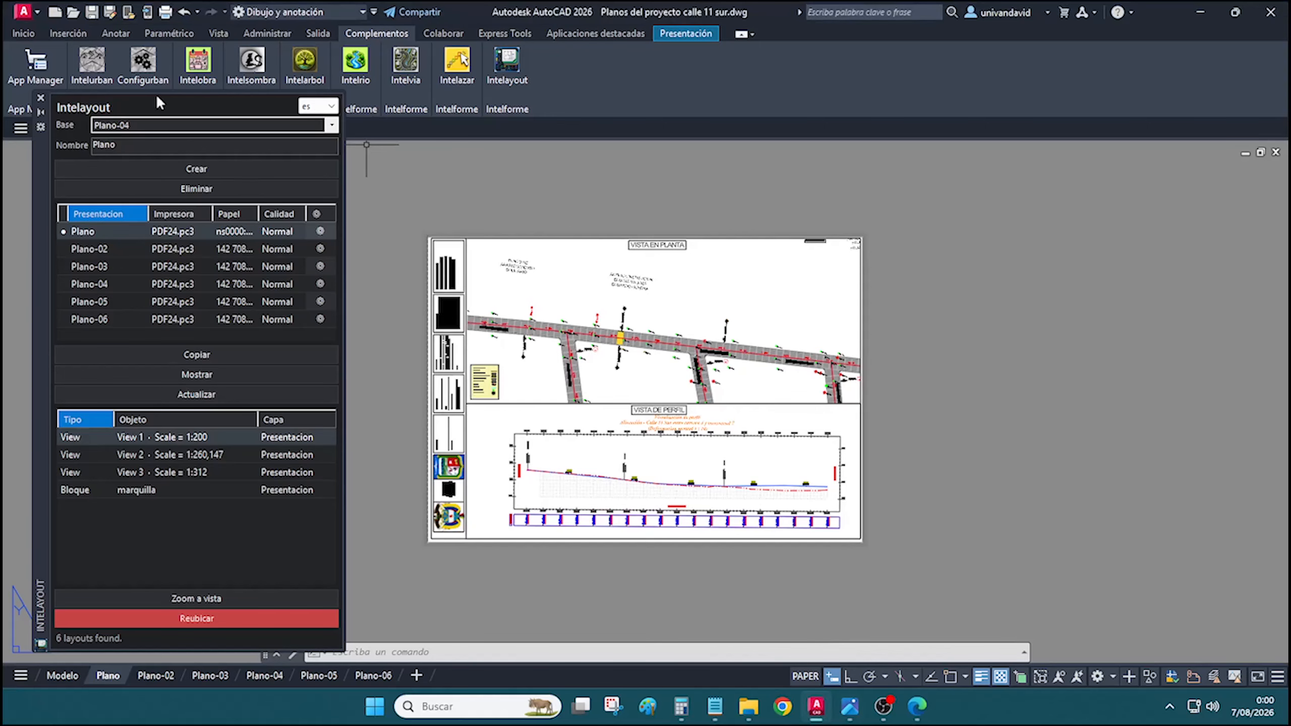
left_click(62, 675)
left_click(175, 374)
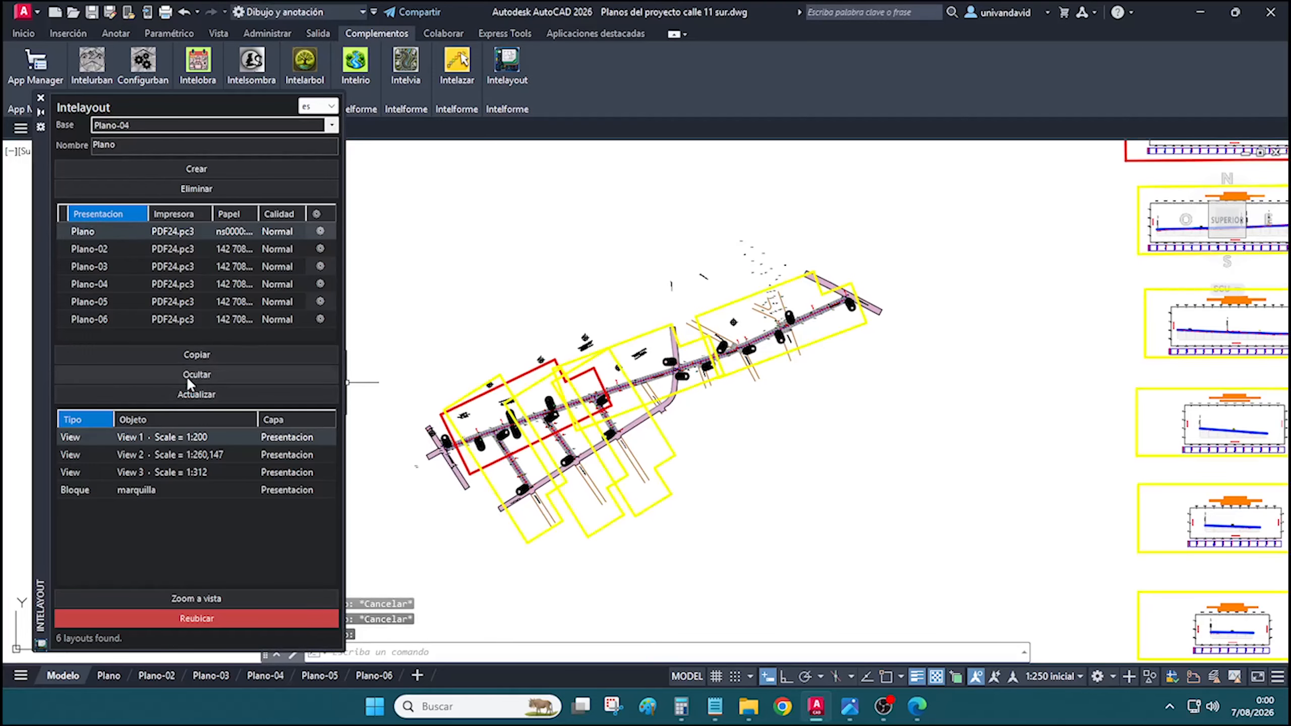
left_click(40, 98)
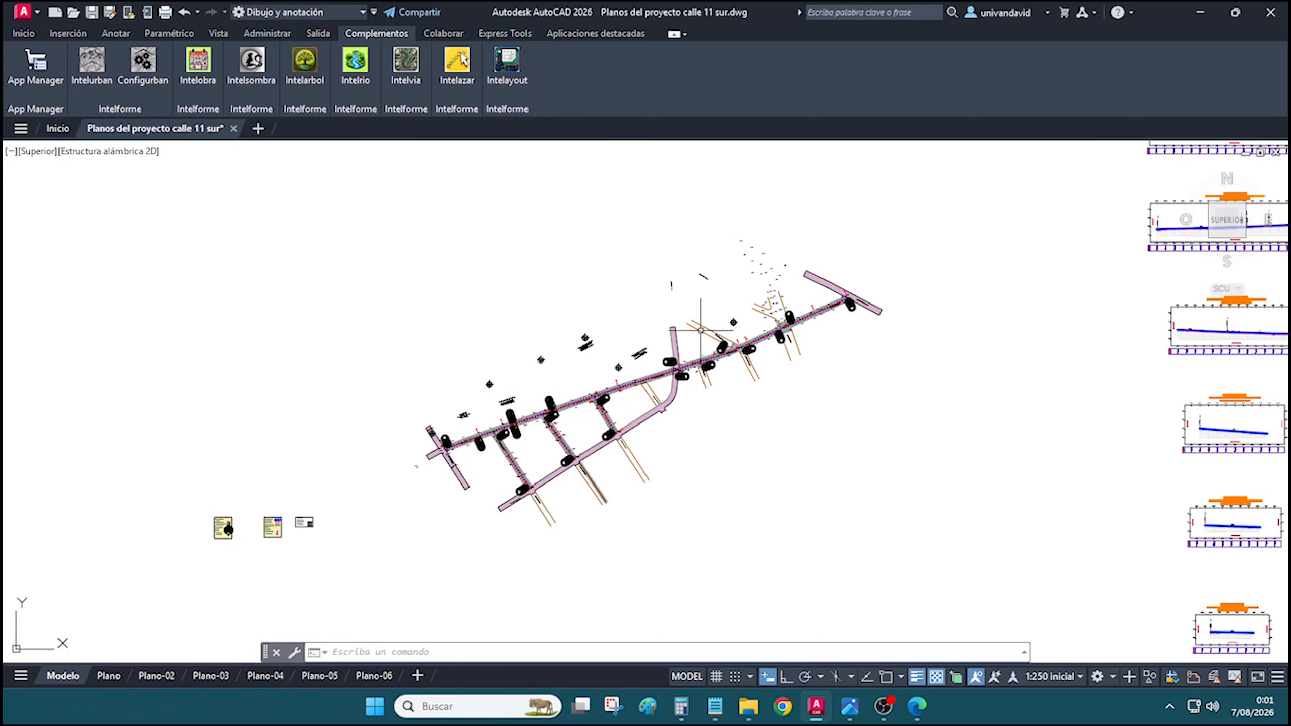